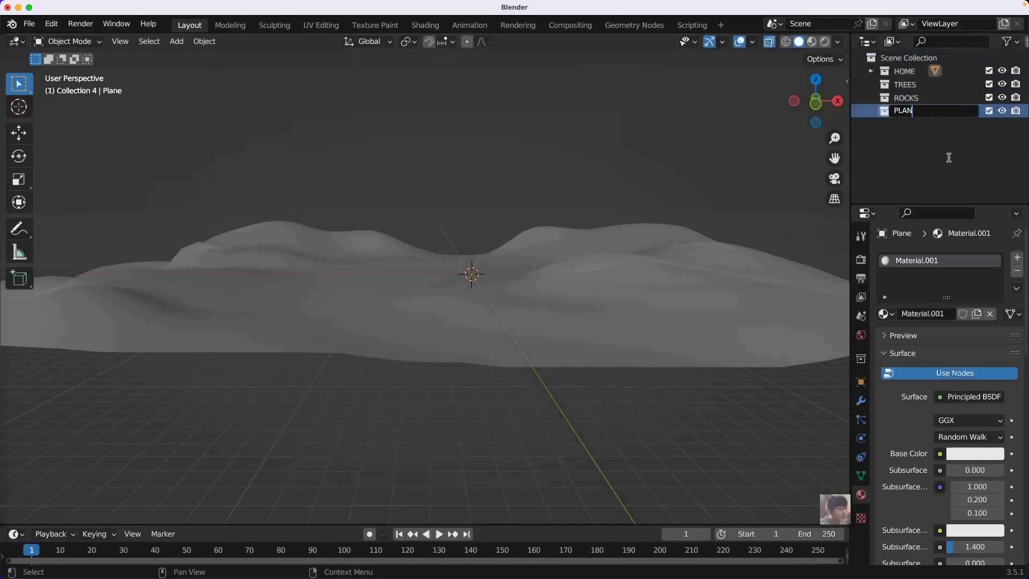
Step: Finish renaming the collection and scale Plane.001's top vertices with proportional editing
{"action": "left_click", "coordinate": [991, 70]}
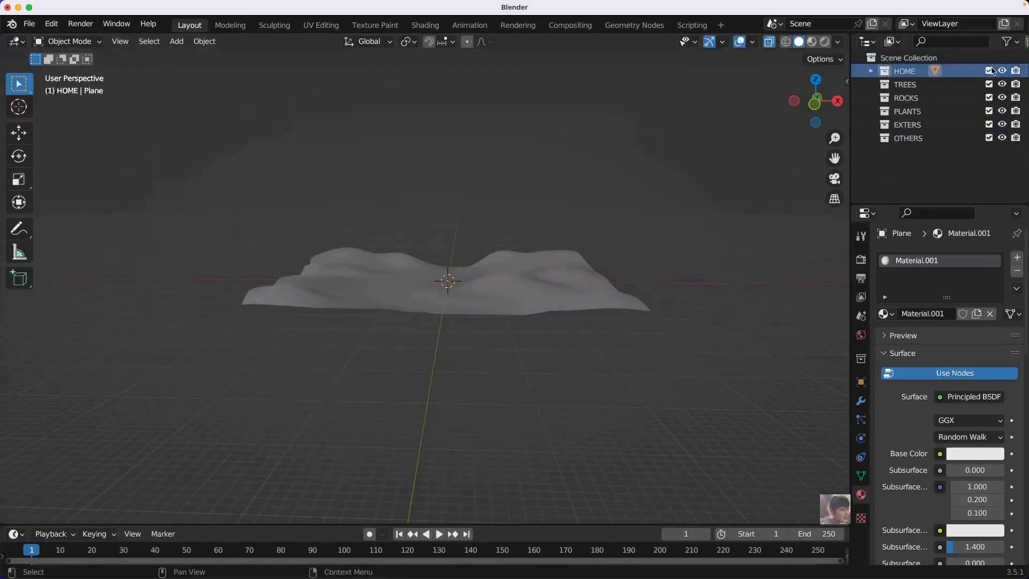
{"action": "key", "text": "s"}
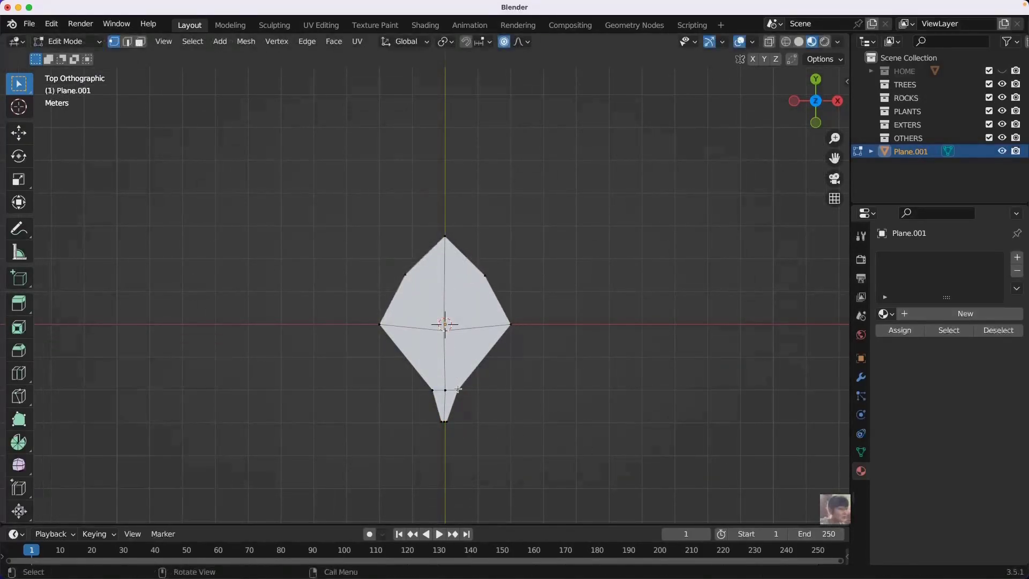
Step: Resize the flower's centre with proportional editing turned on
{"action": "middle_click_drag", "start_coordinate": [458, 389], "coordinate": [476, 316]}
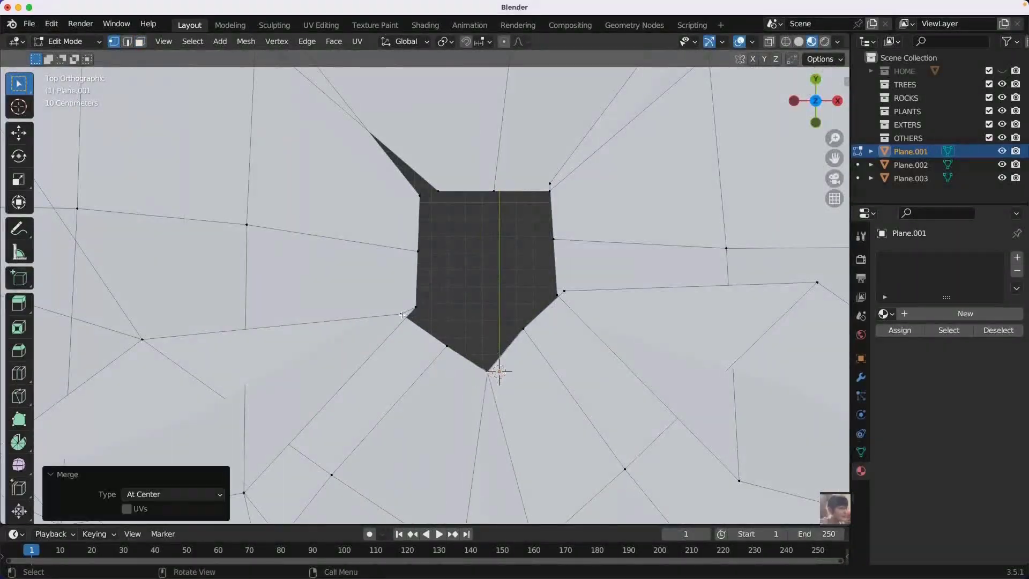
{"action": "middle_click_drag", "start_coordinate": [403, 314], "coordinate": [410, 268], "text": "shift"}
{"action": "key", "text": "o"}
{"action": "scroll", "coordinate": [512, 335], "scroll_direction": "down", "scroll_amount": 3}
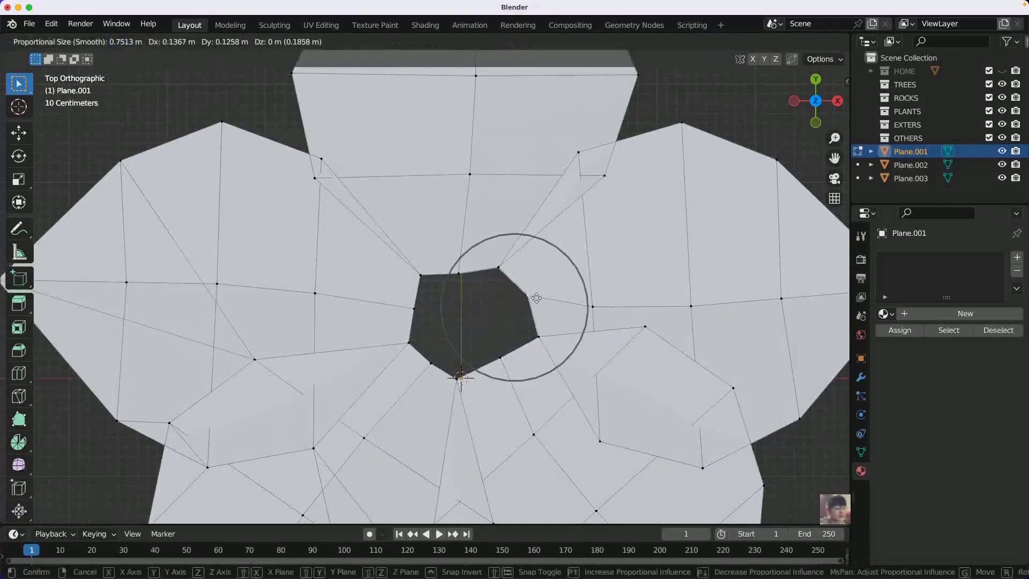
{"action": "left_click", "coordinate": [427, 369]}
{"action": "mouse_move", "coordinate": [427, 369]}
{"action": "middle_mouse_down"}
{"action": "mouse_move", "coordinate": [440, 300]}
{"action": "mouse_move", "coordinate": [483, 348]}
{"action": "mouse_move", "coordinate": [519, 323]}
{"action": "mouse_move", "coordinate": [560, 379]}
{"action": "mouse_move", "coordinate": [665, 338]}
{"action": "middle_mouse_up"}
{"action": "scroll", "coordinate": [504, 321], "scroll_direction": "down", "scroll_amount": 4}
Step: In face mode without proportional editing, move and rotate a petal face, undoing the rotation
{"action": "key", "text": "3"}
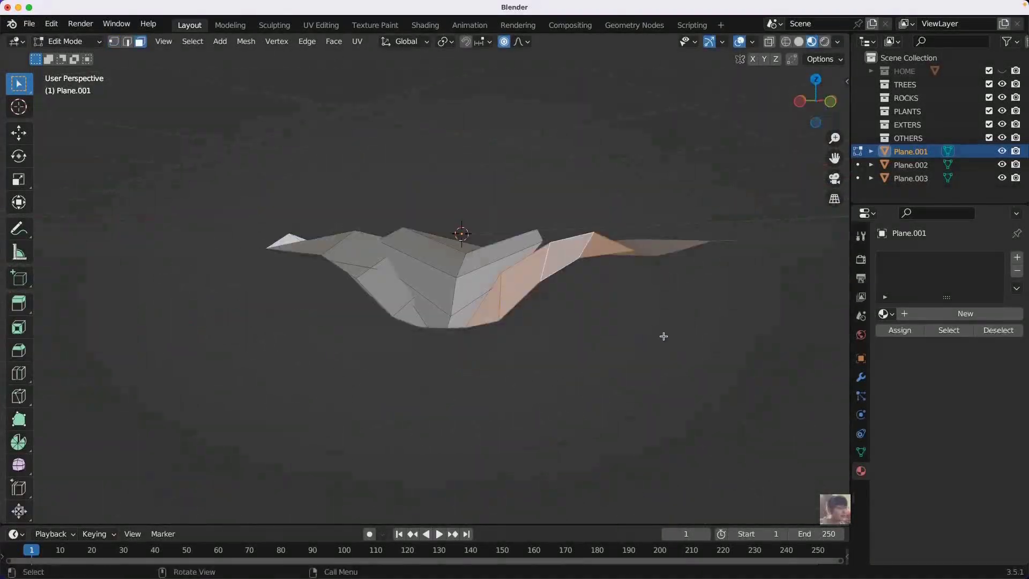
{"action": "key", "text": "o"}
{"action": "key", "text": "g"}
{"action": "left_click", "coordinate": [345, 388]}
{"action": "middle_click_drag", "start_coordinate": [345, 388], "coordinate": [557, 332]}
{"action": "key", "text": "r"}
{"action": "left_click", "coordinate": [578, 326]}
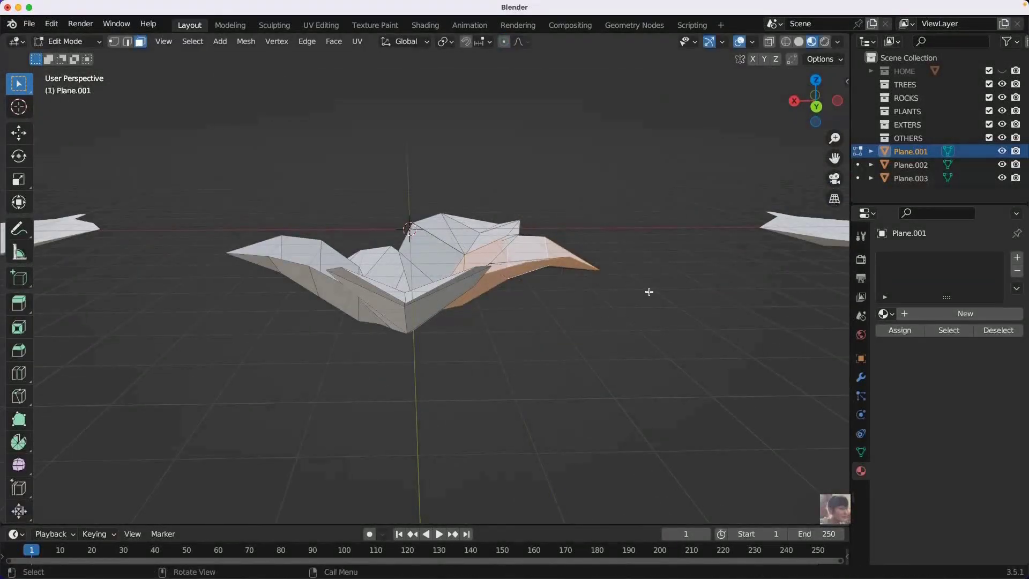
{"action": "key", "text": "ctrl+z"}
{"action": "mouse_move", "coordinate": [649, 291]}
{"action": "middle_mouse_down"}
{"action": "mouse_move", "coordinate": [482, 321]}
{"action": "mouse_move", "coordinate": [375, 300]}
{"action": "mouse_move", "coordinate": [402, 241]}
{"action": "middle_mouse_up"}
{"action": "scroll", "coordinate": [375, 300], "scroll_direction": "up", "scroll_amount": 4}
Step: Circle-select the flower's centre vertices and scale them inward
{"action": "key", "text": "1"}
{"action": "key", "text": "c"}
{"action": "left_click", "coordinate": [398, 296]}
{"action": "key", "text": "Escape"}
{"action": "key", "text": "s"}
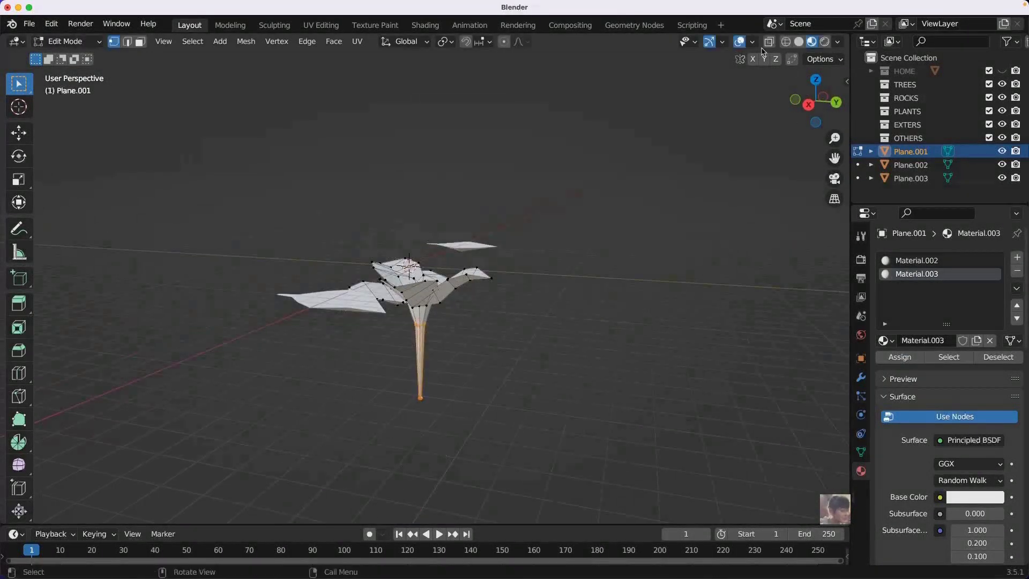
{"action": "scroll", "coordinate": [377, 289], "scroll_direction": "down", "scroll_amount": 5}
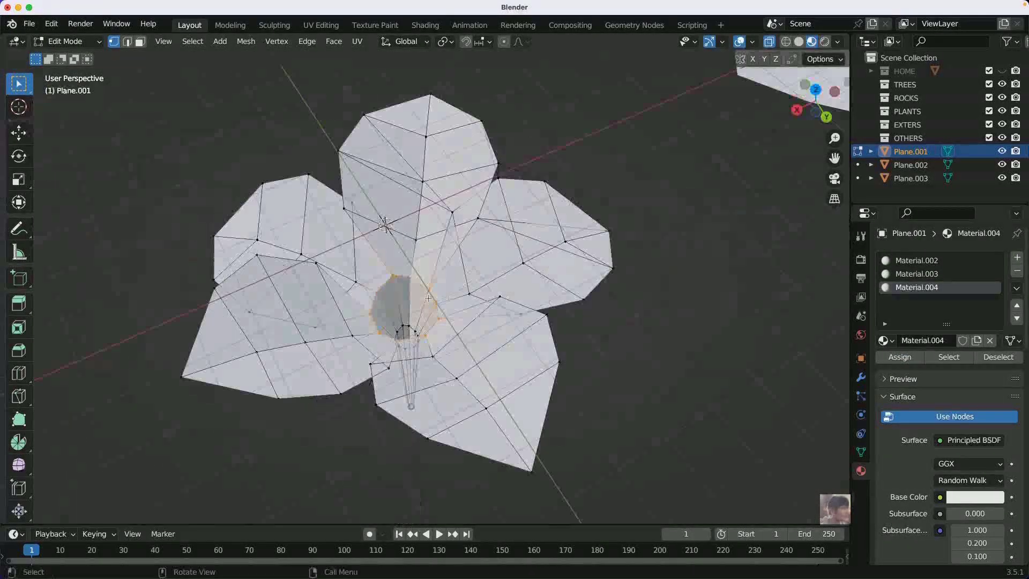
{"action": "middle_click_drag", "start_coordinate": [377, 289], "coordinate": [386, 225]}
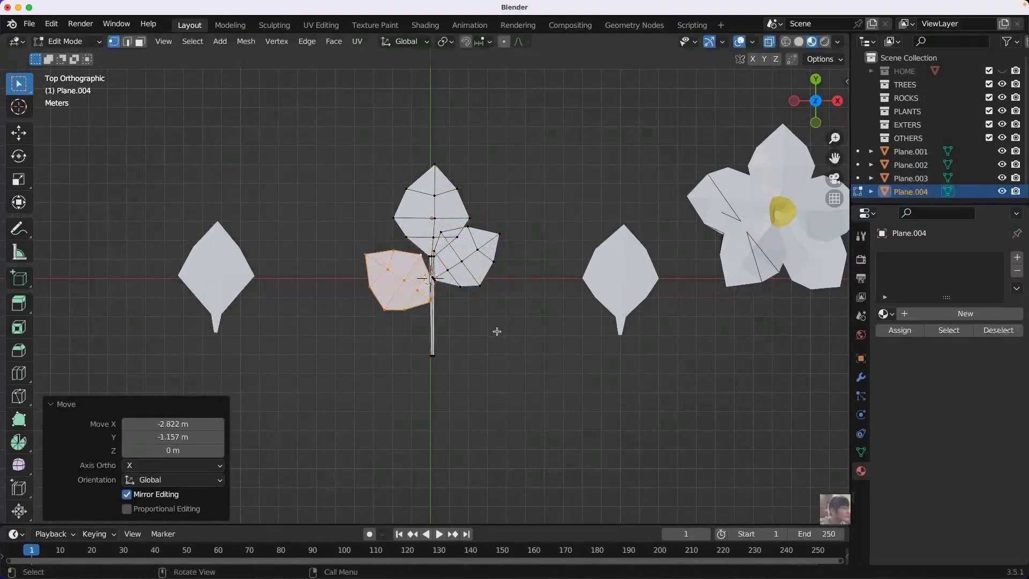
Step: Set Plane.004's moved leaf faces in place and view them from the side
{"action": "left_click", "coordinate": [526, 221]}
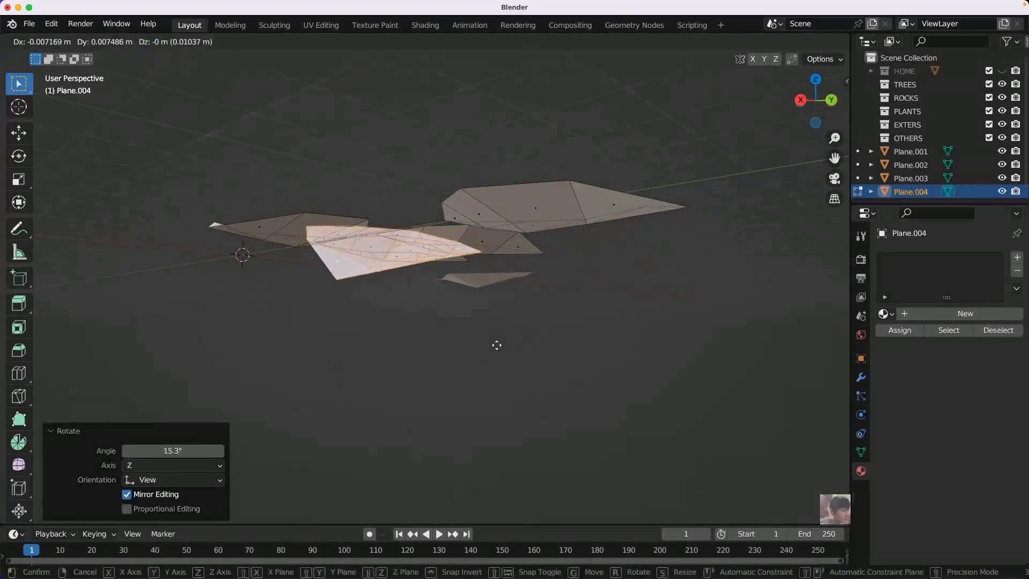
{"action": "left_click", "coordinate": [497, 345]}
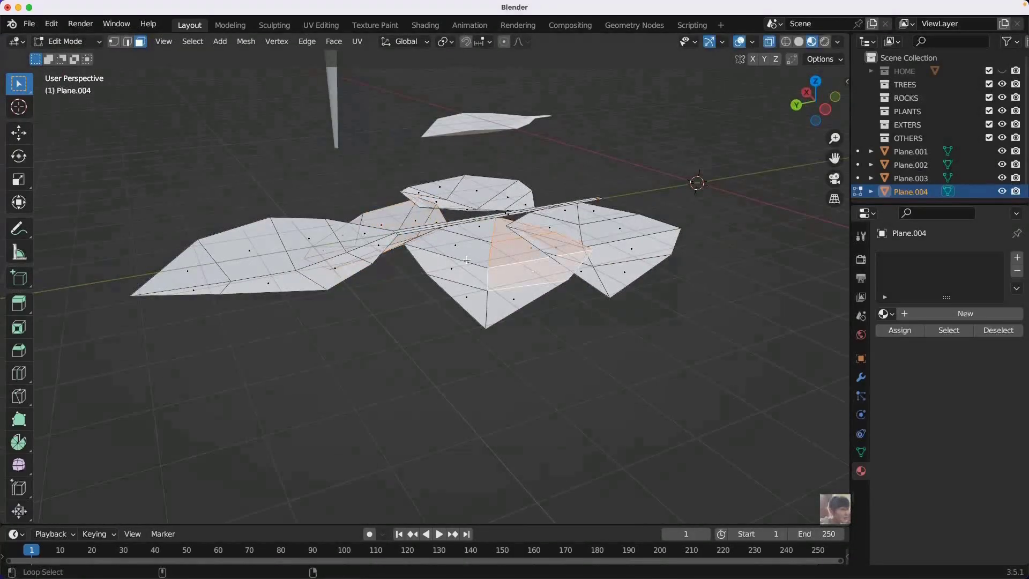
{"action": "middle_click_drag", "start_coordinate": [512, 287], "coordinate": [694, 250]}
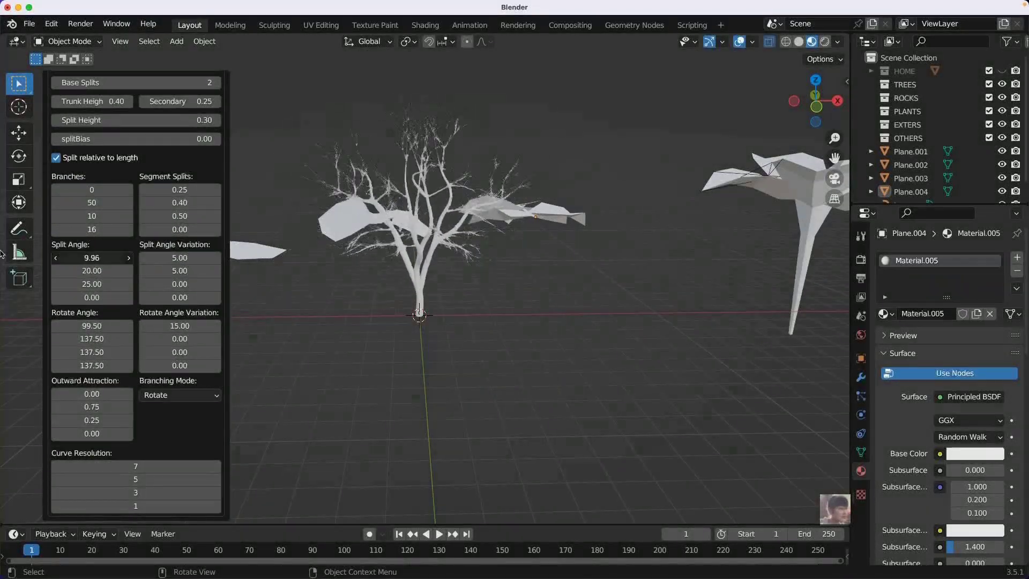
Step: Reduce the Sapling tree's split angles and look closer at the result
{"action": "middle_click_drag", "start_coordinate": [375, 300], "coordinate": [488, 302]}
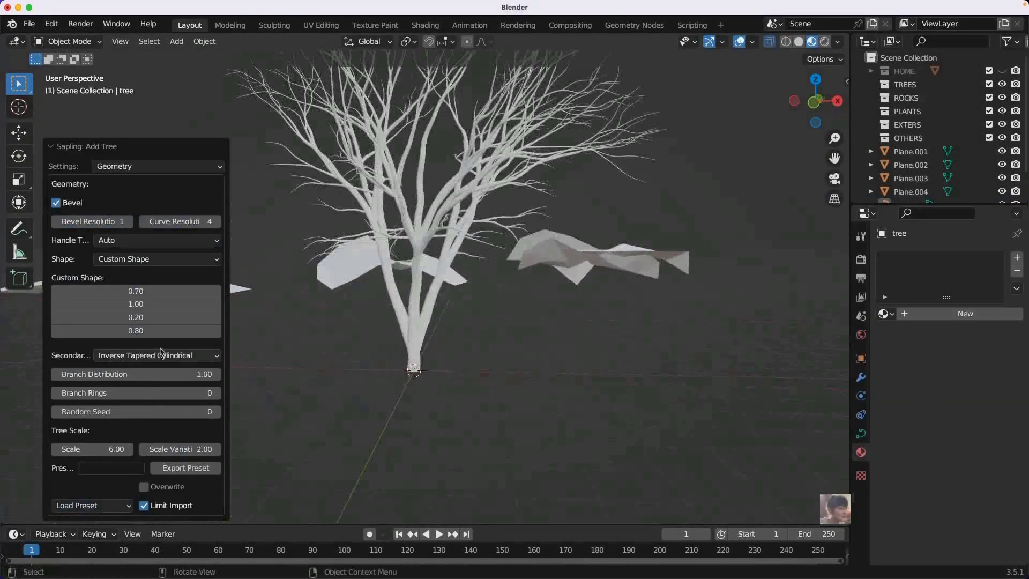
{"action": "middle_click_drag", "start_coordinate": [407, 257], "coordinate": [486, 254]}
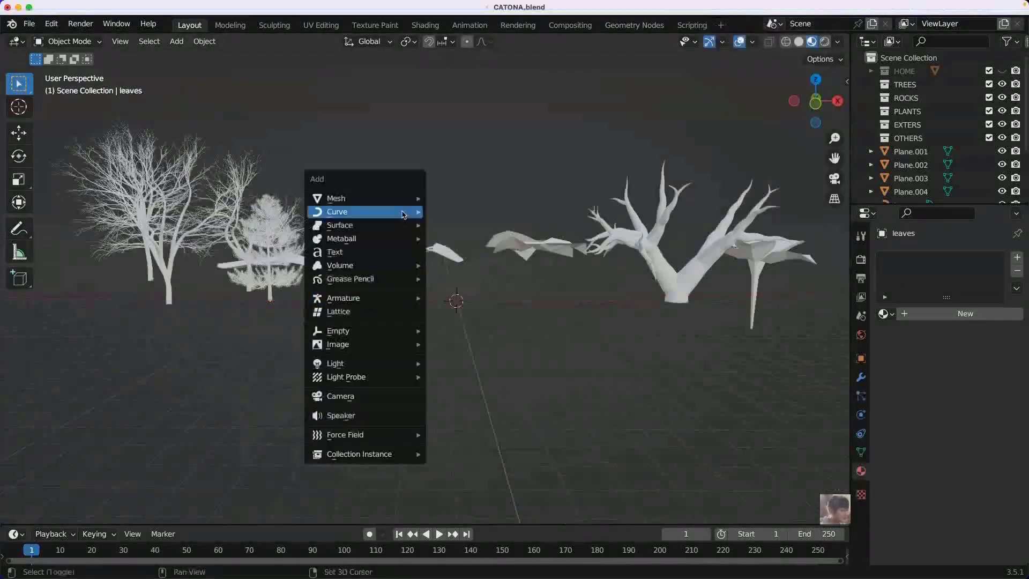
Step: Add a Sapling tree, adjust its Branch Radius settings and convert it
{"action": "left_click", "coordinate": [475, 318]}
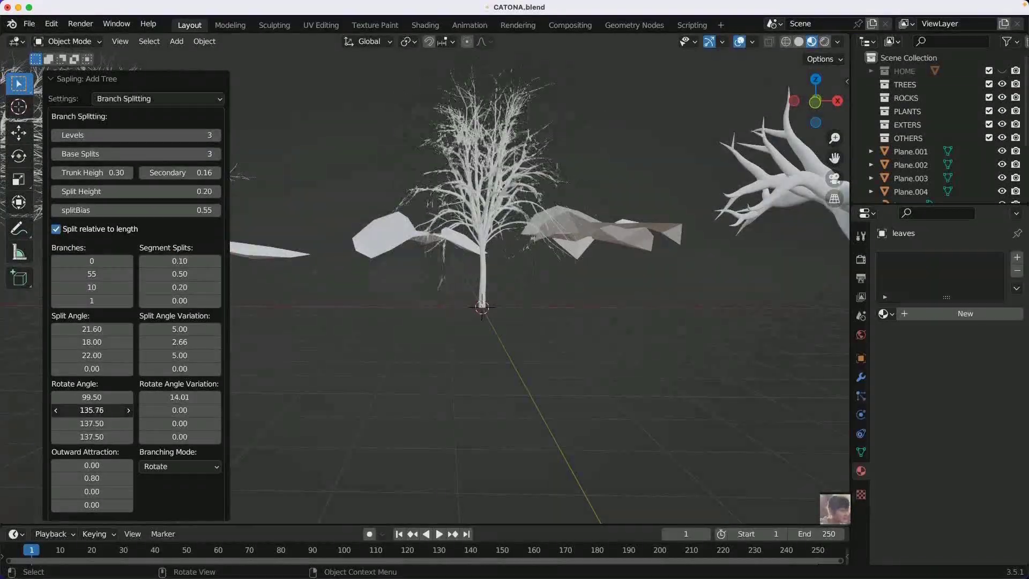
{"action": "left_click", "coordinate": [182, 134]}
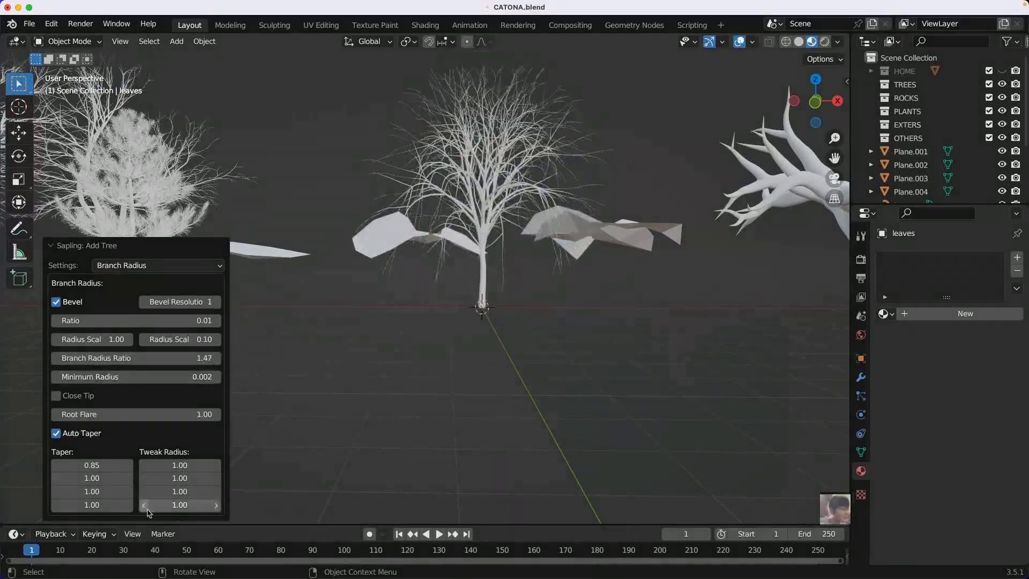
{"action": "left_click", "coordinate": [69, 41]}
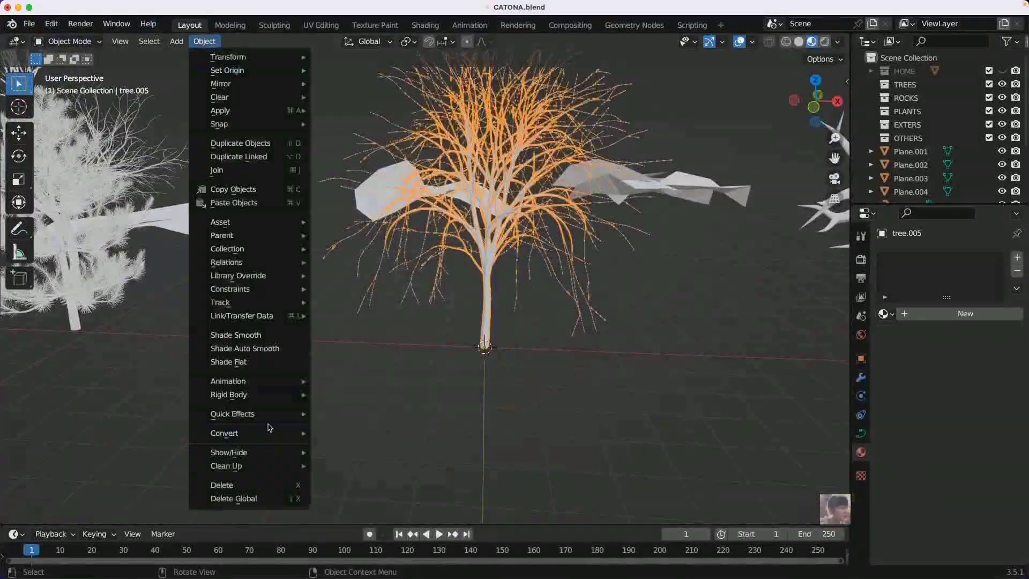
Step: In Edit Mode, circle-select the trunk and lower branches and delete them
{"action": "key", "text": "Tab"}
{"action": "key", "text": "c"}
{"action": "middle_click_drag", "start_coordinate": [614, 289], "coordinate": [408, 262]}
{"action": "left_click_drag", "start_coordinate": [397, 257], "coordinate": [423, 268]}
{"action": "mouse_move", "coordinate": [407, 263]}
{"action": "middle_mouse_down"}
{"action": "mouse_move", "coordinate": [368, 329]}
{"action": "mouse_move", "coordinate": [566, 283]}
{"action": "middle_mouse_up"}
{"action": "key", "text": "x"}
{"action": "left_click", "coordinate": [605, 269]}
Step: Select the remaining crown and move it vertically along Z
{"action": "key", "text": "a"}
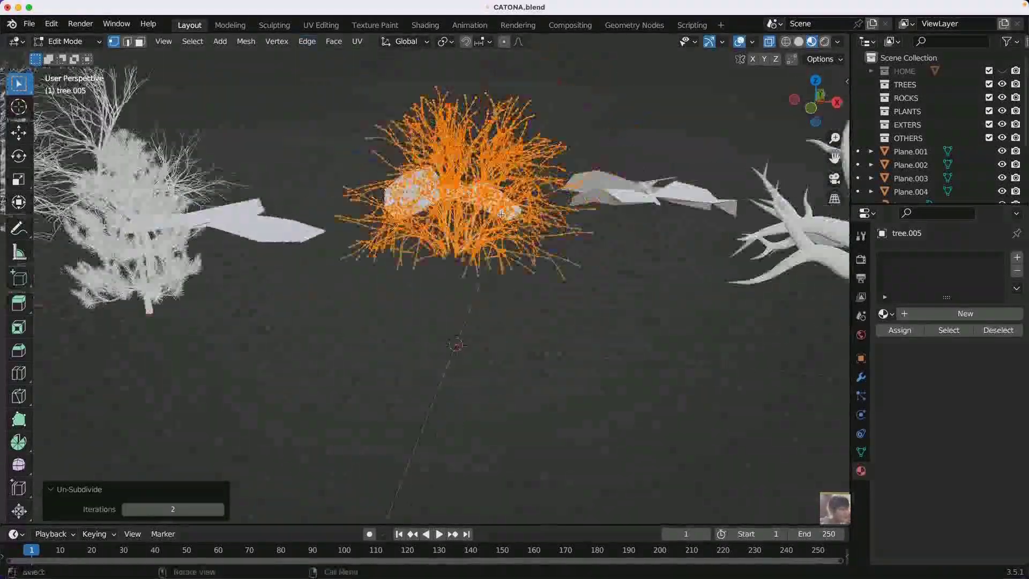
{"action": "key", "text": "g"}
{"action": "key", "text": "z"}
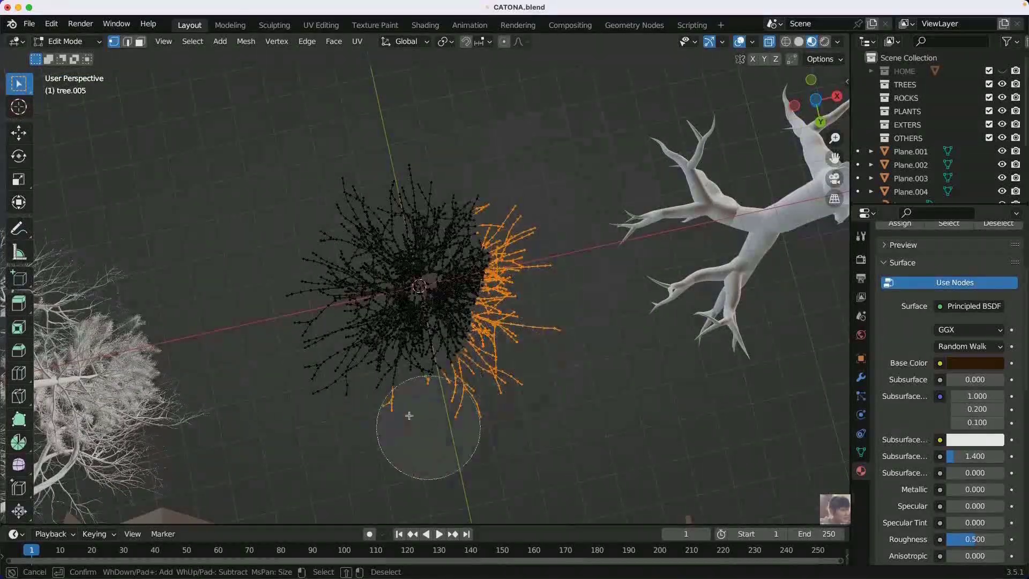
{"action": "key", "text": "Escape"}
{"action": "middle_click_drag", "start_coordinate": [498, 217], "coordinate": [590, 268]}
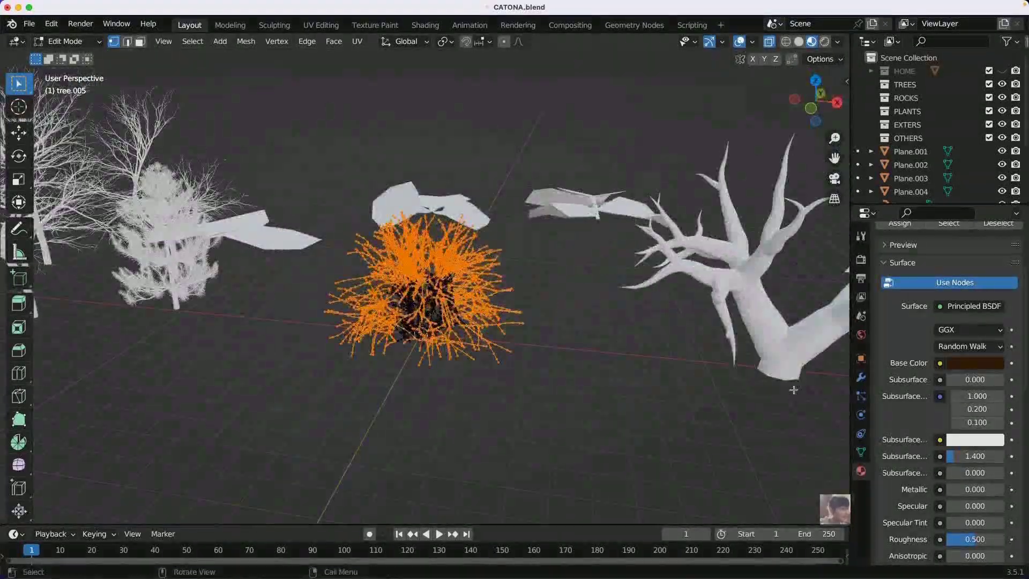
{"action": "left_click", "coordinate": [861, 452]}
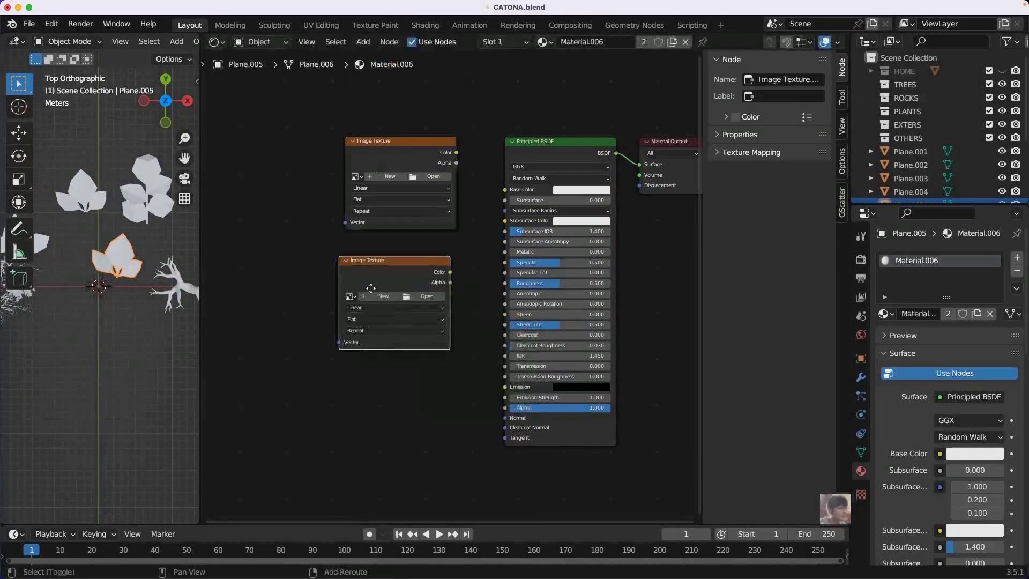
Step: Remove the extra Image Texture node and duplicate the ColorRamp node
{"action": "key", "text": "Escape"}
{"action": "scroll", "coordinate": [462, 275], "scroll_direction": "down", "scroll_amount": 2}
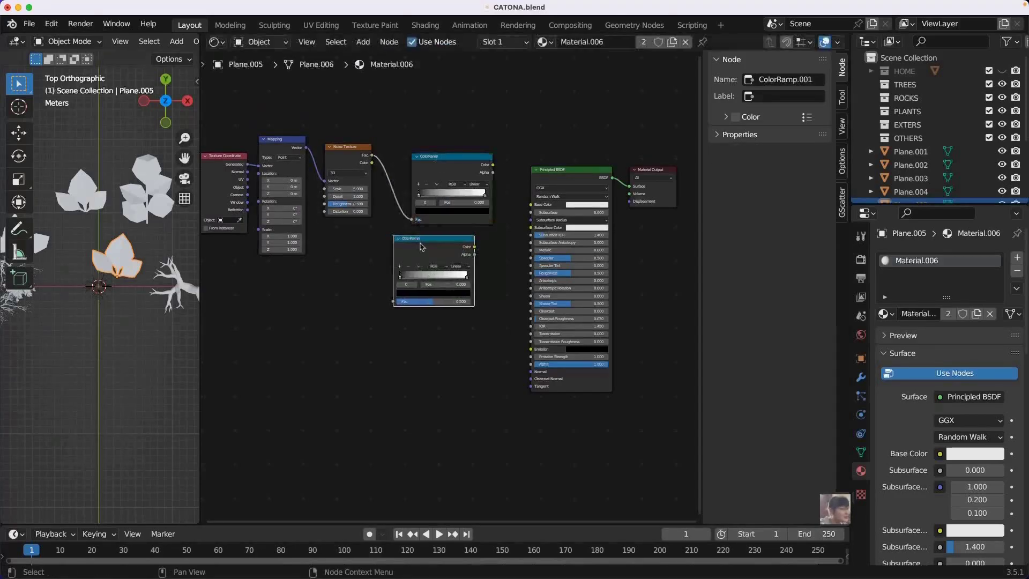
{"action": "key", "text": "shift+d"}
{"action": "left_click", "coordinate": [419, 341]}
{"action": "scroll", "coordinate": [418, 341], "scroll_direction": "down", "scroll_amount": 1}
Step: Feed the noise into the bottom ColorRamp and make the top ramp's first stop teal
{"action": "key", "text": "shift+a"}
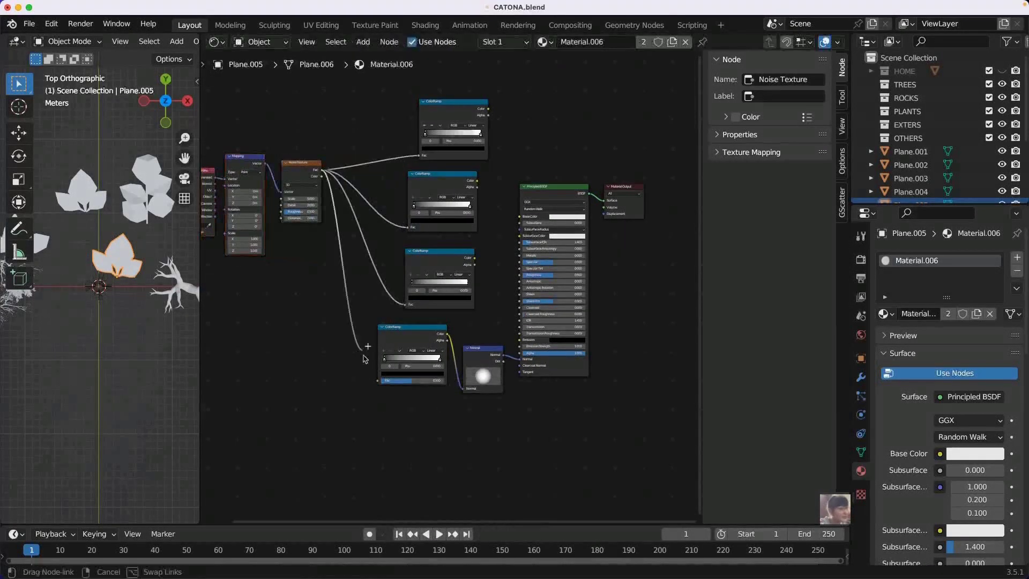
{"action": "left_click_drag", "start_coordinate": [365, 358], "coordinate": [378, 380]}
{"action": "scroll", "coordinate": [441, 284], "scroll_direction": "up", "scroll_amount": 3}
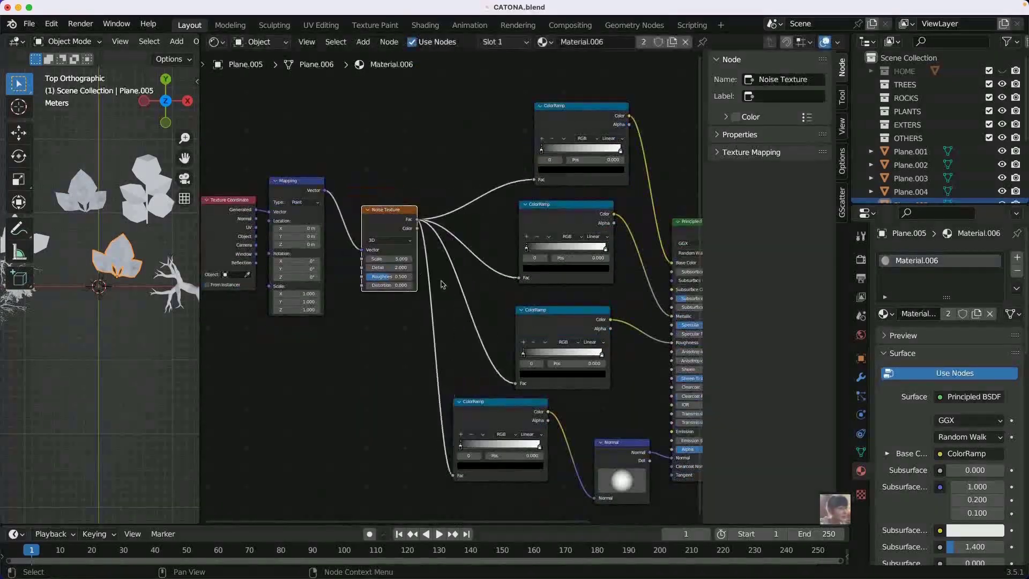
{"action": "left_click", "coordinate": [546, 282]}
{"action": "left_click", "coordinate": [485, 167]}
{"action": "left_click_drag", "start_coordinate": [200, 268], "coordinate": [257, 268]}
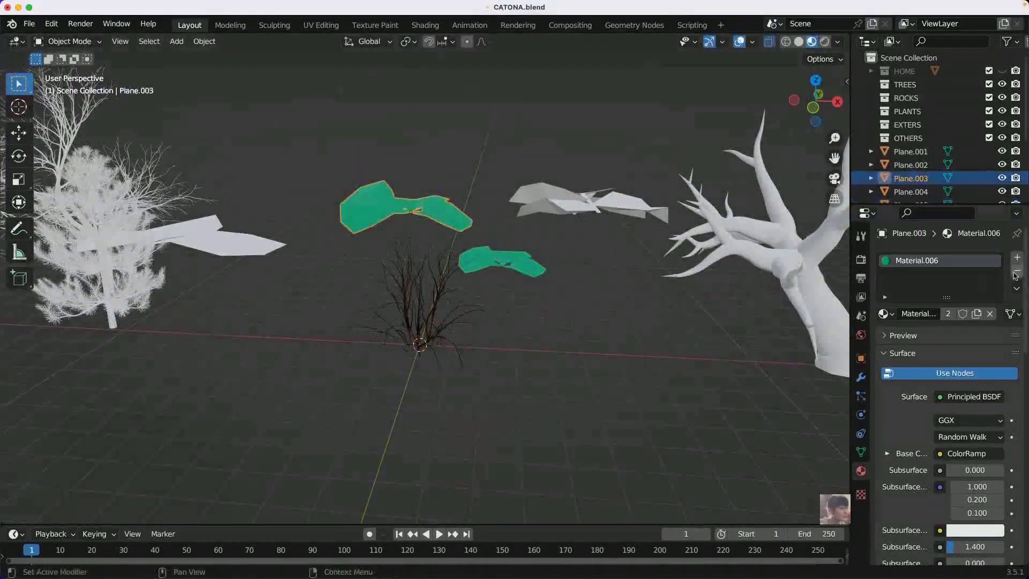
Step: Select the bush and split the screen to add a Shader Editor area
{"action": "left_click", "coordinate": [861, 396]}
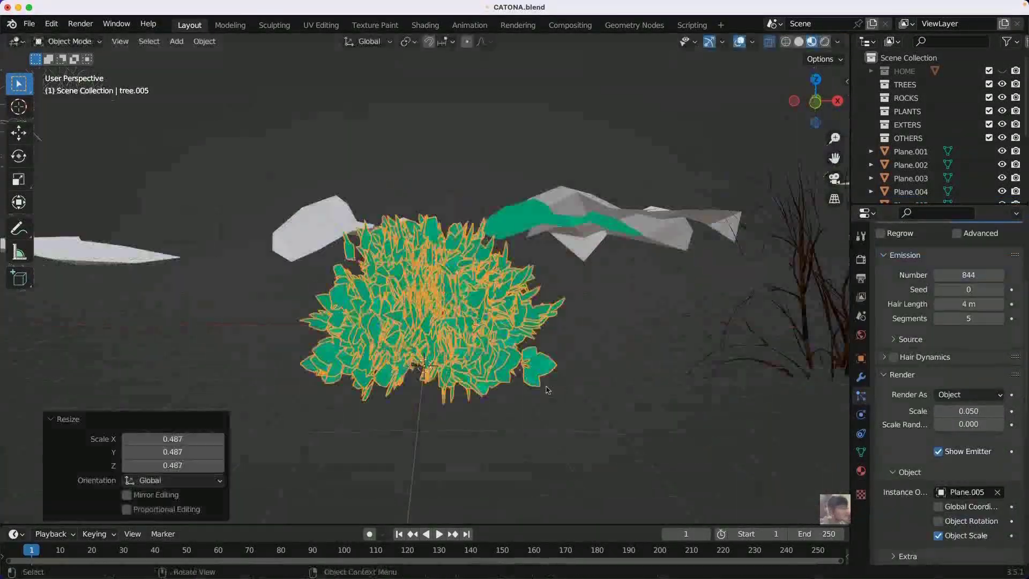
{"action": "left_click_drag", "start_coordinate": [844, 39], "coordinate": [356, 160]}
{"action": "left_click", "coordinate": [374, 42]}
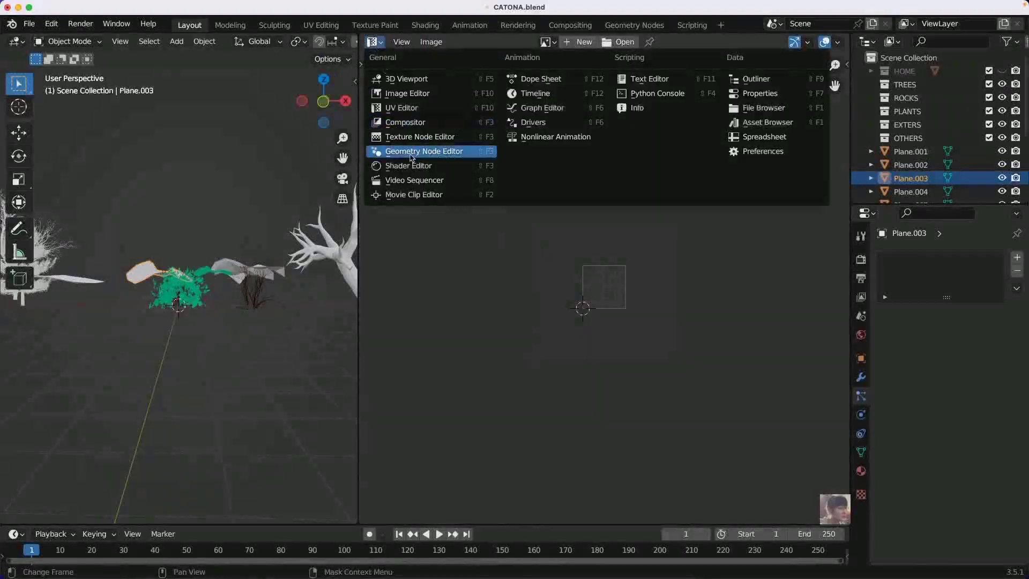
{"action": "left_click", "coordinate": [424, 168]}
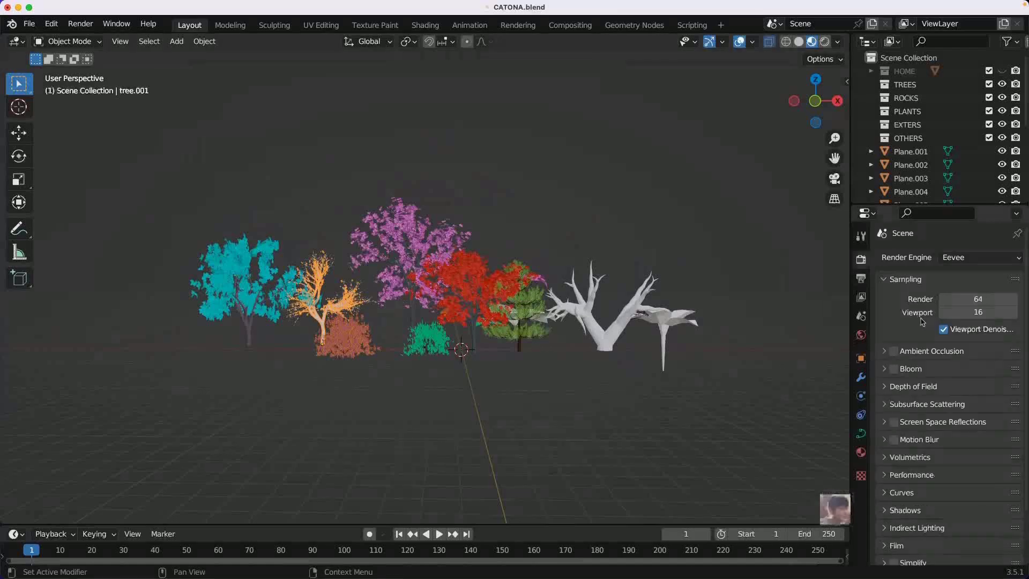
Step: Enable Screen Space Refraction and orbit in close to the orange tree
{"action": "left_click", "coordinate": [937, 356]}
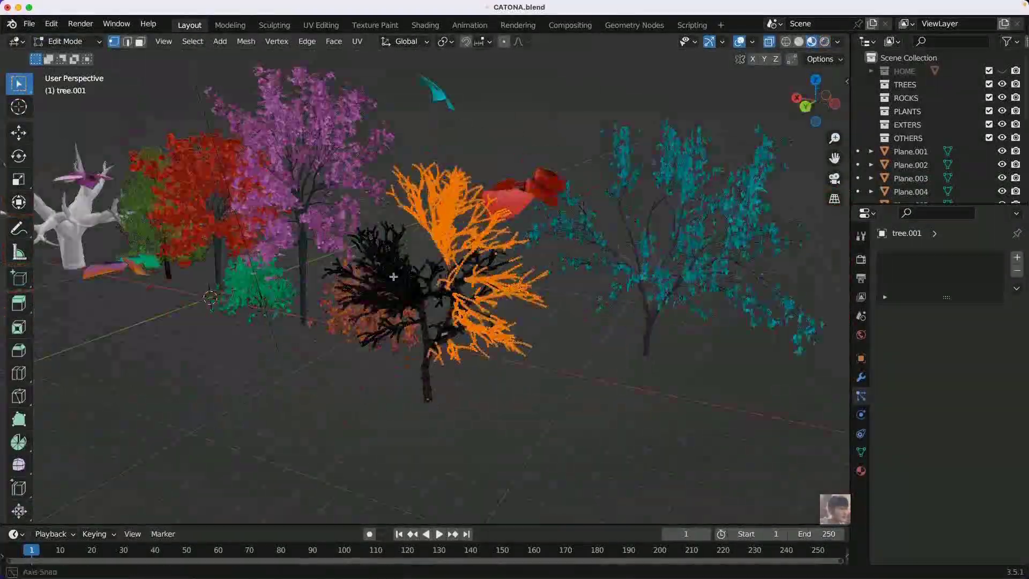
{"action": "middle_click_drag", "start_coordinate": [393, 276], "coordinate": [371, 360]}
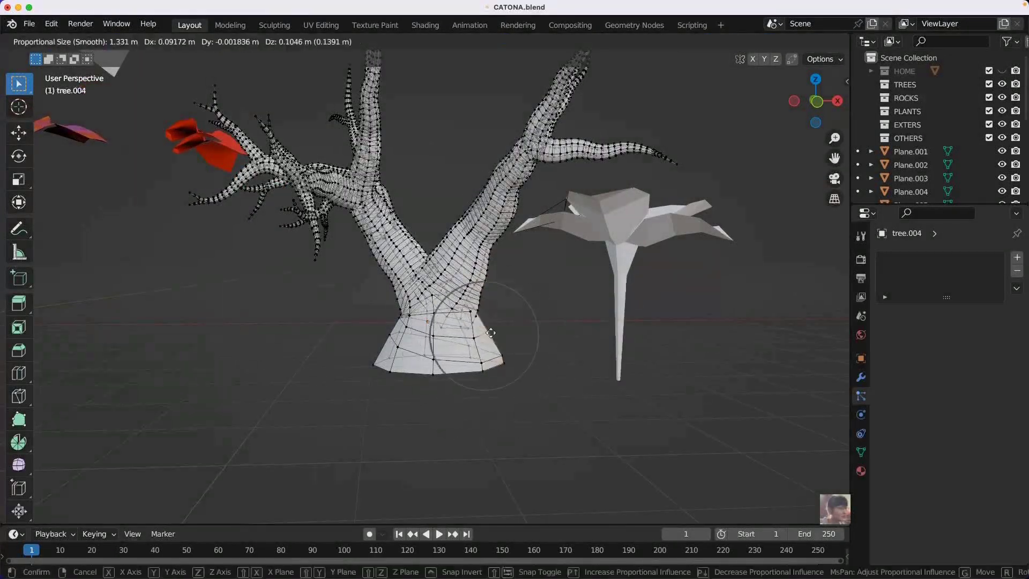
Step: Select a whole branch and move and rotate it with soft falloff
{"action": "left_click", "coordinate": [491, 332]}
{"action": "middle_click_drag", "start_coordinate": [490, 332], "coordinate": [595, 347]}
{"action": "mouse_move", "coordinate": [499, 316]}
{"action": "middle_mouse_down"}
{"action": "mouse_move", "coordinate": [452, 338]}
{"action": "mouse_move", "coordinate": [477, 243]}
{"action": "middle_mouse_up"}
{"action": "key", "text": "l"}
{"action": "key", "text": "g"}
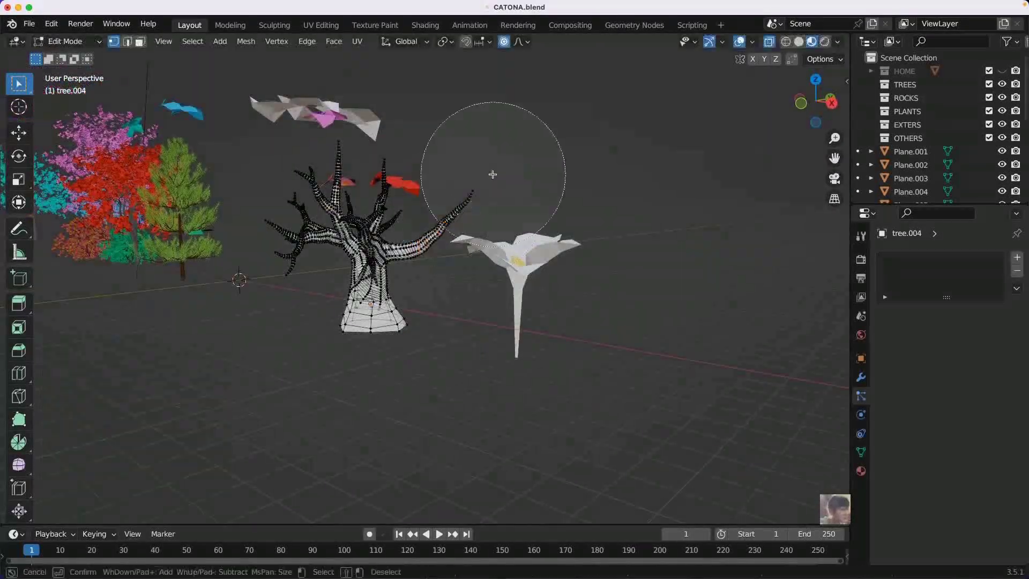
{"action": "key", "text": "r"}
{"action": "left_click", "coordinate": [490, 173]}
Step: Move a small branch near the trunk to sit beside it and rotate it
{"action": "mouse_move", "coordinate": [490, 172]}
{"action": "middle_mouse_down"}
{"action": "mouse_move", "coordinate": [289, 355]}
{"action": "mouse_move", "coordinate": [619, 279]}
{"action": "mouse_move", "coordinate": [620, 294]}
{"action": "mouse_move", "coordinate": [640, 197]}
{"action": "middle_mouse_up"}
{"action": "left_click", "coordinate": [621, 295]}
{"action": "scroll", "coordinate": [620, 294], "scroll_direction": "up", "scroll_amount": 4}
{"action": "key", "text": "g"}
{"action": "left_click", "coordinate": [616, 298]}
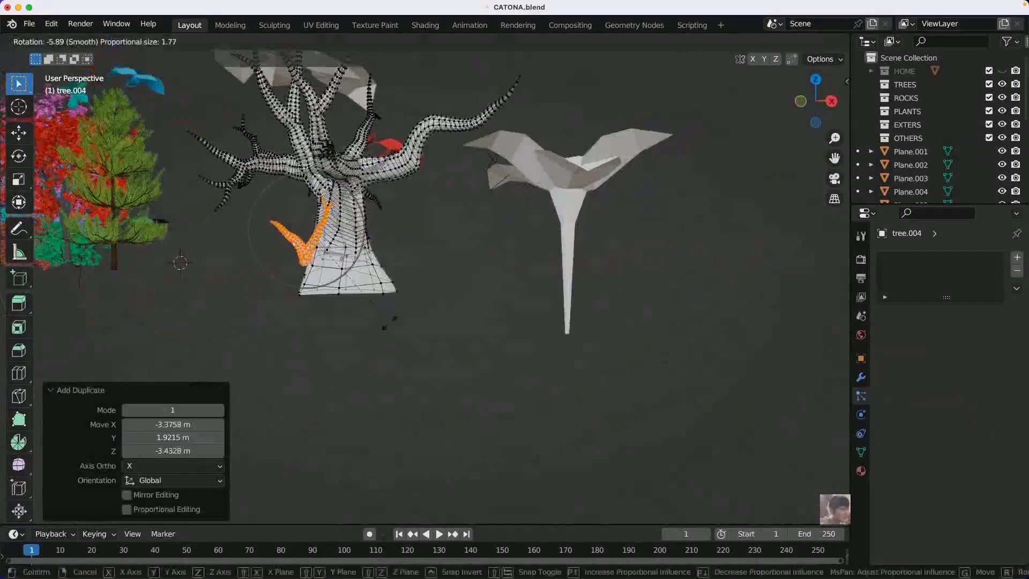
{"action": "mouse_move", "coordinate": [617, 298]}
{"action": "middle_mouse_down"}
{"action": "mouse_move", "coordinate": [483, 322]}
{"action": "mouse_move", "coordinate": [461, 425]}
{"action": "mouse_move", "coordinate": [421, 315]}
{"action": "middle_mouse_up"}
{"action": "key", "text": "r"}
{"action": "left_click", "coordinate": [450, 408]}
{"action": "key", "text": "g"}
{"action": "key", "text": "Escape"}
{"action": "middle_click_drag", "start_coordinate": [615, 309], "coordinate": [528, 351]}
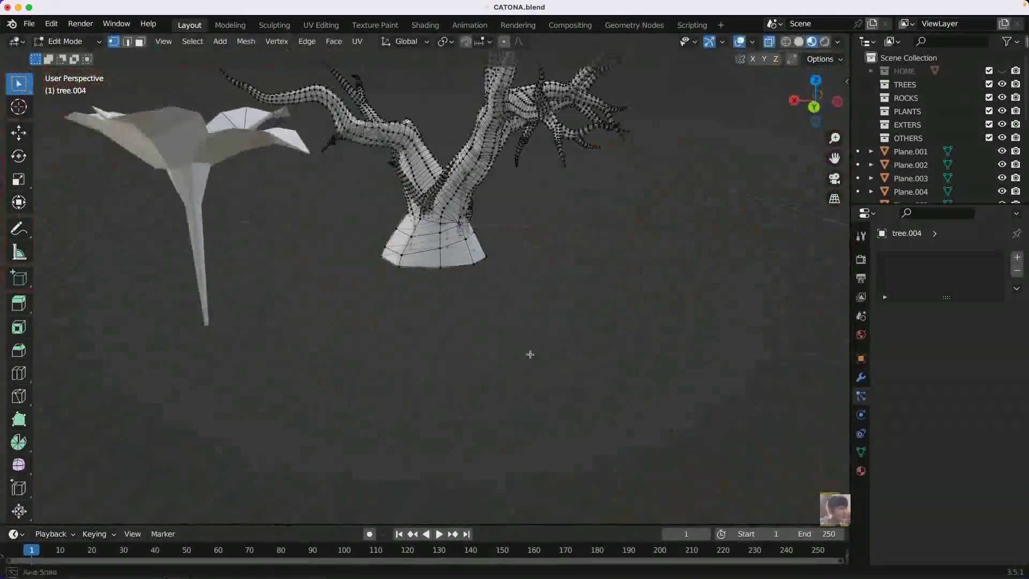
Step: Back in Object Mode, select and frame the orange-leaved tree, tree.001
{"action": "key", "text": "Tab"}
{"action": "scroll", "coordinate": [515, 338], "scroll_direction": "down", "scroll_amount": 4}
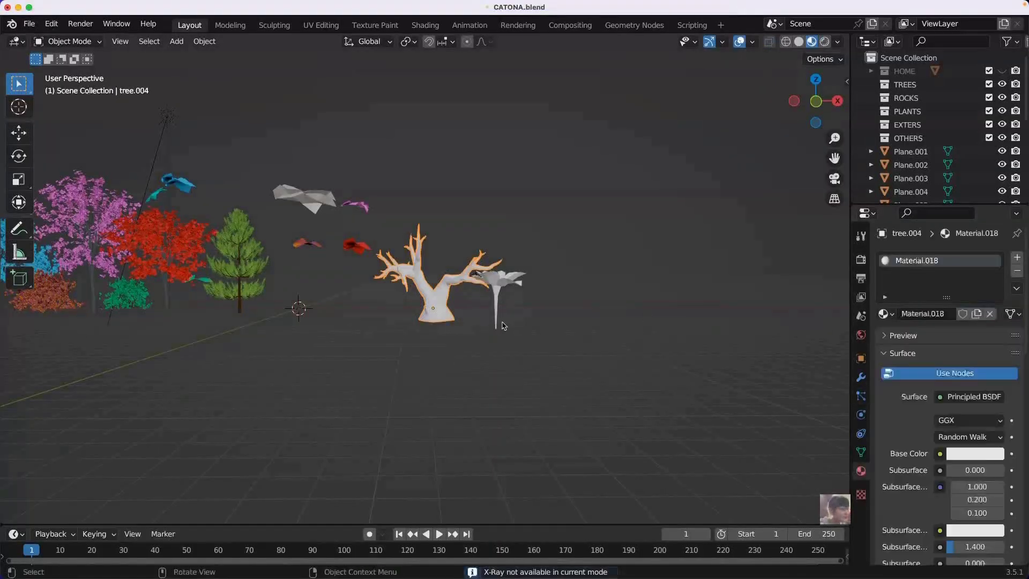
{"action": "left_click", "coordinate": [484, 291]}
{"action": "key", "text": "KP_Decimal"}
{"action": "mouse_move", "coordinate": [484, 291]}
{"action": "middle_mouse_down"}
{"action": "mouse_move", "coordinate": [602, 270]}
{"action": "mouse_move", "coordinate": [578, 271]}
{"action": "middle_mouse_up"}
Step: Rotate tree.001's upper branches and shift them toward the trunk
{"action": "scroll", "coordinate": [602, 270], "scroll_direction": "up", "scroll_amount": 3}
{"action": "key", "text": "Tab"}
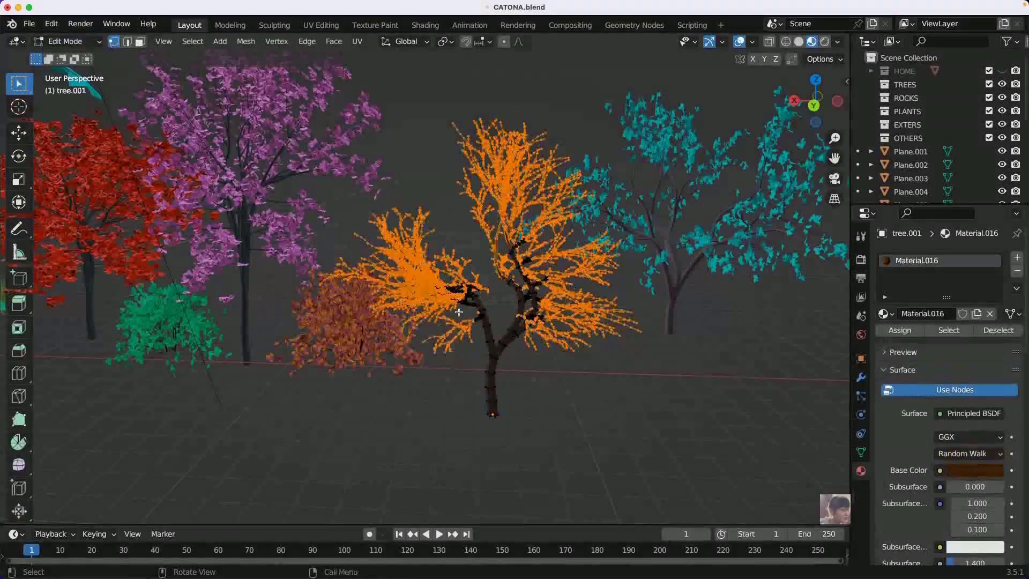
{"action": "left_click_drag", "start_coordinate": [384, 297], "coordinate": [276, 286]}
{"action": "right_click", "coordinate": [277, 287]}
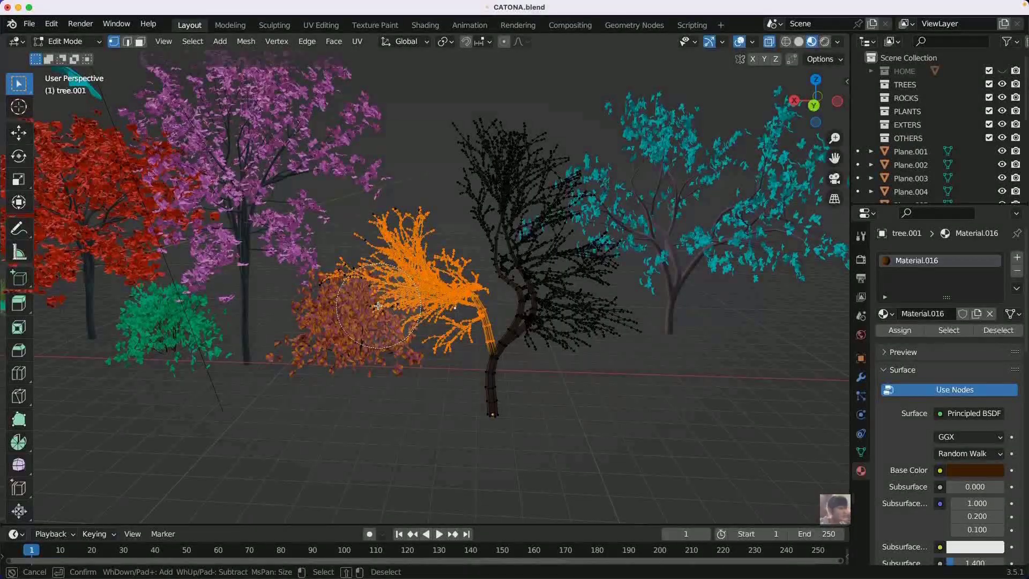
{"action": "middle_click_drag", "start_coordinate": [374, 304], "coordinate": [444, 184]}
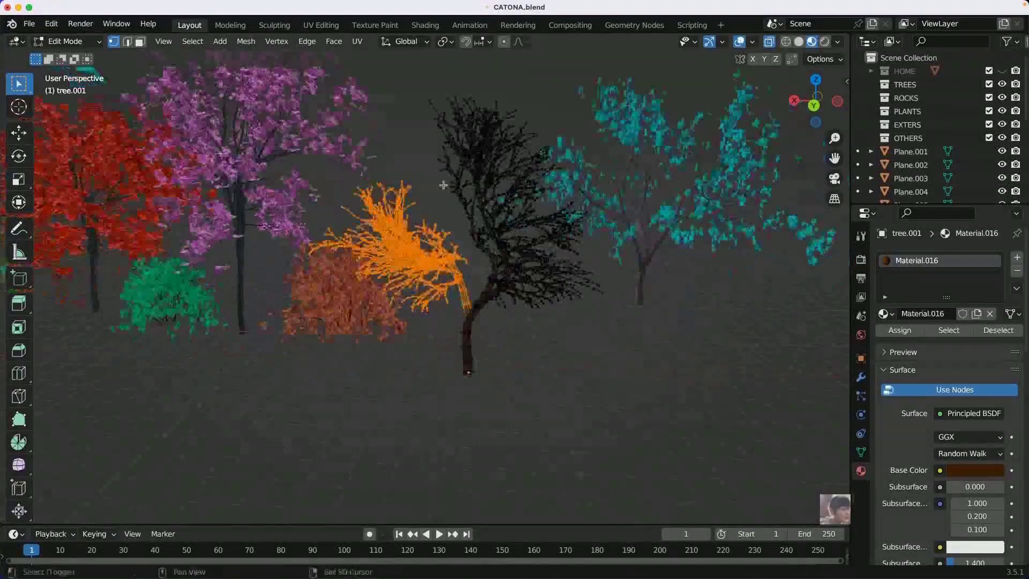
{"action": "key", "text": "r"}
{"action": "left_click", "coordinate": [559, 345]}
{"action": "key", "text": "g"}
{"action": "middle_click_drag", "start_coordinate": [559, 345], "coordinate": [377, 259]}
{"action": "left_click", "coordinate": [363, 340]}
{"action": "key", "text": "Tab"}
Step: Duplicate the teal leaf plane and place the copy in the scene
{"action": "left_click", "coordinate": [378, 259]}
{"action": "key", "text": "shift+d"}
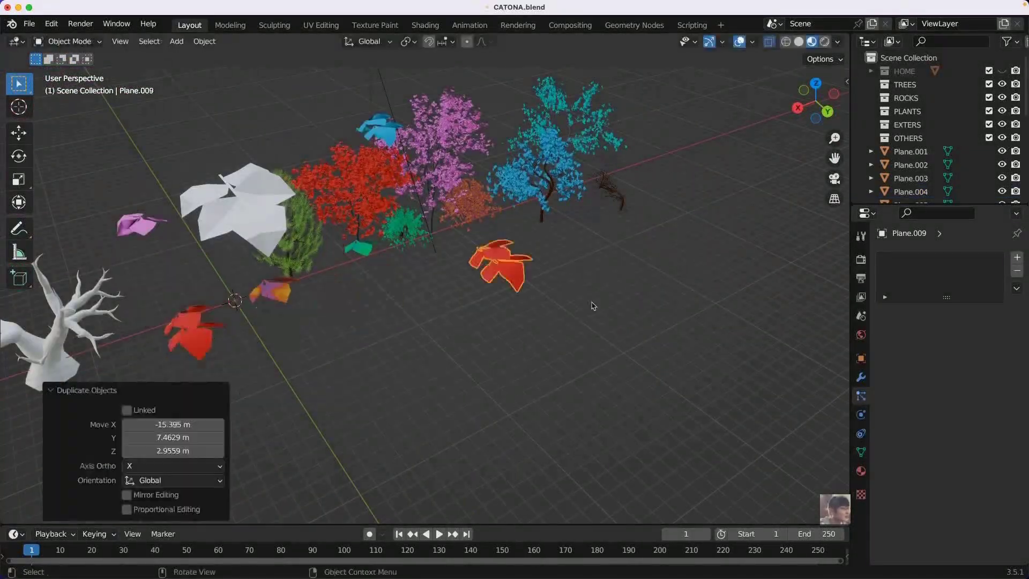
{"action": "middle_click_drag", "start_coordinate": [592, 306], "coordinate": [429, 268]}
Step: Give the bare tree 100 particles rendered as Object, using the leaf copy Plane.009
{"action": "left_click", "coordinate": [370, 188]}
{"action": "left_click", "coordinate": [860, 396]}
{"action": "double_click", "coordinate": [968, 376]}
{"action": "type", "text": "100"}
{"action": "scroll", "coordinate": [944, 429], "scroll_direction": "down", "scroll_amount": 10}
{"action": "left_click", "coordinate": [931, 368]}
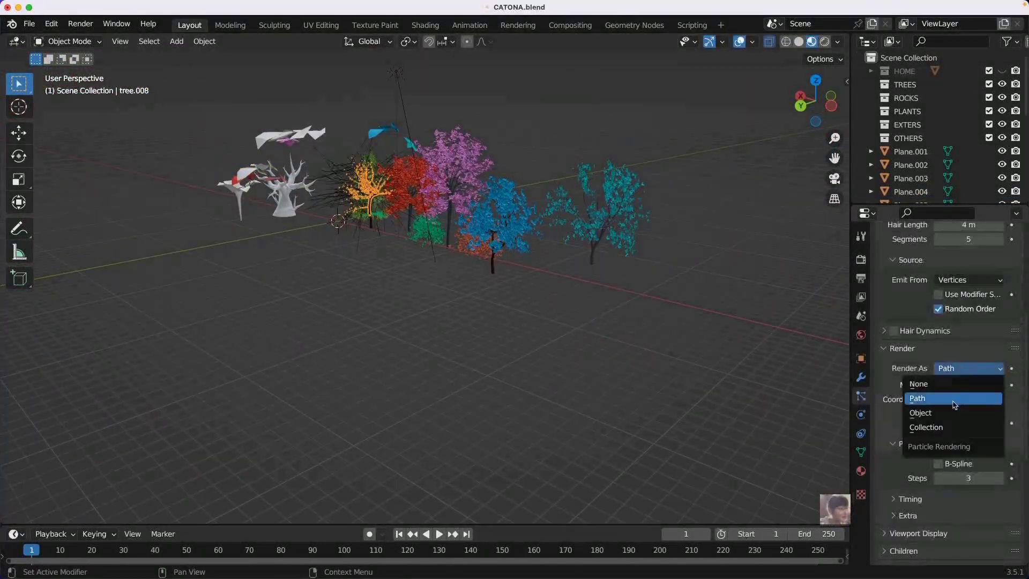
{"action": "left_click", "coordinate": [918, 411]}
{"action": "left_click", "coordinate": [999, 379]}
{"action": "left_click", "coordinate": [329, 119]}
Step: Move and rotate the newly leafed tree into position, rechecking its particle settings
{"action": "mouse_move", "coordinate": [328, 119]}
{"action": "middle_mouse_down"}
{"action": "mouse_move", "coordinate": [456, 436]}
{"action": "mouse_move", "coordinate": [322, 375]}
{"action": "middle_mouse_up"}
{"action": "left_click", "coordinate": [268, 242]}
{"action": "key", "text": "g"}
{"action": "left_click", "coordinate": [229, 390]}
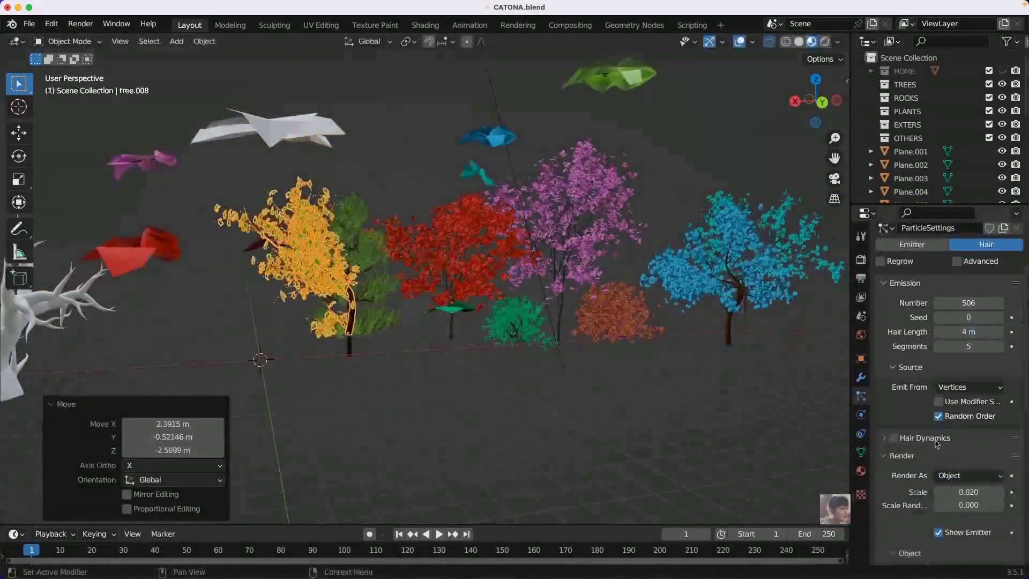
{"action": "scroll", "coordinate": [944, 402], "scroll_direction": "down", "scroll_amount": 2}
{"action": "mouse_move", "coordinate": [482, 321]}
{"action": "middle_mouse_down"}
{"action": "mouse_move", "coordinate": [390, 347]}
{"action": "mouse_move", "coordinate": [482, 300]}
{"action": "middle_mouse_up"}
{"action": "left_click", "coordinate": [861, 377]}
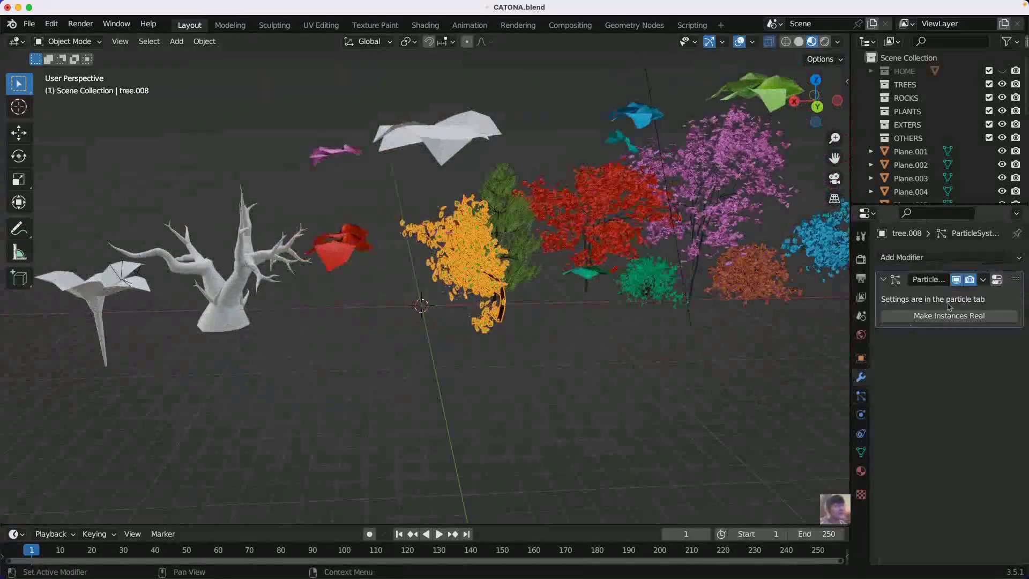
{"action": "left_click", "coordinate": [861, 396]}
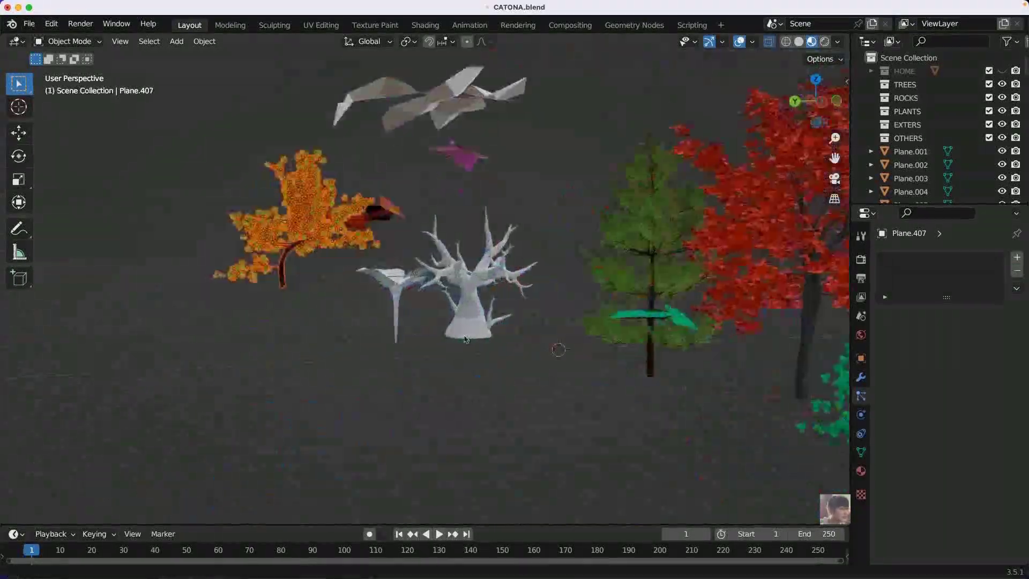
{"action": "key", "text": "r"}
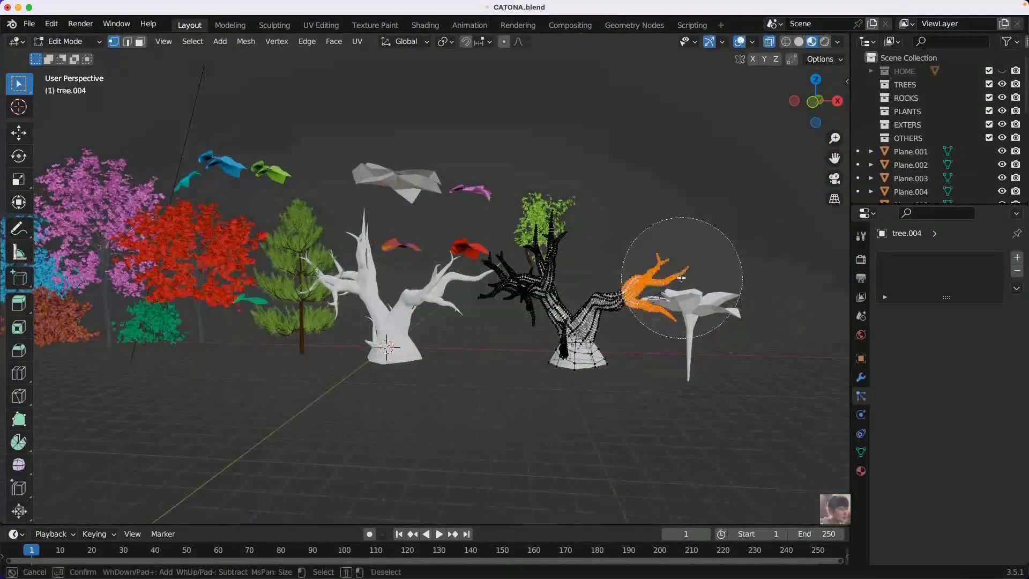
{"action": "key", "text": "Tab"}
{"action": "left_click", "coordinate": [861, 397]}
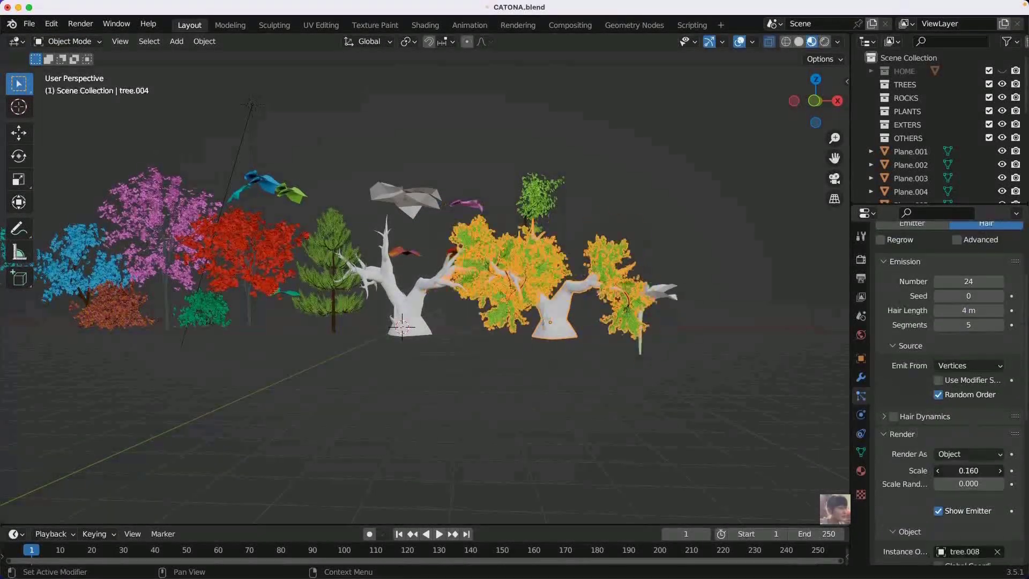
Step: Split off a second area showing the material's shader nodes
{"action": "left_click_drag", "start_coordinate": [836, 47], "coordinate": [279, 46]}
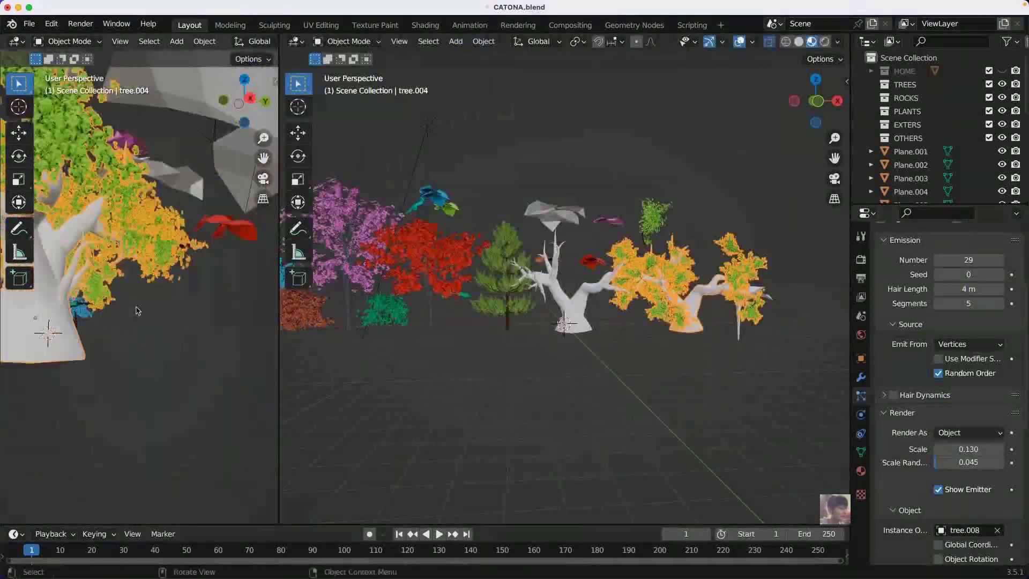
{"action": "left_click", "coordinate": [861, 470]}
{"action": "key", "text": "shift+F3"}
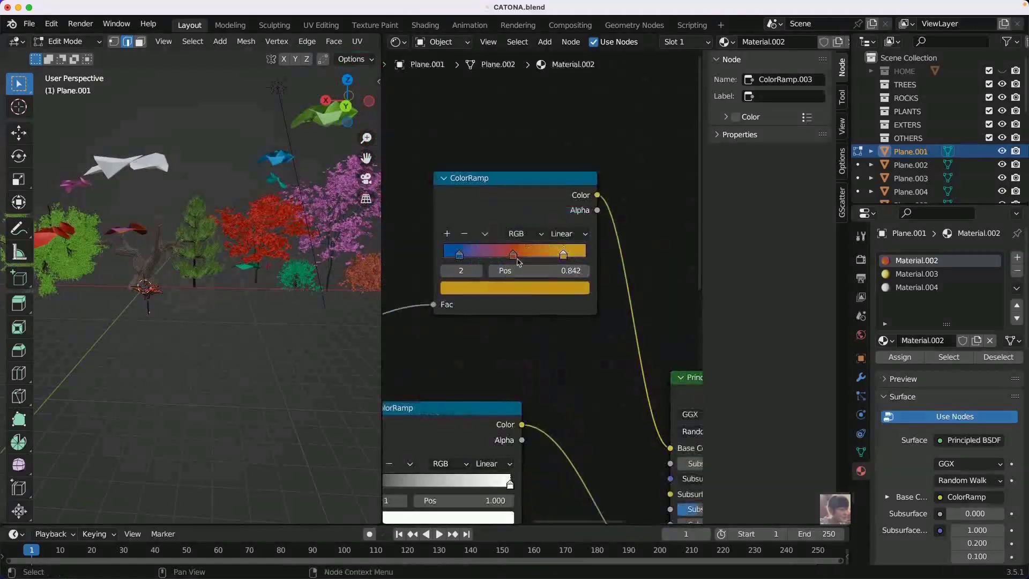
Step: Recolour the flower's colour ramp stops to blue and magenta, and confirm the flower's move
{"action": "left_click", "coordinate": [514, 287]}
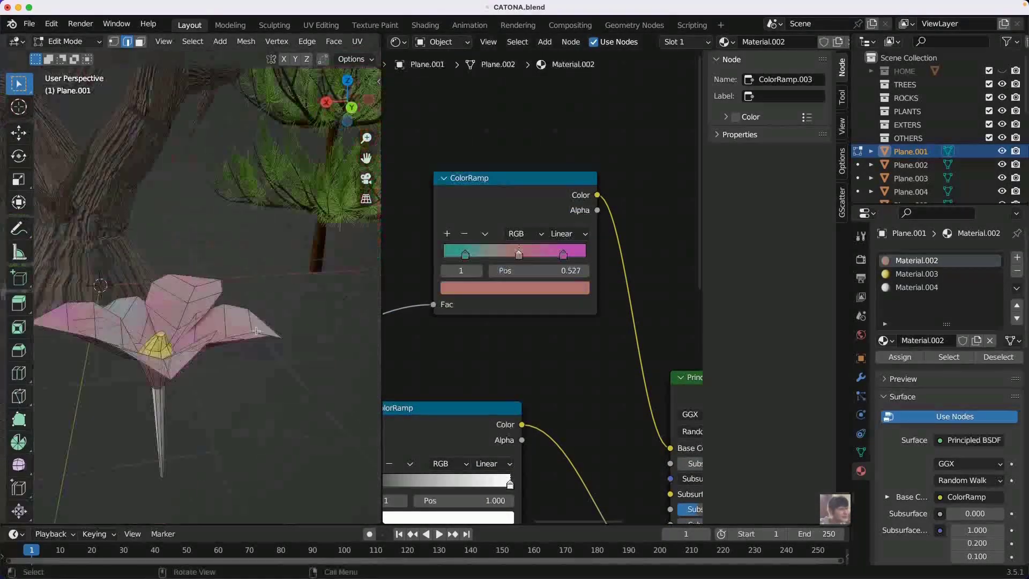
{"action": "left_click", "coordinate": [515, 288]}
{"action": "left_click", "coordinate": [524, 162]}
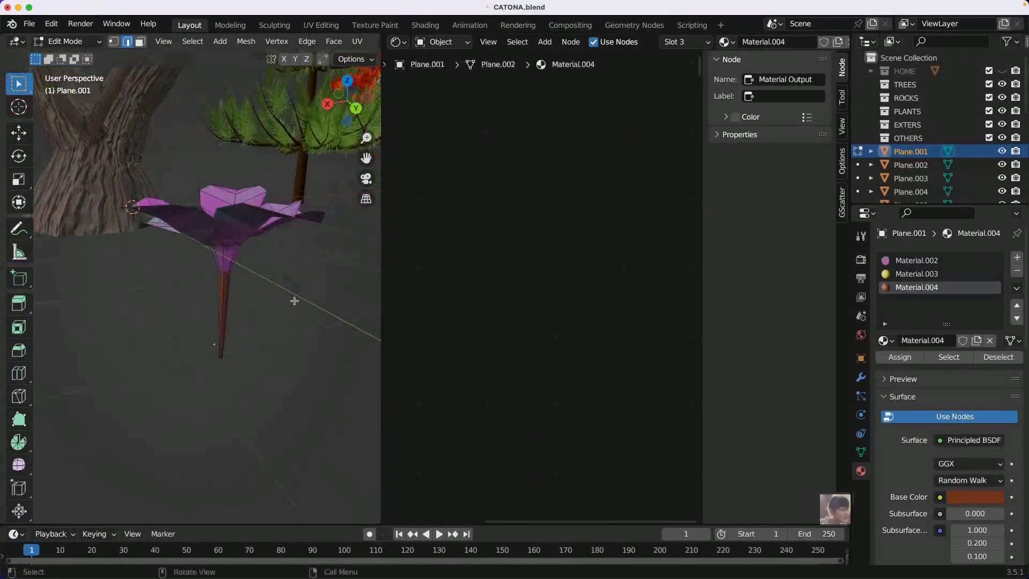
{"action": "left_click", "coordinate": [268, 308]}
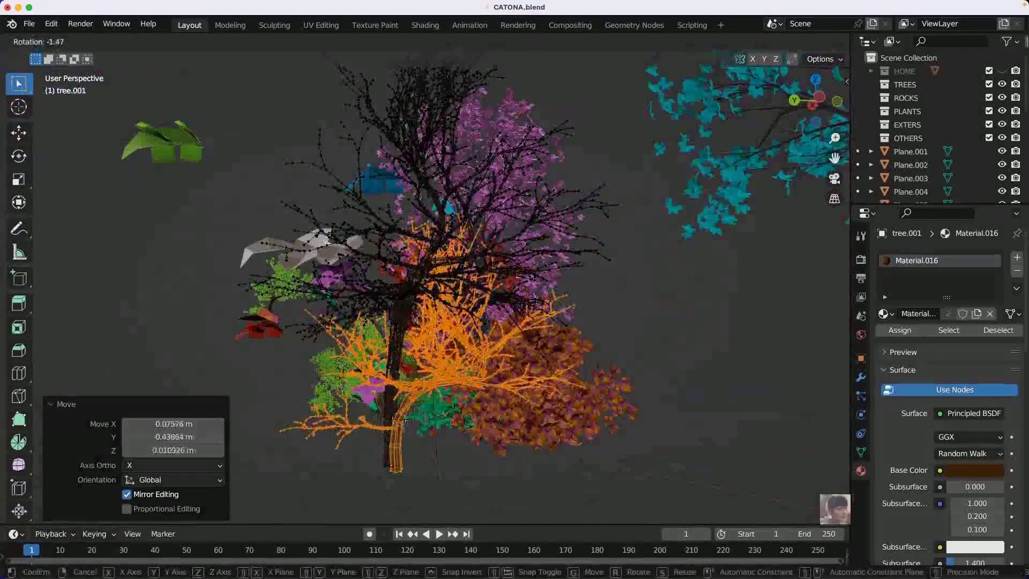
Step: Switch the editing mode and undo a dark blue-grey foliage colour change
{"action": "left_click", "coordinate": [64, 42]}
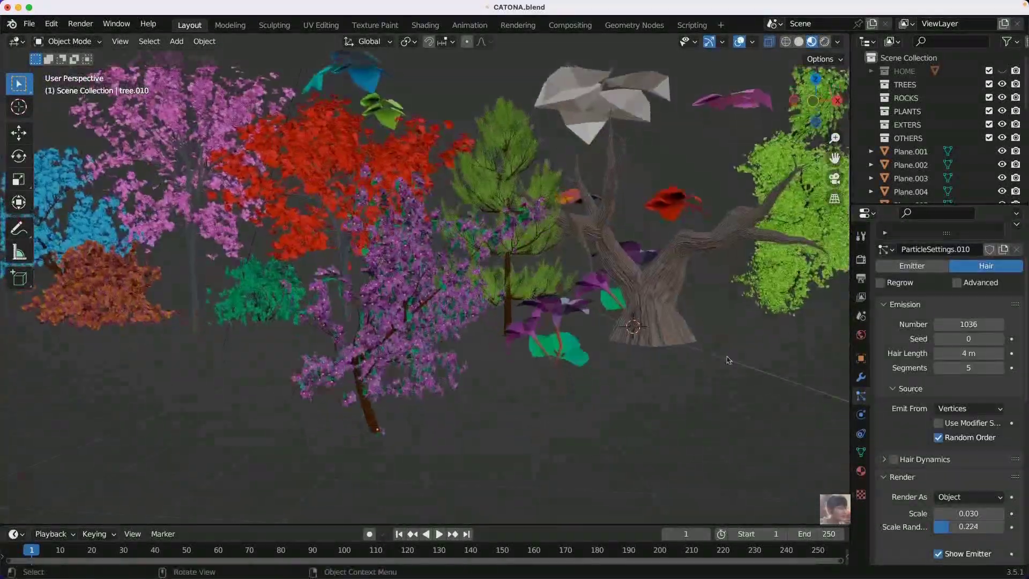
{"action": "scroll", "coordinate": [705, 284], "scroll_direction": "down", "scroll_amount": 5}
{"action": "scroll", "coordinate": [960, 460], "scroll_direction": "down", "scroll_amount": 4}
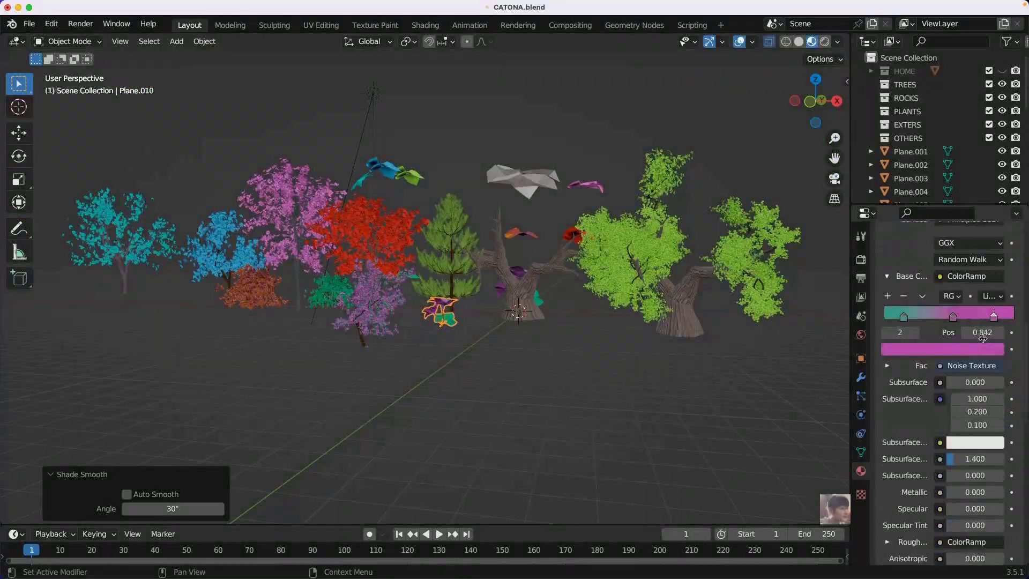
{"action": "key", "text": "ctrl+z"}
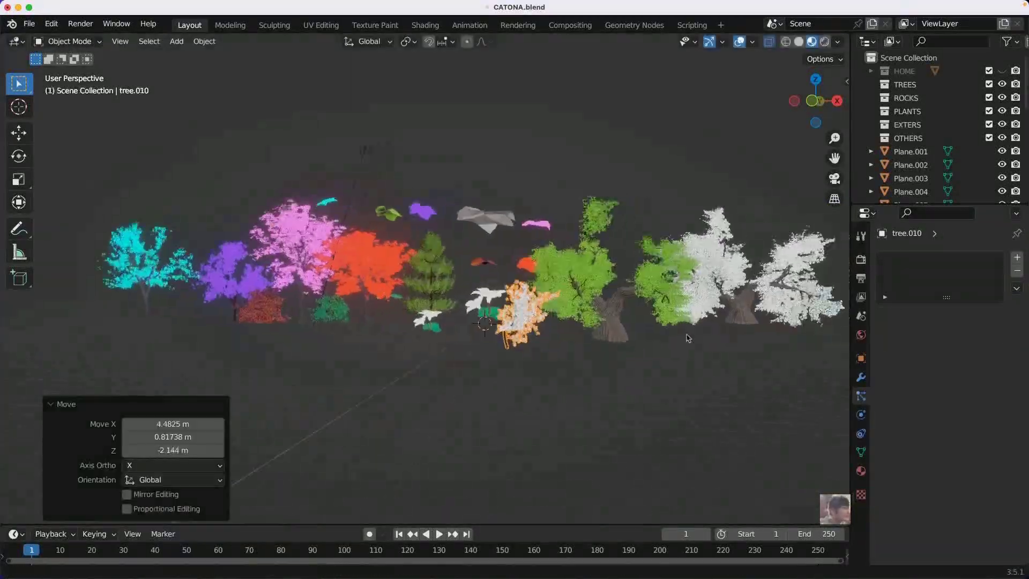
{"action": "scroll", "coordinate": [547, 367], "scroll_direction": "up", "scroll_amount": 10}
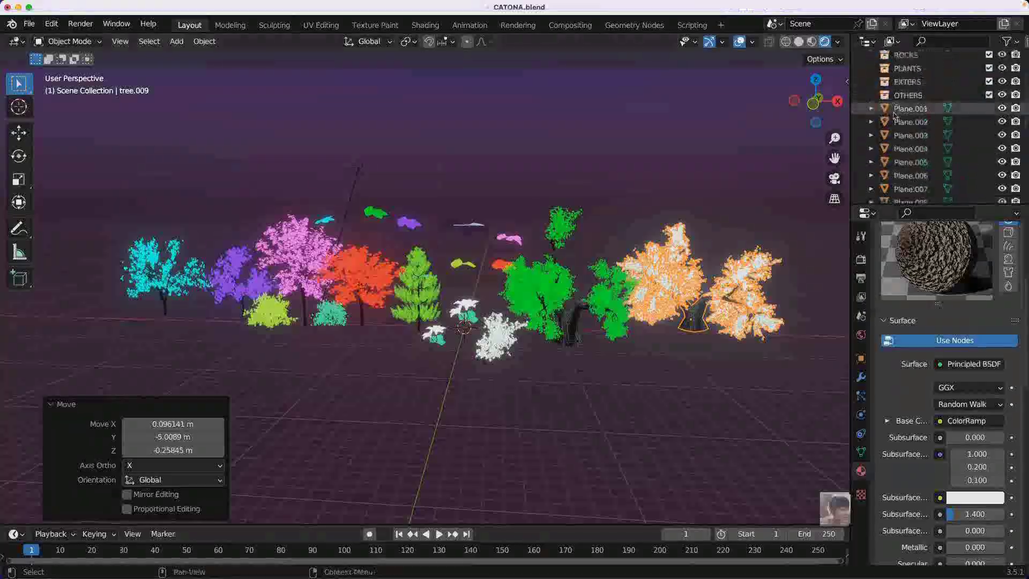
Step: Sort the trees into collections with M, then set up the ground plane's dark brown surface shader
{"action": "key", "text": "m"}
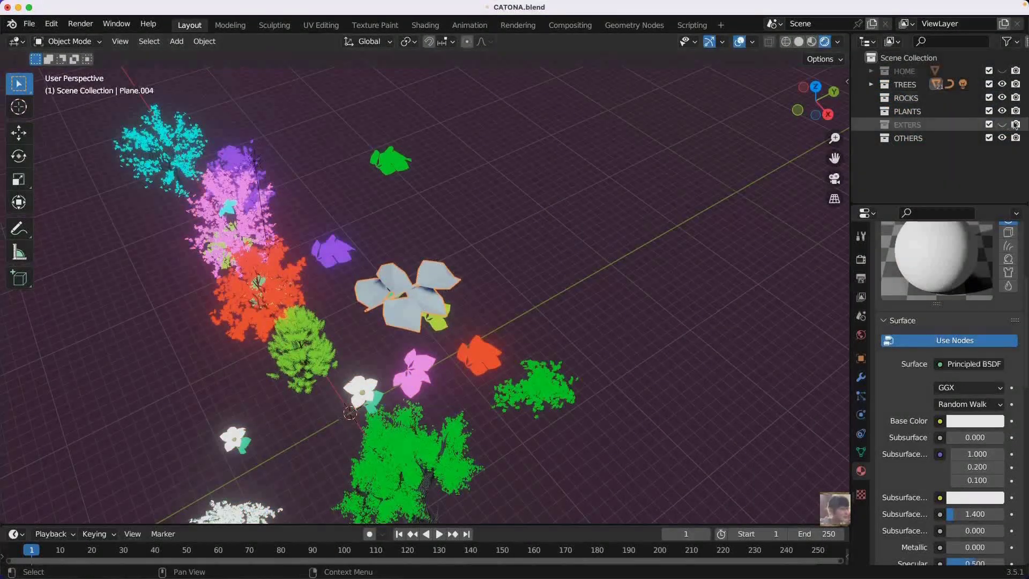
{"action": "key", "text": "m"}
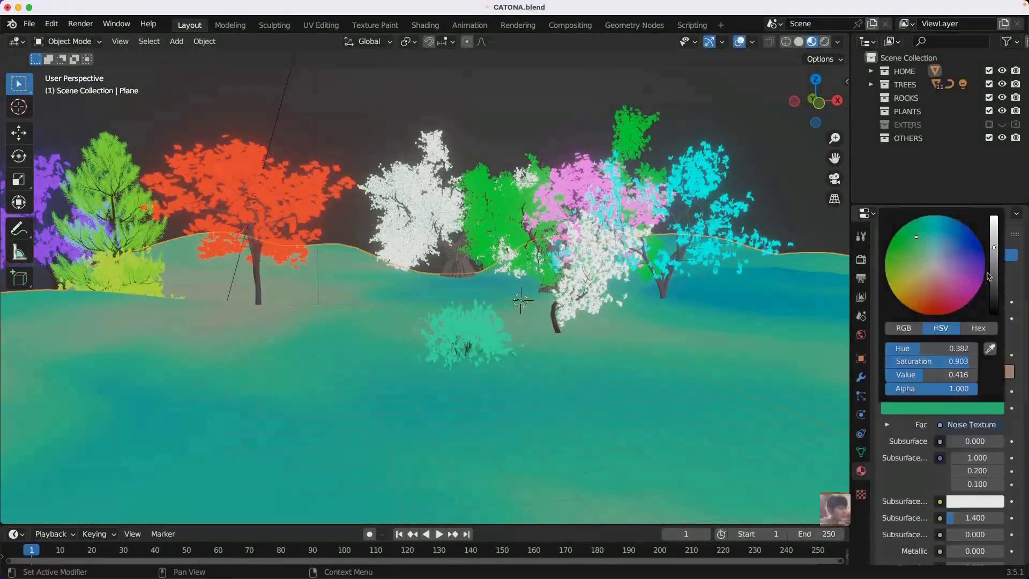
{"action": "key", "text": "ctrl+z"}
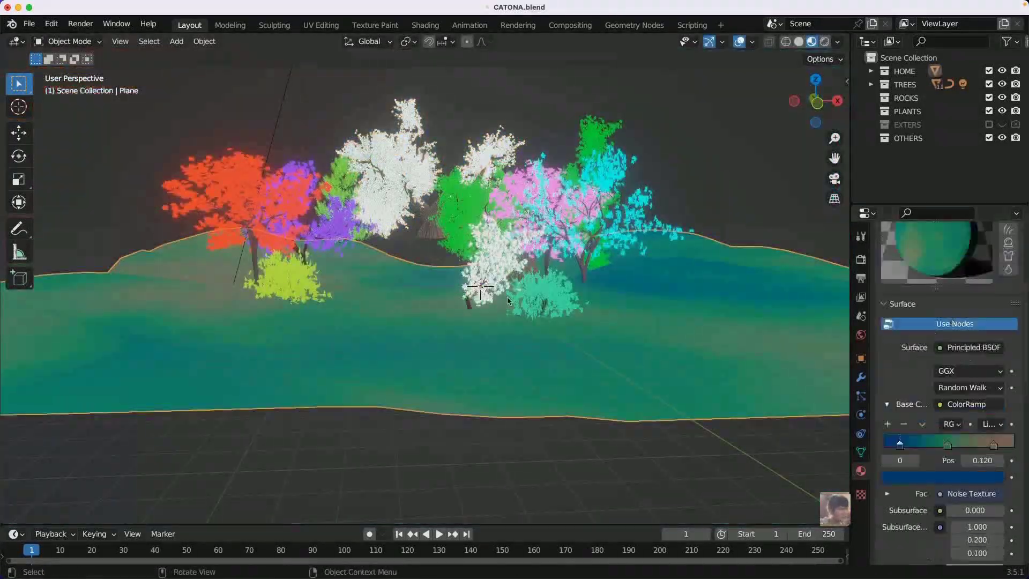
{"action": "left_click", "coordinate": [969, 347]}
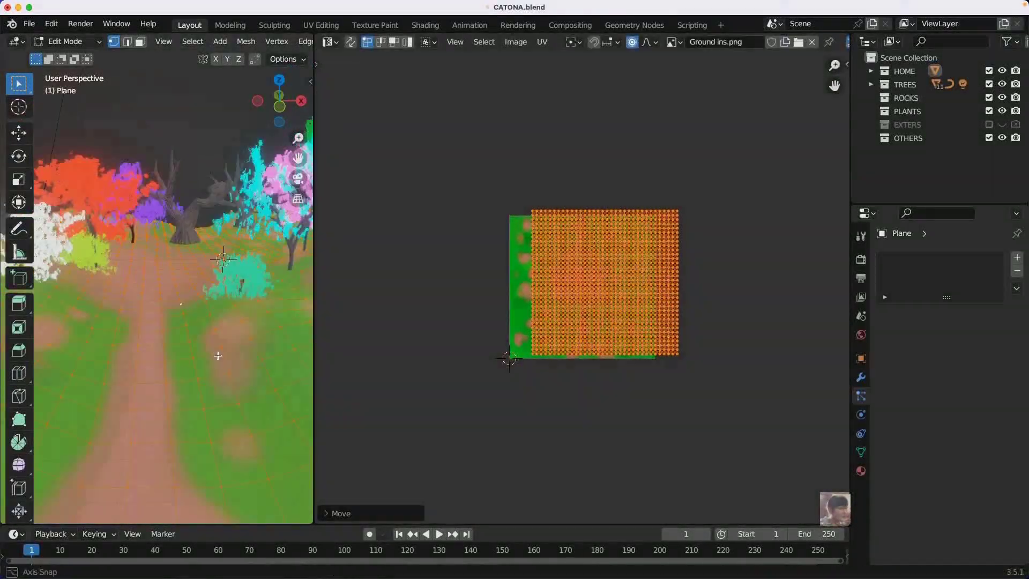
Step: Rotate the ground's UVs over the texture and return to the ground's material settings
{"action": "scroll", "coordinate": [218, 356], "scroll_direction": "down", "scroll_amount": 5}
{"action": "key", "text": "r"}
{"action": "scroll", "coordinate": [827, 298], "scroll_direction": "up", "scroll_amount": 2}
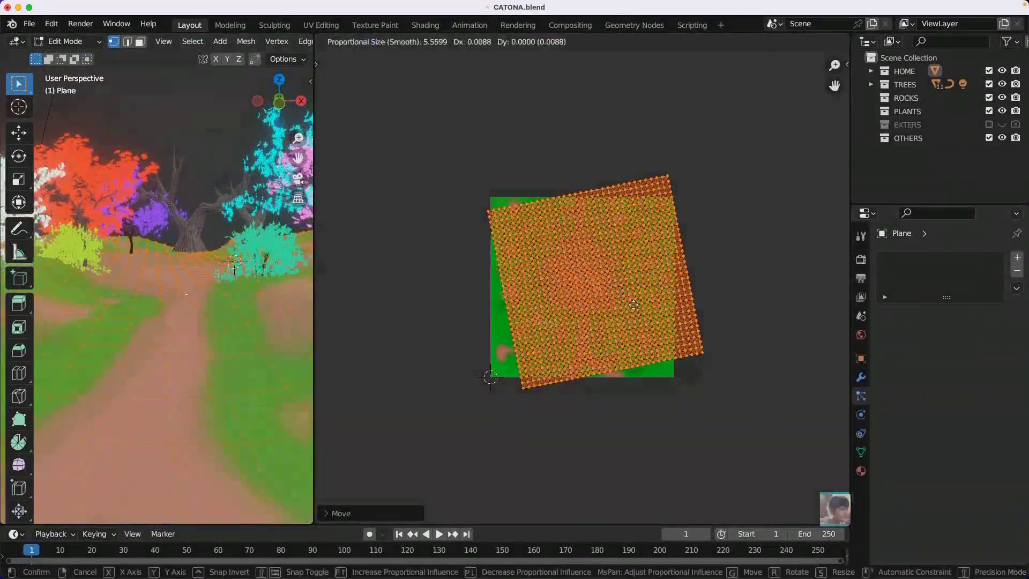
{"action": "left_click", "coordinate": [490, 376]}
{"action": "key", "text": "ctrl+space"}
{"action": "key", "text": "Tab"}
{"action": "left_click", "coordinate": [861, 471]}
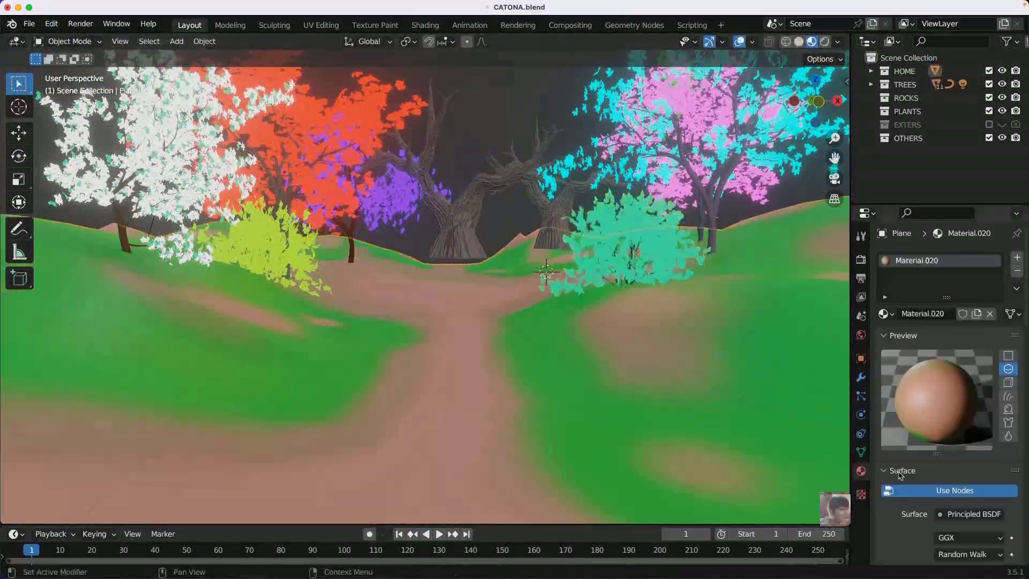
{"action": "scroll", "coordinate": [901, 475], "scroll_direction": "down", "scroll_amount": 10}
Step: Select the terrain vertices in Edit Mode and flatten them along Z
{"action": "key", "text": "Tab"}
{"action": "mouse_move", "coordinate": [659, 375]}
{"action": "middle_mouse_down"}
{"action": "mouse_move", "coordinate": [605, 316]}
{"action": "mouse_move", "coordinate": [364, 252]}
{"action": "middle_mouse_up"}
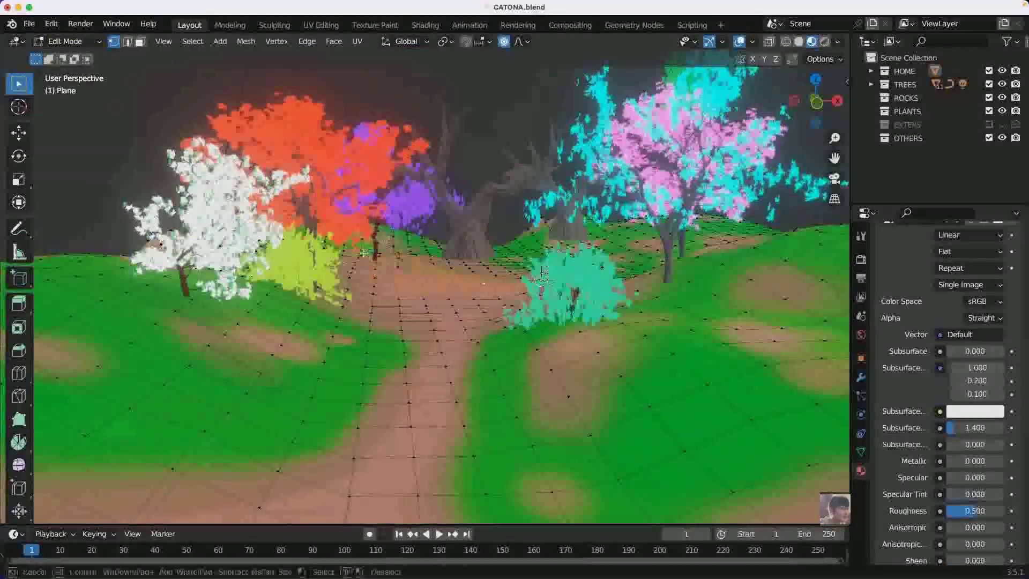
{"action": "key", "text": "s"}
{"action": "key", "text": "z"}
{"action": "key", "text": "Return"}
{"action": "key", "text": "g"}
{"action": "key", "text": "z"}
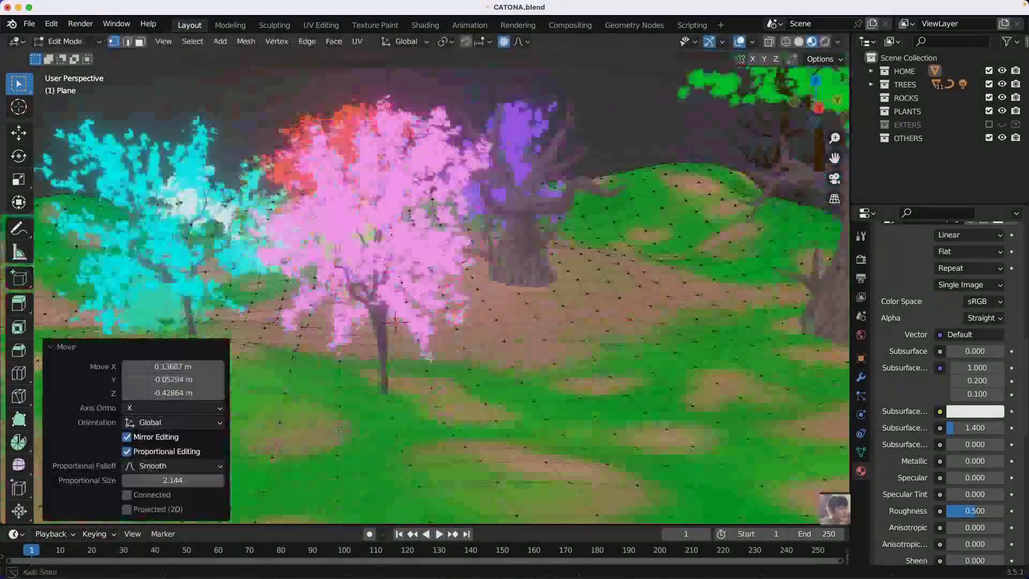
Step: Raise the terrain around the path with wide soft falloff, then return to Object Mode
{"action": "middle_click_drag", "start_coordinate": [418, 276], "coordinate": [411, 299]}
{"action": "scroll", "coordinate": [401, 282], "scroll_direction": "down", "scroll_amount": 7}
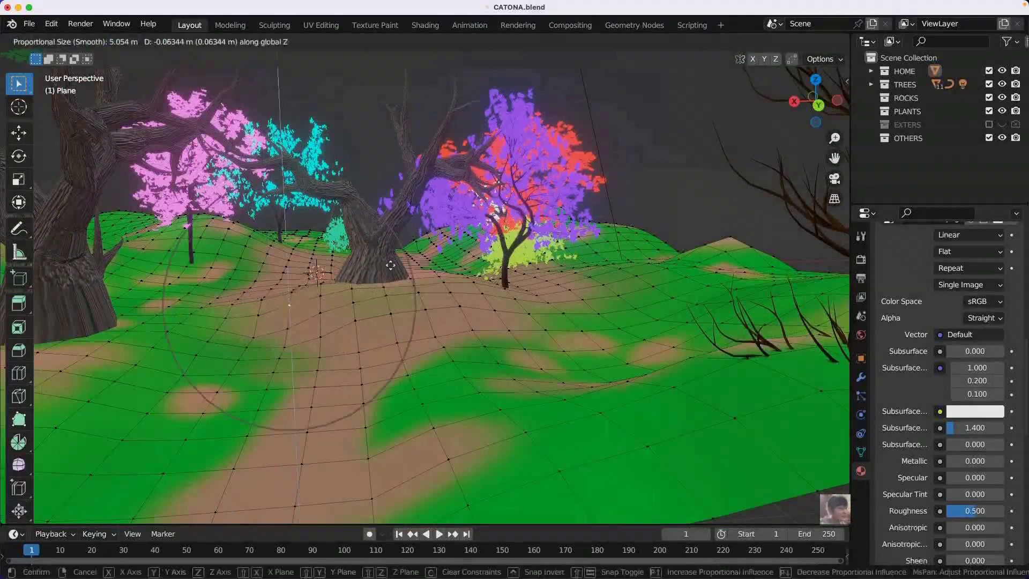
{"action": "left_click", "coordinate": [494, 288]}
{"action": "middle_click_drag", "start_coordinate": [493, 288], "coordinate": [536, 311]}
{"action": "key", "text": "g"}
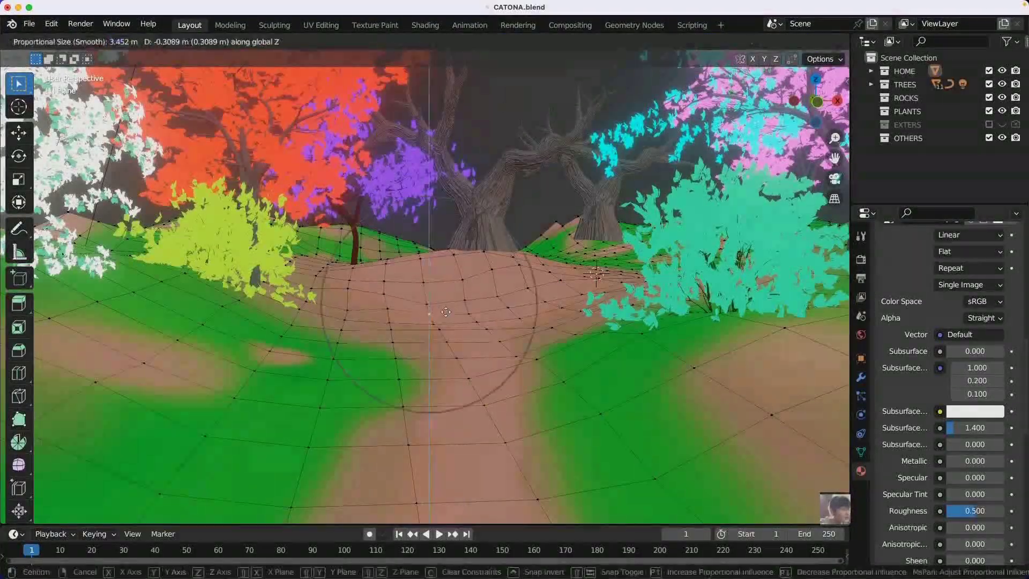
{"action": "key", "text": "Escape"}
{"action": "key", "text": "Tab"}
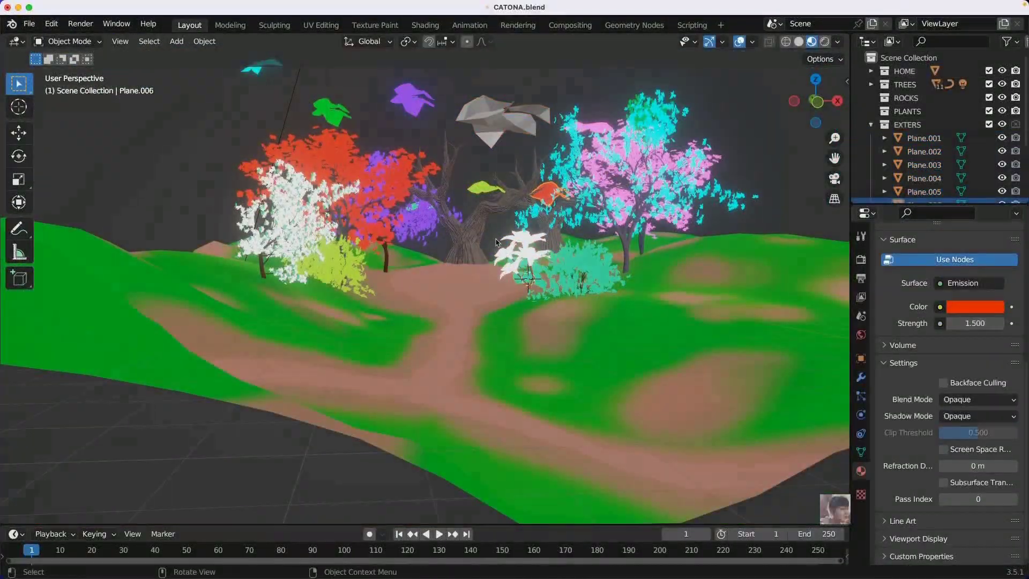
Step: Select the central and pink trees and begin moving the pink tree
{"action": "left_click", "coordinate": [424, 167]}
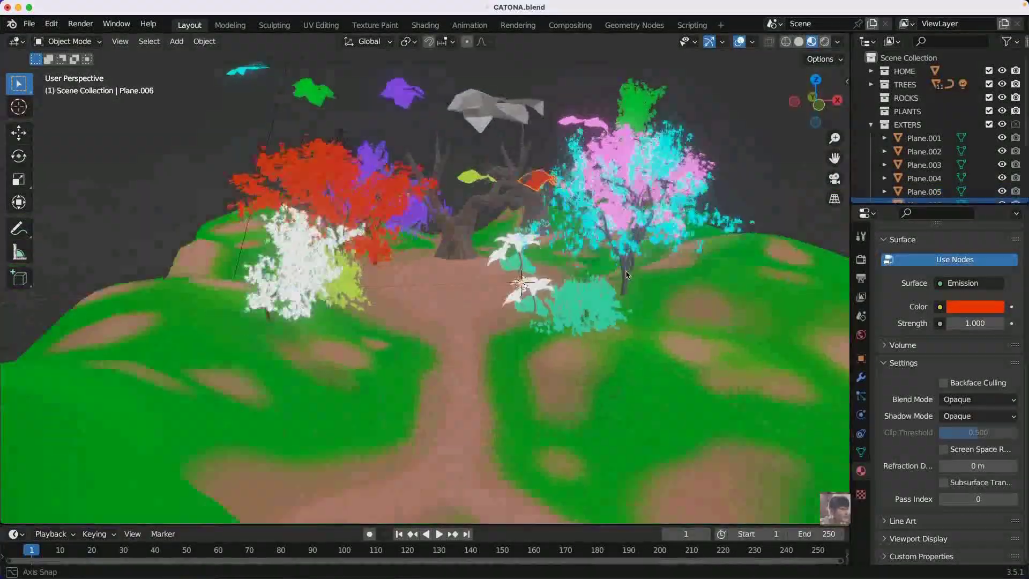
{"action": "left_click", "coordinate": [596, 226]}
{"action": "key", "text": "g"}
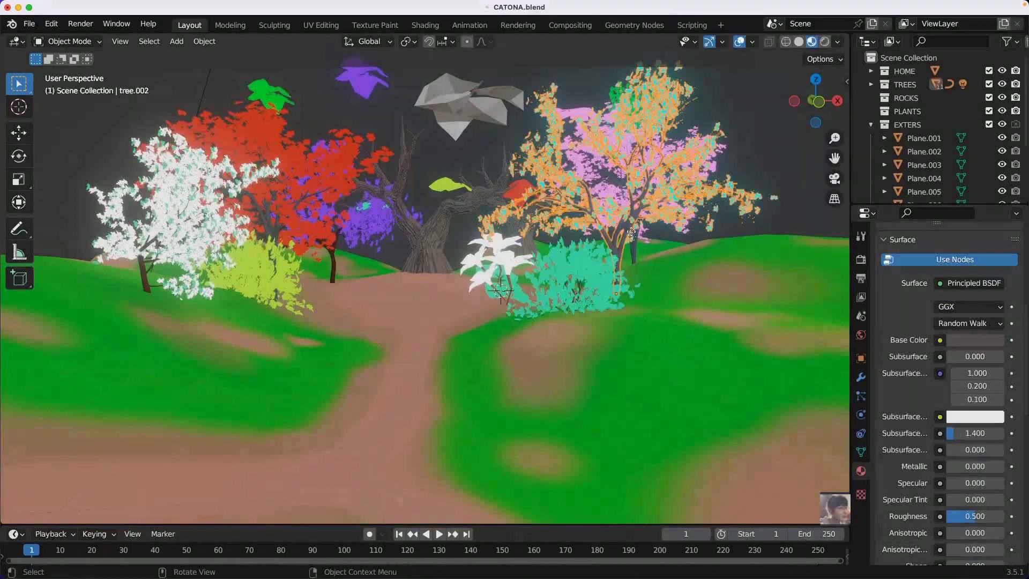
Step: Set the glow's emission strength to 2.900 and turn the sun into a point light
{"action": "left_click_drag", "start_coordinate": [967, 350], "coordinate": [960, 350]}
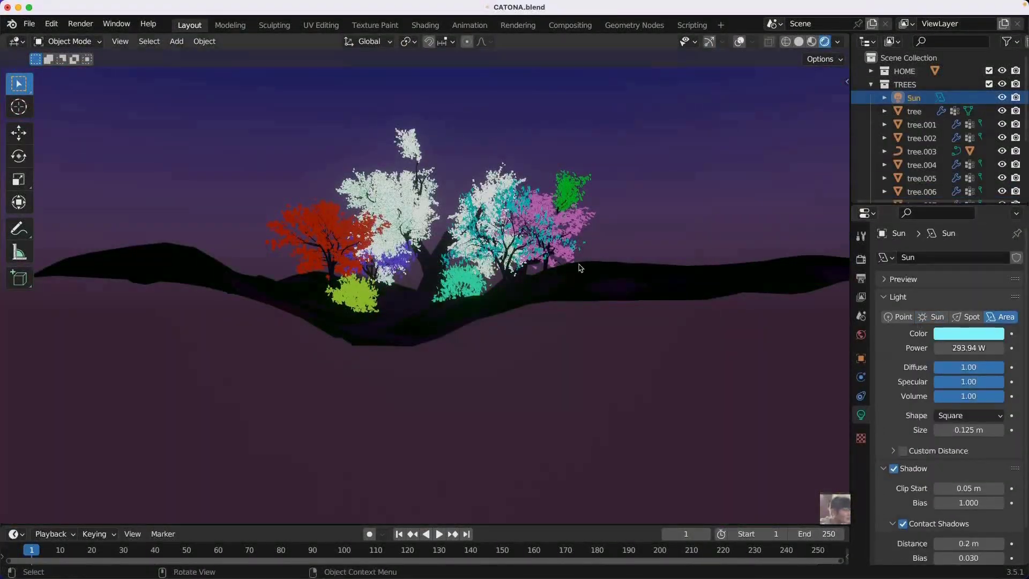
{"action": "middle_click_drag", "start_coordinate": [580, 268], "coordinate": [670, 290]}
{"action": "left_click", "coordinate": [911, 318]}
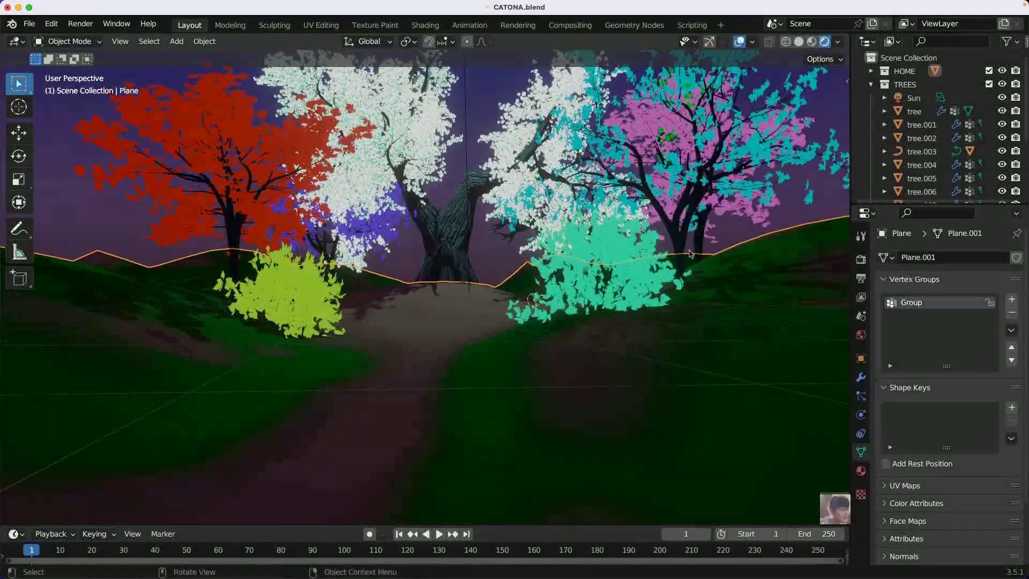
Step: Show the Dynamic sky settings and orbit the view toward the central tree trunks
{"action": "scroll", "coordinate": [484, 346], "scroll_direction": "down", "scroll_amount": 2}
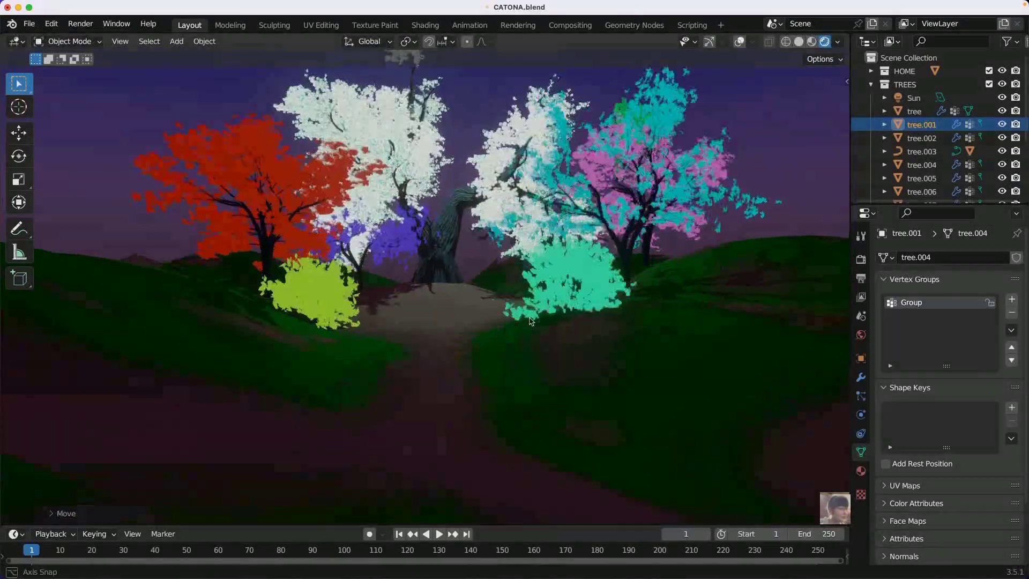
{"action": "scroll", "coordinate": [530, 321], "scroll_direction": "up", "scroll_amount": 3}
{"action": "middle_click_drag", "start_coordinate": [676, 354], "coordinate": [625, 351]}
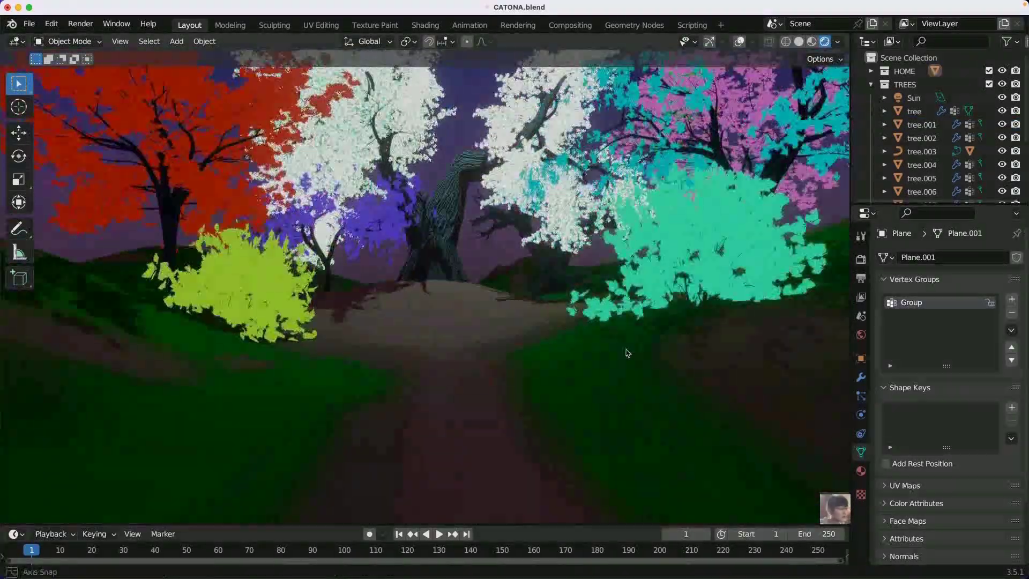
{"action": "key", "text": "n"}
{"action": "key", "text": "n"}
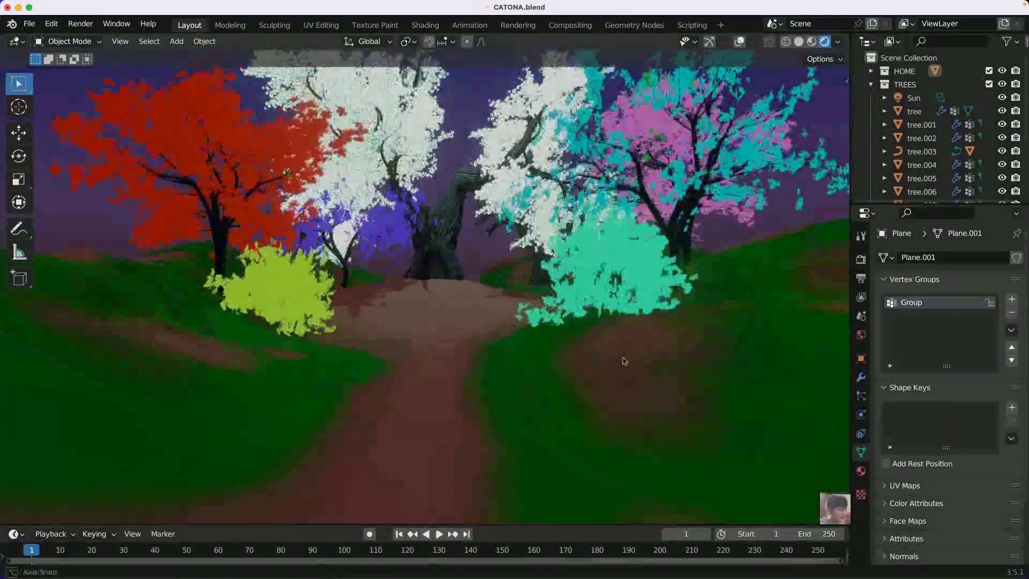
{"action": "middle_click_drag", "start_coordinate": [589, 279], "coordinate": [548, 277]}
{"action": "scroll", "coordinate": [547, 276], "scroll_direction": "up", "scroll_amount": 5}
{"action": "scroll", "coordinate": [547, 277], "scroll_direction": "down", "scroll_amount": 3}
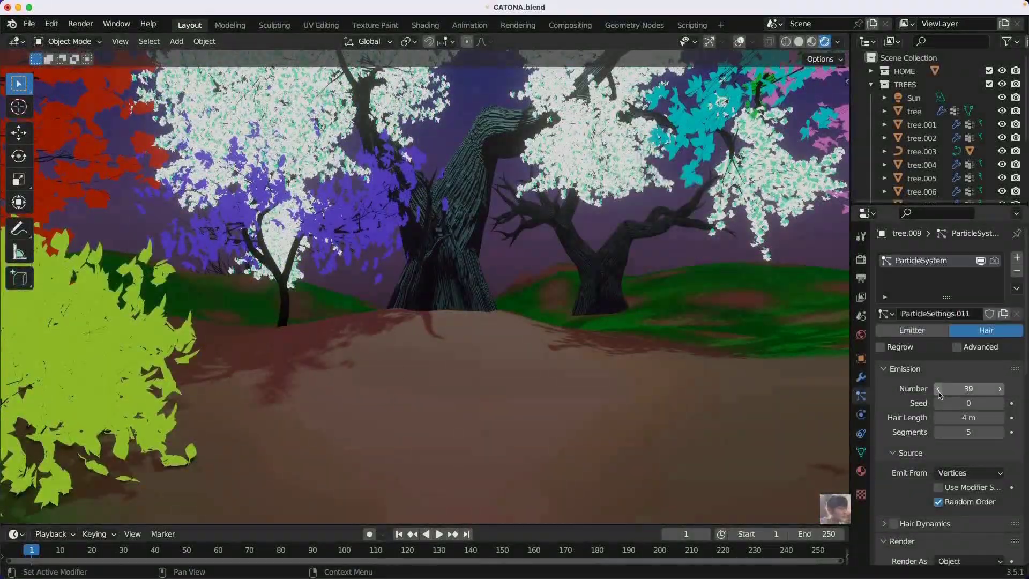
{"action": "scroll", "coordinate": [552, 272], "scroll_direction": "down", "scroll_amount": 4}
{"action": "scroll", "coordinate": [555, 270], "scroll_direction": "up", "scroll_amount": 2}
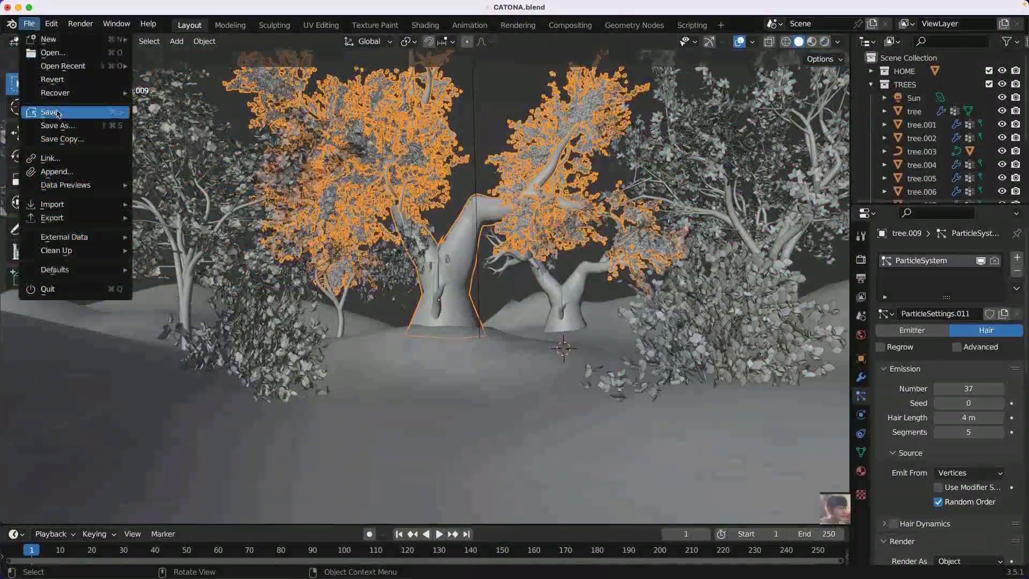
Step: Add three noise Landscape meshes and move the newest one into place
{"action": "key", "text": "shift+a"}
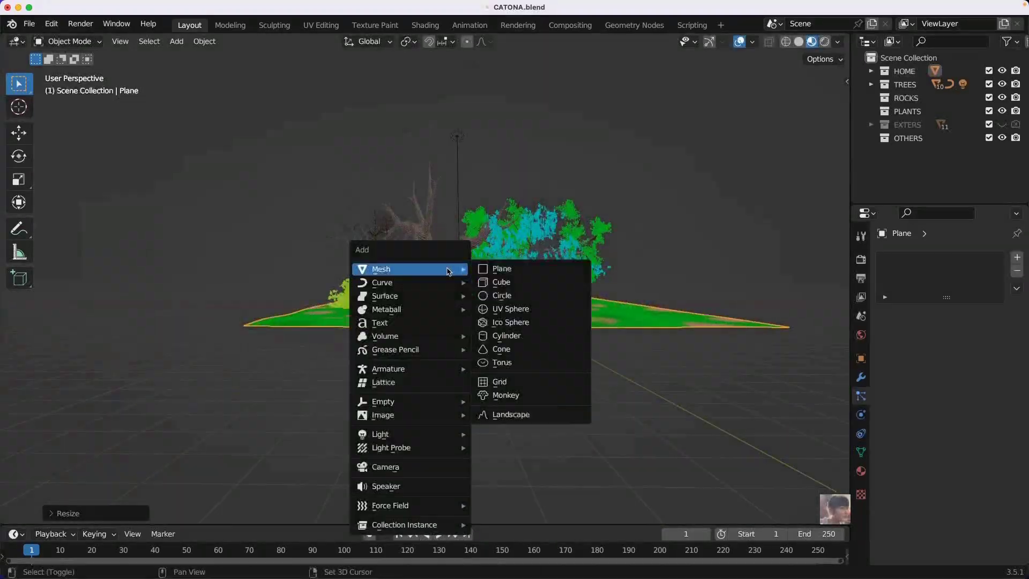
{"action": "left_click", "coordinate": [493, 446]}
{"action": "left_click", "coordinate": [59, 513]}
{"action": "left_click", "coordinate": [122, 98]}
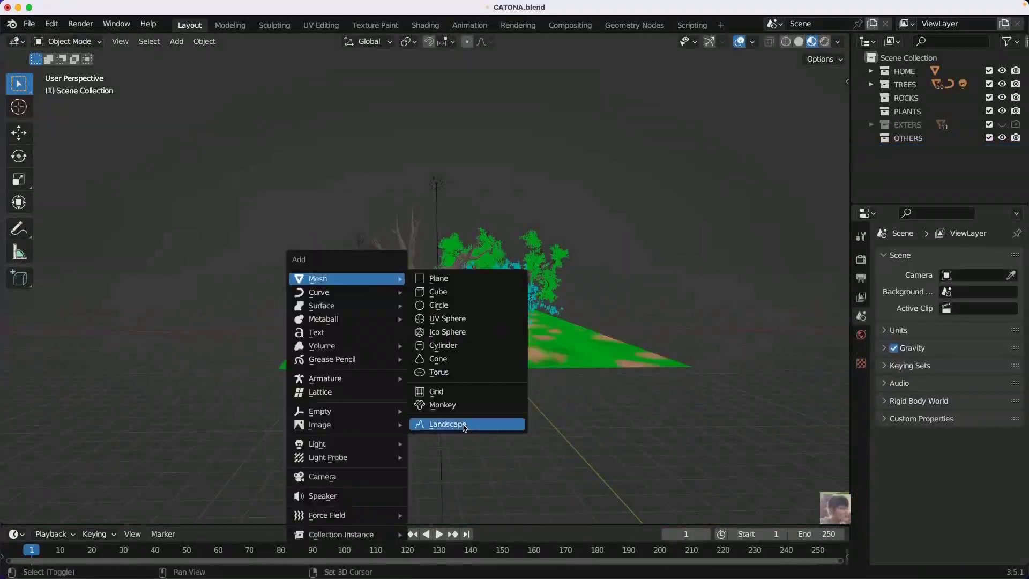
{"action": "left_click", "coordinate": [464, 427]}
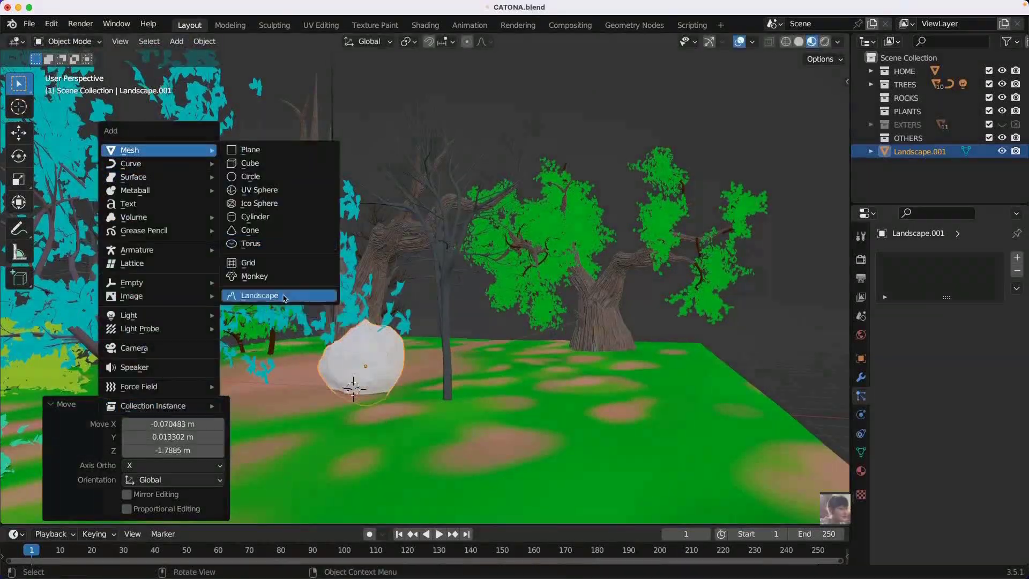
{"action": "left_click", "coordinate": [285, 296]}
{"action": "key", "text": "g"}
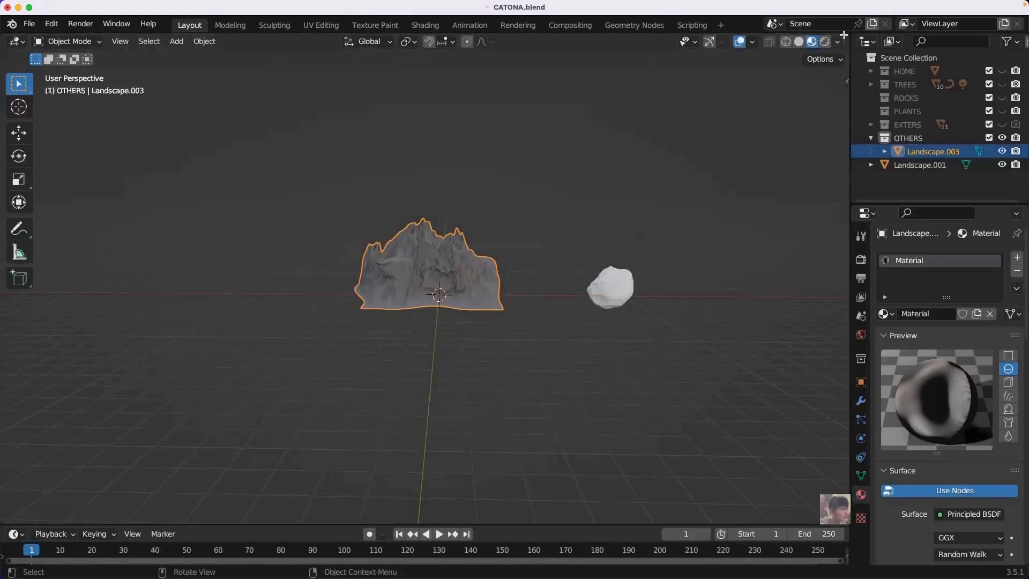
Step: Join the split areas into one view and select the green island landscape
{"action": "left_click_drag", "start_coordinate": [843, 35], "coordinate": [381, 35]}
{"action": "left_click", "coordinate": [400, 41]}
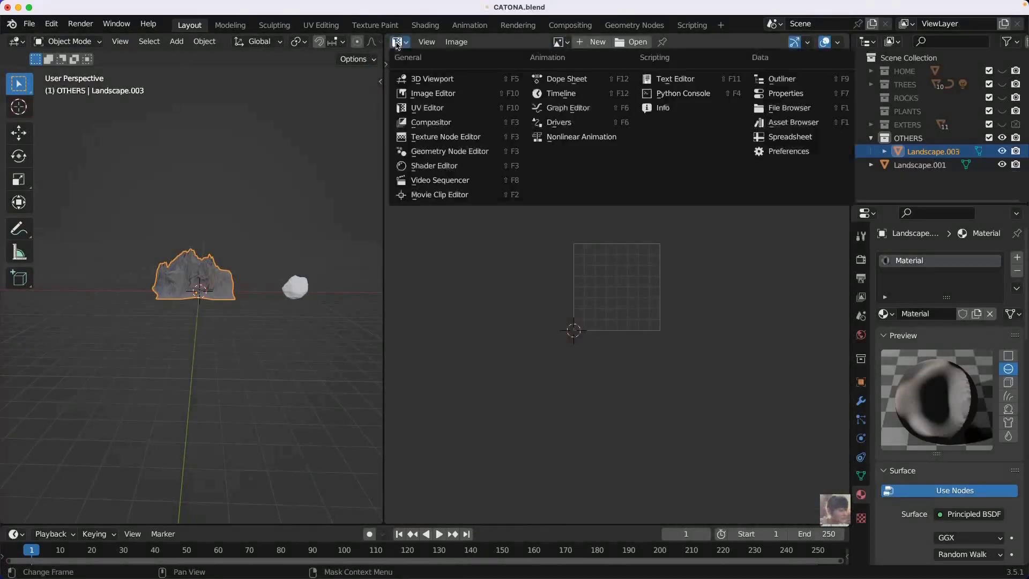
{"action": "left_click", "coordinate": [436, 172]}
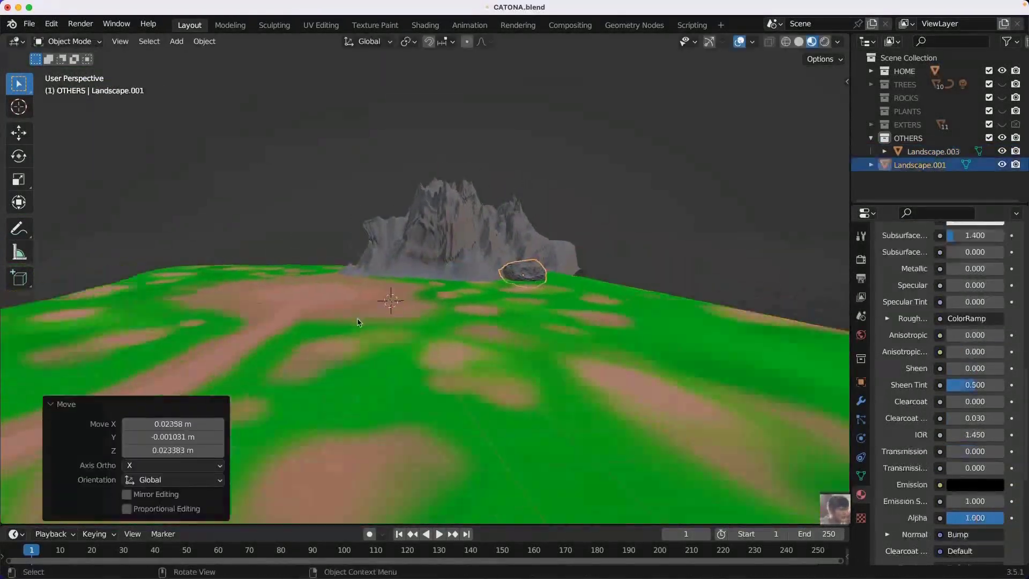
{"action": "middle_click_drag", "start_coordinate": [473, 370], "coordinate": [465, 342]}
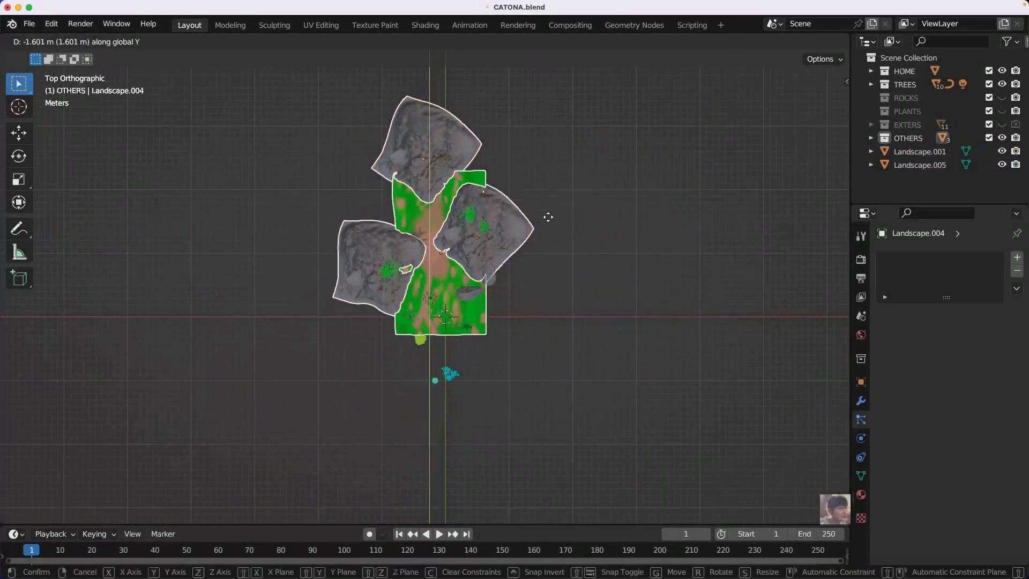
Step: Shift the tree cluster toward the island's lower end
{"action": "left_click_drag", "start_coordinate": [488, 213], "coordinate": [486, 349]}
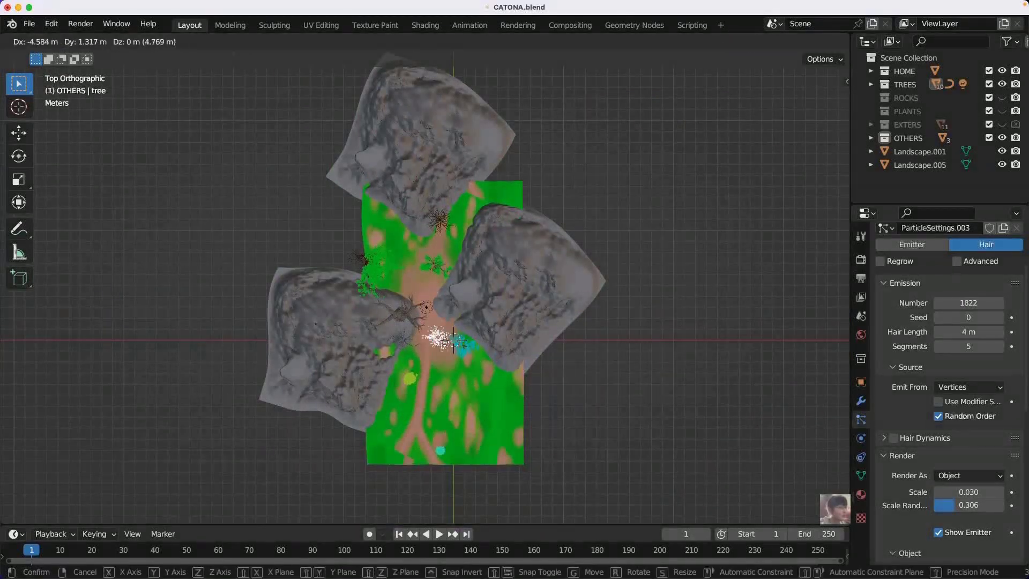
{"action": "left_click", "coordinate": [563, 443]}
{"action": "middle_click_drag", "start_coordinate": [563, 444], "coordinate": [538, 352]}
{"action": "scroll", "coordinate": [538, 352], "scroll_direction": "up", "scroll_amount": 5}
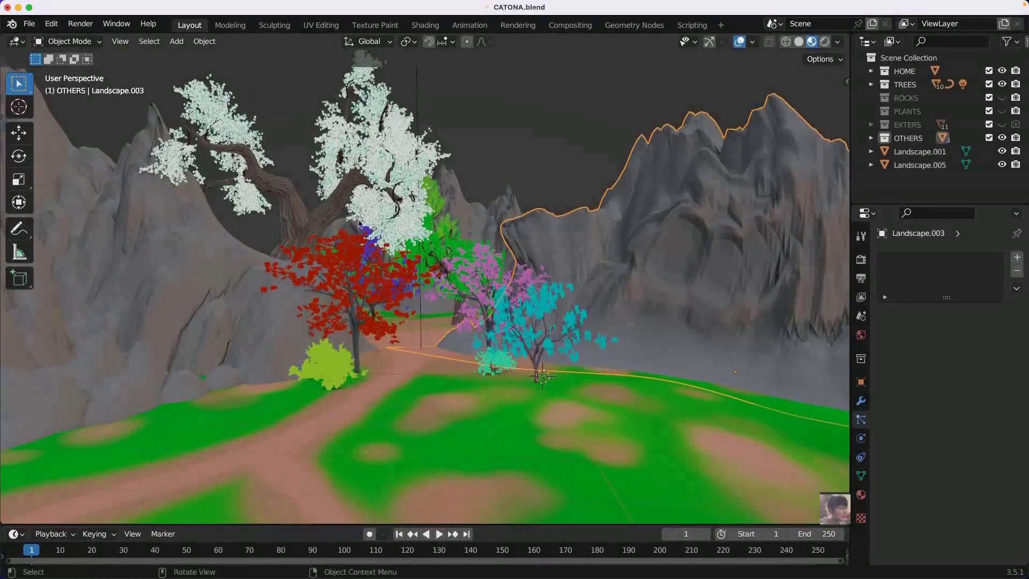
Step: Scale down the bare central tree and give the mountain smooth shading
{"action": "left_click", "coordinate": [359, 224]}
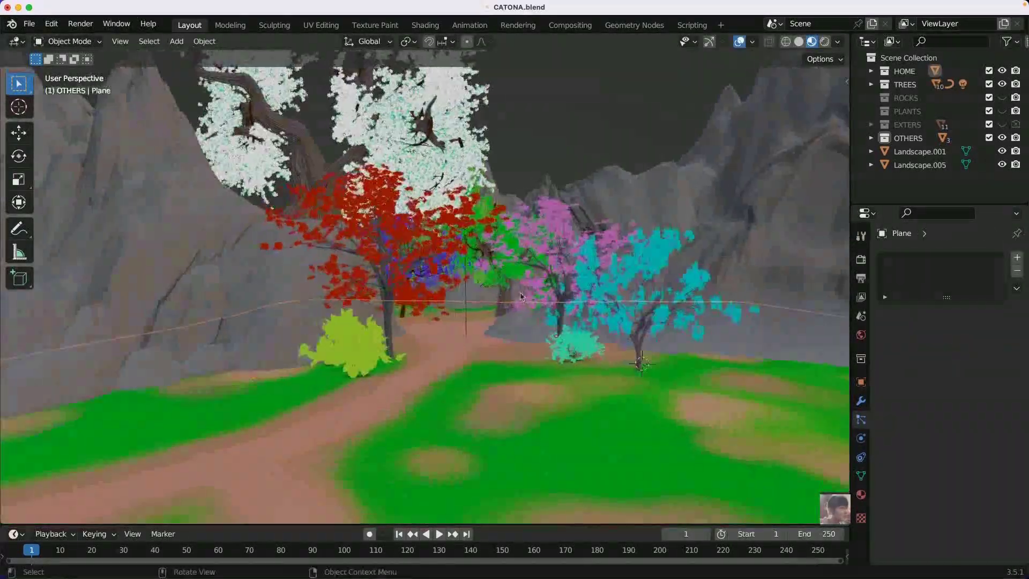
{"action": "key", "text": "s"}
{"action": "left_click", "coordinate": [643, 303]}
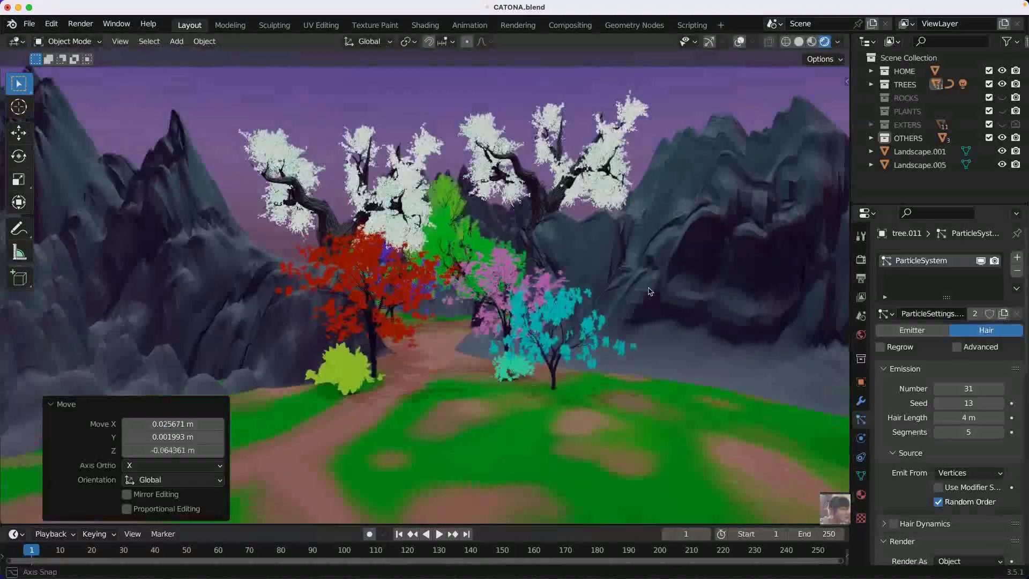
{"action": "right_click", "coordinate": [701, 314]}
{"action": "left_click", "coordinate": [697, 320]}
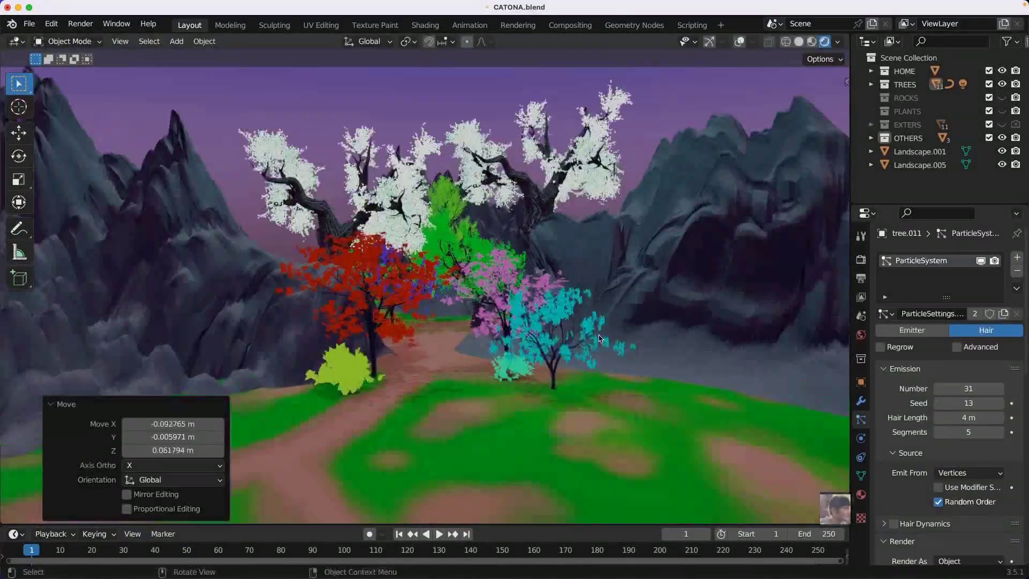
Step: Reshape the rocky mountain's vertices with proportional editing, then return to Object Mode
{"action": "middle_click_drag", "start_coordinate": [524, 407], "coordinate": [593, 225]}
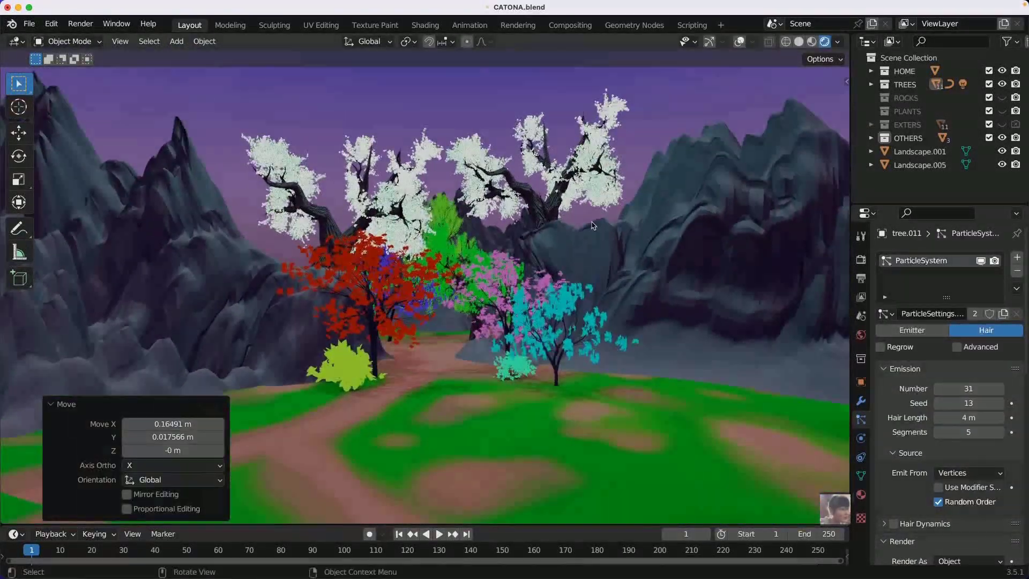
{"action": "left_click", "coordinate": [531, 220]}
{"action": "middle_click_drag", "start_coordinate": [615, 295], "coordinate": [602, 300]}
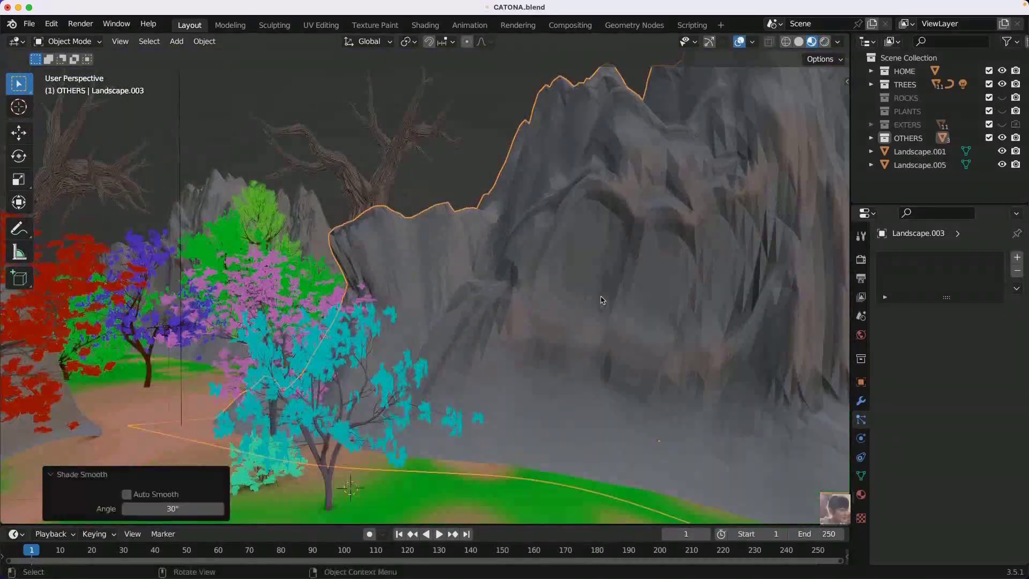
{"action": "key", "text": "Tab"}
{"action": "left_click", "coordinate": [861, 494]}
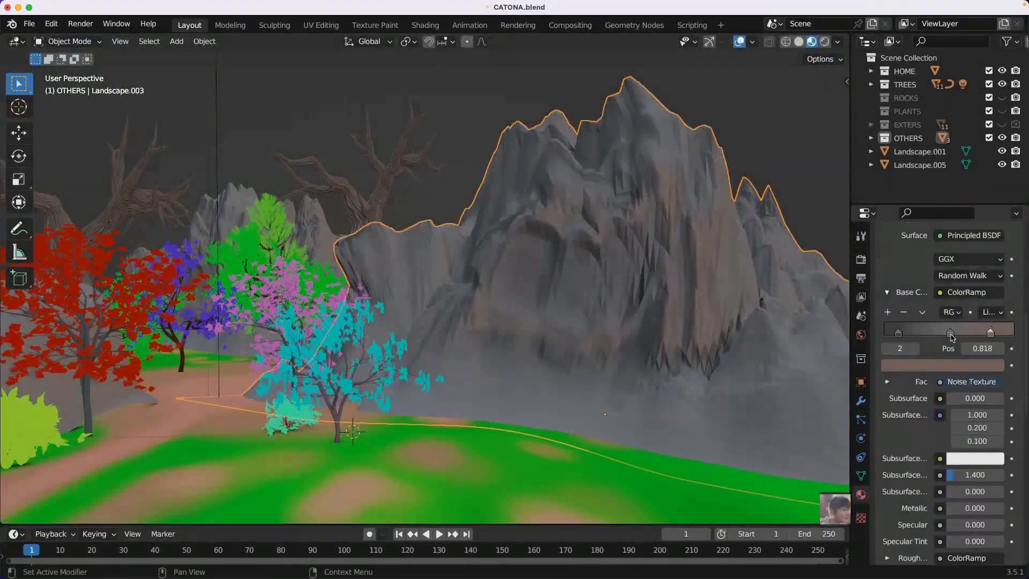
{"action": "left_click", "coordinate": [69, 42]}
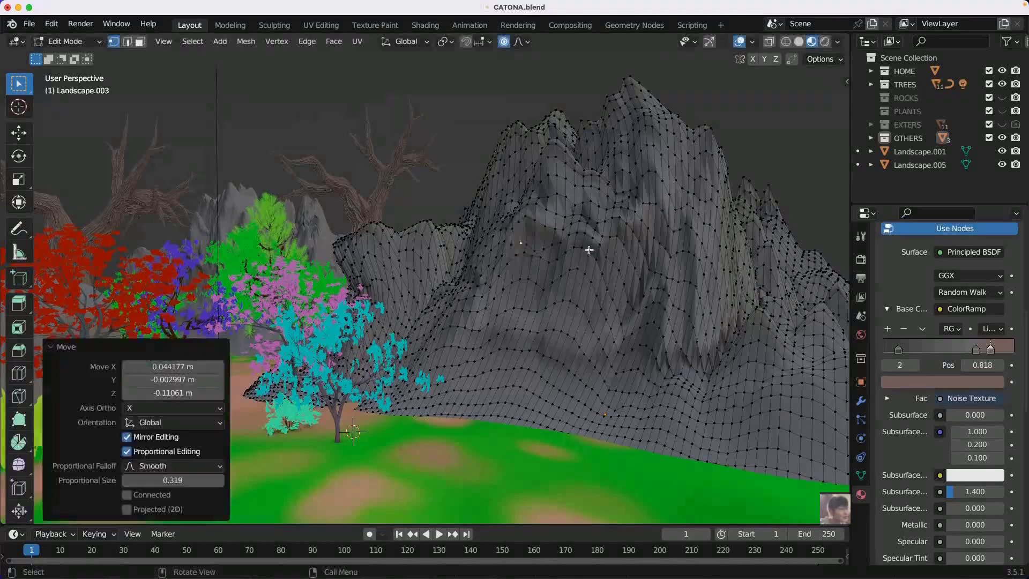
{"action": "middle_click_drag", "start_coordinate": [586, 350], "coordinate": [446, 317]}
{"action": "left_click", "coordinate": [395, 160]}
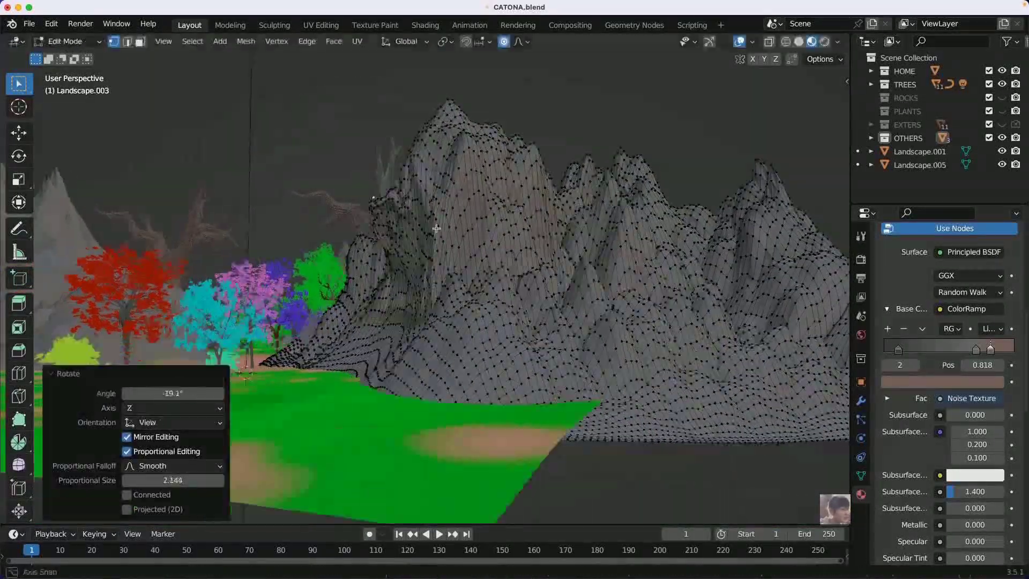
{"action": "middle_click_drag", "start_coordinate": [396, 160], "coordinate": [643, 194]}
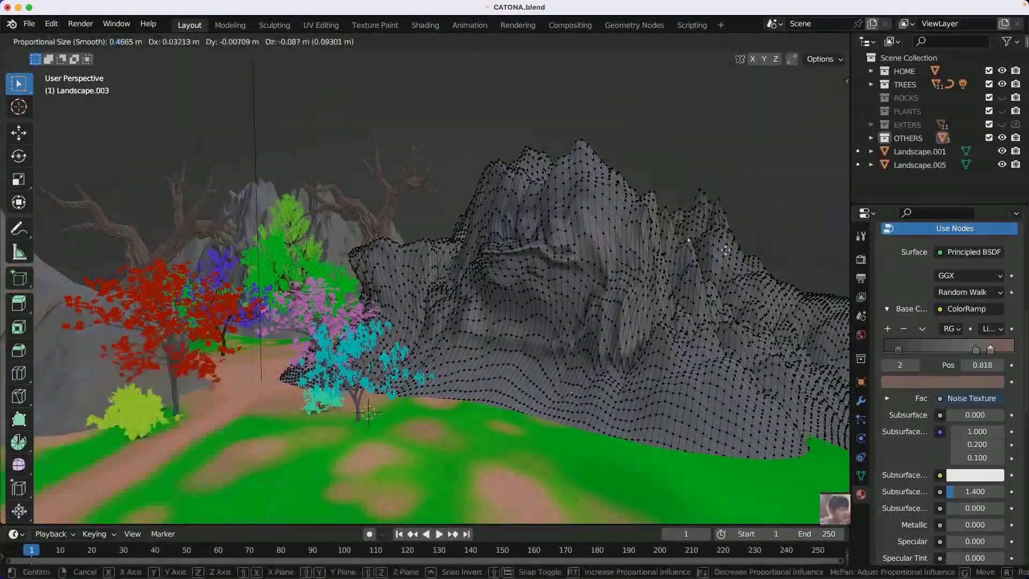
{"action": "key", "text": "Tab"}
{"action": "middle_click_drag", "start_coordinate": [720, 207], "coordinate": [639, 407]}
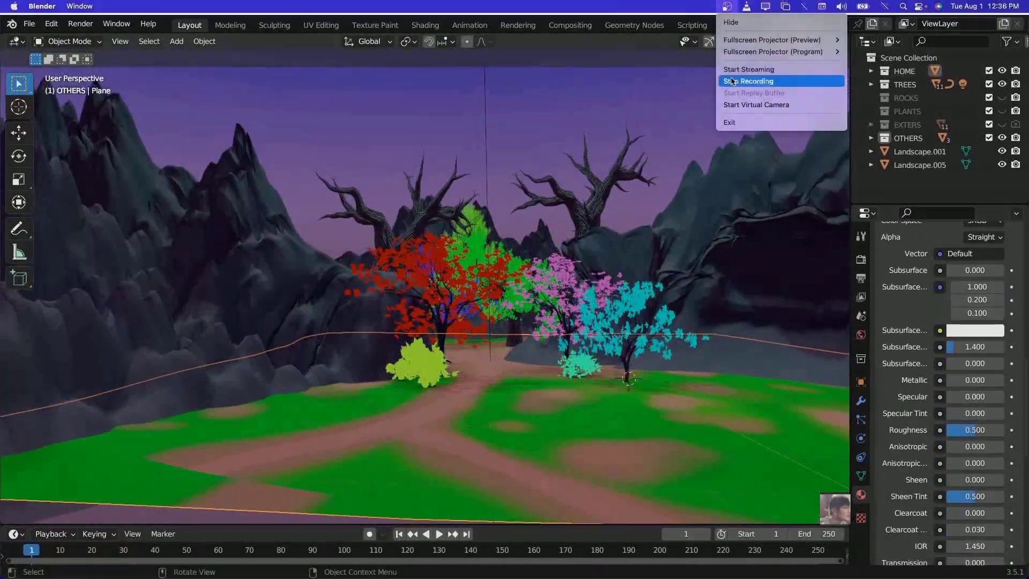
Step: Circle-select, merge and bend tree.009's upper branches with proportional falloff
{"action": "key", "text": "Tab"}
{"action": "key", "text": "c"}
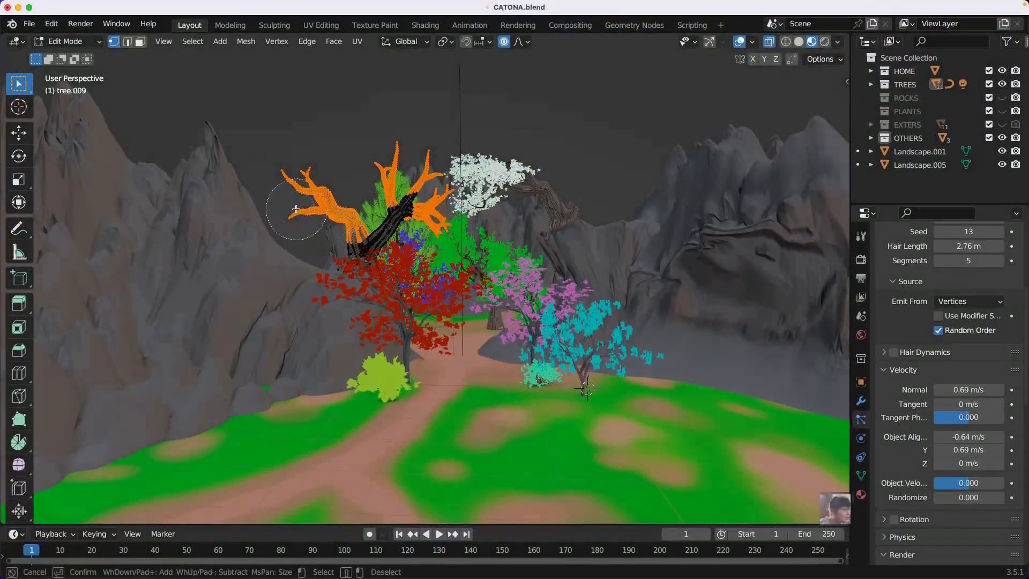
{"action": "key", "text": "Escape"}
{"action": "middle_click_drag", "start_coordinate": [296, 209], "coordinate": [458, 281]}
{"action": "left_click", "coordinate": [309, 239]}
{"action": "key", "text": "g"}
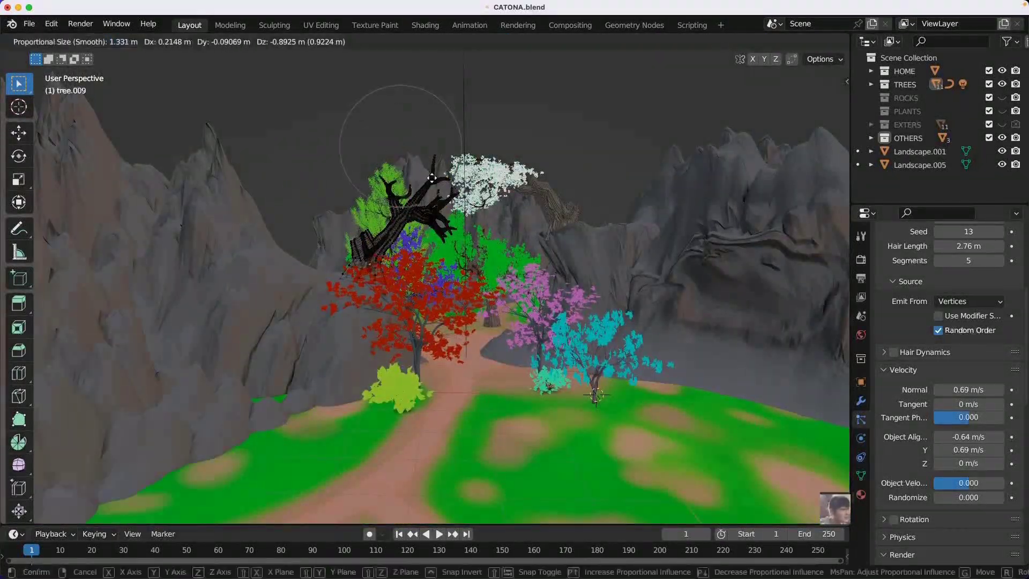
{"action": "key", "text": "Tab"}
{"action": "middle_click_drag", "start_coordinate": [414, 253], "coordinate": [397, 258]}
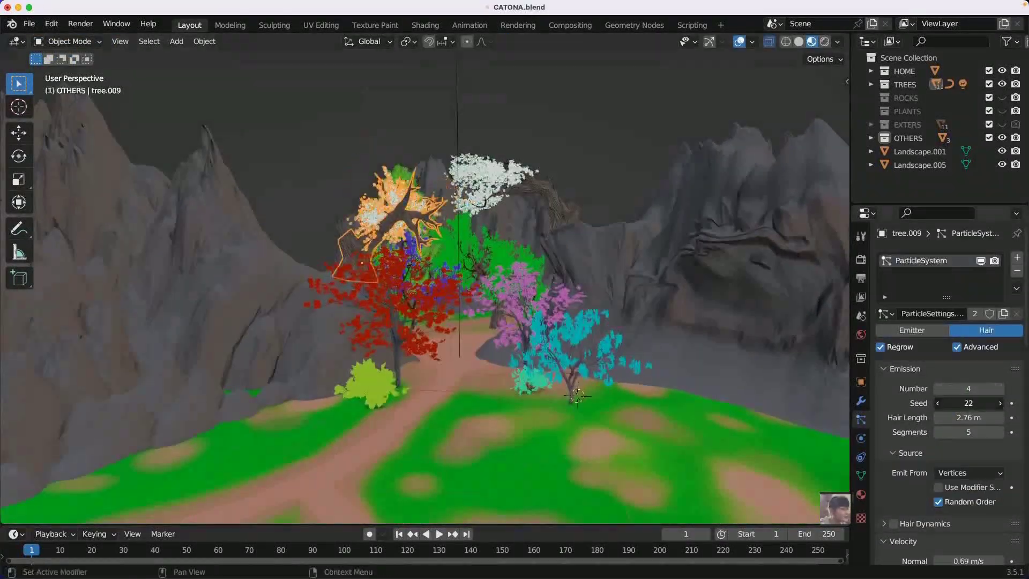
Step: Make tree.009's particle system a Hair system and scale the tree
{"action": "left_click", "coordinate": [912, 330]}
{"action": "left_click", "coordinate": [981, 331]}
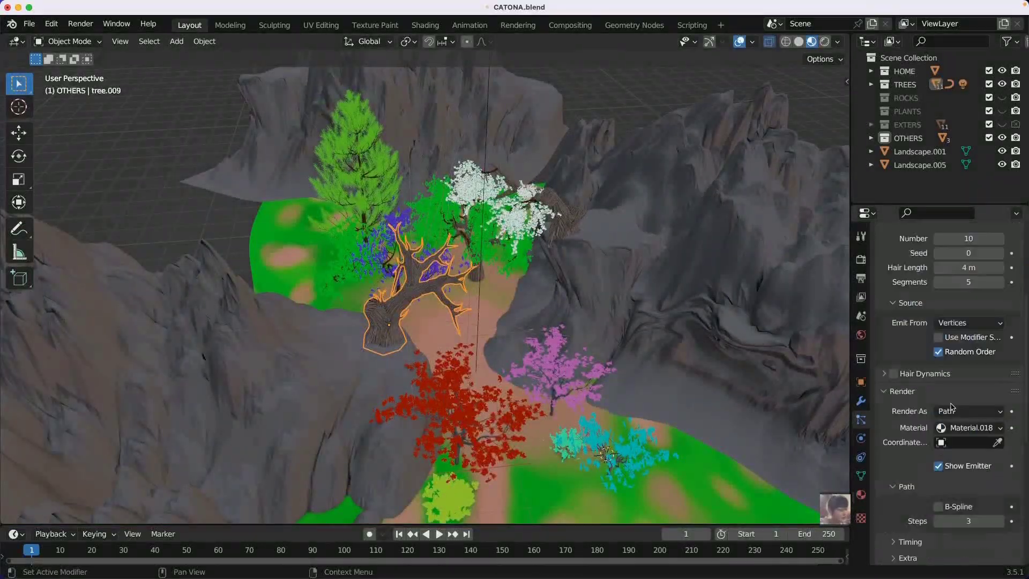
{"action": "scroll", "coordinate": [965, 375], "scroll_direction": "down", "scroll_amount": 10}
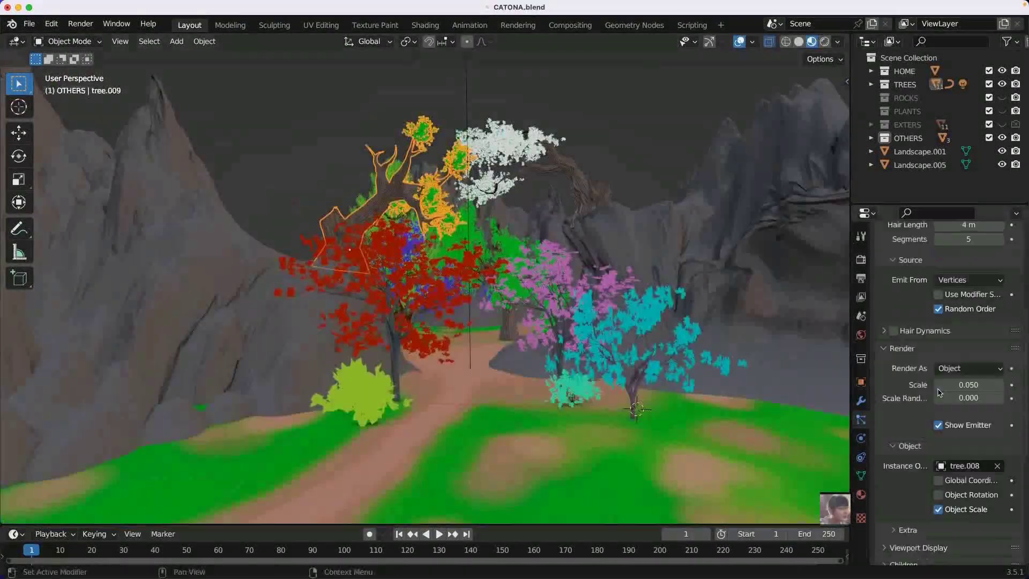
{"action": "key", "text": "s"}
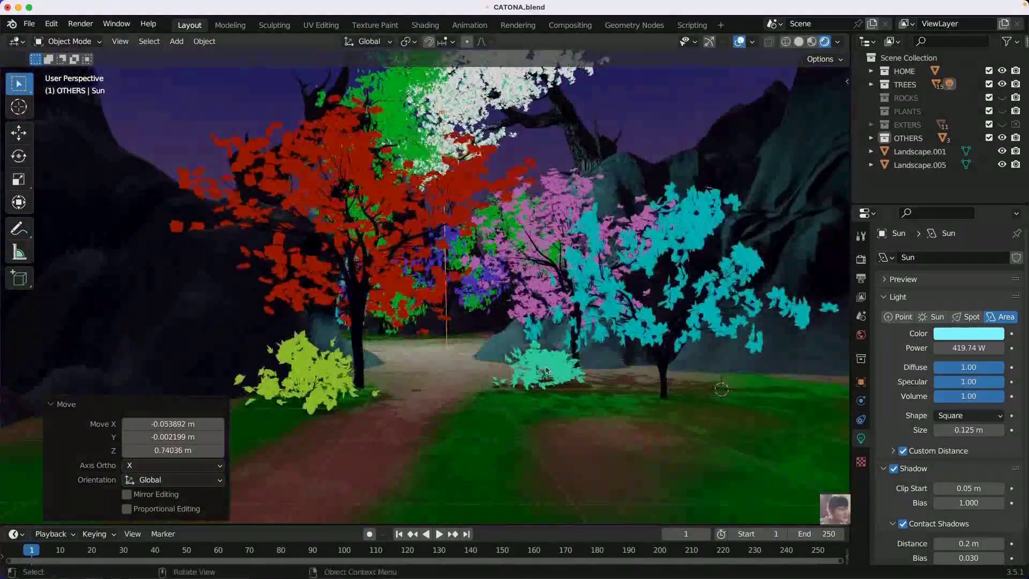
Step: Reframe the wide forest view and give the Sun light a deeper cyan colour
{"action": "middle_click_drag", "start_coordinate": [505, 234], "coordinate": [445, 369]}
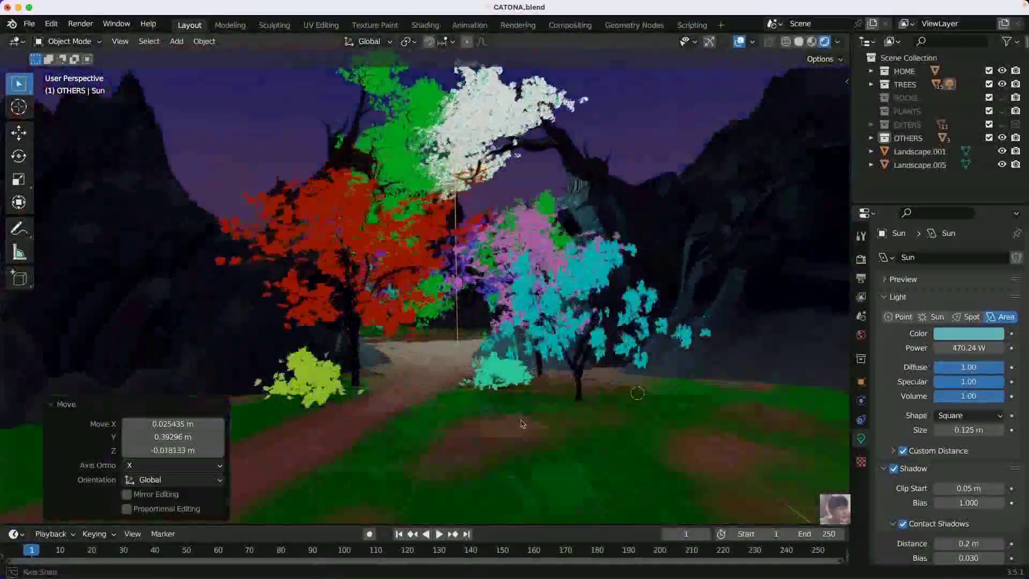
{"action": "left_click", "coordinate": [969, 333]}
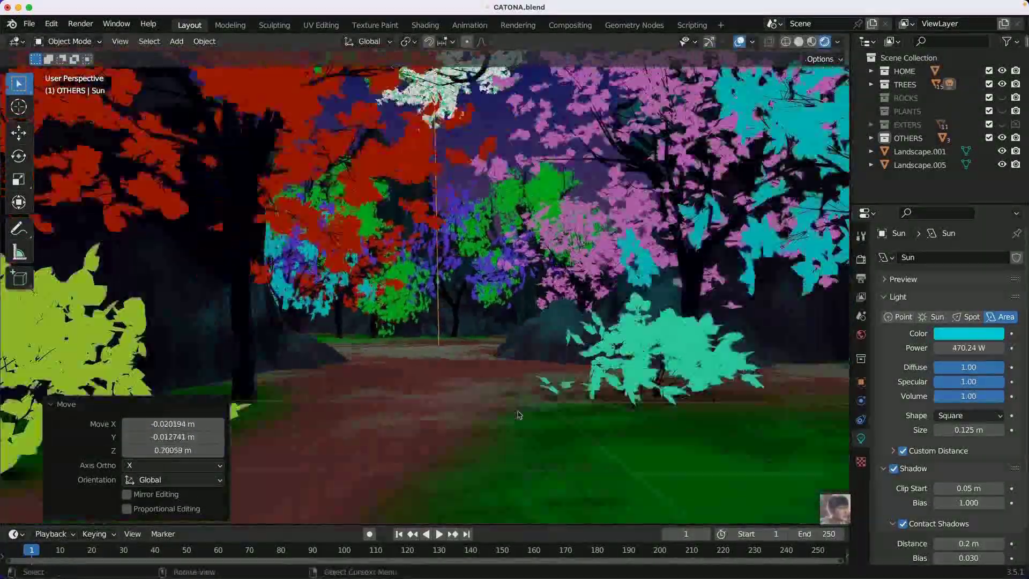
{"action": "left_click", "coordinate": [732, 6]}
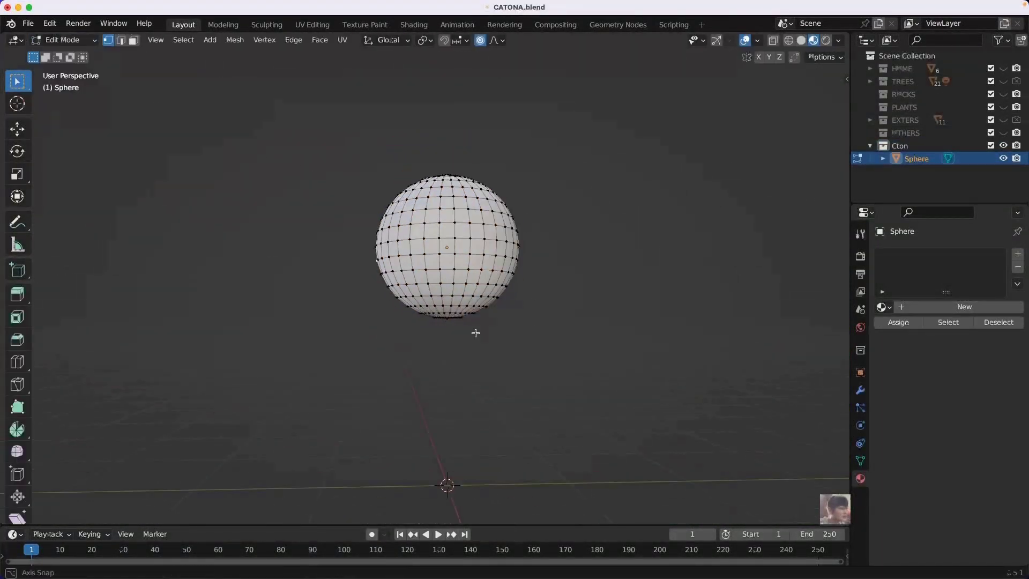
Step: Shrink the front faces, then pull them out with proportional editing into a nose
{"action": "key", "text": "s"}
{"action": "key", "text": "o"}
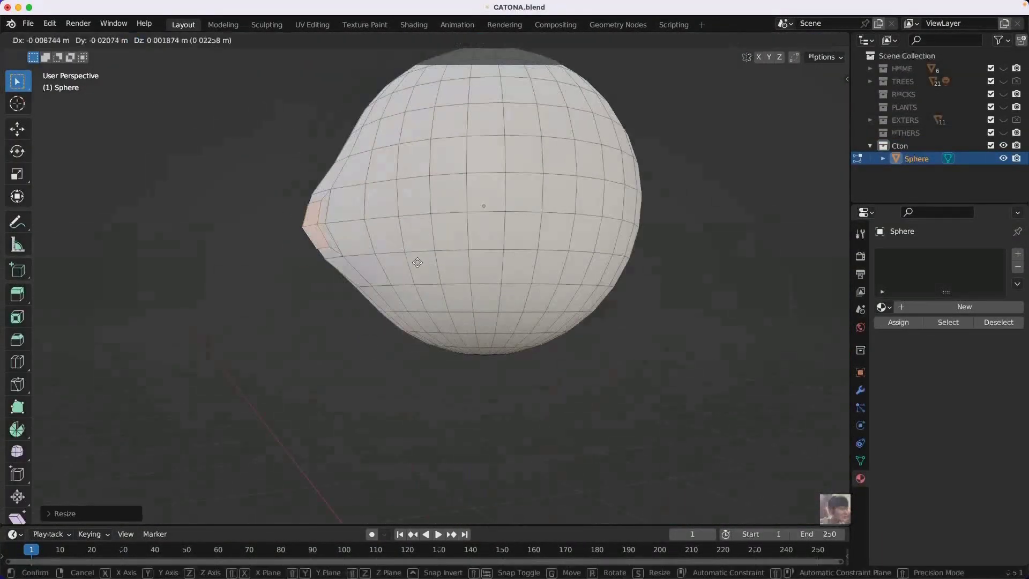
{"action": "left_click", "coordinate": [293, 106]}
{"action": "middle_click_drag", "start_coordinate": [466, 222], "coordinate": [534, 218]}
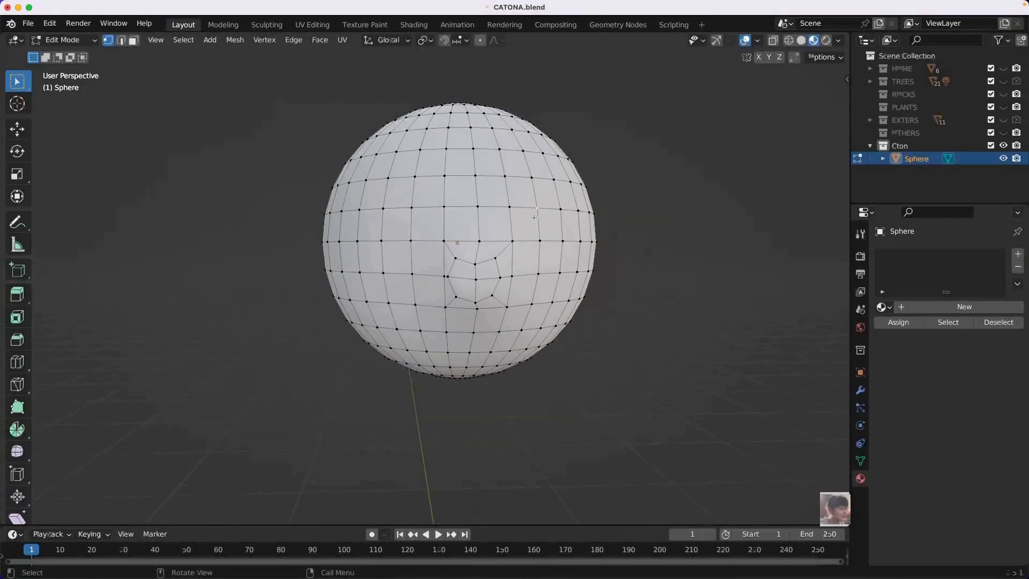
{"action": "key", "text": "g"}
{"action": "key", "text": "o"}
{"action": "left_click", "coordinate": [321, 225]}
{"action": "mouse_move", "coordinate": [322, 225]}
{"action": "middle_mouse_down"}
{"action": "mouse_move", "coordinate": [496, 343]}
{"action": "mouse_move", "coordinate": [578, 333]}
{"action": "middle_mouse_up"}
{"action": "scroll", "coordinate": [497, 343], "scroll_direction": "up", "scroll_amount": 3}
Step: Knife-cut a diamond mouth, recess its faces, and add a loop cut around the sphere
{"action": "key", "text": "k"}
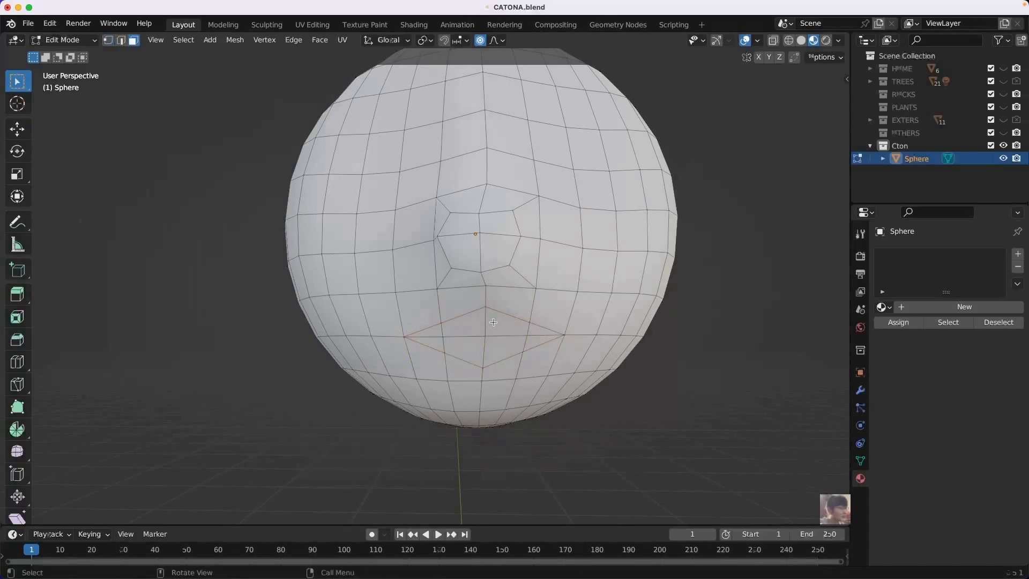
{"action": "key", "text": "s"}
{"action": "key", "text": "o"}
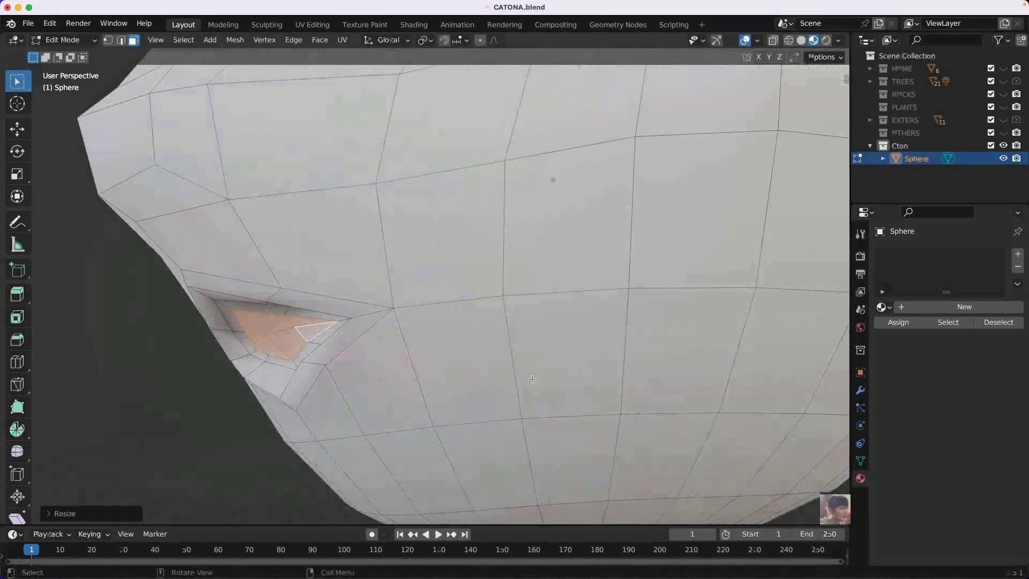
{"action": "left_click", "coordinate": [655, 404]}
{"action": "key", "text": "ctrl+r"}
{"action": "scroll", "coordinate": [655, 405], "scroll_direction": "down", "scroll_amount": 3}
Step: Move the mouth vertices with proportional editing to shape the lips
{"action": "middle_click_drag", "start_coordinate": [655, 405], "coordinate": [238, 120]}
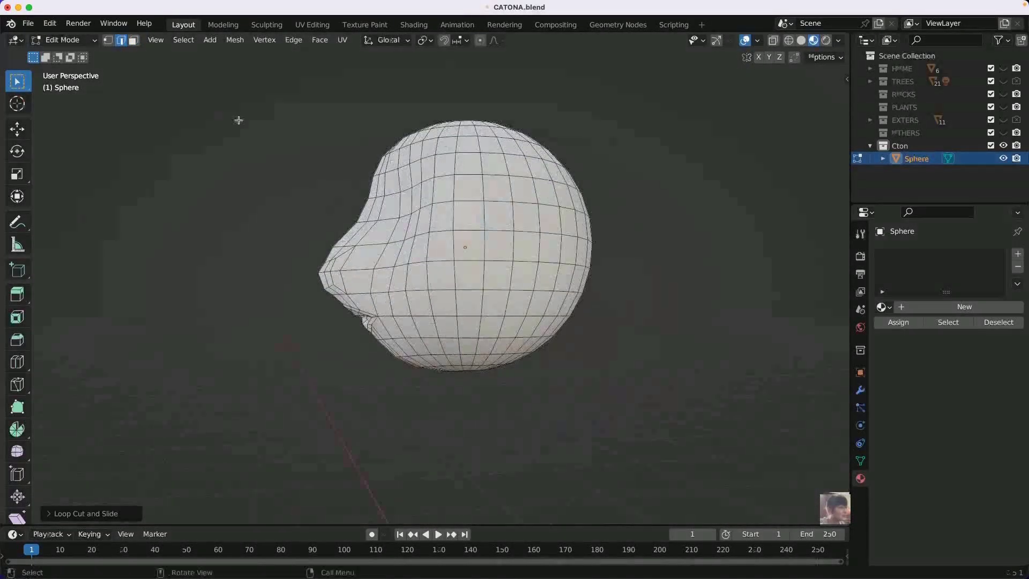
{"action": "middle_click_drag", "start_coordinate": [365, 262], "coordinate": [537, 153]}
{"action": "scroll", "coordinate": [538, 153], "scroll_direction": "up", "scroll_amount": 2}
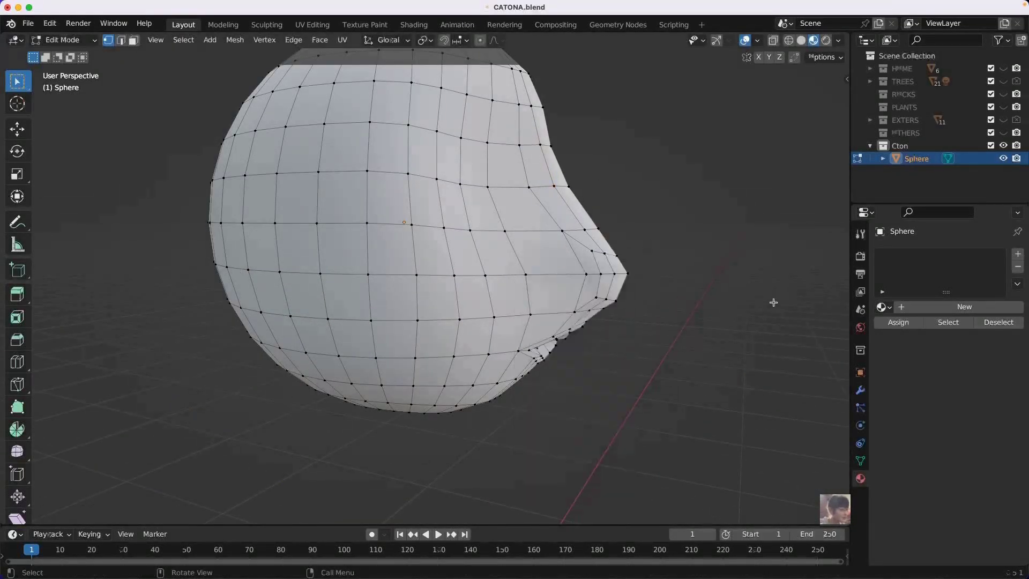
{"action": "middle_click_drag", "start_coordinate": [773, 303], "coordinate": [475, 239]}
{"action": "scroll", "coordinate": [425, 391], "scroll_direction": "up", "scroll_amount": 3}
{"action": "key", "text": "o"}
{"action": "key", "text": "g"}
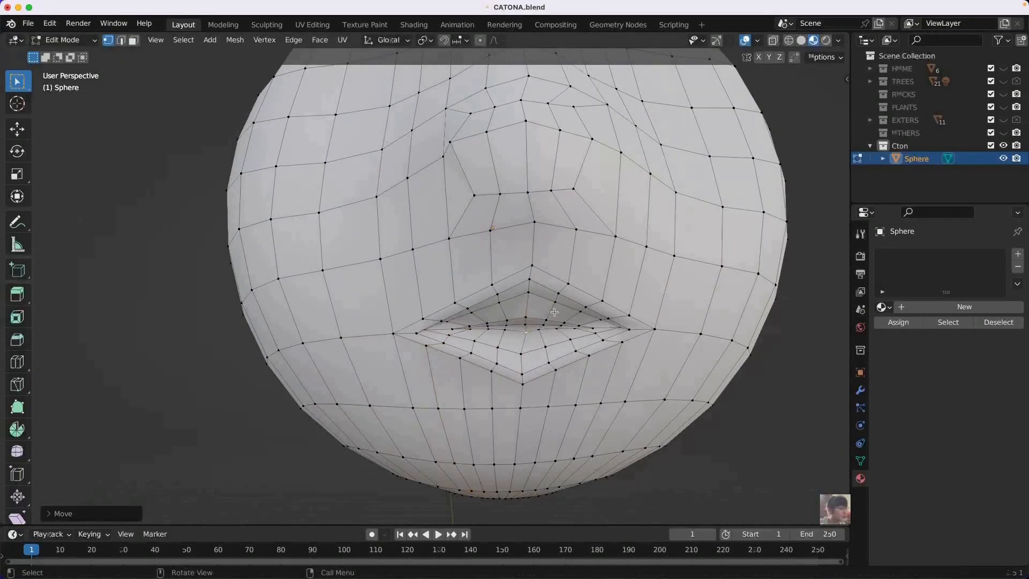
{"action": "left_click", "coordinate": [594, 311]}
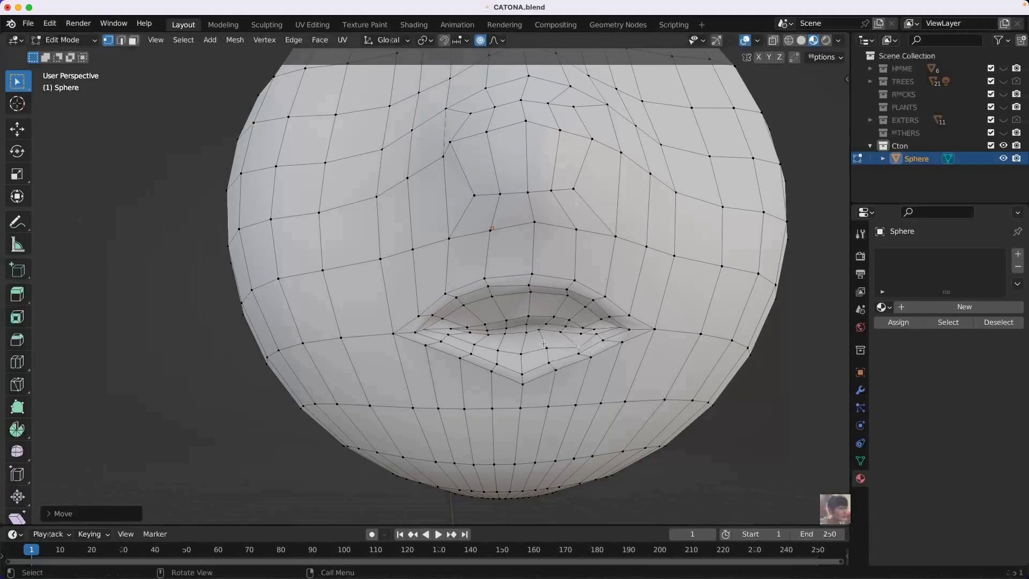
{"action": "scroll", "coordinate": [466, 361], "scroll_direction": "down", "scroll_amount": 3}
{"action": "left_click", "coordinate": [470, 356]}
{"action": "scroll", "coordinate": [496, 289], "scroll_direction": "down", "scroll_amount": 2}
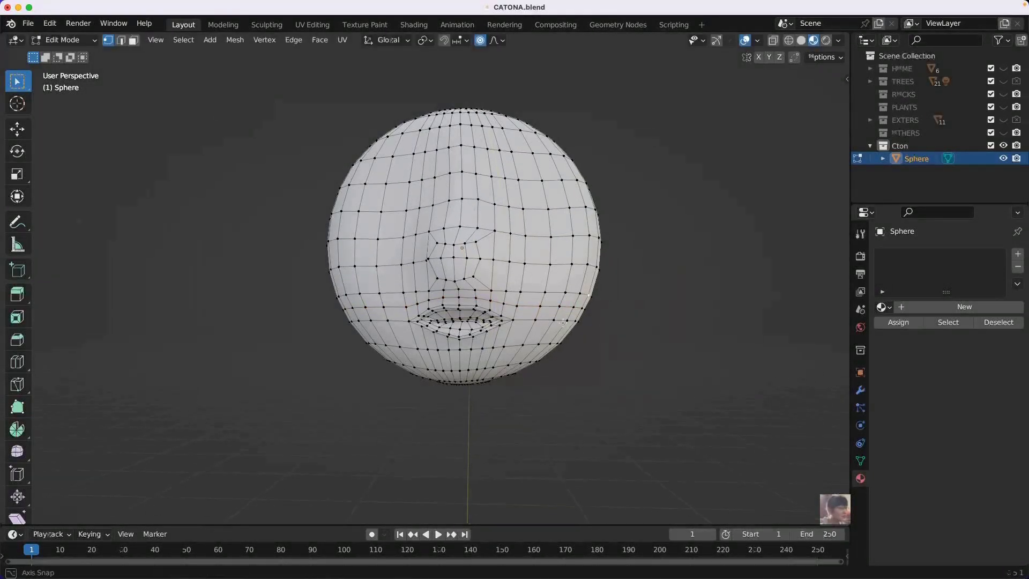
Step: Stretch the sphere into a head shape by moving its vertices
{"action": "key", "text": "g"}
{"action": "left_click", "coordinate": [479, 318]}
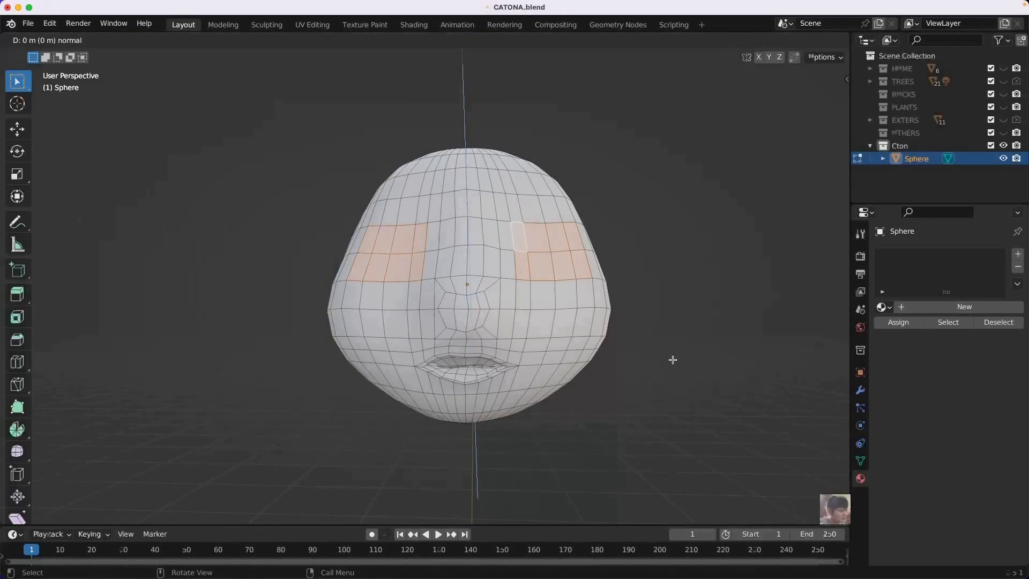
{"action": "middle_click_drag", "start_coordinate": [662, 361], "coordinate": [391, 288]}
{"action": "key", "text": "1"}
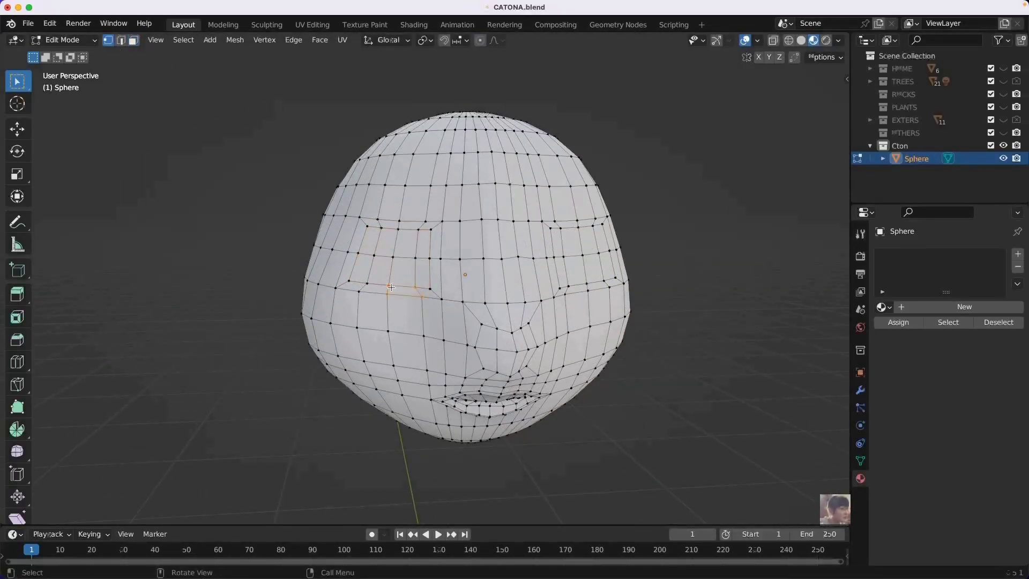
{"action": "left_click", "coordinate": [463, 264]}
{"action": "middle_click_drag", "start_coordinate": [463, 264], "coordinate": [580, 218]}
Step: Circle-select and move head vertices, refine the mouth corner, and return to Object Mode
{"action": "key", "text": "c"}
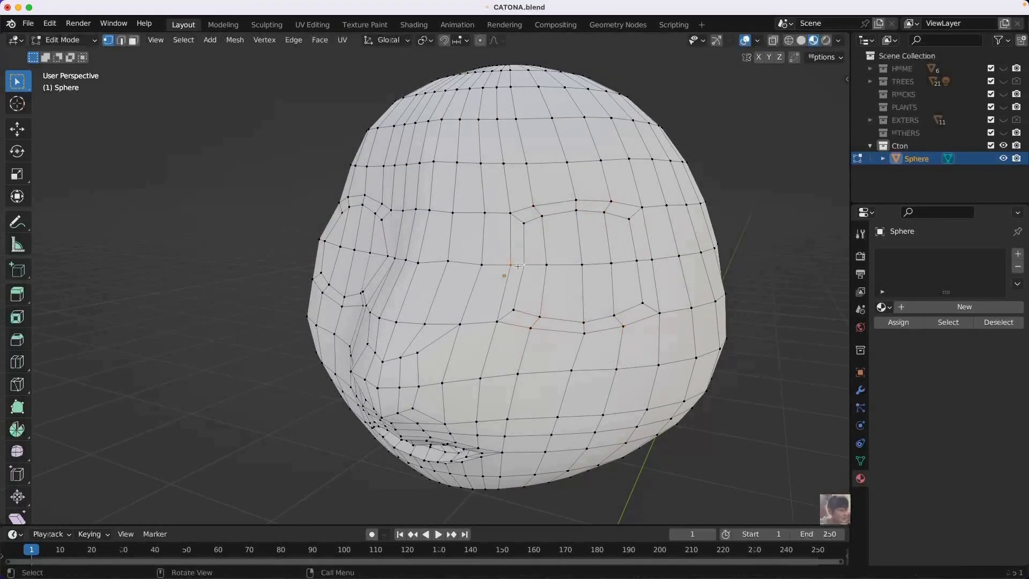
{"action": "mouse_move", "coordinate": [518, 266]}
{"action": "middle_mouse_down"}
{"action": "mouse_move", "coordinate": [604, 303]}
{"action": "mouse_move", "coordinate": [487, 413]}
{"action": "mouse_move", "coordinate": [584, 349]}
{"action": "mouse_move", "coordinate": [633, 300]}
{"action": "mouse_move", "coordinate": [536, 225]}
{"action": "middle_mouse_up"}
{"action": "scroll", "coordinate": [487, 416], "scroll_direction": "up", "scroll_amount": 3}
{"action": "key", "text": "g"}
{"action": "left_click", "coordinate": [474, 392]}
{"action": "left_click", "coordinate": [601, 338]}
{"action": "scroll", "coordinate": [536, 214], "scroll_direction": "down", "scroll_amount": 3}
{"action": "key", "text": "c"}
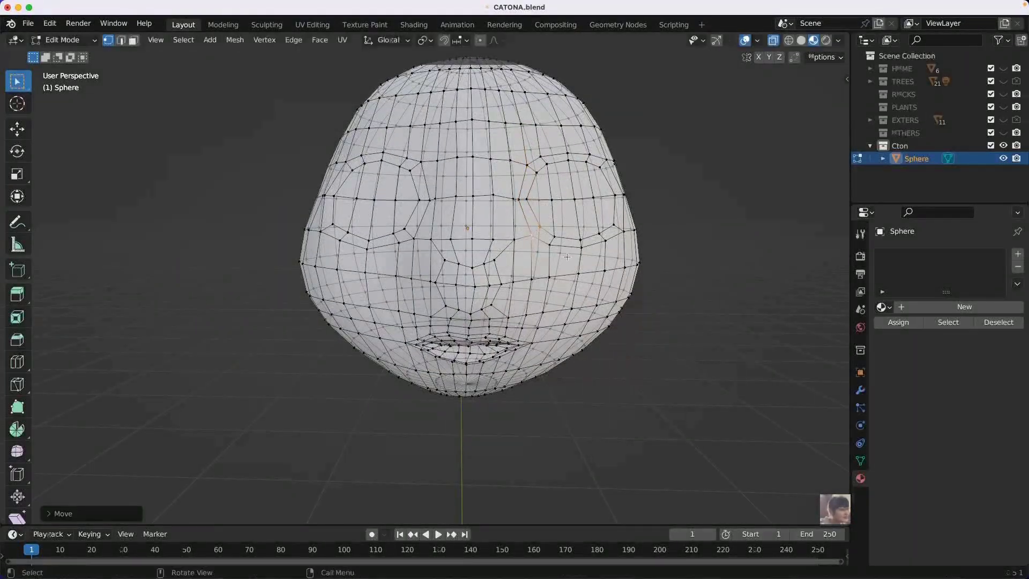
{"action": "scroll", "coordinate": [567, 257], "scroll_direction": "down", "scroll_amount": 2}
{"action": "middle_click_drag", "start_coordinate": [567, 257], "coordinate": [618, 220]}
{"action": "key", "text": "Tab"}
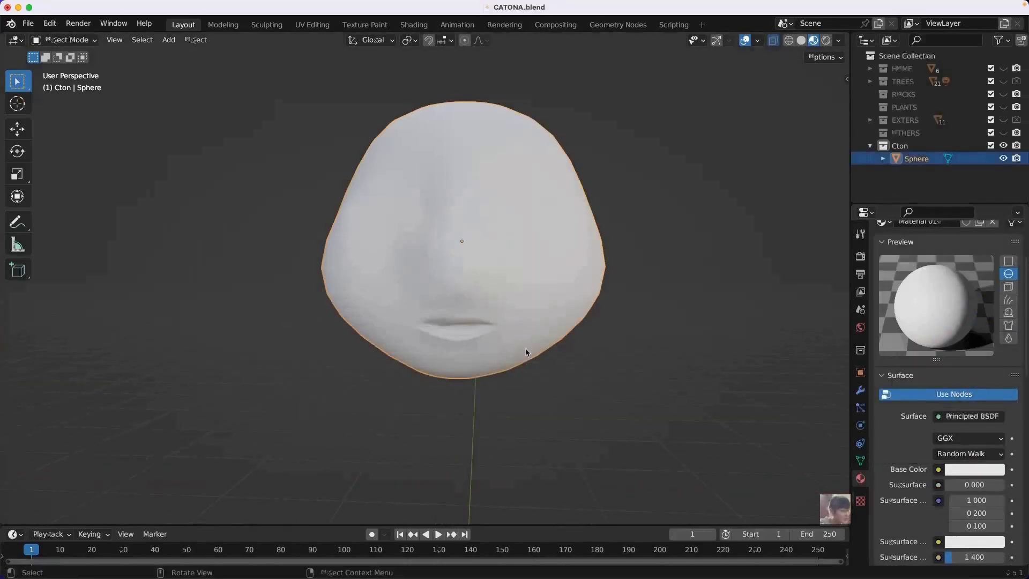
{"action": "scroll", "coordinate": [527, 353], "scroll_direction": "down", "scroll_amount": 3}
Step: Add a UV sphere, stretch it along Z into an oval, and place it beside the head
{"action": "key", "text": "shift+a"}
{"action": "left_click", "coordinate": [542, 380]}
{"action": "key", "text": "s"}
{"action": "key", "text": "z"}
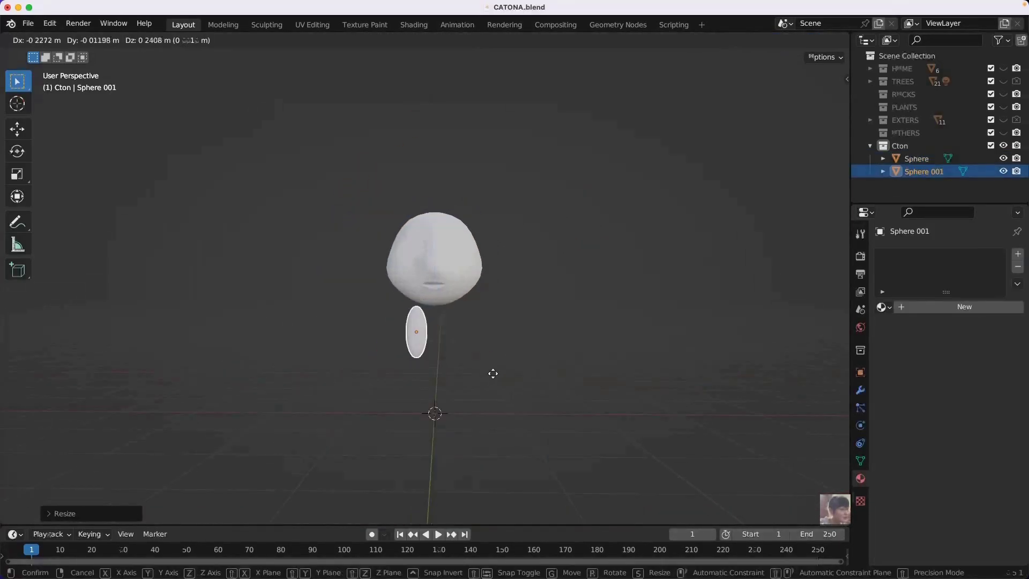
{"action": "left_click", "coordinate": [494, 374]}
{"action": "middle_click_drag", "start_coordinate": [493, 373], "coordinate": [475, 439]}
{"action": "key", "text": "g"}
Step: Scale a sphere into a round body and duplicate the oval arm to the left side
{"action": "key", "text": "g"}
{"action": "left_click", "coordinate": [478, 391]}
{"action": "key", "text": "s"}
{"action": "left_click", "coordinate": [505, 416]}
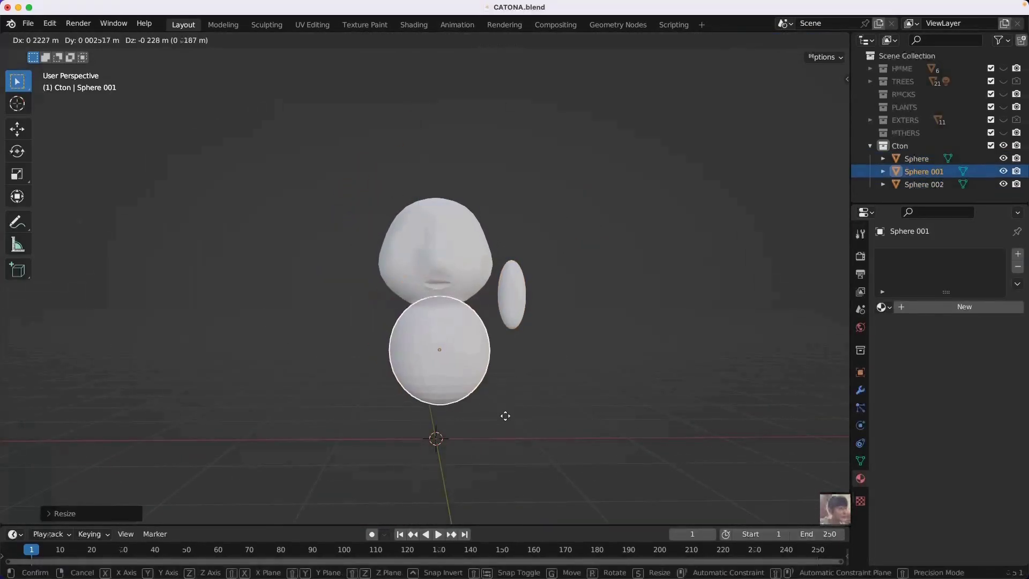
{"action": "key", "text": "g"}
{"action": "left_click", "coordinate": [519, 309]}
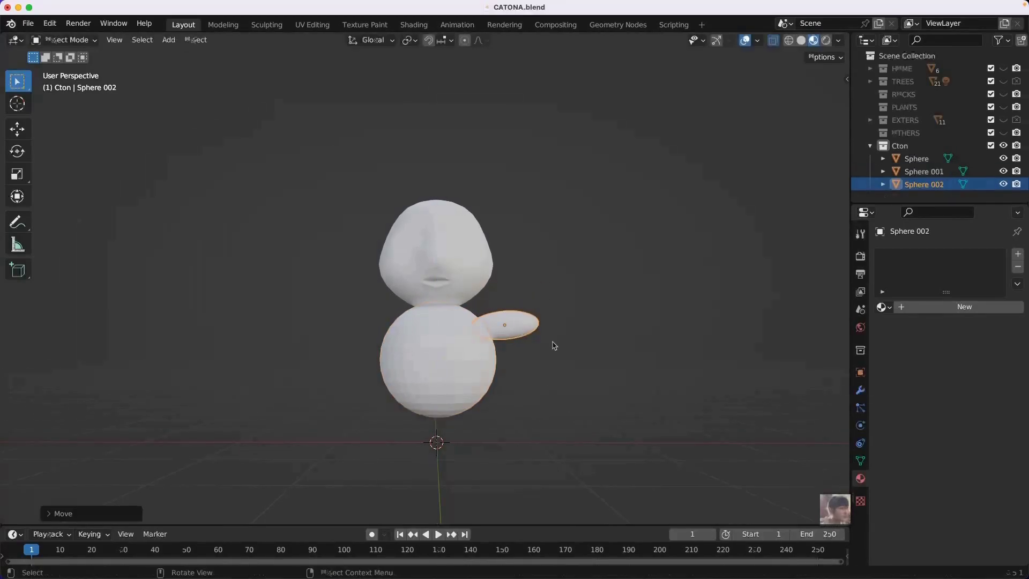
{"action": "key", "text": "shift+d"}
{"action": "key", "text": "x"}
{"action": "left_click", "coordinate": [562, 349]}
{"action": "scroll", "coordinate": [563, 349], "scroll_direction": "up", "scroll_amount": 2}
{"action": "left_click", "coordinate": [28, 23]}
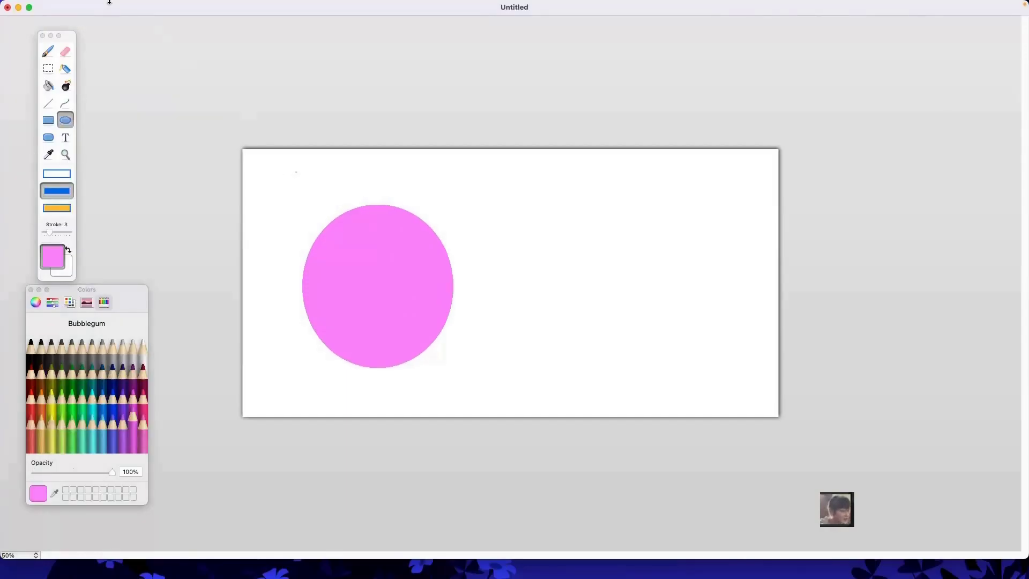
Step: Draw a large pink oval, a big pink circle and a light-pink cheek on the canvas
{"action": "left_click_drag", "start_coordinate": [286, 194], "coordinate": [457, 389]}
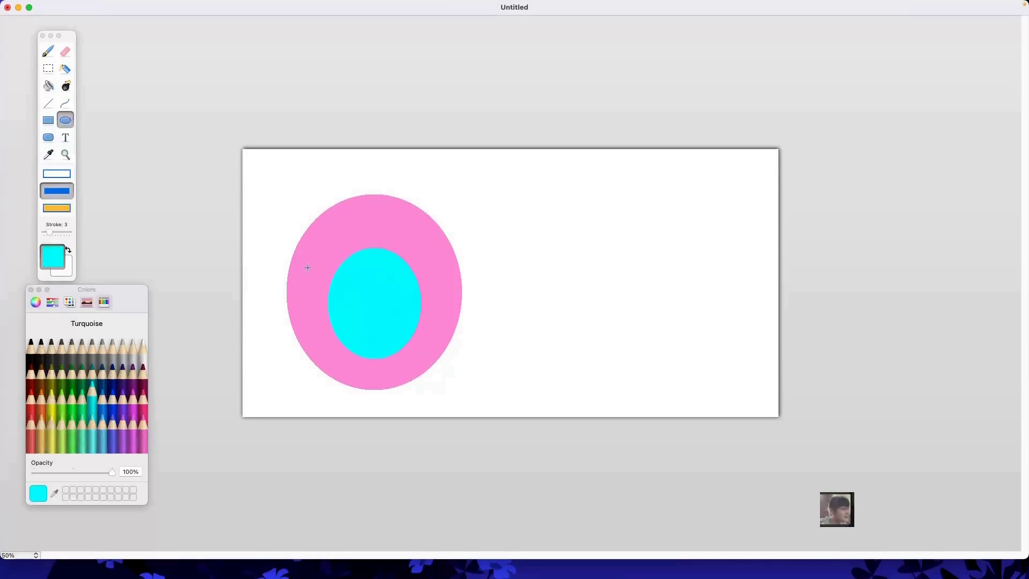
{"action": "left_click", "coordinate": [142, 417]}
{"action": "left_click_drag", "start_coordinate": [533, 175], "coordinate": [713, 360]}
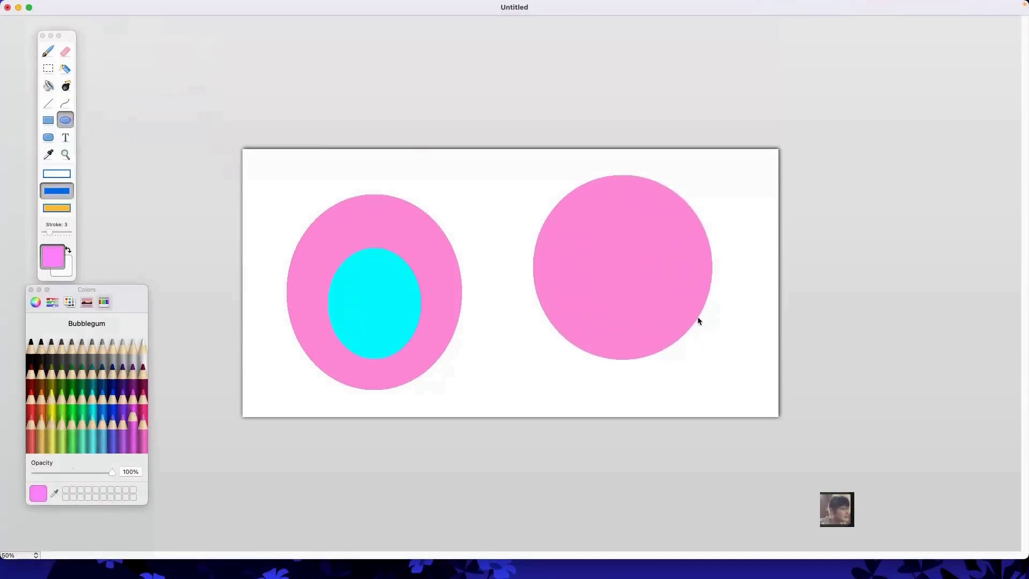
{"action": "left_click_drag", "start_coordinate": [653, 255], "coordinate": [697, 306]}
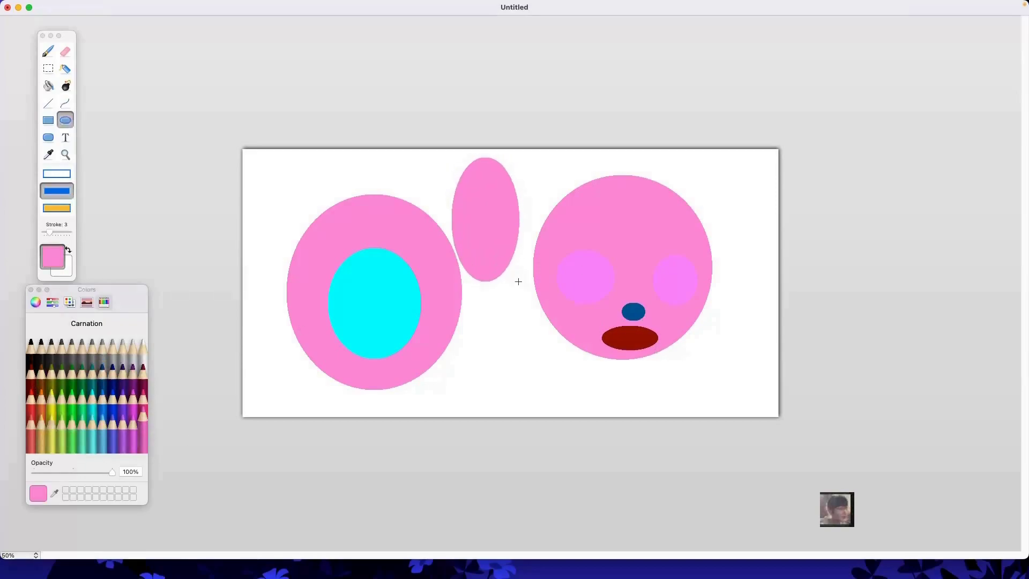
Step: Undo the extra ellipses, red spot, dark red mouth and black nose
{"action": "key", "text": "cmd+z"}
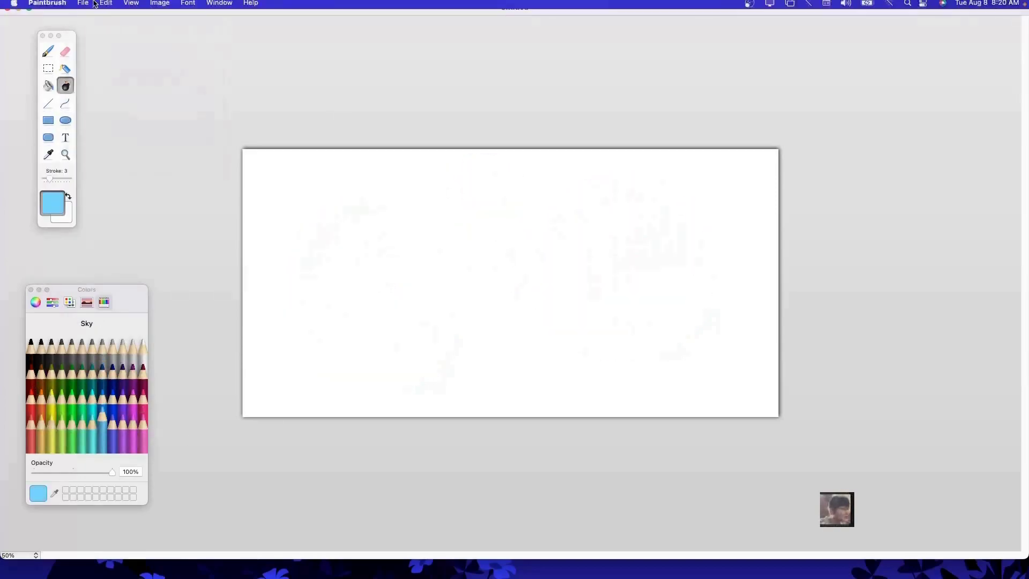
{"action": "left_click", "coordinate": [105, 7]}
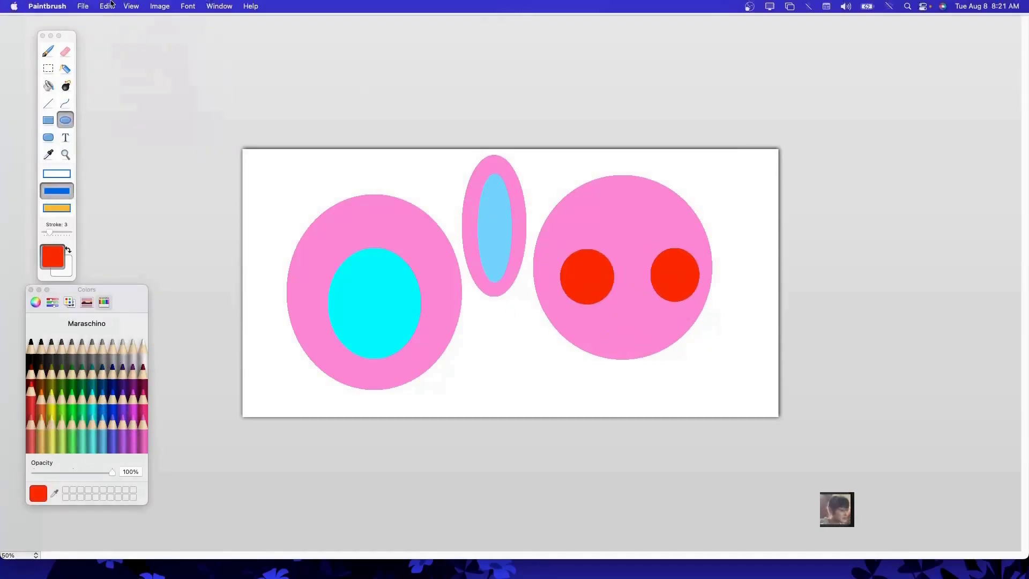
{"action": "left_click", "coordinate": [105, 7]}
{"action": "left_click", "coordinate": [123, 19]}
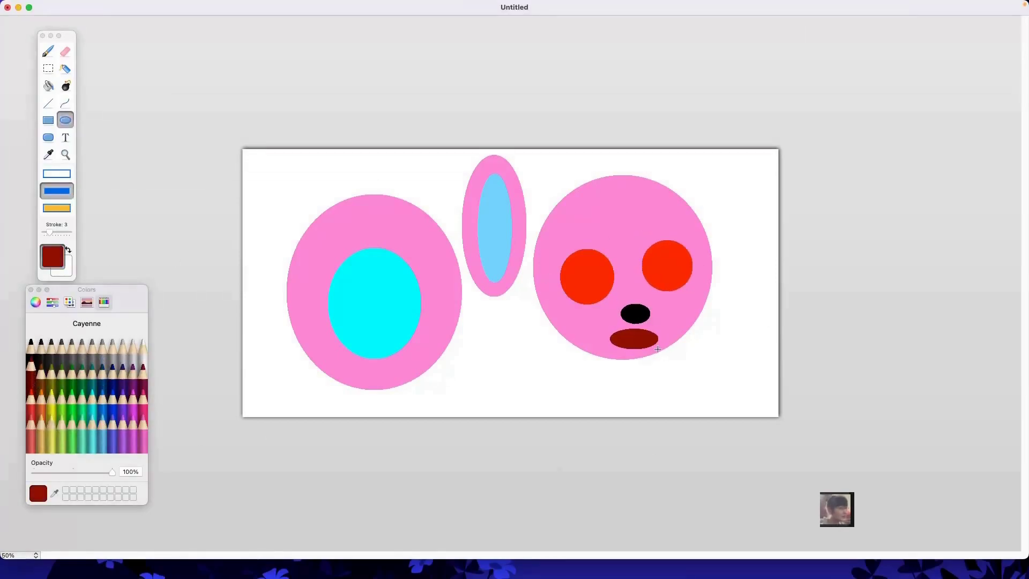
{"action": "left_click", "coordinate": [105, 7]}
{"action": "left_click", "coordinate": [123, 20]}
{"action": "left_click", "coordinate": [106, 7]}
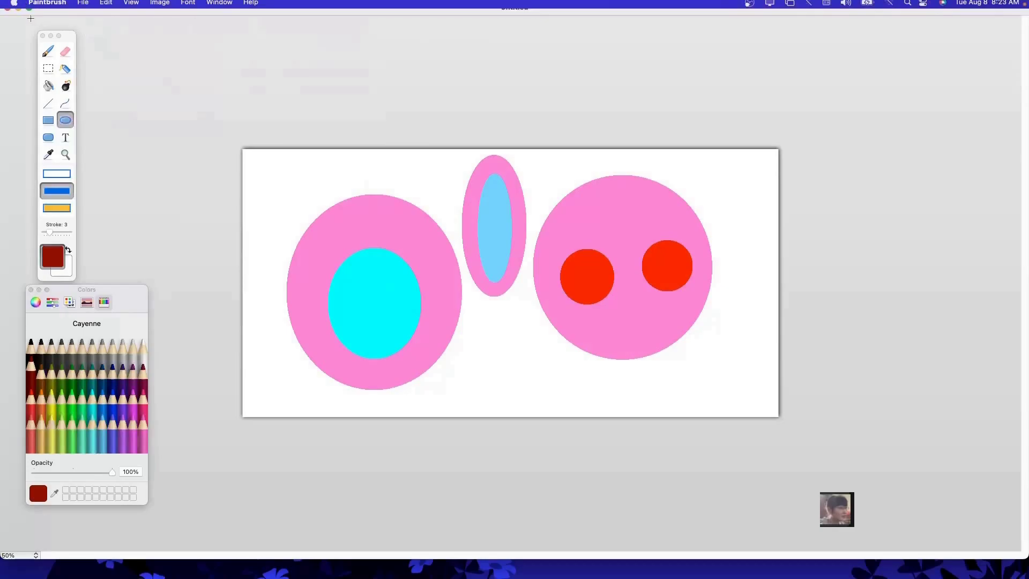
Step: Save the texture image as catonima png
{"action": "key", "text": "super+s"}
{"action": "left_click", "coordinate": [573, 239]}
{"action": "type", "text": "catonima png"}
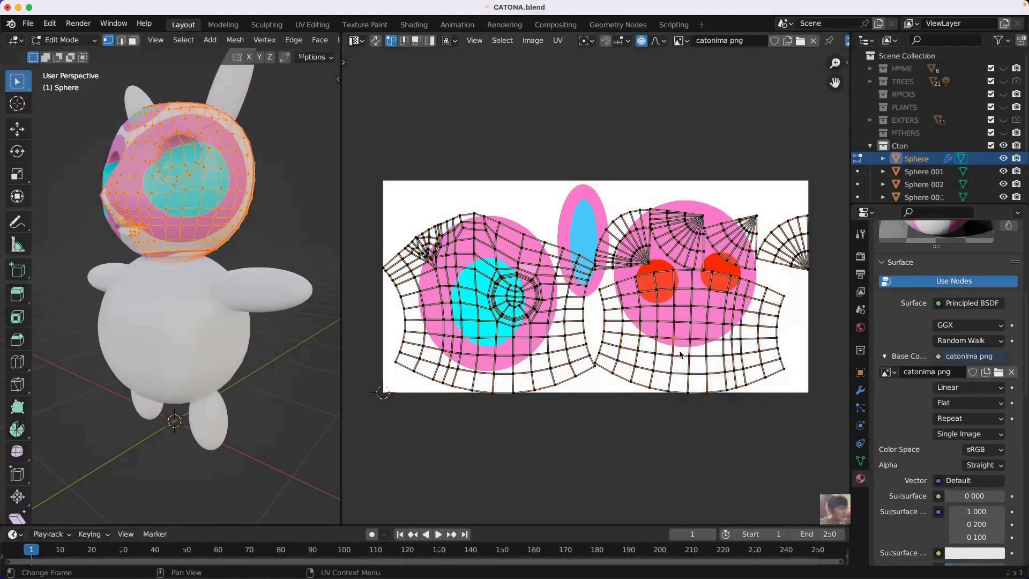
Step: Rotate and move the head's UV island onto the left pink-and-cyan oval
{"action": "left_click", "coordinate": [793, 319]}
{"action": "key", "text": "g"}
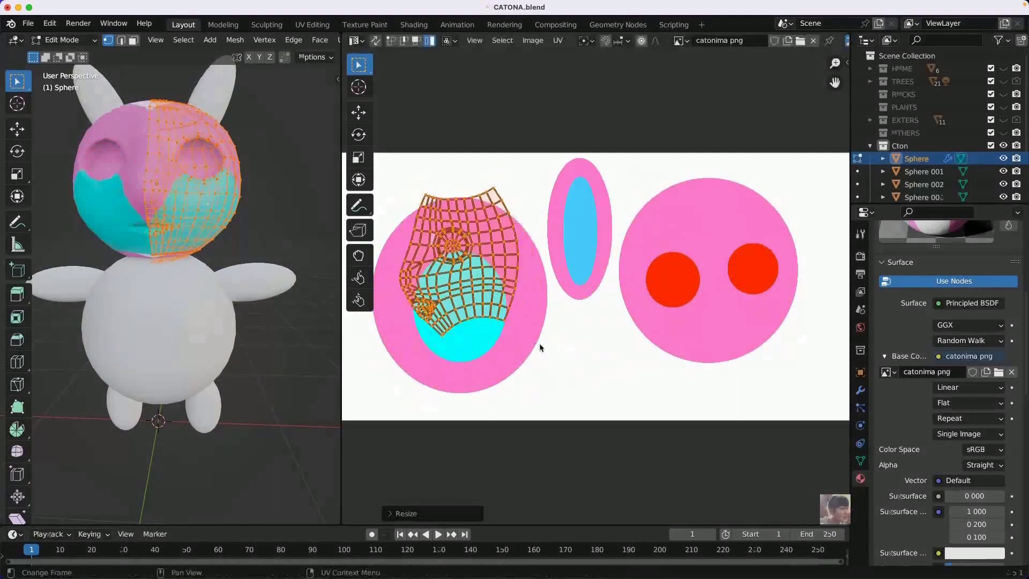
{"action": "left_click", "coordinate": [798, 296]}
{"action": "key", "text": "g"}
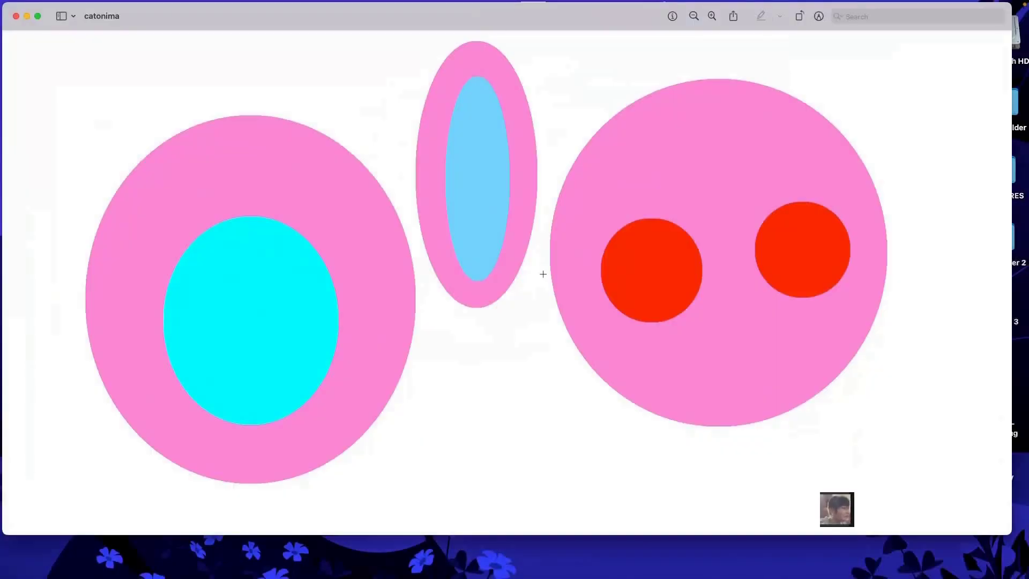
Step: Browse Preview's menus while viewing the catonima image
{"action": "left_click", "coordinate": [171, 6]}
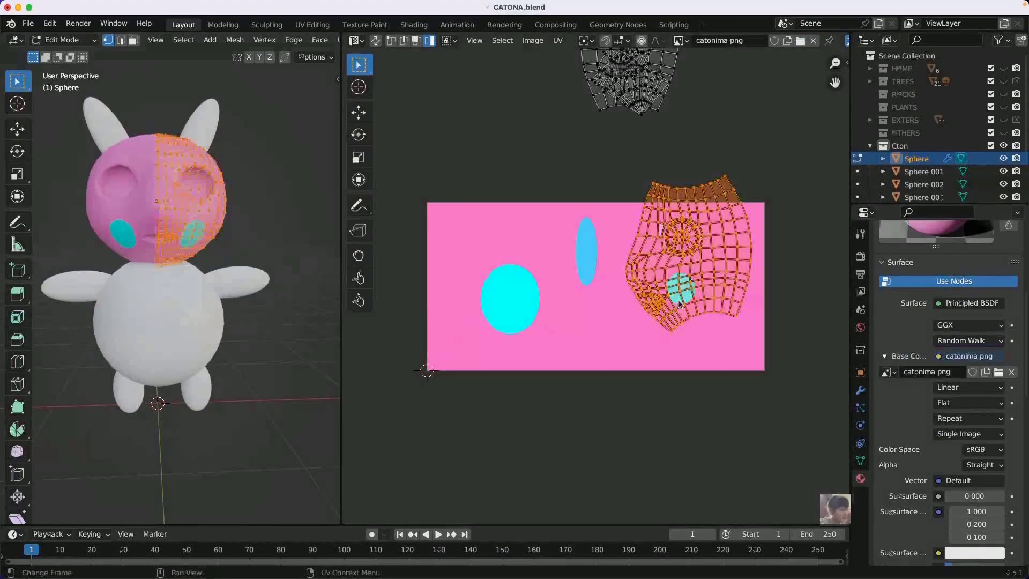
Step: Shift the head's UV island across the revised texture and return to Object Mode
{"action": "left_click_drag", "start_coordinate": [731, 329], "coordinate": [677, 337]}
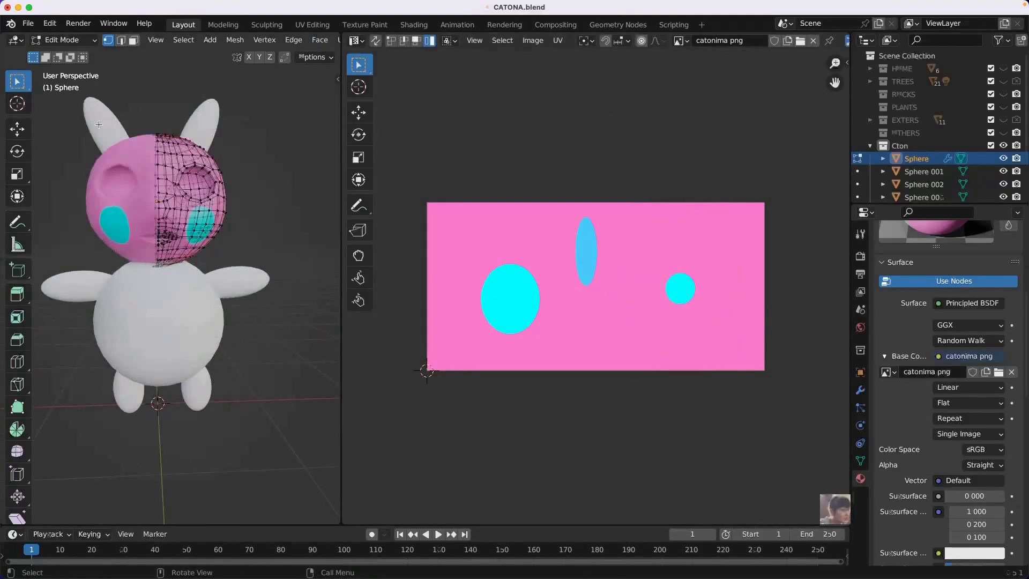
{"action": "left_click", "coordinate": [66, 41]}
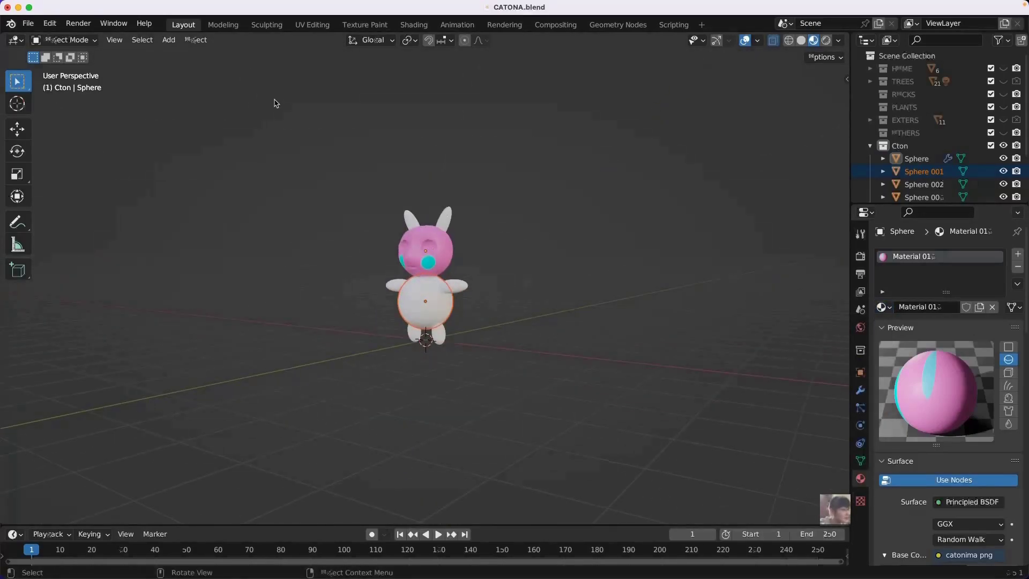
{"action": "key", "text": "ctrl+s"}
{"action": "scroll", "coordinate": [468, 354], "scroll_direction": "up", "scroll_amount": 3}
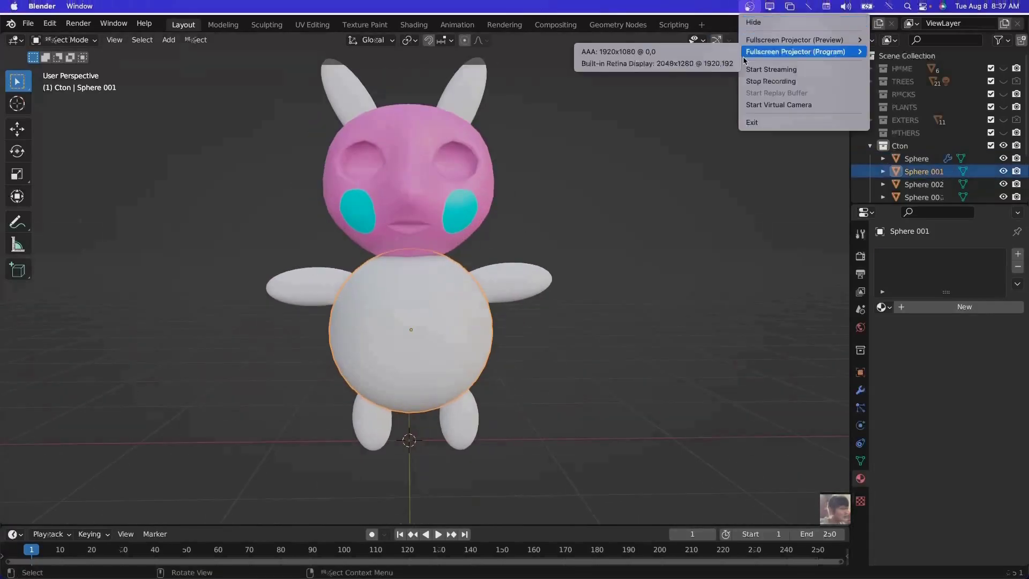
Step: Add a second material slot to the head with a new black material, Material 014
{"action": "key", "text": "Tab"}
{"action": "left_click", "coordinate": [1018, 253]}
{"action": "left_click", "coordinate": [912, 333]}
{"action": "scroll", "coordinate": [375, 268], "scroll_direction": "down", "scroll_amount": 3}
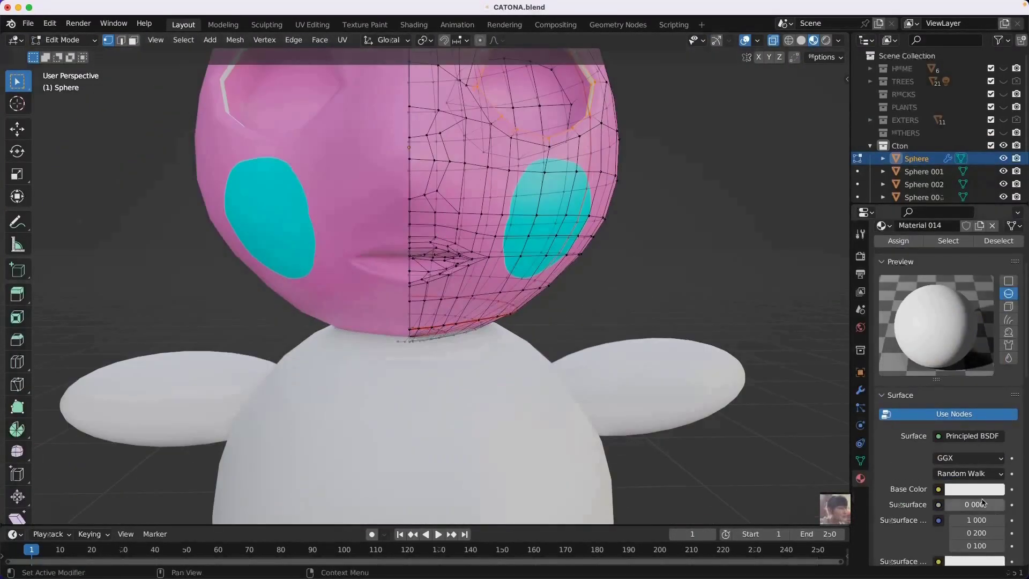
{"action": "scroll", "coordinate": [375, 268], "scroll_direction": "up", "scroll_amount": 3}
Step: Extrude the mouth edge loop inward along Y, then scale it down and reposition it
{"action": "left_click", "coordinate": [402, 303], "text": "alt"}
{"action": "key", "text": "s"}
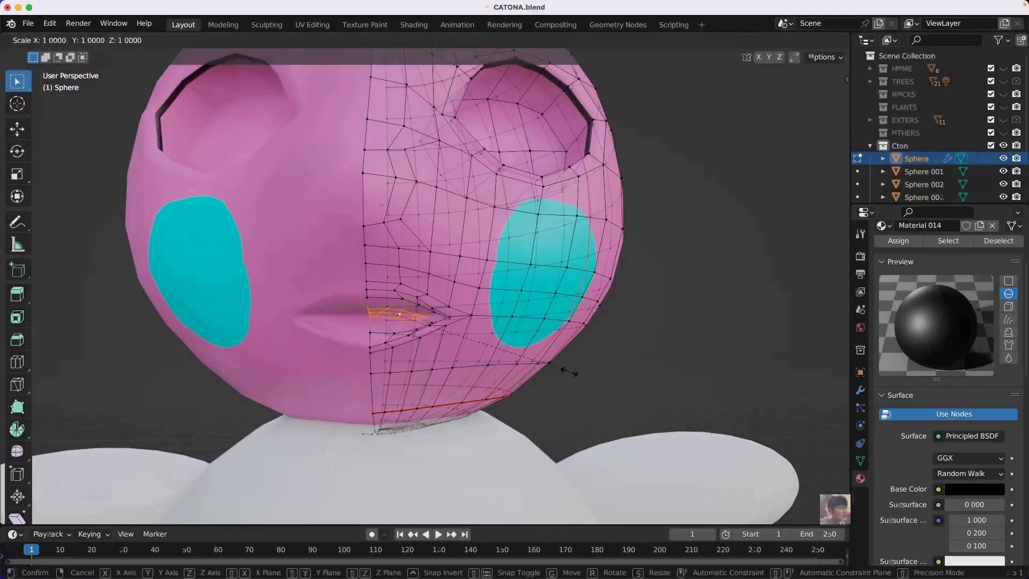
{"action": "mouse_move", "coordinate": [558, 363]}
{"action": "middle_mouse_down"}
{"action": "mouse_move", "coordinate": [462, 341]}
{"action": "mouse_move", "coordinate": [335, 349]}
{"action": "middle_mouse_up"}
{"action": "key", "text": "e"}
{"action": "key", "text": "y"}
{"action": "left_click", "coordinate": [462, 341]}
{"action": "key", "text": "s"}
{"action": "left_click", "coordinate": [428, 340]}
{"action": "key", "text": "g"}
{"action": "left_click", "coordinate": [375, 343]}
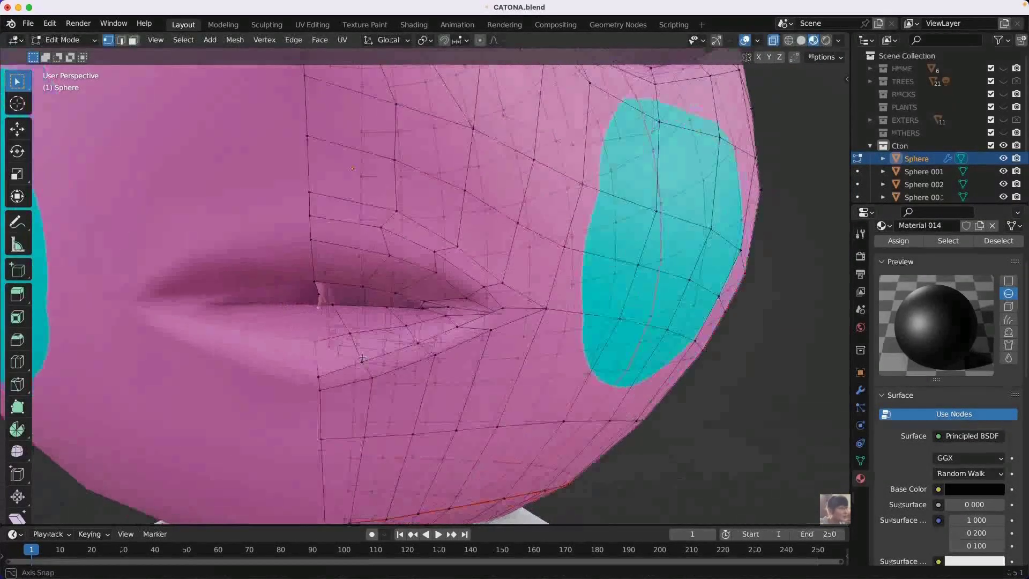
Step: Adjust the head's vertices from the side and front views
{"action": "middle_click_drag", "start_coordinate": [323, 325], "coordinate": [632, 352]}
{"action": "key", "text": "g"}
{"action": "left_click", "coordinate": [528, 345]}
{"action": "middle_click_drag", "start_coordinate": [529, 345], "coordinate": [421, 334]}
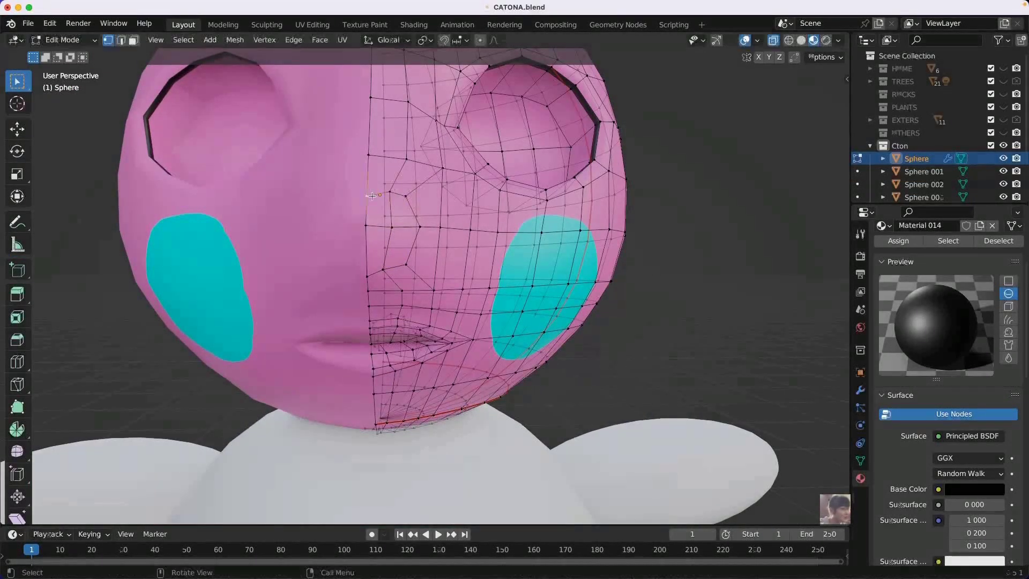
{"action": "key", "text": "Escape"}
{"action": "scroll", "coordinate": [374, 212], "scroll_direction": "down", "scroll_amount": 3}
{"action": "middle_click_drag", "start_coordinate": [375, 213], "coordinate": [578, 310]}
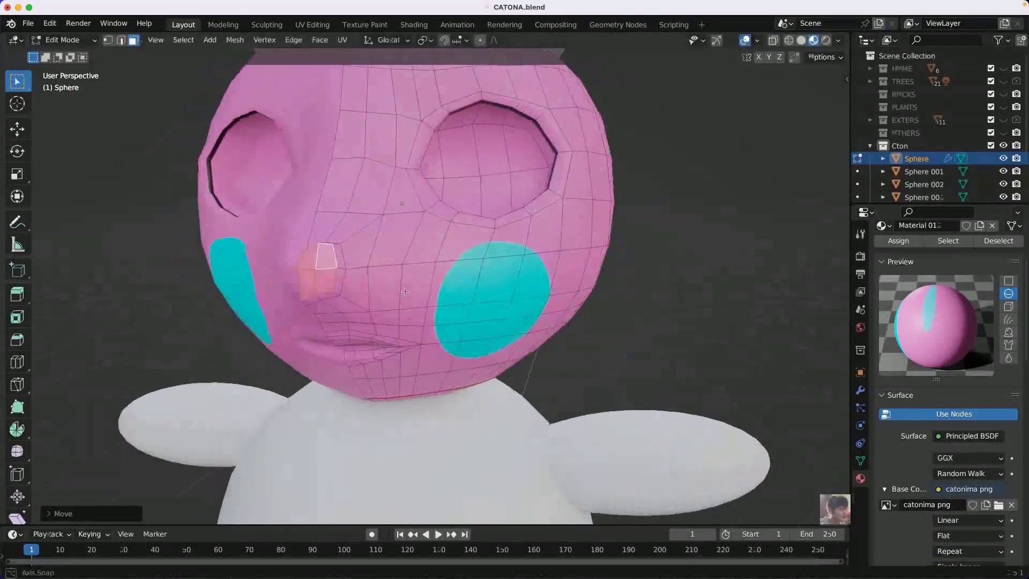
{"action": "scroll", "coordinate": [577, 310], "scroll_direction": "down", "scroll_amount": 2}
Step: Give the nose the black material, tweak a mouth vertex, and return to Object Mode
{"action": "key", "text": "2"}
{"action": "scroll", "coordinate": [556, 214], "scroll_direction": "up", "scroll_amount": 3}
{"action": "mouse_move", "coordinate": [556, 214]}
{"action": "middle_mouse_down"}
{"action": "mouse_move", "coordinate": [314, 325]}
{"action": "mouse_move", "coordinate": [408, 305]}
{"action": "middle_mouse_up"}
{"action": "scroll", "coordinate": [407, 306], "scroll_direction": "down", "scroll_amount": 3}
{"action": "scroll", "coordinate": [450, 291], "scroll_direction": "up", "scroll_amount": 6}
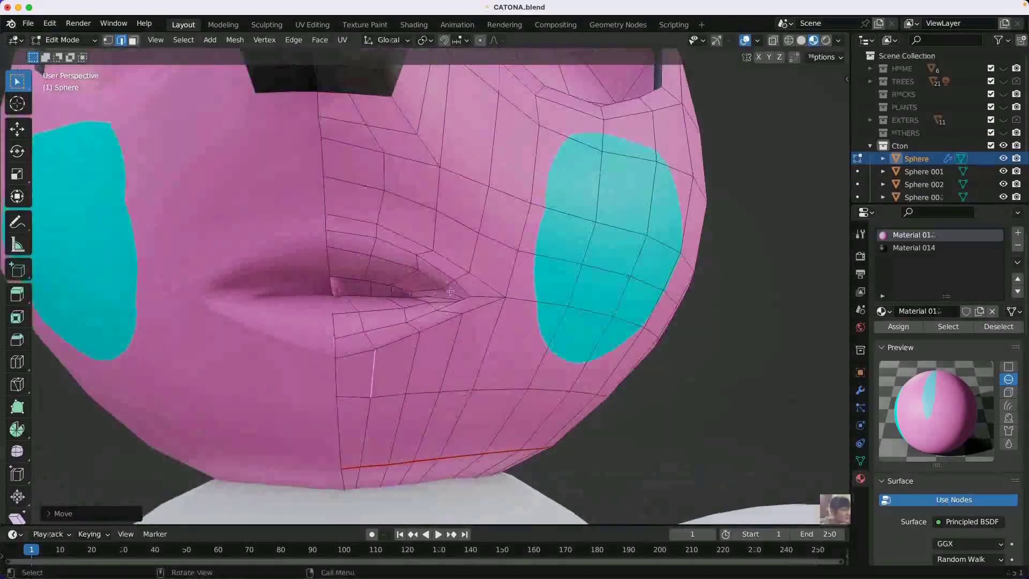
{"action": "left_click", "coordinate": [456, 289]}
{"action": "scroll", "coordinate": [455, 289], "scroll_direction": "down", "scroll_amount": 2}
{"action": "scroll", "coordinate": [446, 328], "scroll_direction": "up", "scroll_amount": 2}
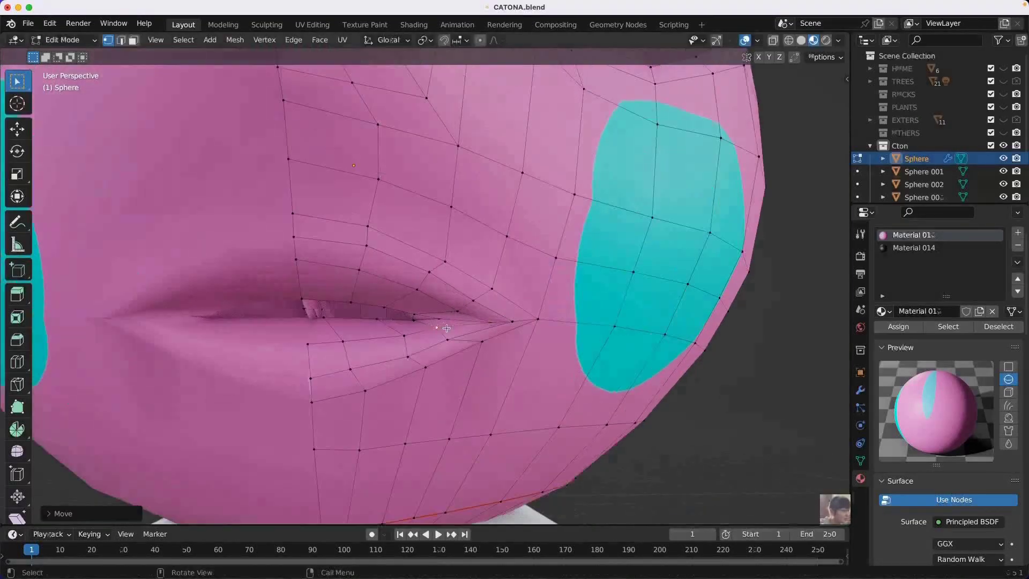
{"action": "scroll", "coordinate": [417, 351], "scroll_direction": "down", "scroll_amount": 4}
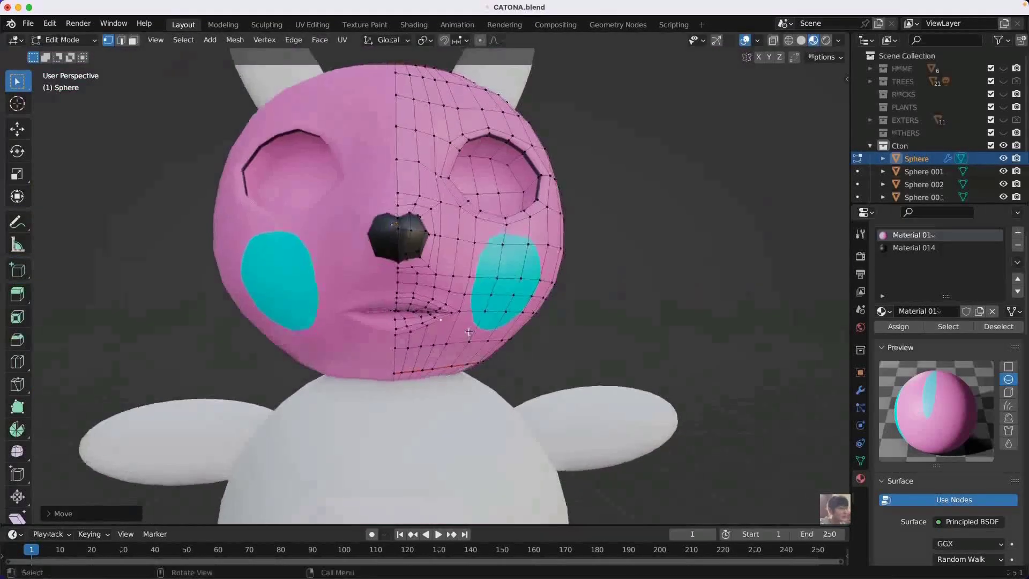
{"action": "scroll", "coordinate": [477, 260], "scroll_direction": "down", "scroll_amount": 3}
{"action": "scroll", "coordinate": [451, 192], "scroll_direction": "up", "scroll_amount": 7}
{"action": "scroll", "coordinate": [451, 192], "scroll_direction": "up", "scroll_amount": 2}
{"action": "scroll", "coordinate": [451, 192], "scroll_direction": "down", "scroll_amount": 3}
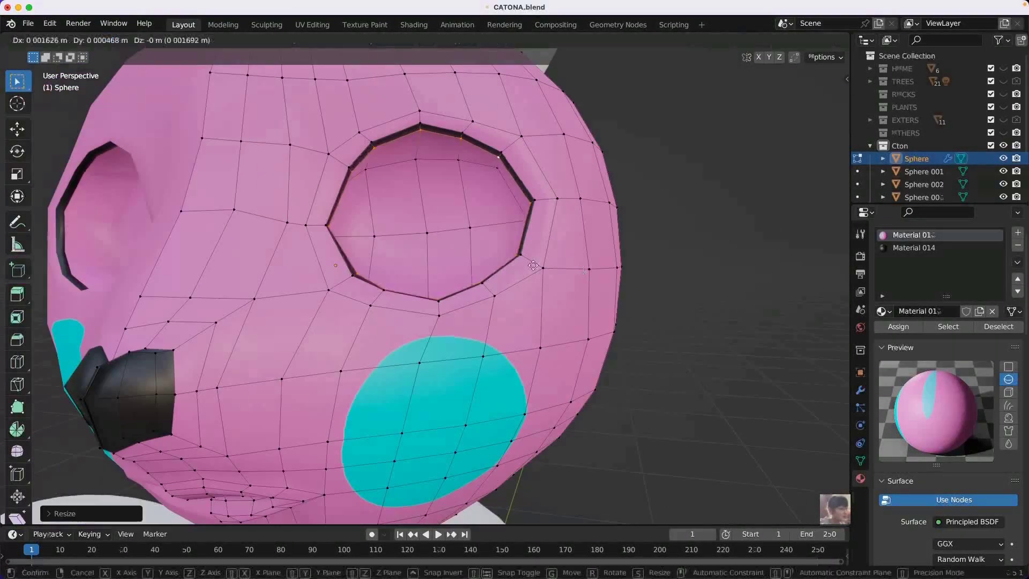
{"action": "scroll", "coordinate": [450, 192], "scroll_direction": "down", "scroll_amount": 3}
{"action": "scroll", "coordinate": [451, 193], "scroll_direction": "down", "scroll_amount": 3}
{"action": "key", "text": "Tab"}
{"action": "scroll", "coordinate": [410, 300], "scroll_direction": "up", "scroll_amount": 2}
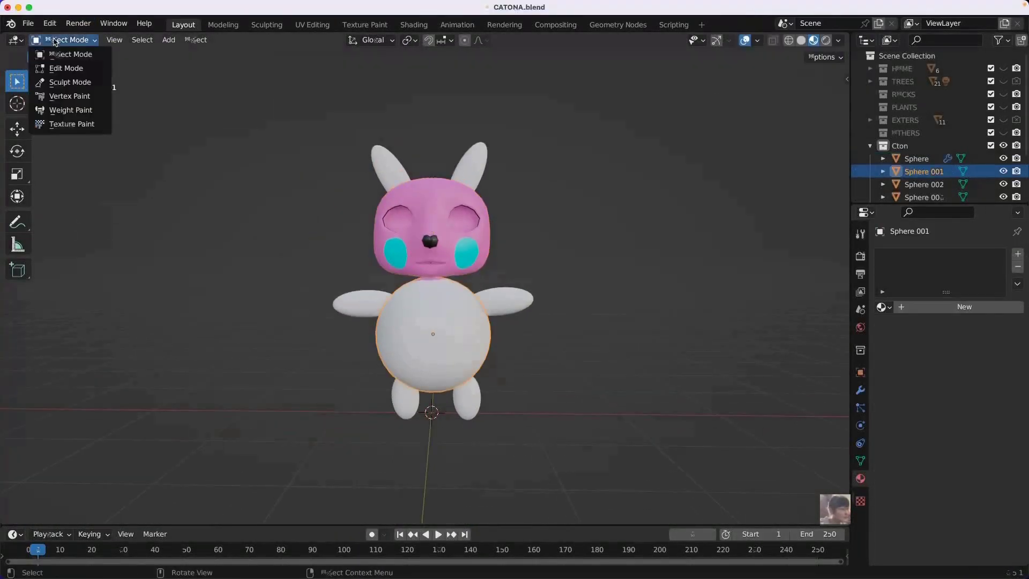
Step: Give the body the pink Material.013 and show the UV Editor in the right area
{"action": "left_click", "coordinate": [787, 402]}
{"action": "left_click", "coordinate": [359, 40]}
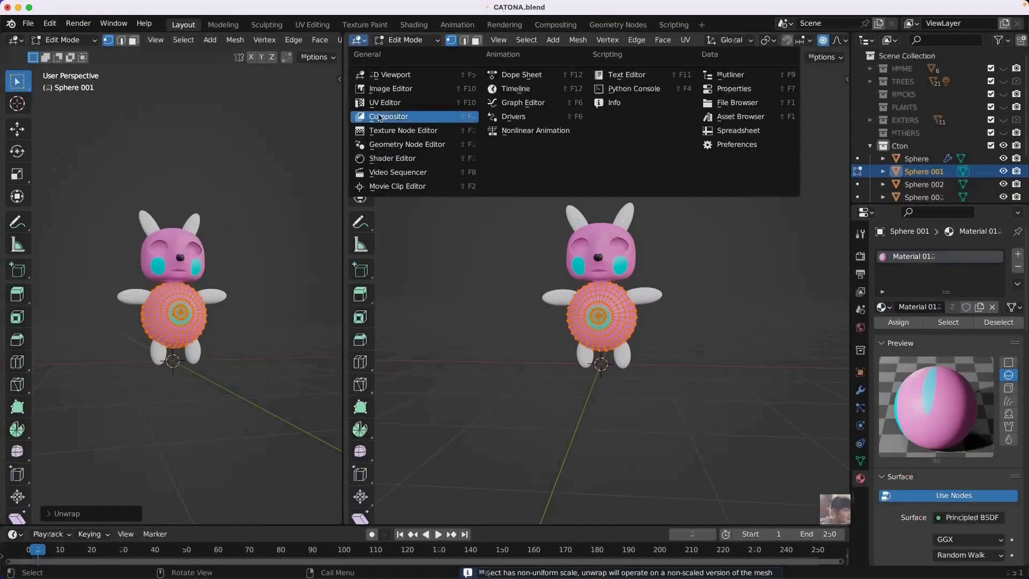
{"action": "left_click", "coordinate": [396, 116]}
Step: Move and scale the body's UV island over the cyan oval
{"action": "key", "text": "g"}
{"action": "left_click", "coordinate": [530, 339]}
{"action": "key", "text": "s"}
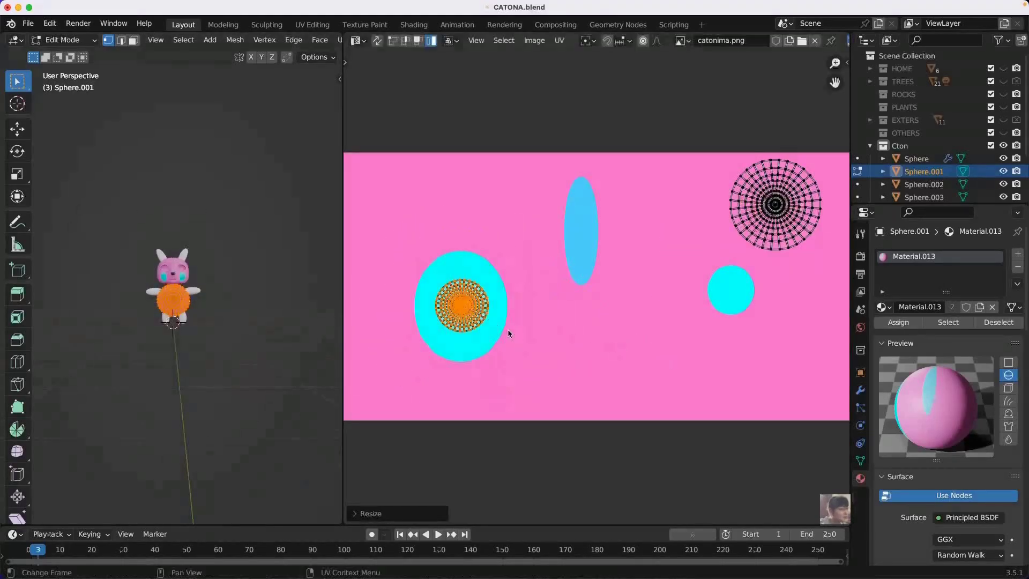
{"action": "left_click", "coordinate": [625, 376]}
{"action": "key", "text": "r"}
{"action": "key", "text": "Escape"}
Step: Stretch the UV island along X and rotate it so the cyan oval covers the belly
{"action": "key", "text": "s"}
{"action": "key", "text": "x"}
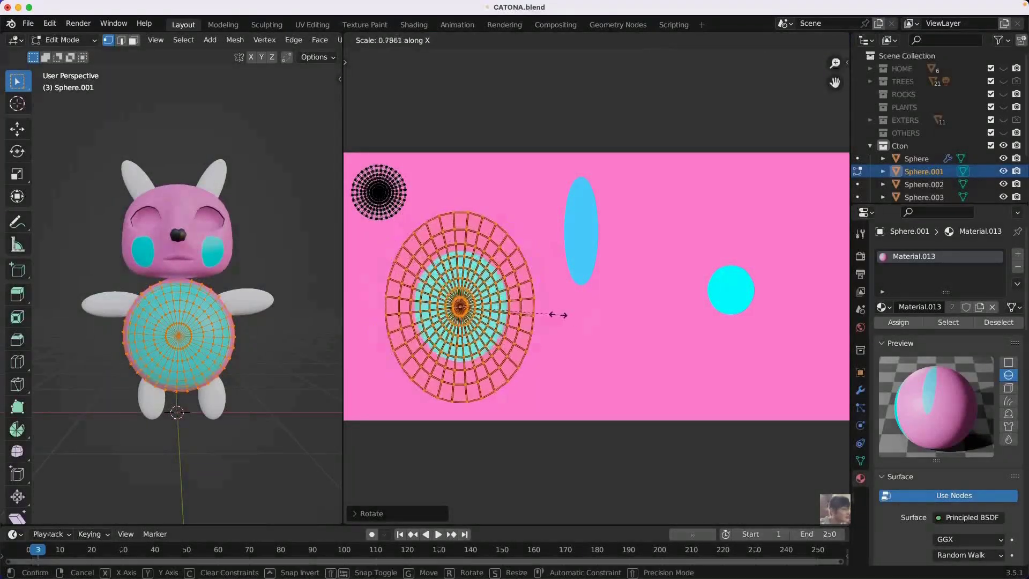
{"action": "scroll", "coordinate": [766, 337], "scroll_direction": "down", "scroll_amount": 1}
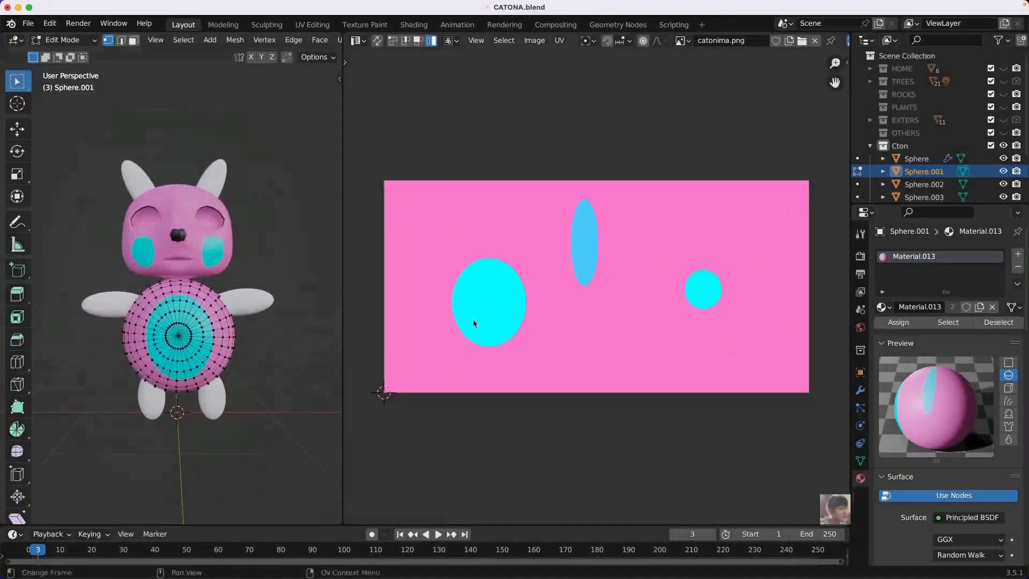
{"action": "scroll", "coordinate": [771, 349], "scroll_direction": "up", "scroll_amount": 2}
{"action": "left_click", "coordinate": [774, 349]}
{"action": "key", "text": "r"}
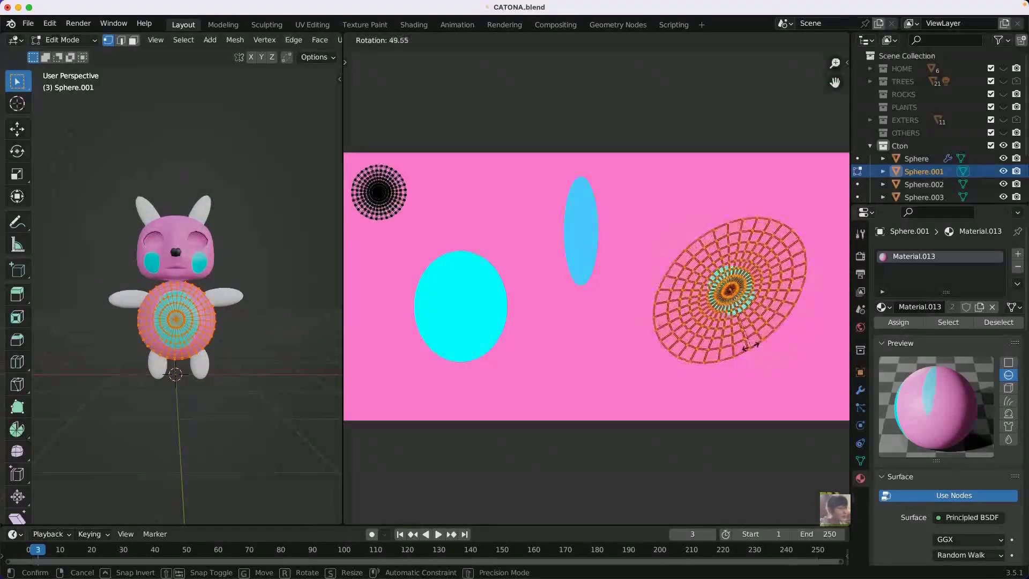
{"action": "left_click", "coordinate": [779, 313]}
{"action": "key", "text": "Tab"}
{"action": "left_click", "coordinate": [924, 184]}
Step: Apply the pink Material.013 to the arm pieces
{"action": "left_click", "coordinate": [882, 307]}
{"action": "left_click", "coordinate": [774, 361]}
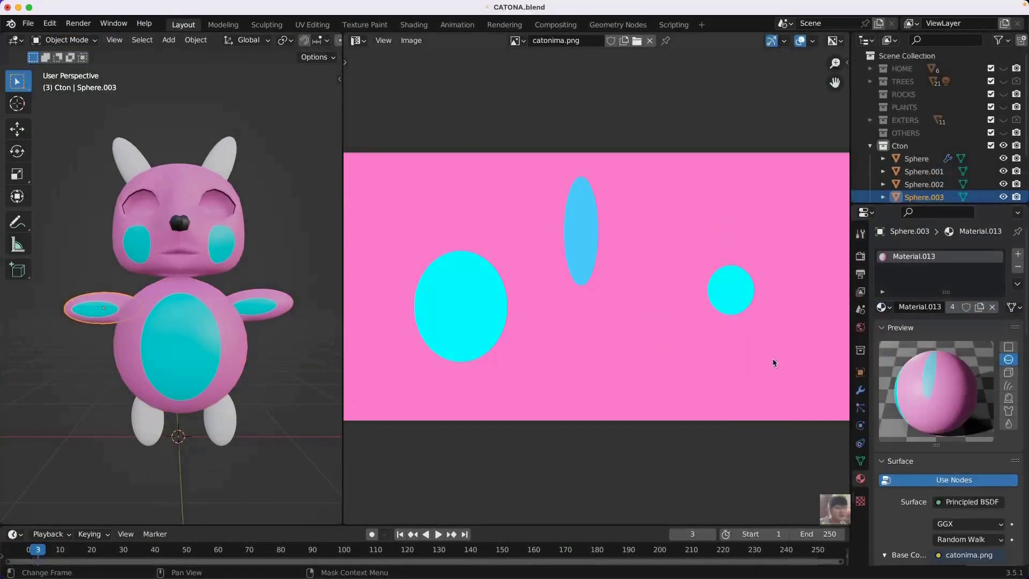
{"action": "left_click", "coordinate": [881, 306]}
{"action": "left_click", "coordinate": [779, 390]}
{"action": "left_click", "coordinate": [882, 307]}
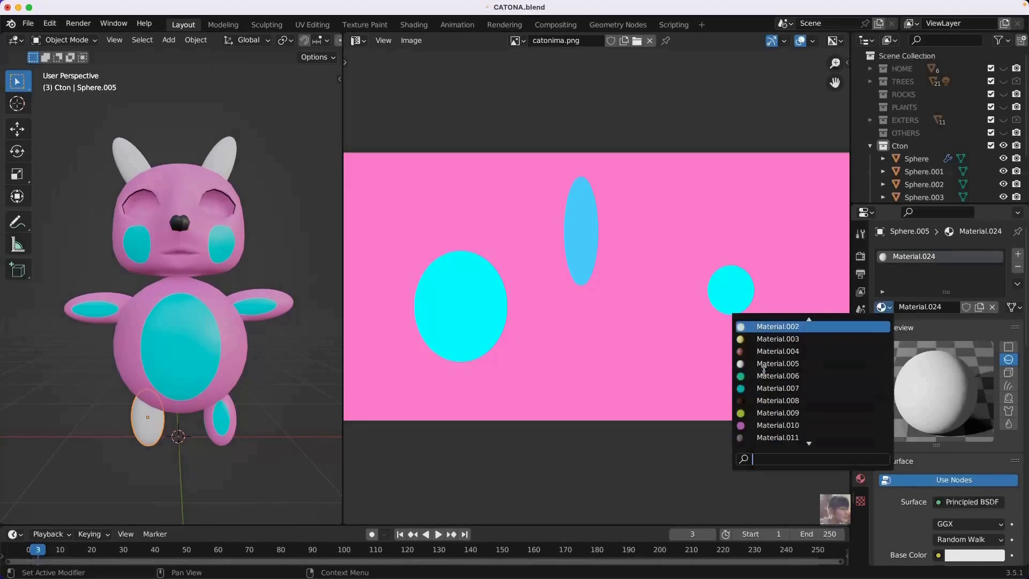
{"action": "left_click", "coordinate": [764, 371]}
Step: Give the foot and both ears the pink Material.013
{"action": "scroll", "coordinate": [203, 225], "scroll_direction": "down", "scroll_amount": 2}
{"action": "left_click", "coordinate": [207, 193]}
{"action": "left_click", "coordinate": [882, 307]}
{"action": "left_click", "coordinate": [774, 351]}
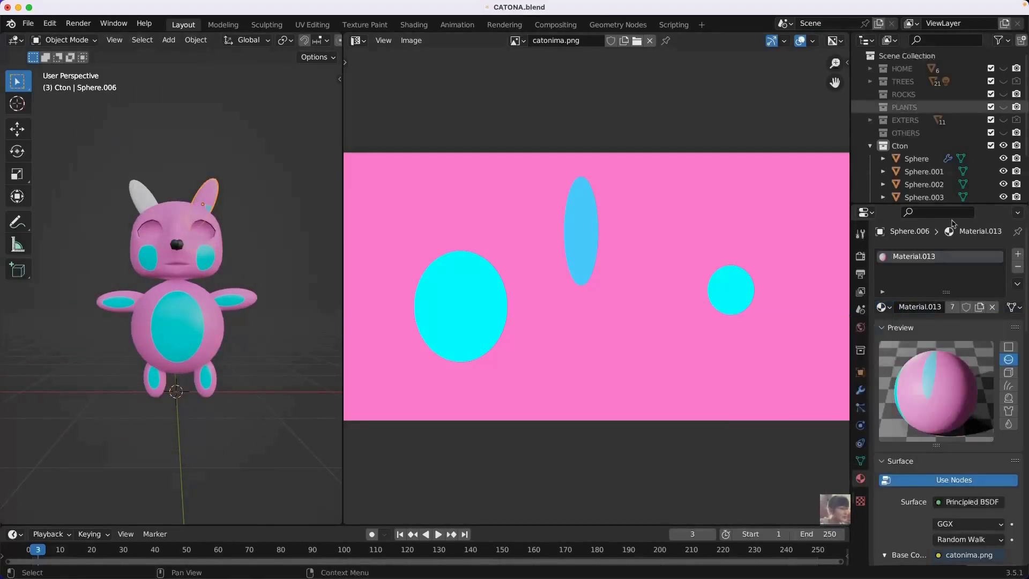
{"action": "left_click", "coordinate": [144, 193]}
{"action": "left_click", "coordinate": [881, 307]}
Step: Maximize the 3D view and set the selected mouth faces' Base Color to orange
{"action": "left_click", "coordinate": [780, 432]}
{"action": "key", "text": "ctrl+space"}
{"action": "scroll", "coordinate": [528, 349], "scroll_direction": "down", "scroll_amount": 3}
{"action": "left_click", "coordinate": [480, 308]}
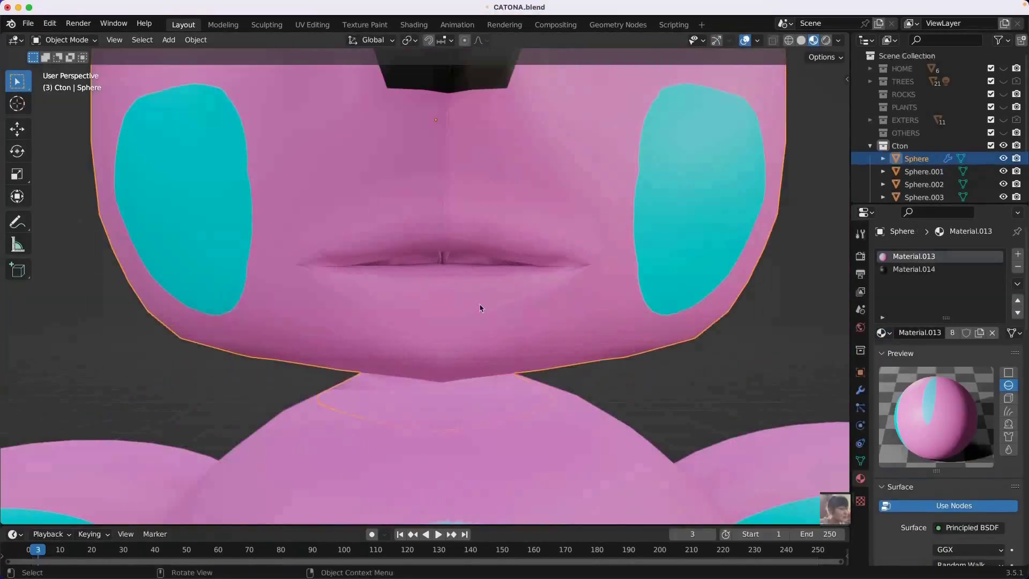
{"action": "left_click", "coordinate": [75, 69]}
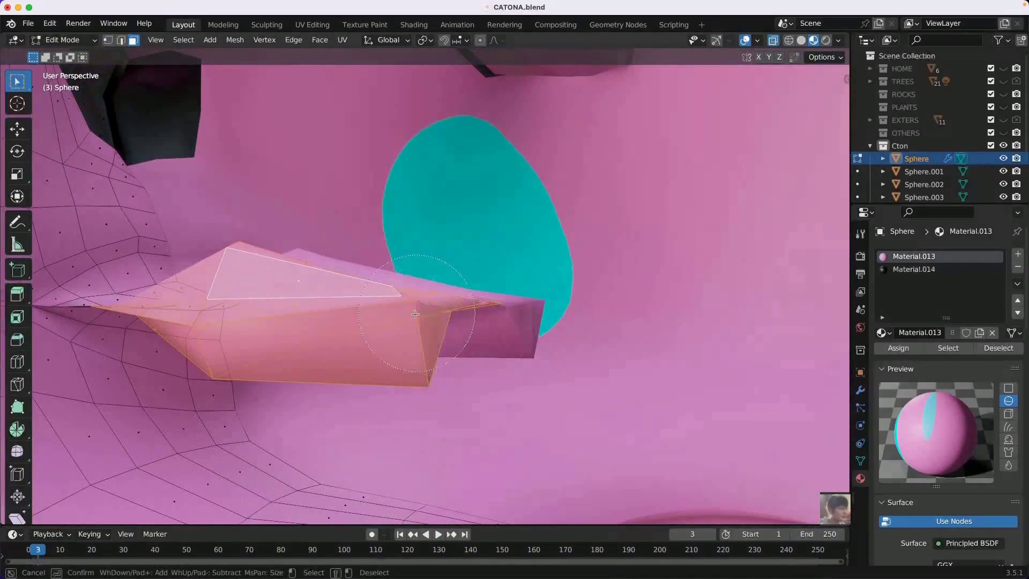
{"action": "left_click", "coordinate": [899, 262]}
Step: Return to Object Mode and save the file
{"action": "scroll", "coordinate": [943, 375], "scroll_direction": "down", "scroll_amount": 10}
{"action": "scroll", "coordinate": [498, 303], "scroll_direction": "down", "scroll_amount": 6}
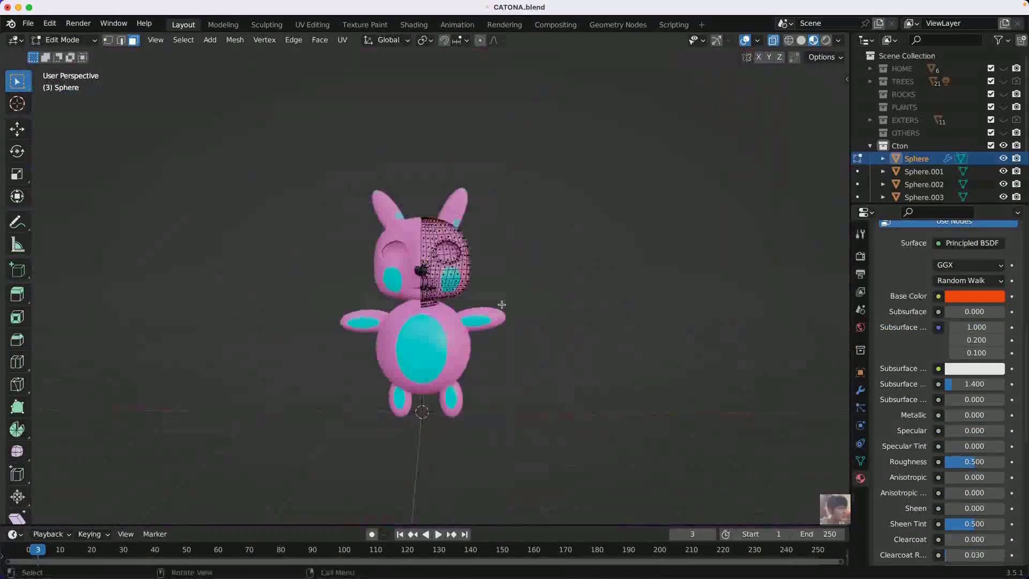
{"action": "left_click", "coordinate": [69, 39]}
{"action": "key", "text": "ctrl+s"}
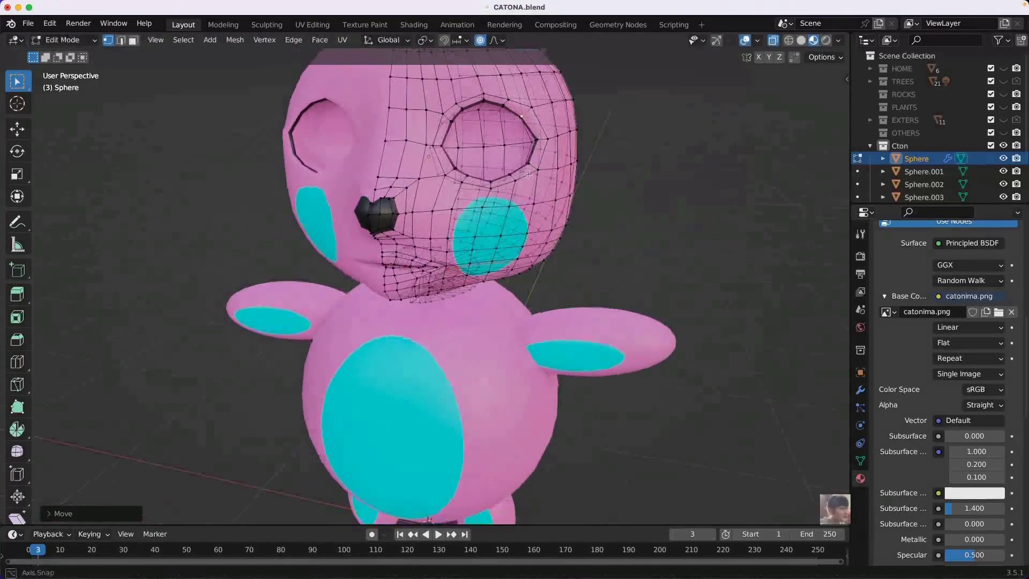
Step: Move the selected head face vertices, viewing the character from the side
{"action": "mouse_move", "coordinate": [525, 240]}
{"action": "middle_mouse_down"}
{"action": "mouse_move", "coordinate": [451, 167]}
{"action": "mouse_move", "coordinate": [469, 298]}
{"action": "middle_mouse_up"}
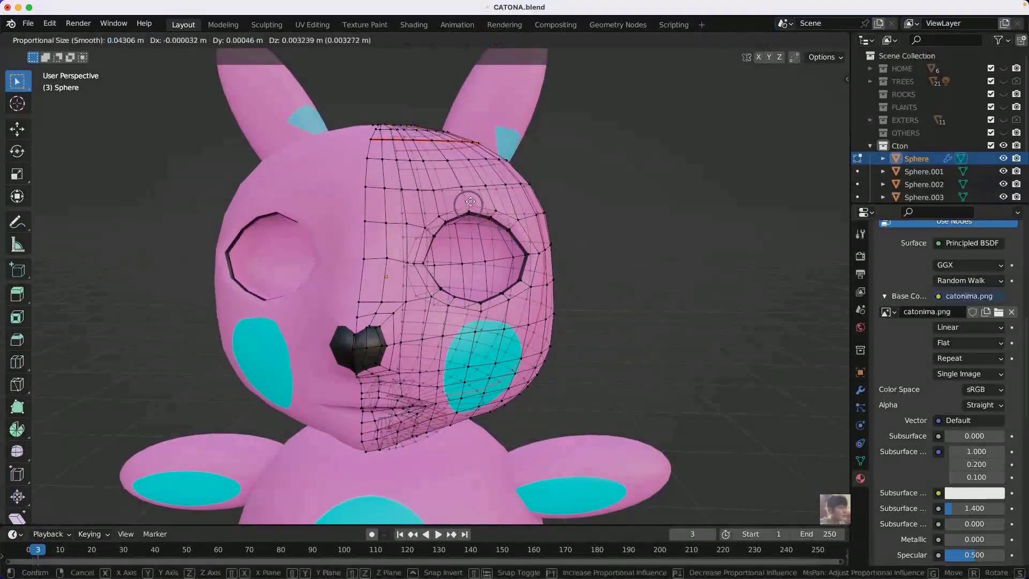
{"action": "key", "text": "g"}
{"action": "left_click", "coordinate": [429, 327]}
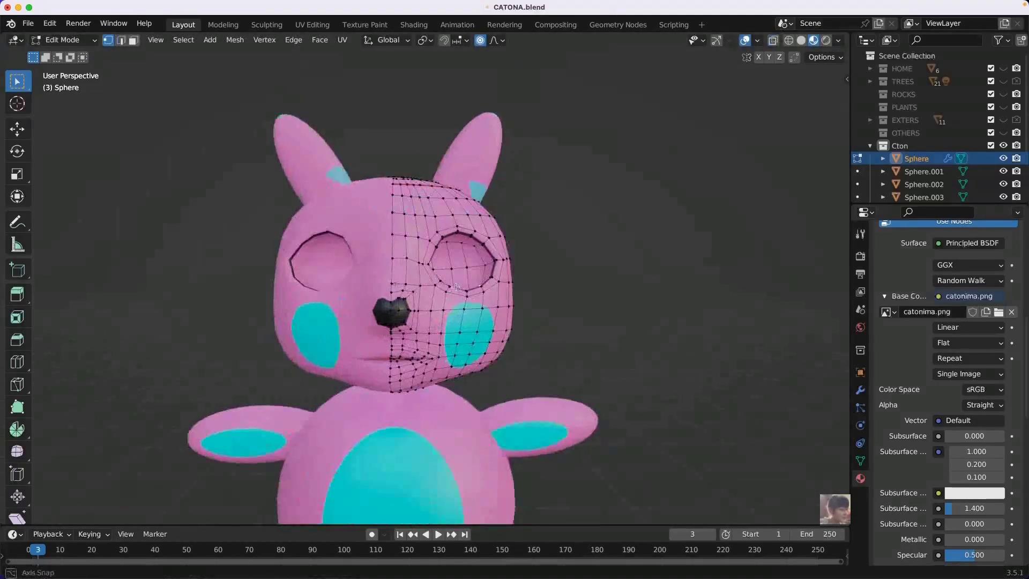
{"action": "scroll", "coordinate": [422, 336], "scroll_direction": "up", "scroll_amount": 3}
{"action": "scroll", "coordinate": [532, 330], "scroll_direction": "down", "scroll_amount": 5}
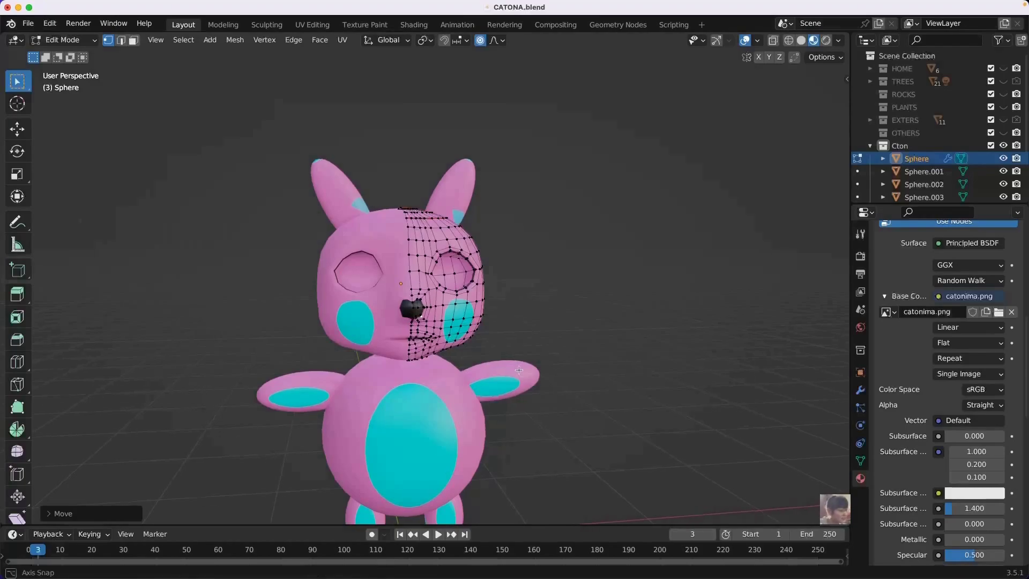
{"action": "scroll", "coordinate": [375, 333], "scroll_direction": "up", "scroll_amount": 6}
{"action": "scroll", "coordinate": [333, 326], "scroll_direction": "up", "scroll_amount": 4}
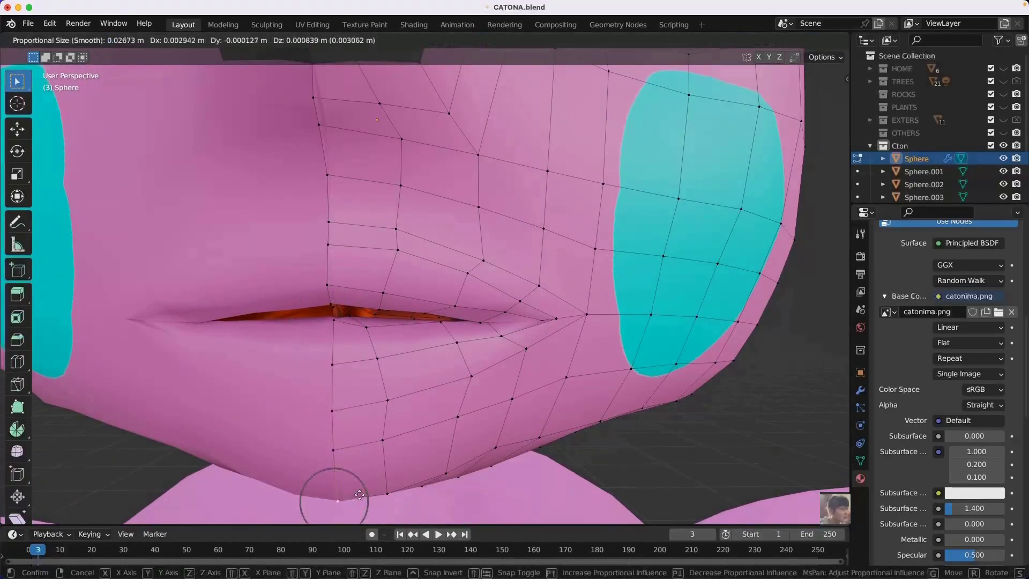
{"action": "scroll", "coordinate": [512, 336], "scroll_direction": "down", "scroll_amount": 8}
Step: Reposition the mouth vertices with a proportional-editing move and leave Edit Mode
{"action": "mouse_move", "coordinate": [513, 322]}
{"action": "middle_mouse_down"}
{"action": "mouse_move", "coordinate": [407, 305]}
{"action": "mouse_move", "coordinate": [343, 268]}
{"action": "mouse_move", "coordinate": [370, 251]}
{"action": "mouse_move", "coordinate": [482, 300]}
{"action": "mouse_move", "coordinate": [432, 306]}
{"action": "mouse_move", "coordinate": [480, 267]}
{"action": "mouse_move", "coordinate": [416, 257]}
{"action": "middle_mouse_up"}
{"action": "scroll", "coordinate": [407, 305], "scroll_direction": "down", "scroll_amount": 3}
{"action": "key", "text": "g"}
{"action": "scroll", "coordinate": [396, 300], "scroll_direction": "up", "scroll_amount": 3}
{"action": "key", "text": "o"}
{"action": "scroll", "coordinate": [366, 245], "scroll_direction": "up", "scroll_amount": 2}
{"action": "left_click", "coordinate": [365, 245]}
{"action": "scroll", "coordinate": [490, 299], "scroll_direction": "down", "scroll_amount": 3}
{"action": "key", "text": "Tab"}
Step: Re-enter Edit Mode on the head and orbit back to a front view
{"action": "scroll", "coordinate": [471, 349], "scroll_direction": "down", "scroll_amount": 2}
{"action": "scroll", "coordinate": [441, 133], "scroll_direction": "up", "scroll_amount": 10}
{"action": "key", "text": "Tab"}
{"action": "scroll", "coordinate": [448, 291], "scroll_direction": "down", "scroll_amount": 5}
{"action": "scroll", "coordinate": [450, 290], "scroll_direction": "up", "scroll_amount": 5}
{"action": "scroll", "coordinate": [450, 289], "scroll_direction": "down", "scroll_amount": 3}
{"action": "left_click", "coordinate": [416, 258]}
{"action": "scroll", "coordinate": [422, 342], "scroll_direction": "down", "scroll_amount": 5}
{"action": "middle_click_drag", "start_coordinate": [421, 342], "coordinate": [423, 321]}
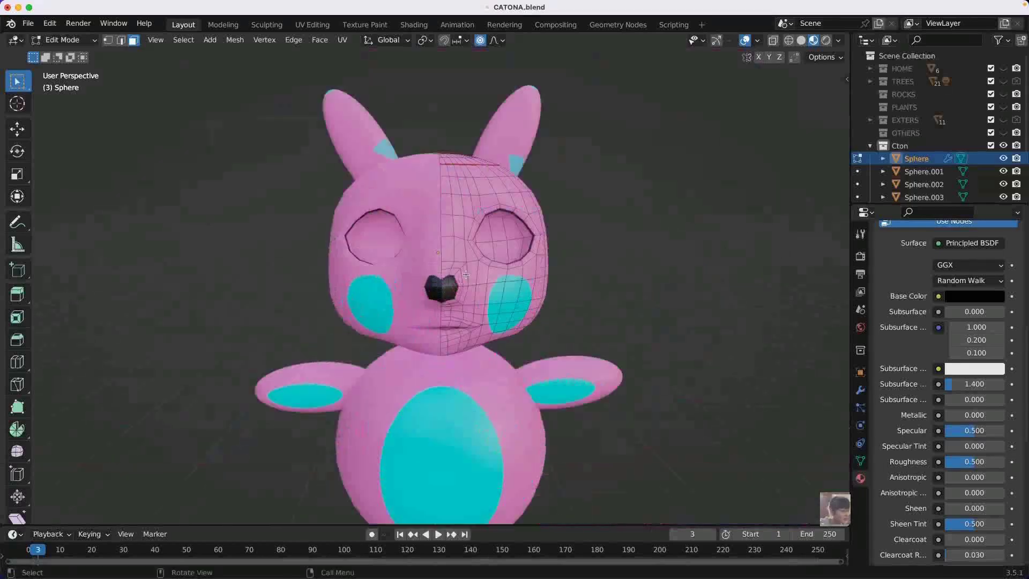
Step: Reselect the head mesh Sphere and enter Edit Mode on it
{"action": "left_click", "coordinate": [64, 39]}
{"action": "left_click", "coordinate": [69, 71]}
{"action": "scroll", "coordinate": [424, 321], "scroll_direction": "down", "scroll_amount": 2}
{"action": "left_click", "coordinate": [404, 390], "text": "shift"}
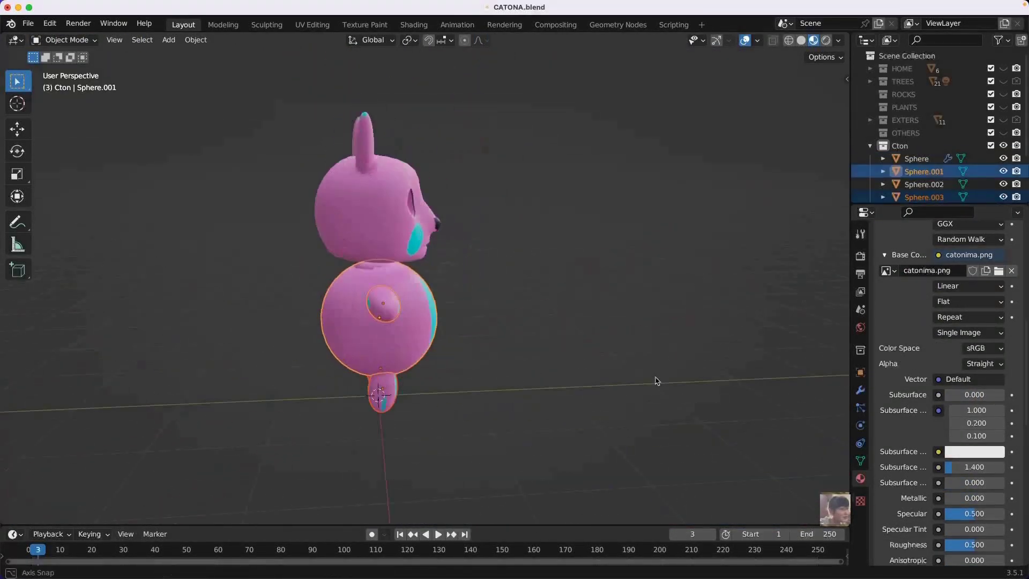
{"action": "left_click", "coordinate": [460, 317]}
{"action": "key", "text": "Tab"}
{"action": "scroll", "coordinate": [523, 306], "scroll_direction": "up", "scroll_amount": 3}
Step: Brush-select vertices around the eyes and reshape them with proportional moves
{"action": "middle_click_drag", "start_coordinate": [524, 306], "coordinate": [531, 179]}
{"action": "scroll", "coordinate": [531, 179], "scroll_direction": "up", "scroll_amount": 3}
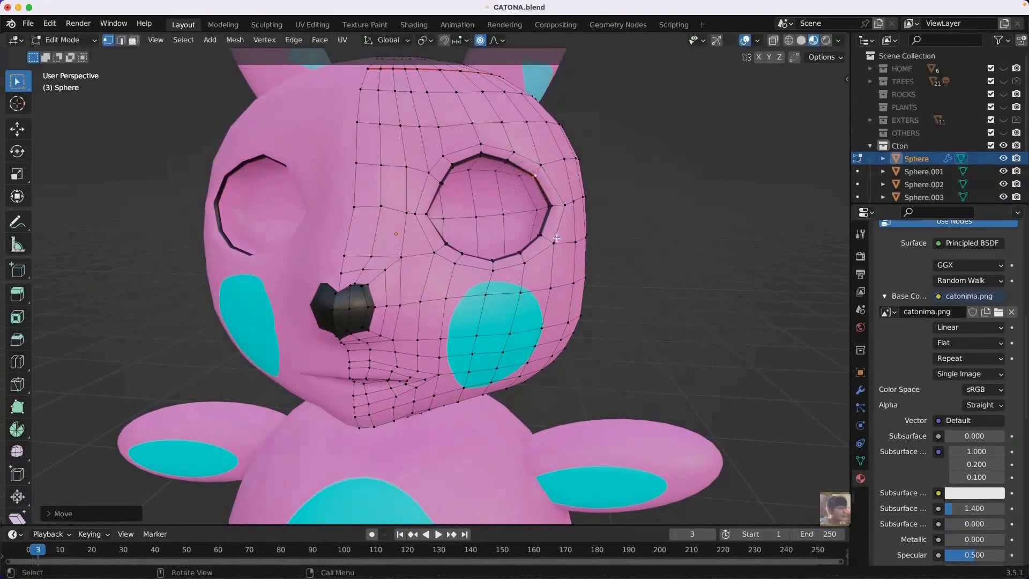
{"action": "scroll", "coordinate": [557, 237], "scroll_direction": "down", "scroll_amount": 2}
{"action": "key", "text": "c"}
{"action": "left_click", "coordinate": [684, 305]}
{"action": "key", "text": "c"}
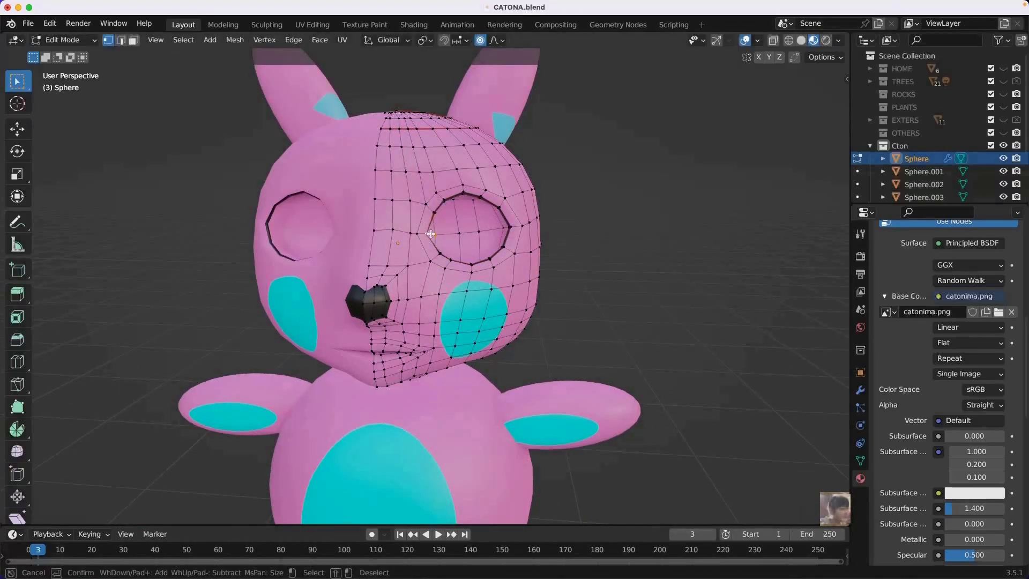
{"action": "left_click", "coordinate": [505, 214]}
{"action": "scroll", "coordinate": [461, 245], "scroll_direction": "up", "scroll_amount": 5}
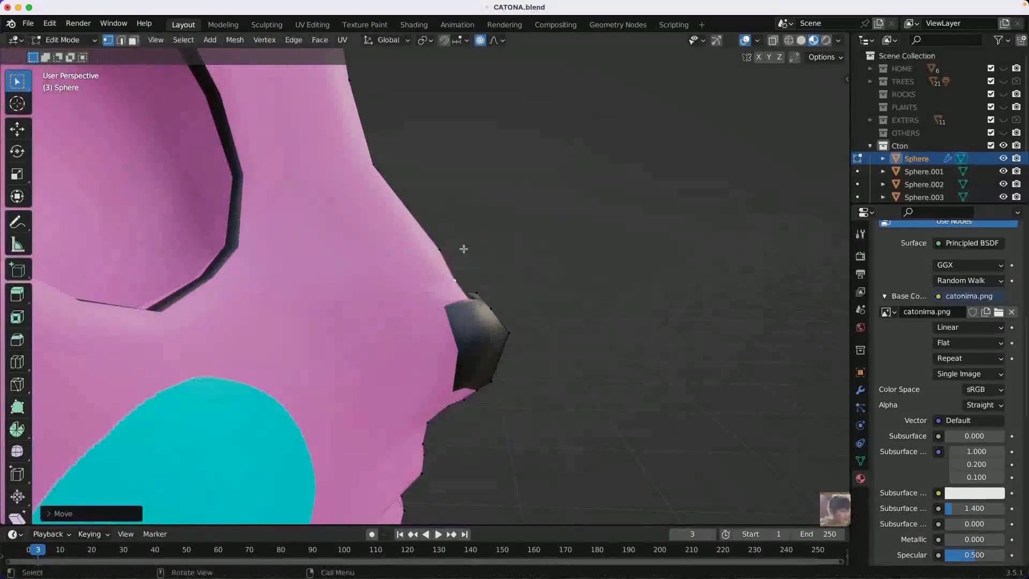
{"action": "scroll", "coordinate": [301, 296], "scroll_direction": "down", "scroll_amount": 6}
{"action": "scroll", "coordinate": [386, 295], "scroll_direction": "up", "scroll_amount": 2}
{"action": "scroll", "coordinate": [386, 296], "scroll_direction": "down", "scroll_amount": 3}
{"action": "scroll", "coordinate": [402, 311], "scroll_direction": "down", "scroll_amount": 4}
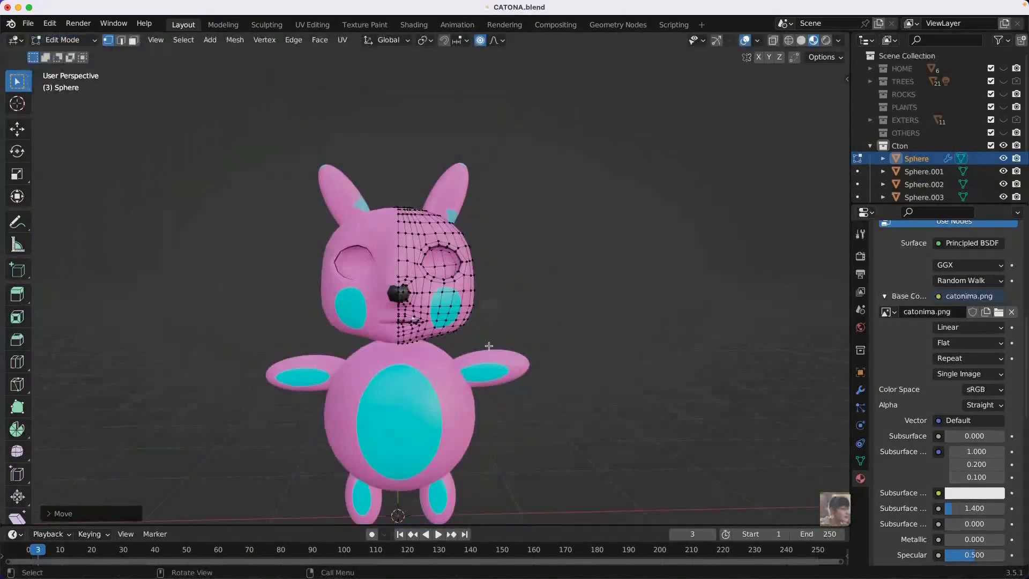
{"action": "scroll", "coordinate": [421, 334], "scroll_direction": "down", "scroll_amount": 2}
{"action": "key", "text": "Tab"}
{"action": "left_click", "coordinate": [478, 298]}
Step: Reshape the right ear mesh in Edit Mode, checking it from a front view
{"action": "scroll", "coordinate": [497, 302], "scroll_direction": "down", "scroll_amount": 1}
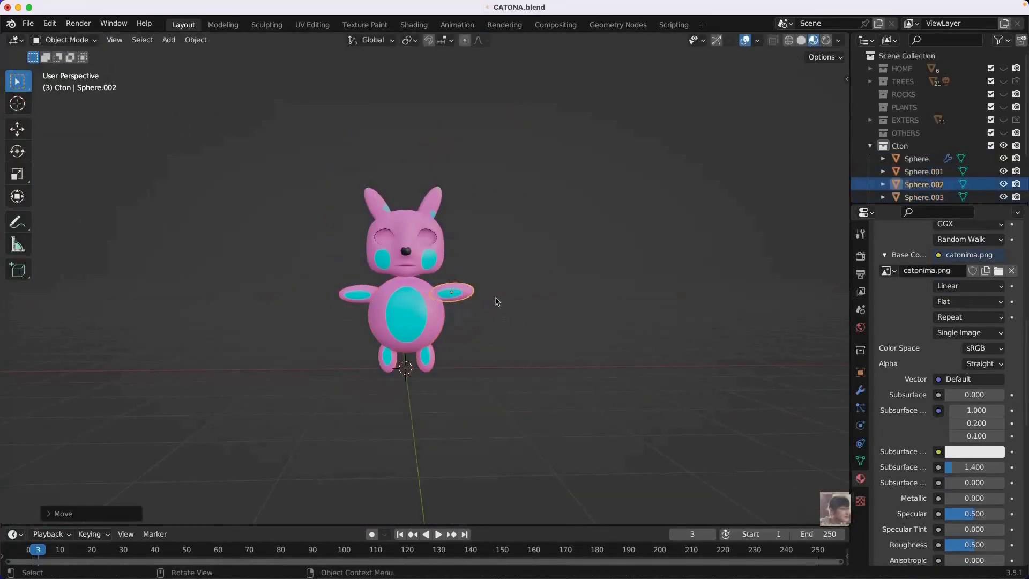
{"action": "left_click", "coordinate": [64, 39]}
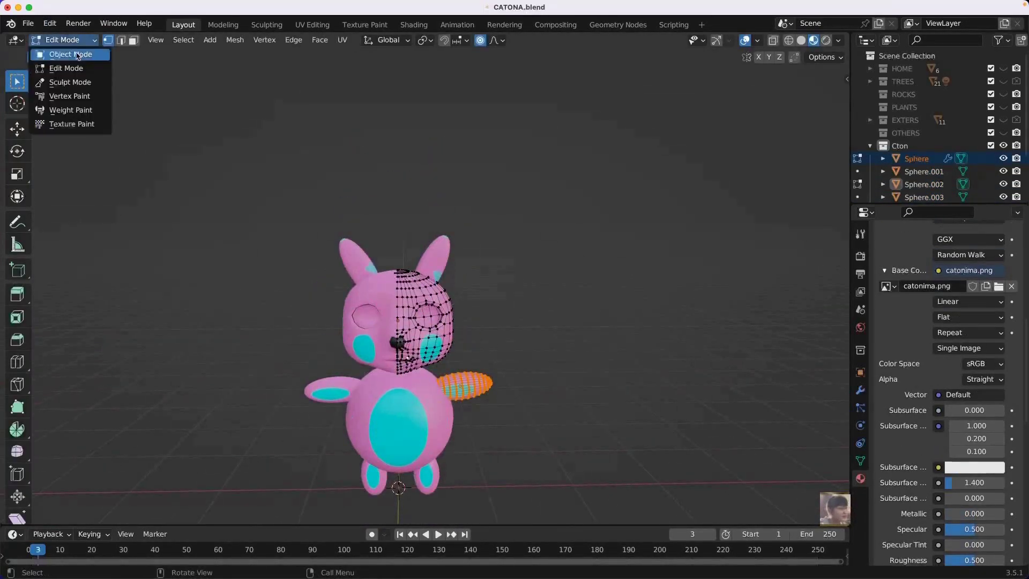
{"action": "left_click", "coordinate": [436, 177]}
{"action": "key", "text": "Tab"}
{"action": "scroll", "coordinate": [514, 121], "scroll_direction": "up", "scroll_amount": 4}
{"action": "scroll", "coordinate": [515, 121], "scroll_direction": "up", "scroll_amount": 3}
{"action": "scroll", "coordinate": [515, 120], "scroll_direction": "down", "scroll_amount": 6}
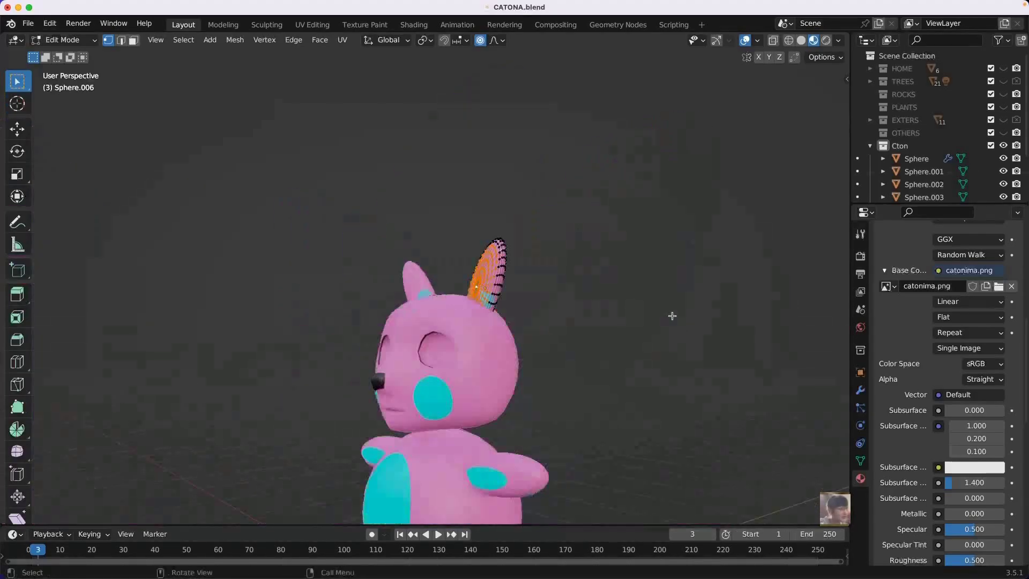
{"action": "mouse_move", "coordinate": [671, 315]}
{"action": "middle_mouse_down"}
{"action": "mouse_move", "coordinate": [627, 322]}
{"action": "mouse_move", "coordinate": [558, 295]}
{"action": "mouse_move", "coordinate": [691, 383]}
{"action": "middle_mouse_up"}
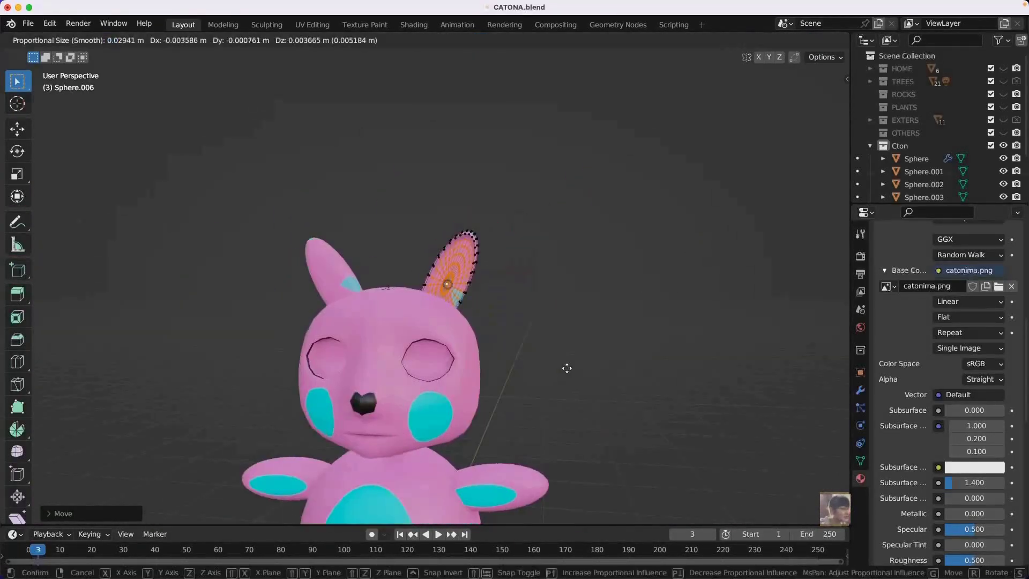
{"action": "key", "text": "Tab"}
{"action": "scroll", "coordinate": [494, 333], "scroll_direction": "down", "scroll_amount": 4}
Step: Reshape the left ear mesh, orbiting close around it in Edit Mode
{"action": "left_click", "coordinate": [368, 276]}
{"action": "key", "text": "Tab"}
{"action": "scroll", "coordinate": [368, 276], "scroll_direction": "up", "scroll_amount": 4}
{"action": "mouse_move", "coordinate": [368, 276]}
{"action": "middle_mouse_down"}
{"action": "mouse_move", "coordinate": [462, 242]}
{"action": "mouse_move", "coordinate": [570, 275]}
{"action": "middle_mouse_up"}
{"action": "scroll", "coordinate": [570, 275], "scroll_direction": "down", "scroll_amount": 3}
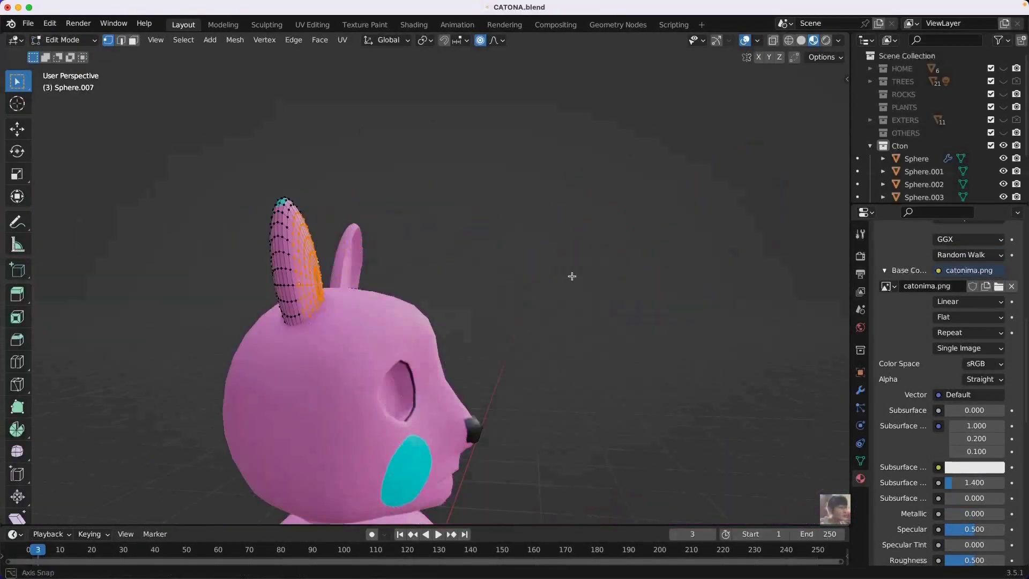
{"action": "middle_click_drag", "start_coordinate": [484, 308], "coordinate": [590, 345]}
{"action": "scroll", "coordinate": [590, 345], "scroll_direction": "down", "scroll_amount": 3}
{"action": "scroll", "coordinate": [590, 345], "scroll_direction": "up", "scroll_amount": 3}
{"action": "scroll", "coordinate": [514, 290], "scroll_direction": "up", "scroll_amount": 2}
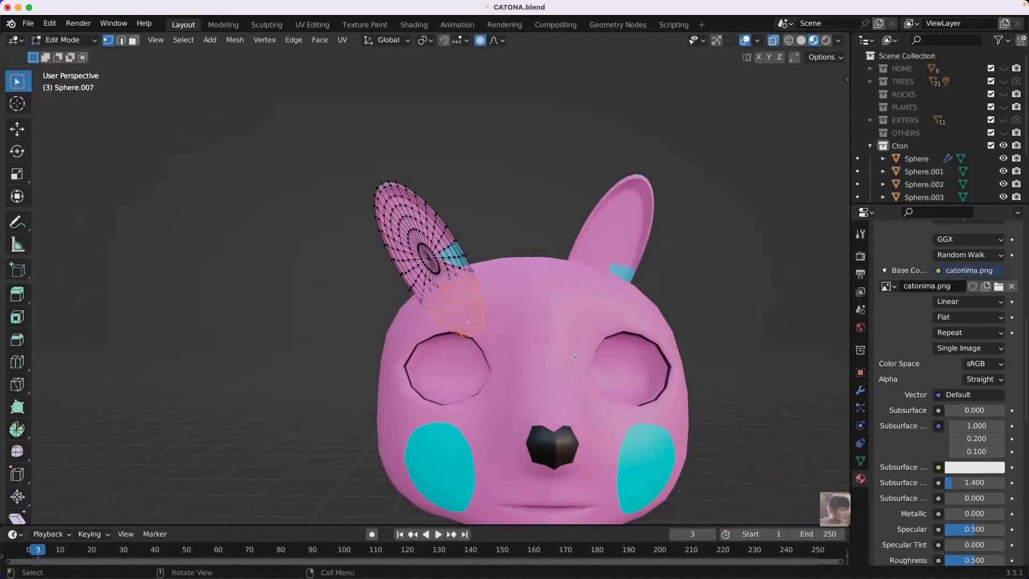
{"action": "key", "text": "Tab"}
Step: Make a final Edit Mode adjustment to the right ear
{"action": "left_click", "coordinate": [597, 241]}
{"action": "key", "text": "Tab"}
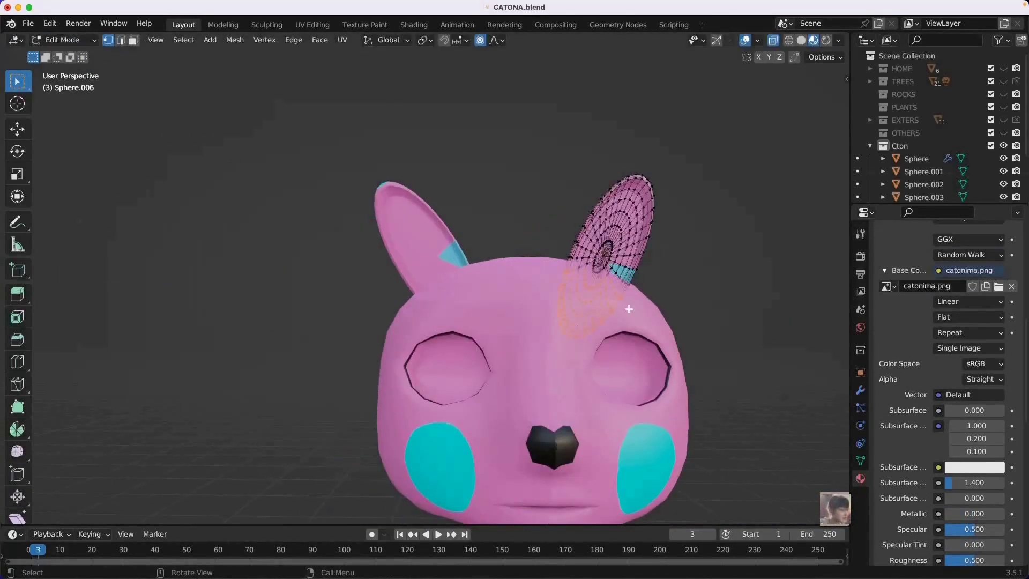
{"action": "scroll", "coordinate": [555, 264], "scroll_direction": "down", "scroll_amount": 3}
{"action": "key", "text": "Tab"}
Step: Resize the arm and move it into place
{"action": "scroll", "coordinate": [483, 322], "scroll_direction": "down", "scroll_amount": 2}
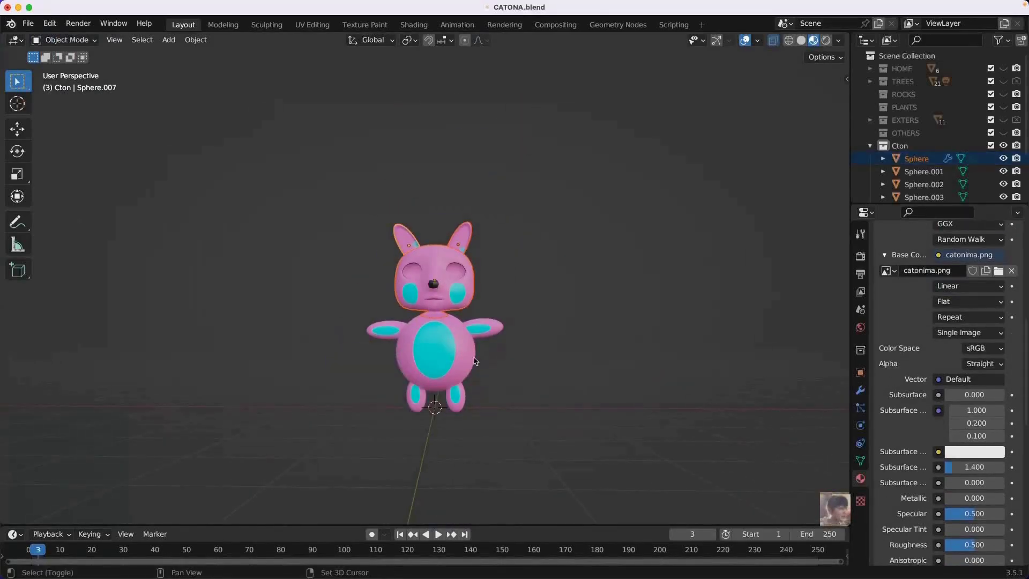
{"action": "scroll", "coordinate": [482, 322], "scroll_direction": "up", "scroll_amount": 2}
{"action": "left_click", "coordinate": [510, 313]}
{"action": "key", "text": "s"}
{"action": "left_click", "coordinate": [605, 373]}
{"action": "scroll", "coordinate": [351, 291], "scroll_direction": "down", "scroll_amount": 2}
{"action": "key", "text": "g"}
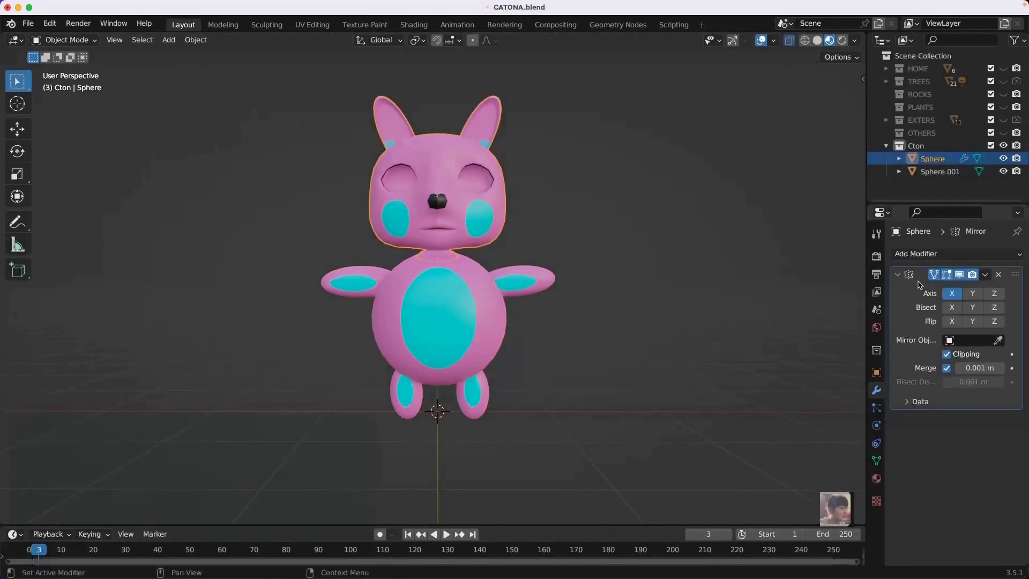
{"action": "scroll", "coordinate": [491, 287], "scroll_direction": "up", "scroll_amount": 5}
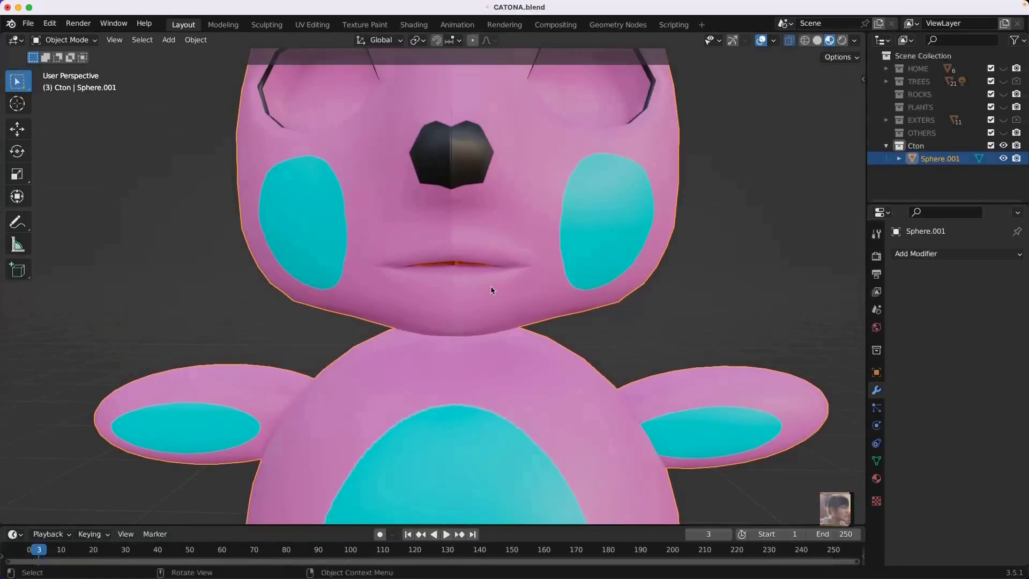
Step: In Edit Mode on the joined Sphere.001, merge the selected lip vertices at center
{"action": "left_click", "coordinate": [64, 39]}
{"action": "left_click", "coordinate": [70, 67]}
{"action": "key", "text": "g"}
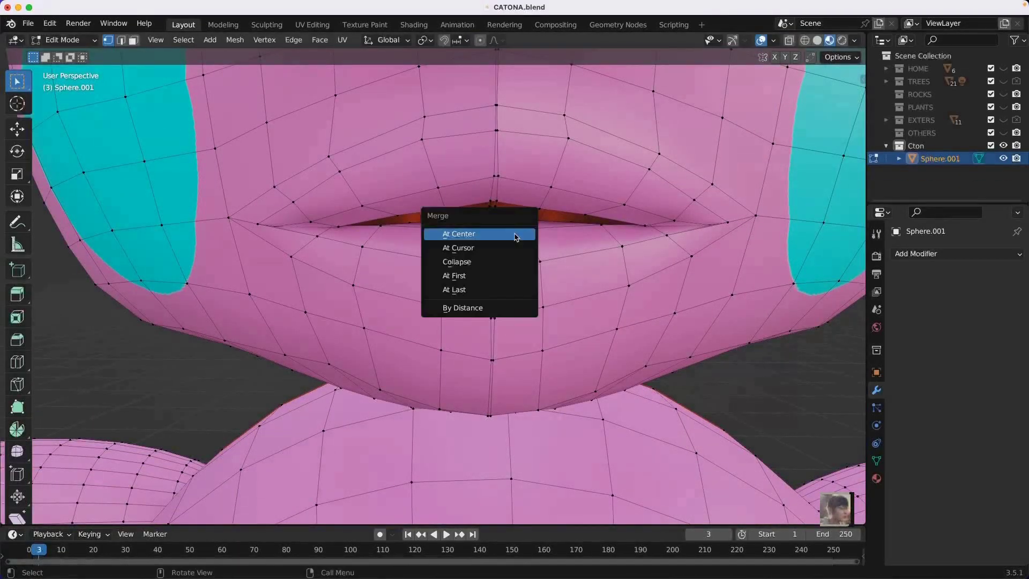
{"action": "left_click", "coordinate": [523, 324]}
{"action": "scroll", "coordinate": [492, 289], "scroll_direction": "down", "scroll_amount": 4}
{"action": "scroll", "coordinate": [492, 290], "scroll_direction": "up", "scroll_amount": 5}
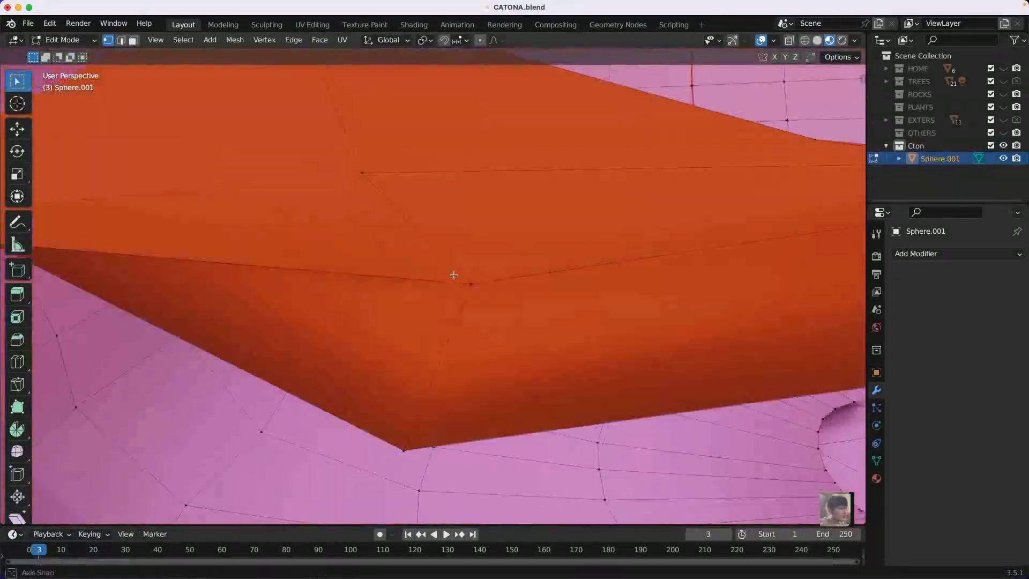
Step: Move the merged lip vertices so the mouth closes to a thin line
{"action": "mouse_move", "coordinate": [482, 268]}
{"action": "middle_mouse_down"}
{"action": "mouse_move", "coordinate": [504, 251]}
{"action": "mouse_move", "coordinate": [482, 156]}
{"action": "middle_mouse_up"}
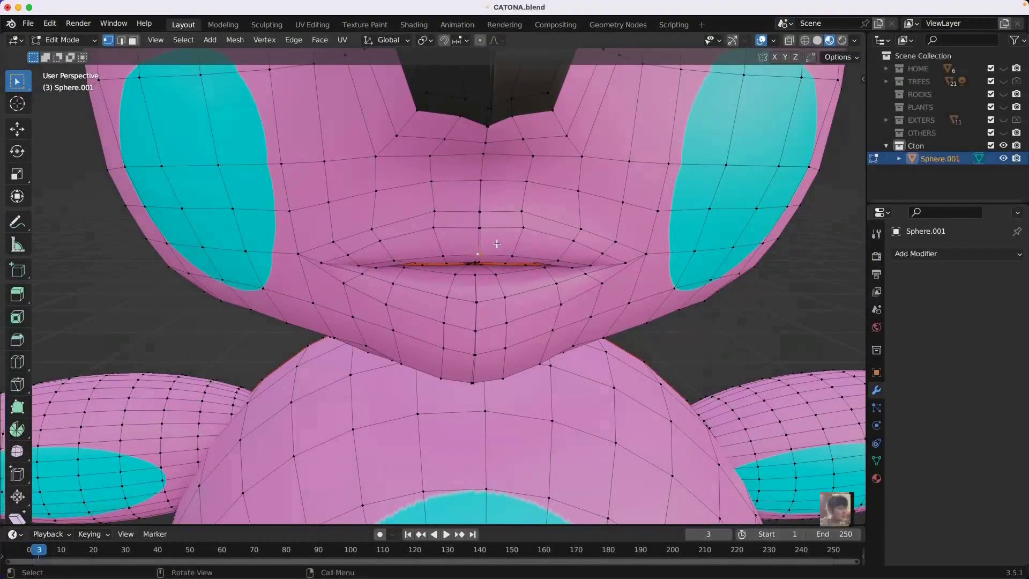
{"action": "scroll", "coordinate": [497, 244], "scroll_direction": "up", "scroll_amount": 3}
{"action": "left_click", "coordinate": [532, 250]}
{"action": "scroll", "coordinate": [532, 250], "scroll_direction": "down", "scroll_amount": 4}
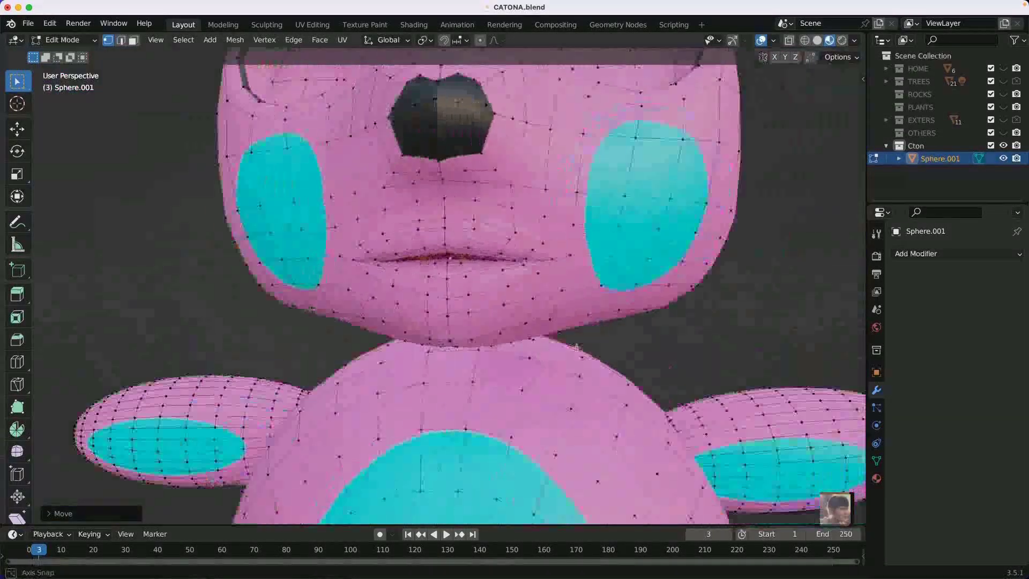
{"action": "mouse_move", "coordinate": [532, 250]}
{"action": "middle_mouse_down"}
{"action": "mouse_move", "coordinate": [456, 263]}
{"action": "mouse_move", "coordinate": [474, 267]}
{"action": "middle_mouse_up"}
{"action": "scroll", "coordinate": [482, 257], "scroll_direction": "up", "scroll_amount": 3}
Step: Select the whole character mesh, then circle-deselect the eye sockets
{"action": "scroll", "coordinate": [474, 267], "scroll_direction": "down", "scroll_amount": 5}
{"action": "key", "text": "a"}
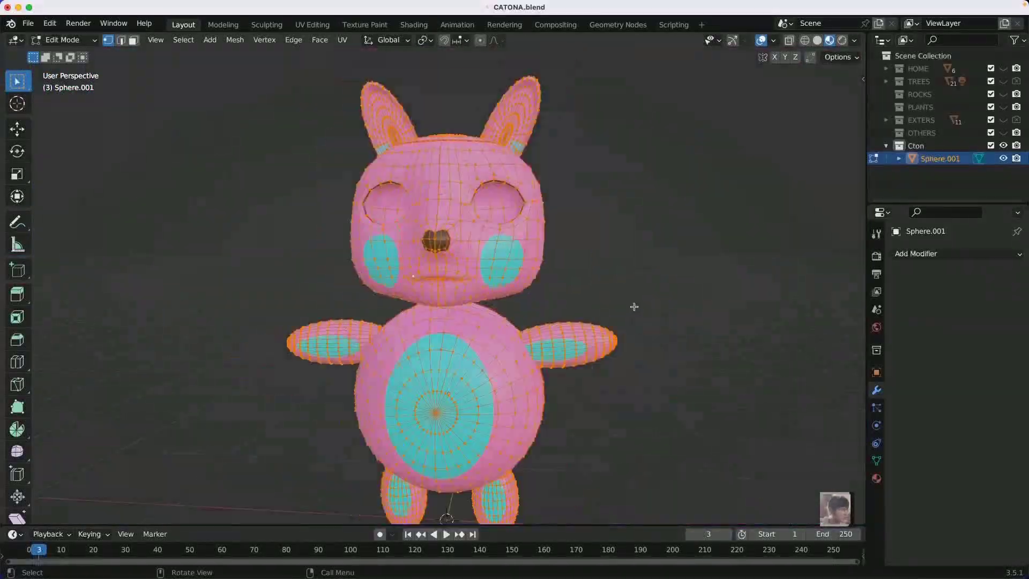
{"action": "mouse_move", "coordinate": [635, 305]}
{"action": "middle_mouse_down"}
{"action": "mouse_move", "coordinate": [484, 183]}
{"action": "mouse_move", "coordinate": [348, 198]}
{"action": "middle_mouse_up"}
{"action": "scroll", "coordinate": [484, 182], "scroll_direction": "up", "scroll_amount": 4}
{"action": "scroll", "coordinate": [375, 193], "scroll_direction": "down", "scroll_amount": 3}
{"action": "scroll", "coordinate": [348, 198], "scroll_direction": "up", "scroll_amount": 3}
{"action": "key", "text": "c"}
{"action": "key", "text": "Escape"}
Step: Deselect the mouth, assign the remaining vertices to vertex group Group, and return to Object Mode
{"action": "scroll", "coordinate": [347, 199], "scroll_direction": "down", "scroll_amount": 4}
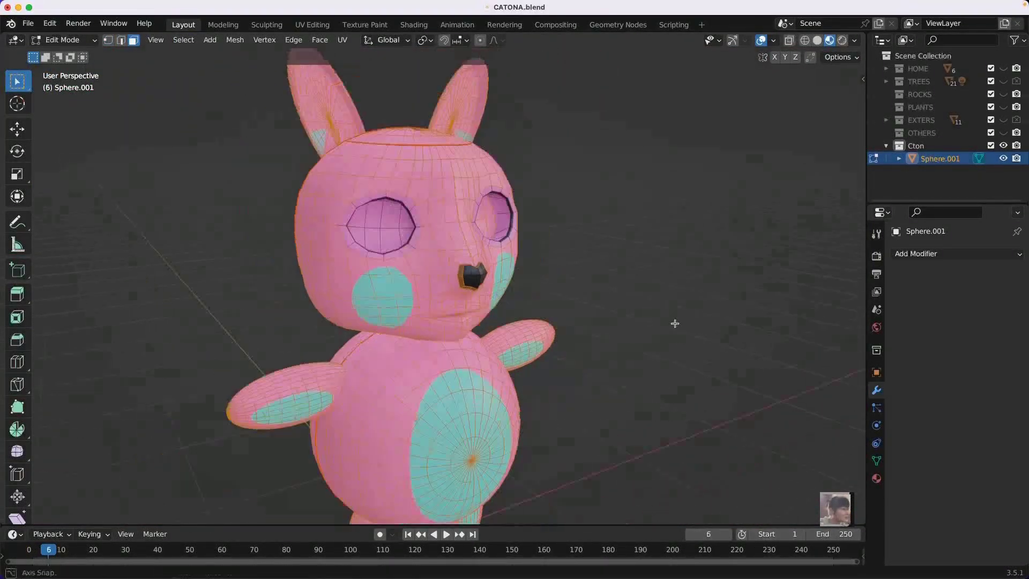
{"action": "middle_click_drag", "start_coordinate": [674, 322], "coordinate": [529, 310]}
{"action": "scroll", "coordinate": [530, 310], "scroll_direction": "up", "scroll_amount": 5}
{"action": "mouse_move", "coordinate": [646, 338]}
{"action": "middle_mouse_down"}
{"action": "mouse_move", "coordinate": [436, 258]}
{"action": "mouse_move", "coordinate": [390, 287]}
{"action": "mouse_move", "coordinate": [280, 272]}
{"action": "mouse_move", "coordinate": [157, 318]}
{"action": "mouse_move", "coordinate": [530, 321]}
{"action": "middle_mouse_up"}
{"action": "key", "text": "c"}
{"action": "key", "text": "Escape"}
{"action": "scroll", "coordinate": [157, 318], "scroll_direction": "down", "scroll_amount": 6}
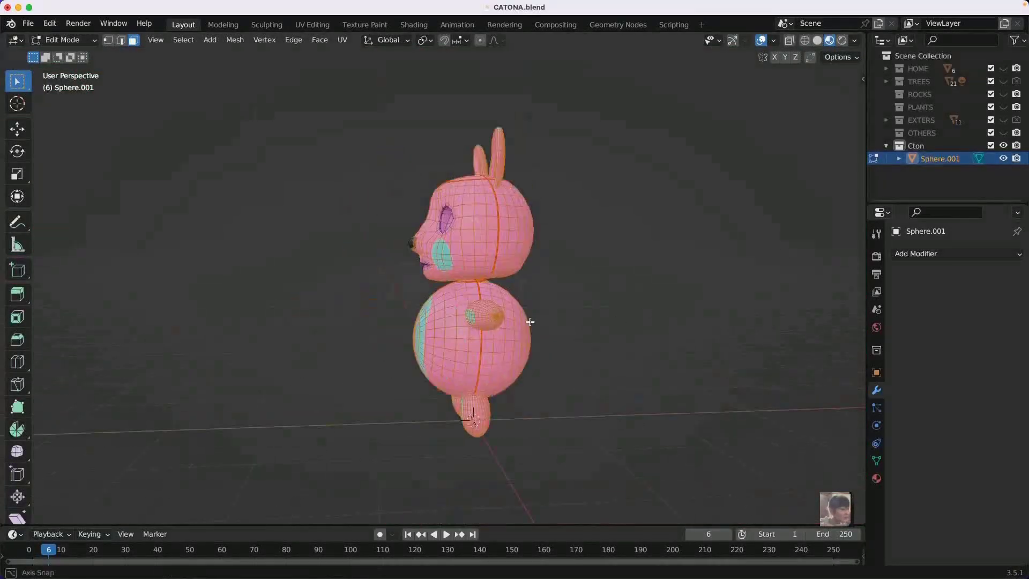
{"action": "left_click", "coordinate": [877, 461]}
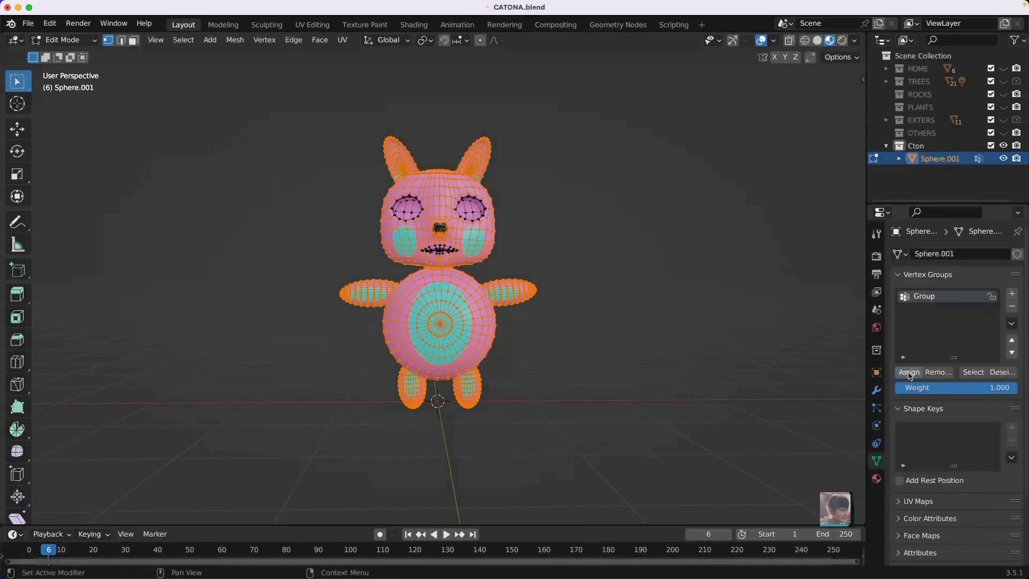
{"action": "key", "text": "Tab"}
{"action": "left_click", "coordinate": [876, 479]}
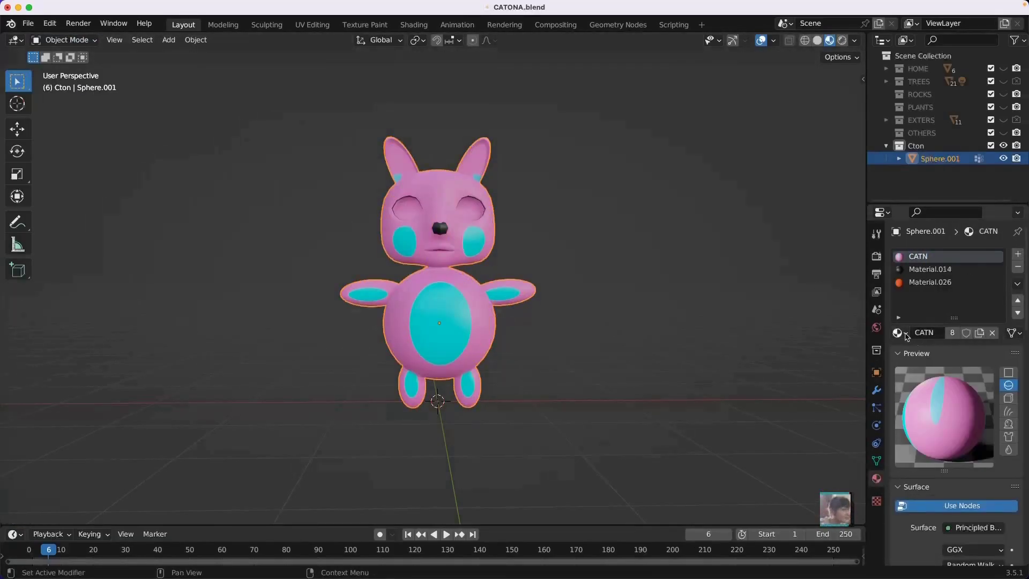
Step: Add a hair particle system to the character
{"action": "left_click", "coordinate": [877, 425]}
{"action": "left_click", "coordinate": [984, 323]}
{"action": "scroll", "coordinate": [954, 376], "scroll_direction": "down", "scroll_amount": 5}
{"action": "scroll", "coordinate": [973, 427], "scroll_direction": "down", "scroll_amount": 5}
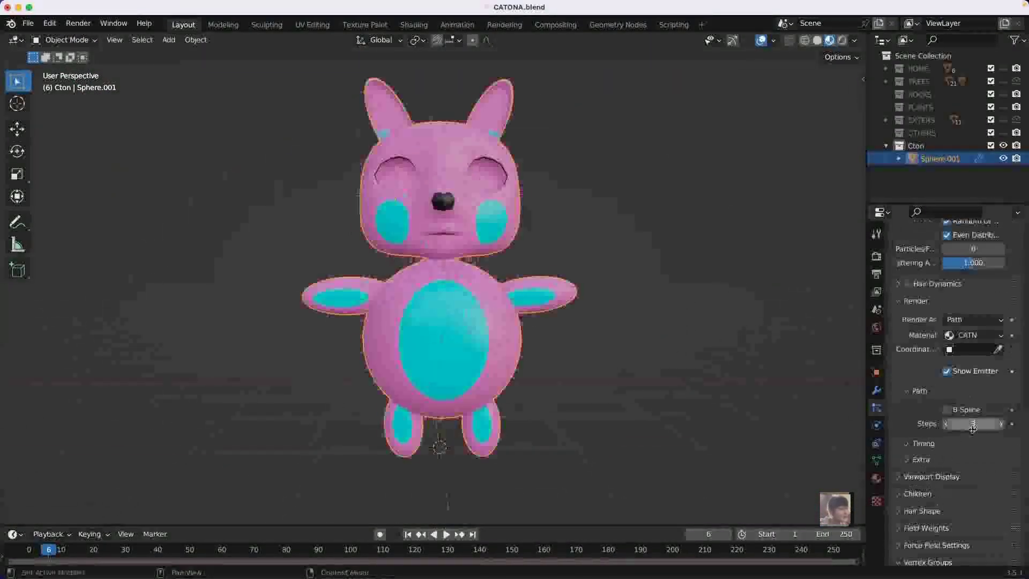
{"action": "scroll", "coordinate": [973, 427], "scroll_direction": "up", "scroll_amount": 5}
{"action": "scroll", "coordinate": [981, 402], "scroll_direction": "up", "scroll_amount": 5}
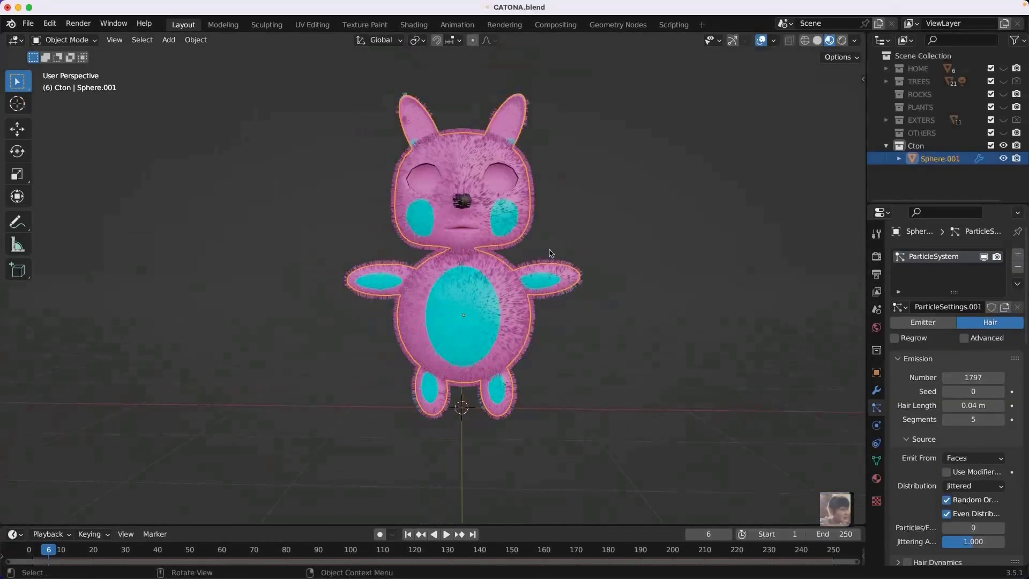
Step: Check the mesh's vertex groups in Edit Mode, then reopen the hair particle settings
{"action": "key", "text": "Tab"}
{"action": "scroll", "coordinate": [628, 306], "scroll_direction": "up", "scroll_amount": 3}
{"action": "middle_click_drag", "start_coordinate": [628, 306], "coordinate": [482, 241]}
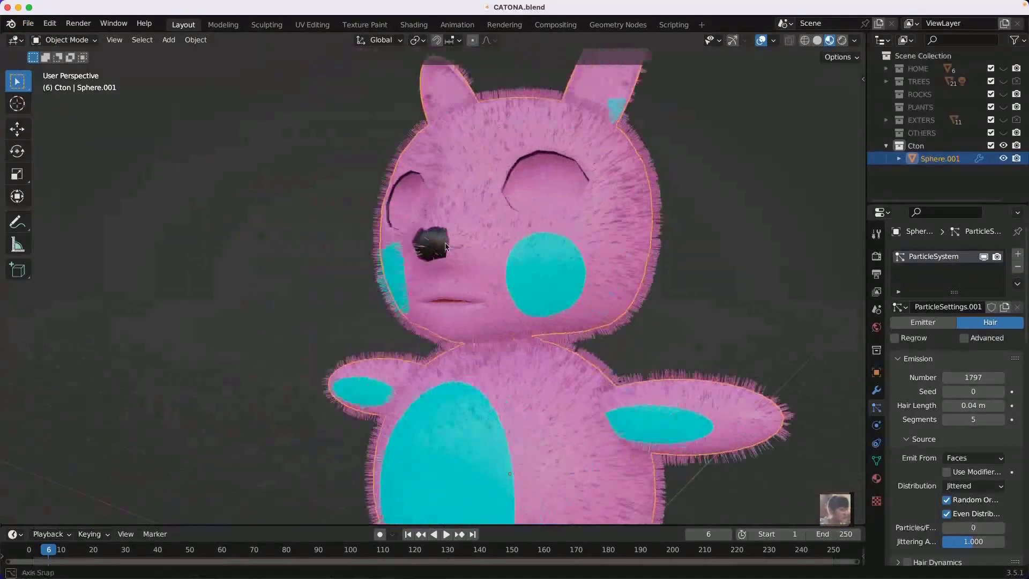
{"action": "scroll", "coordinate": [385, 203], "scroll_direction": "up", "scroll_amount": 4}
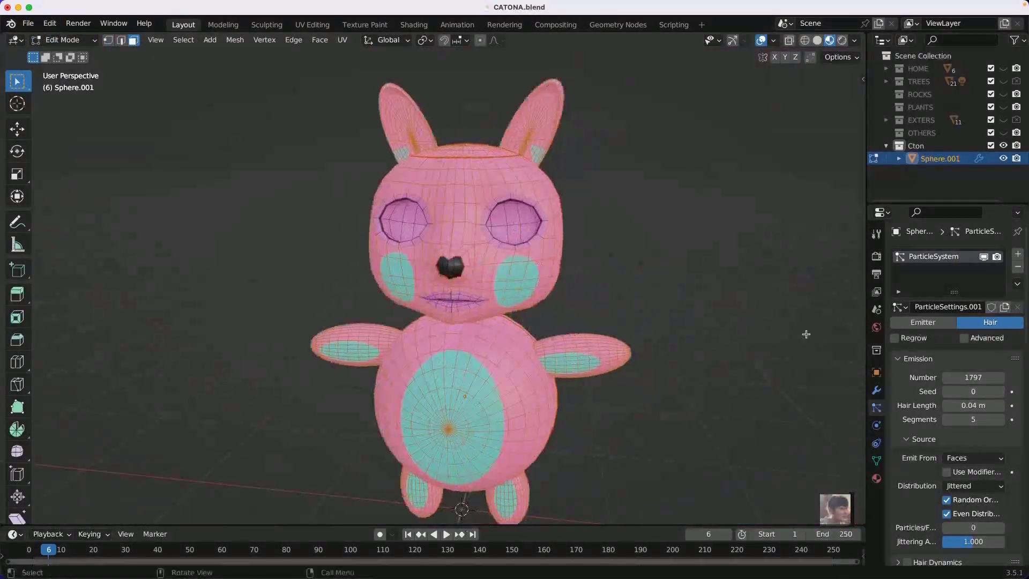
{"action": "left_click", "coordinate": [876, 461]}
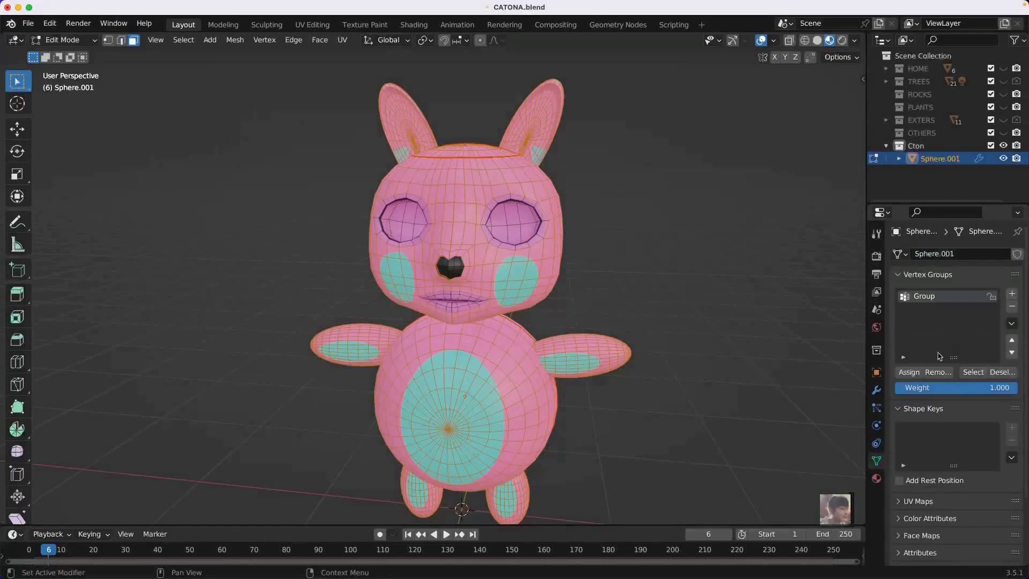
{"action": "key", "text": "Tab"}
{"action": "scroll", "coordinate": [911, 482], "scroll_direction": "down", "scroll_amount": 5}
{"action": "left_click", "coordinate": [914, 537]}
{"action": "scroll", "coordinate": [906, 472], "scroll_direction": "down", "scroll_amount": 3}
{"action": "left_click", "coordinate": [877, 407]}
{"action": "scroll", "coordinate": [483, 268], "scroll_direction": "up", "scroll_amount": 3}
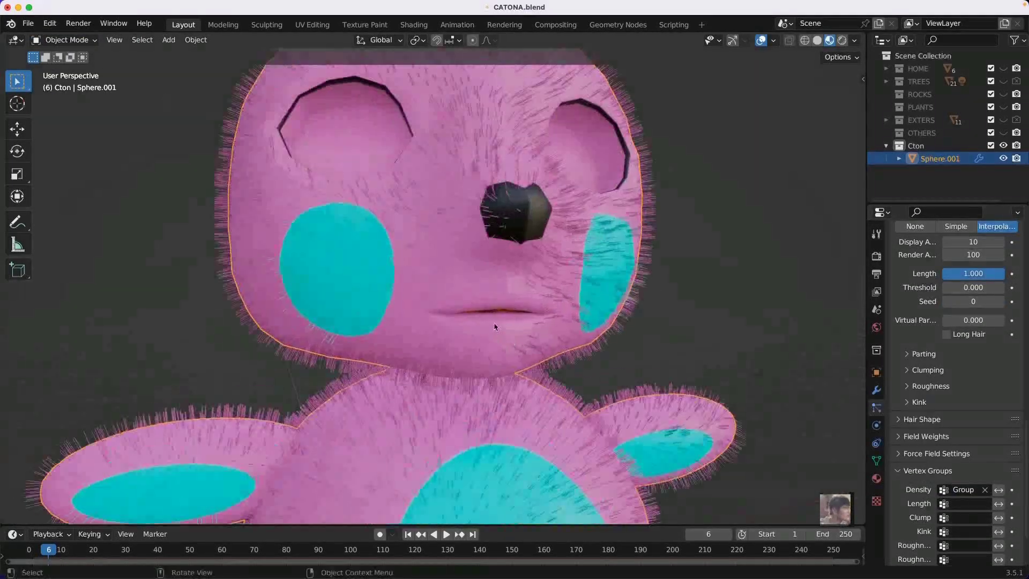
{"action": "key", "text": "Tab"}
Step: Set the hair's Vertex Groups Density to Group
{"action": "left_click", "coordinate": [877, 461]}
{"action": "left_click", "coordinate": [915, 374]}
{"action": "key", "text": "Tab"}
{"action": "scroll", "coordinate": [590, 321], "scroll_direction": "down", "scroll_amount": 3}
{"action": "left_click", "coordinate": [876, 407]}
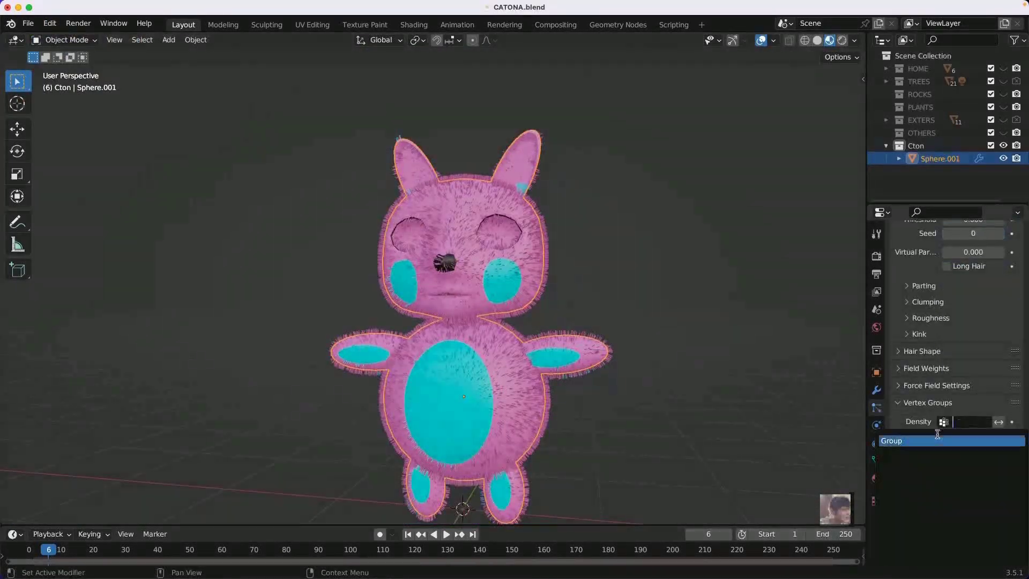
{"action": "scroll", "coordinate": [533, 349], "scroll_direction": "up", "scroll_amount": 5}
{"action": "left_click", "coordinate": [64, 39]}
Step: Enter Particle Edit, return to Object Mode, and add a new material slot
{"action": "left_click", "coordinate": [69, 138]}
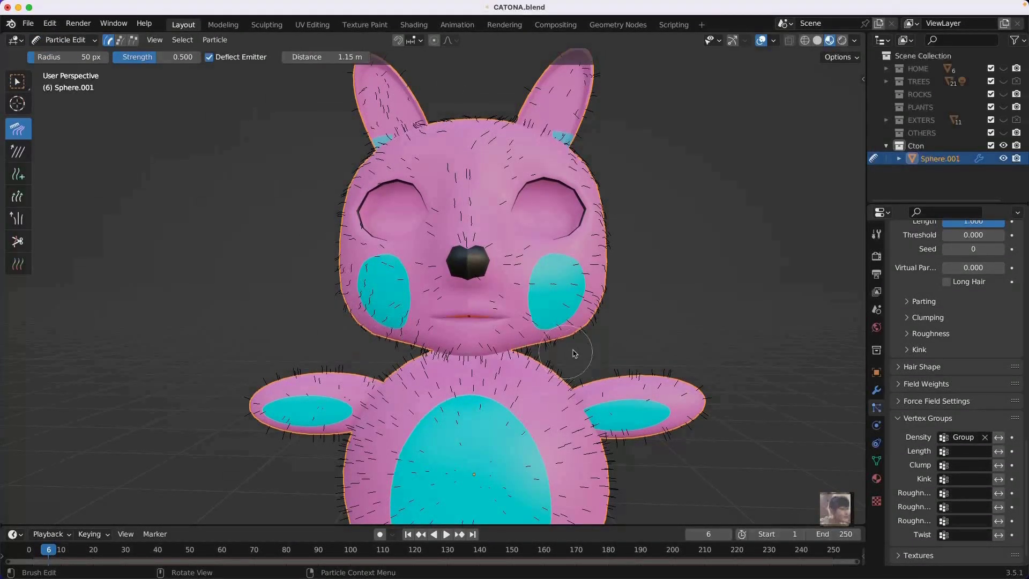
{"action": "scroll", "coordinate": [424, 245], "scroll_direction": "down", "scroll_amount": 2}
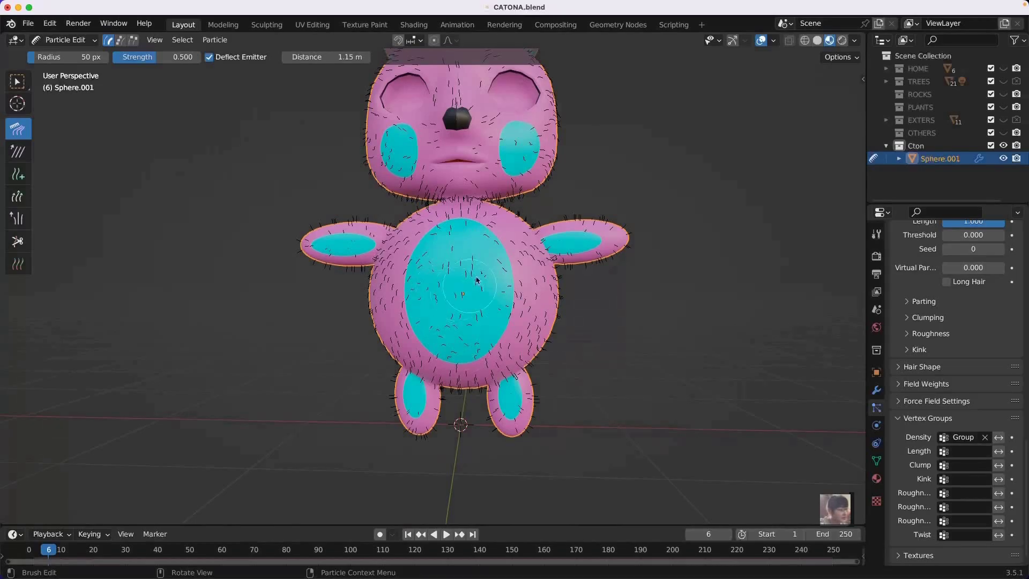
{"action": "scroll", "coordinate": [344, 276], "scroll_direction": "down", "scroll_amount": 2}
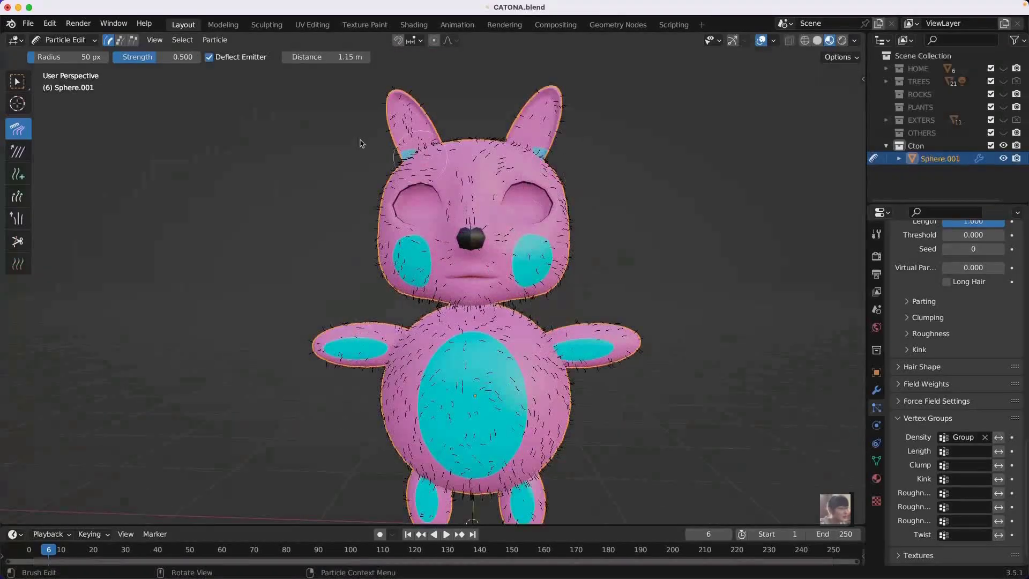
{"action": "left_click", "coordinate": [64, 40]}
{"action": "left_click", "coordinate": [59, 54]}
{"action": "left_click", "coordinate": [876, 478]}
{"action": "type", "text": "Hair"}
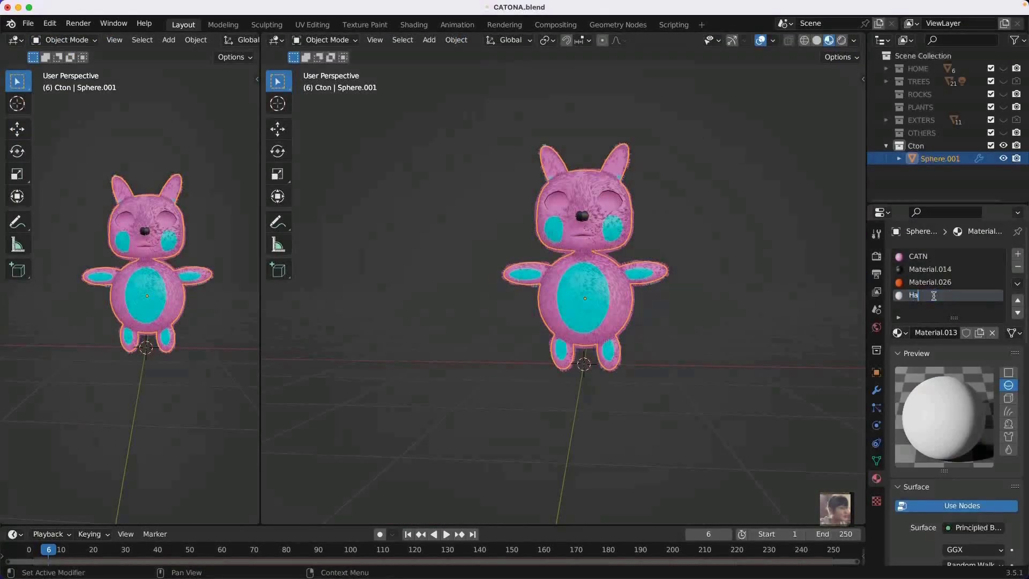
Step: Add a Principled Hair BSDF node connected to the Material Output
{"action": "type", "text": "hA"}
{"action": "key", "text": "Return"}
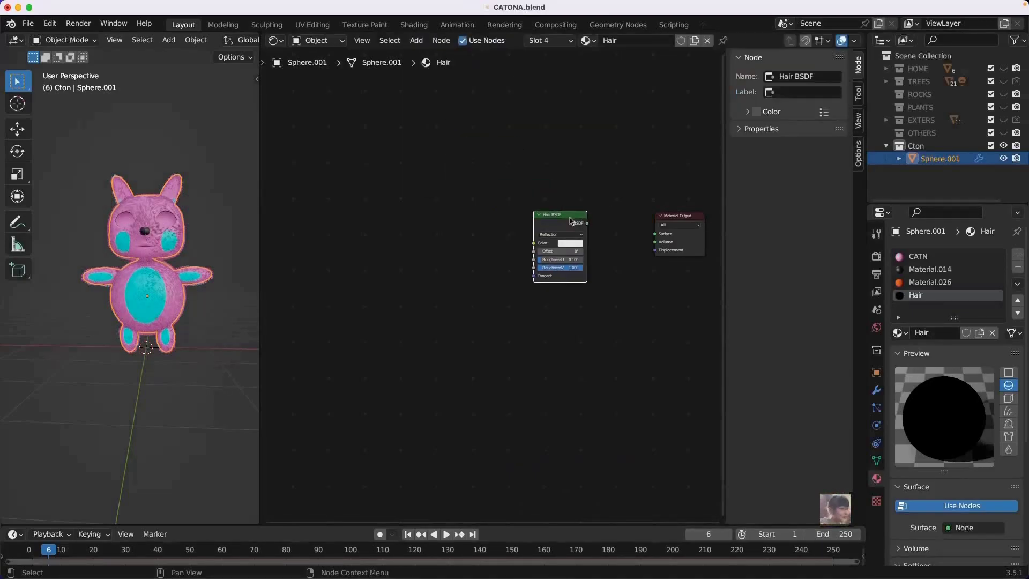
{"action": "key", "text": "Escape"}
{"action": "key", "text": "shift+a"}
{"action": "type", "text": "hAI"}
{"action": "key", "text": "Down"}
{"action": "key", "text": "Return"}
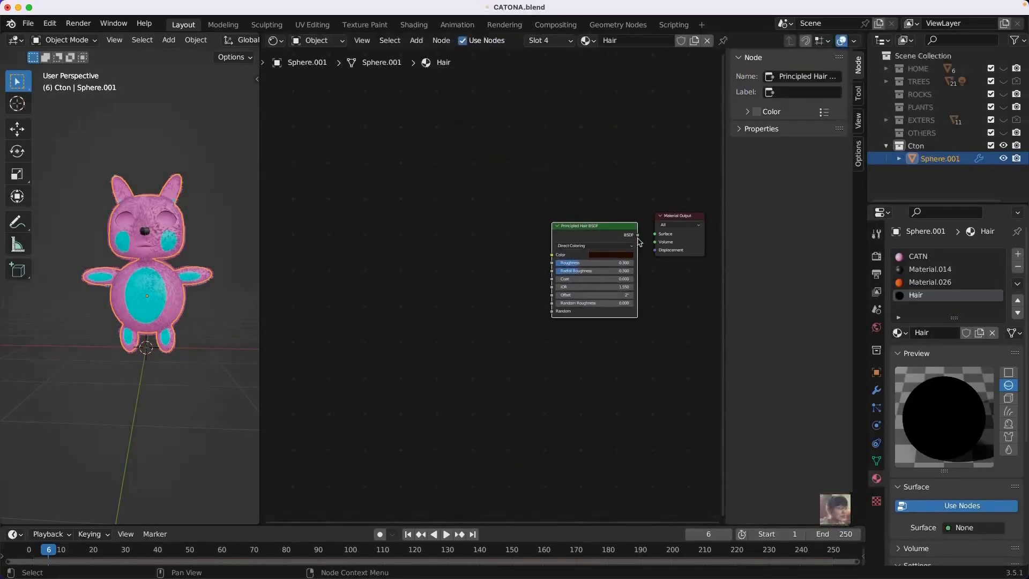
Step: Feed a catonima.png Image Texture into the hair shader's Color input
{"action": "key", "text": "shift+a"}
{"action": "key", "text": "Return"}
{"action": "left_click", "coordinate": [458, 236]}
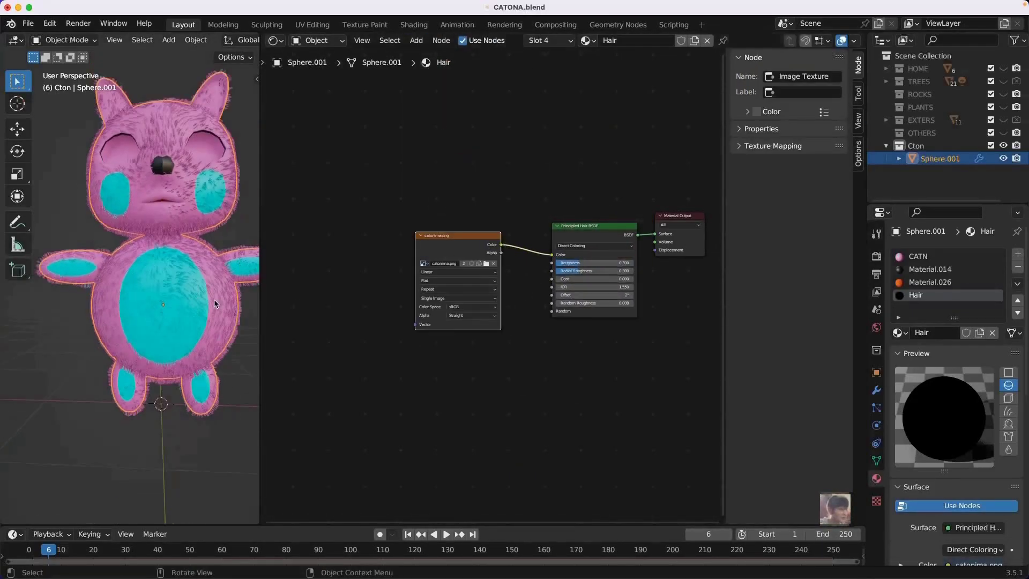
{"action": "left_click", "coordinate": [877, 408]}
{"action": "scroll", "coordinate": [171, 308], "scroll_direction": "up", "scroll_amount": 3}
{"action": "middle_click_drag", "start_coordinate": [172, 308], "coordinate": [193, 308]}
{"action": "left_click", "coordinate": [876, 478]}
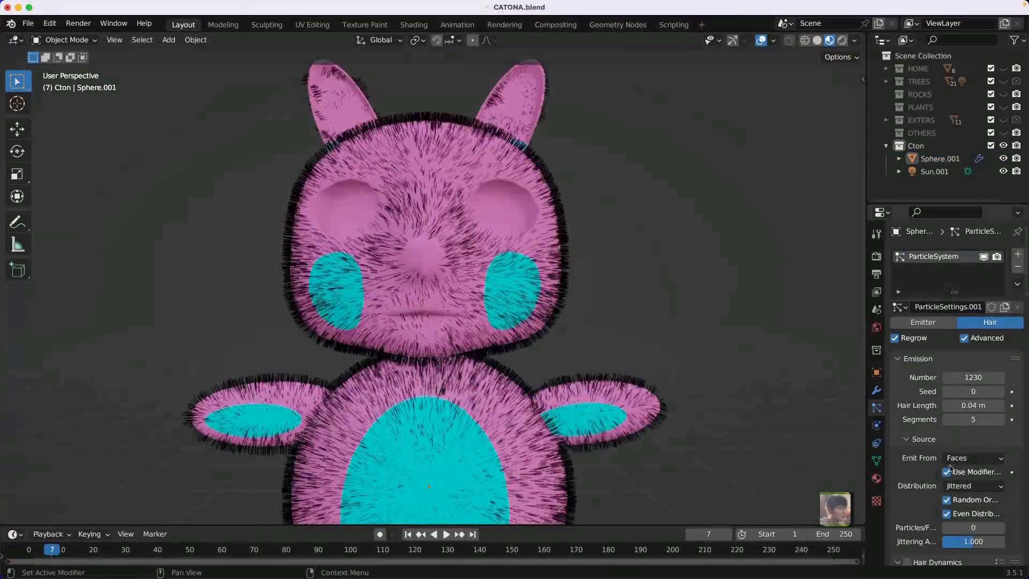
Step: Enter Particle Edit mode and set the hair brush radius to 52 px
{"action": "scroll", "coordinate": [951, 468], "scroll_direction": "down", "scroll_amount": 10}
{"action": "key", "text": "ctrl+Tab"}
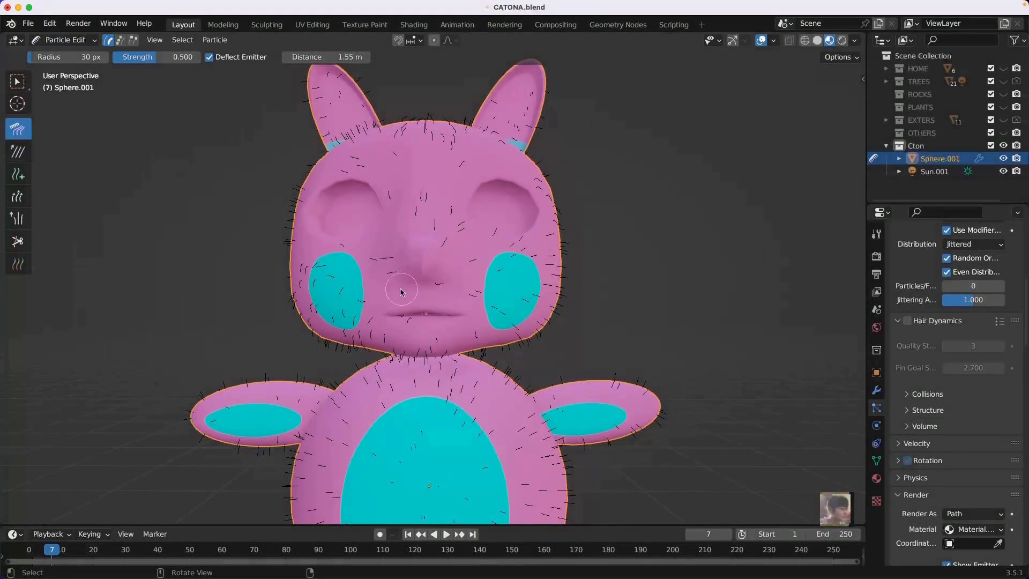
{"action": "scroll", "coordinate": [487, 311], "scroll_direction": "down", "scroll_amount": 3}
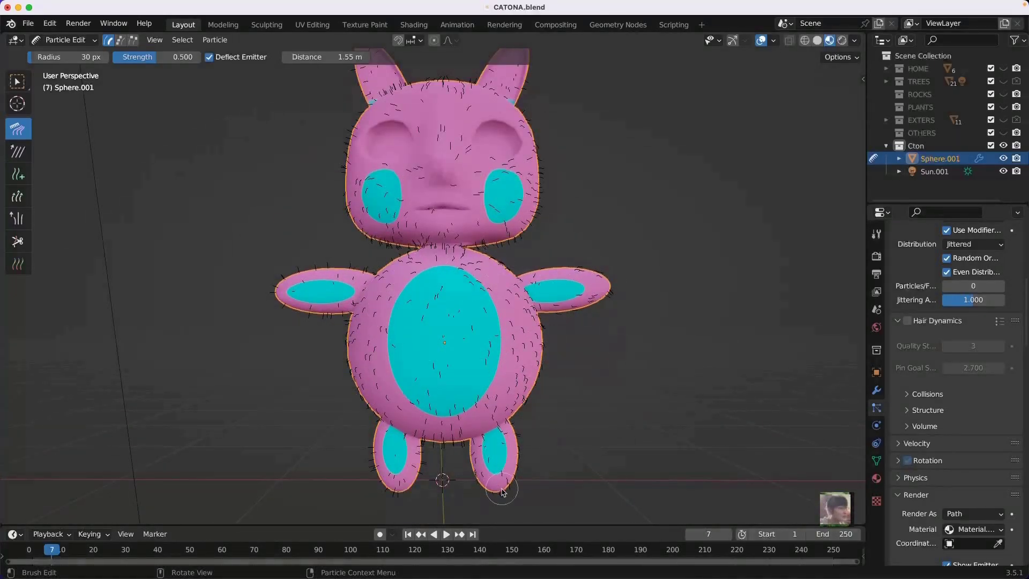
{"action": "scroll", "coordinate": [361, 272], "scroll_direction": "up", "scroll_amount": 5, "text": "shift"}
{"action": "middle_click_drag", "start_coordinate": [513, 231], "coordinate": [562, 157]}
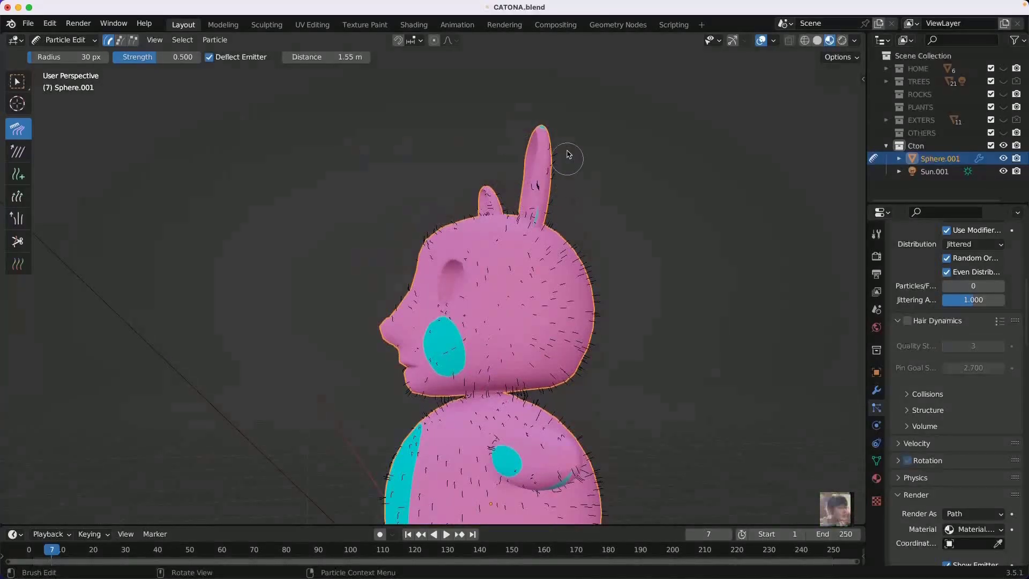
{"action": "key", "text": "f"}
Step: Orbit around the character's back and face, then enter Edit Mode at the mouth
{"action": "scroll", "coordinate": [438, 412], "scroll_direction": "down", "scroll_amount": 2}
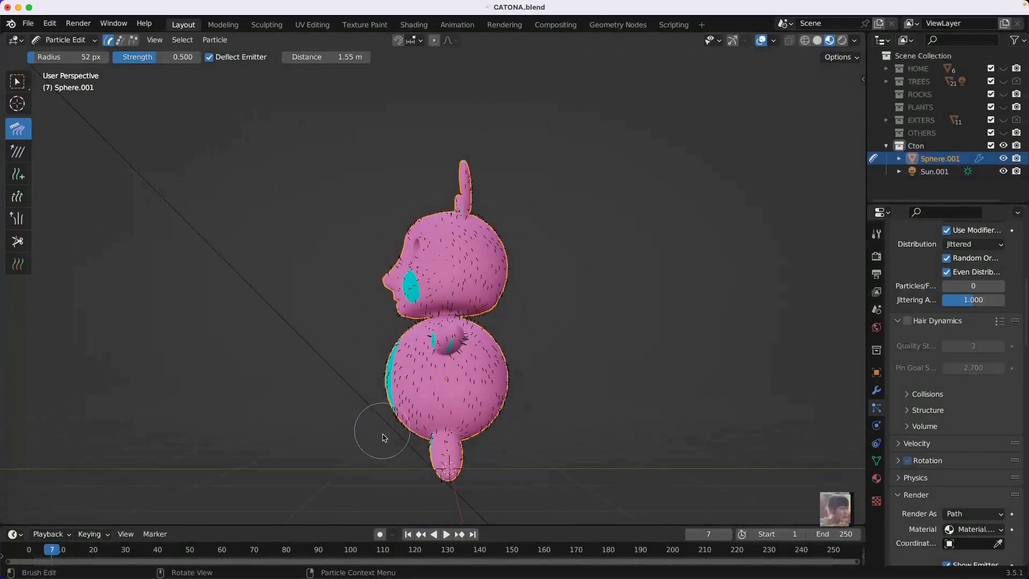
{"action": "middle_click_drag", "start_coordinate": [384, 437], "coordinate": [474, 482]}
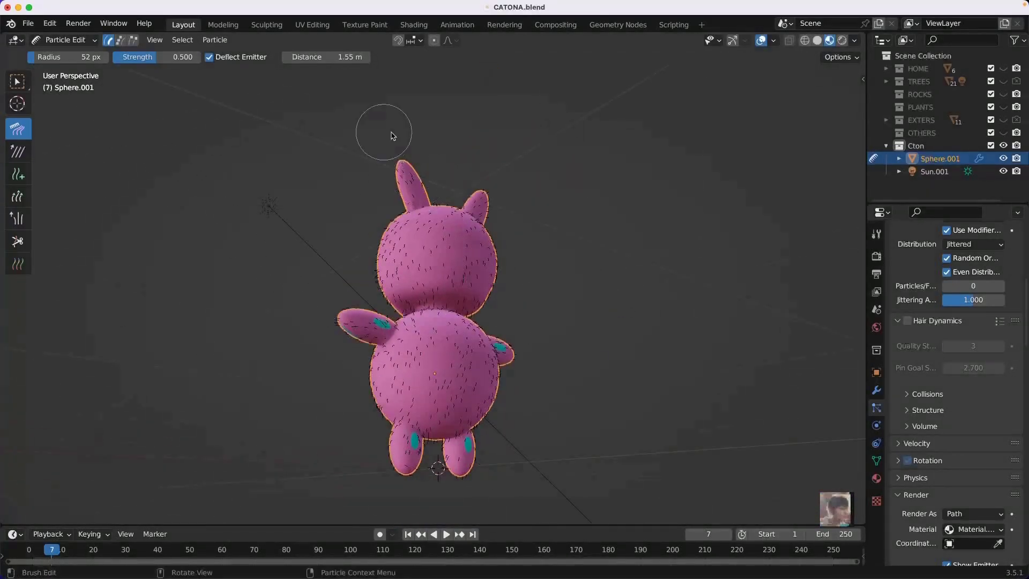
{"action": "middle_click_drag", "start_coordinate": [386, 130], "coordinate": [432, 92]}
{"action": "scroll", "coordinate": [432, 92], "scroll_direction": "up", "scroll_amount": 4}
{"action": "scroll", "coordinate": [306, 135], "scroll_direction": "down", "scroll_amount": 5}
{"action": "scroll", "coordinate": [305, 135], "scroll_direction": "up", "scroll_amount": 5}
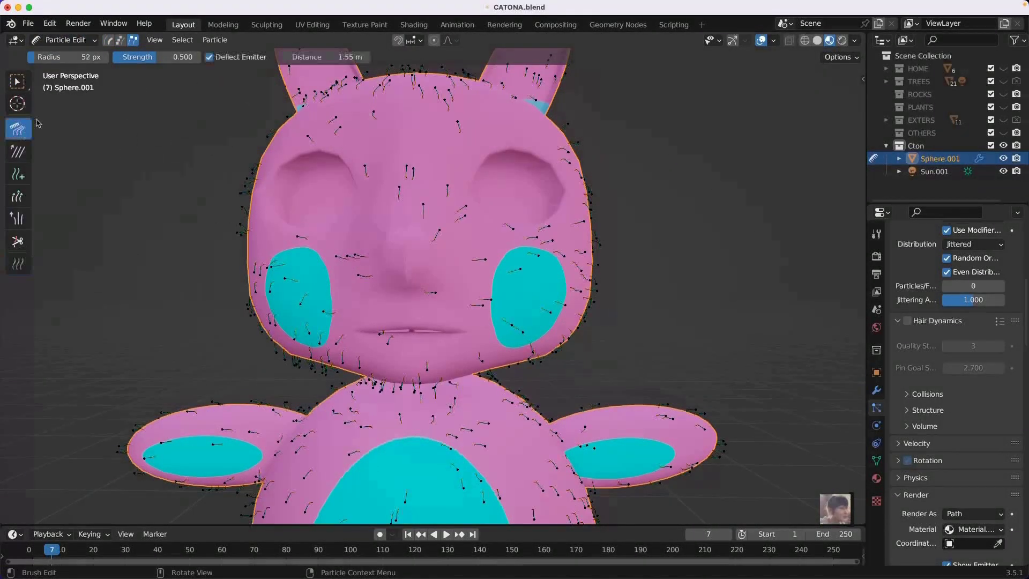
{"action": "scroll", "coordinate": [402, 307], "scroll_direction": "down", "scroll_amount": 5}
{"action": "key", "text": "Tab"}
{"action": "scroll", "coordinate": [402, 307], "scroll_direction": "up", "scroll_amount": 5}
Step: Assign the orange Material.021 to the selected lip faces
{"action": "scroll", "coordinate": [402, 307], "scroll_direction": "up", "scroll_amount": 3}
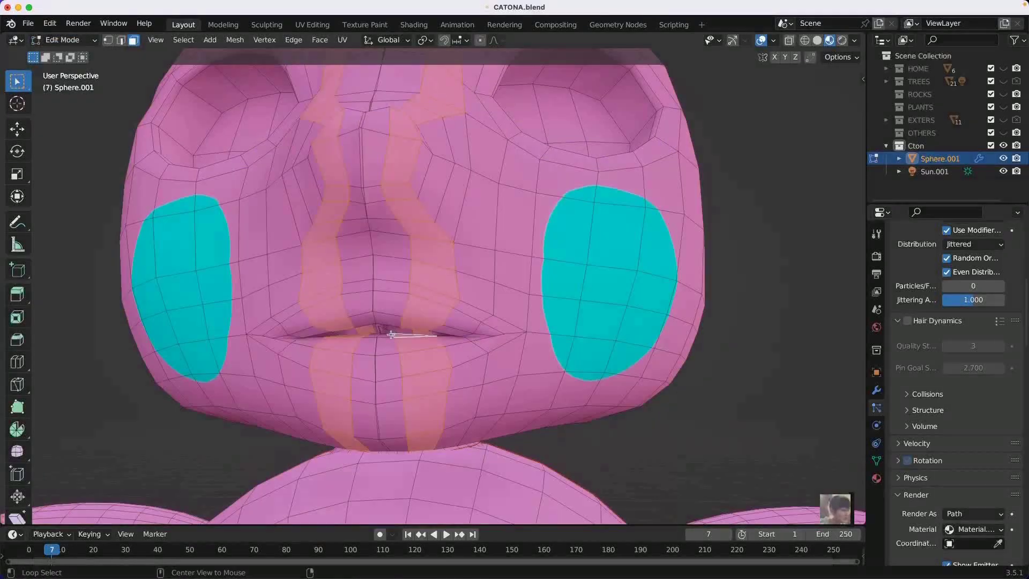
{"action": "scroll", "coordinate": [402, 307], "scroll_direction": "up", "scroll_amount": 2}
{"action": "scroll", "coordinate": [402, 307], "scroll_direction": "up", "scroll_amount": 3}
{"action": "scroll", "coordinate": [466, 162], "scroll_direction": "down", "scroll_amount": 5}
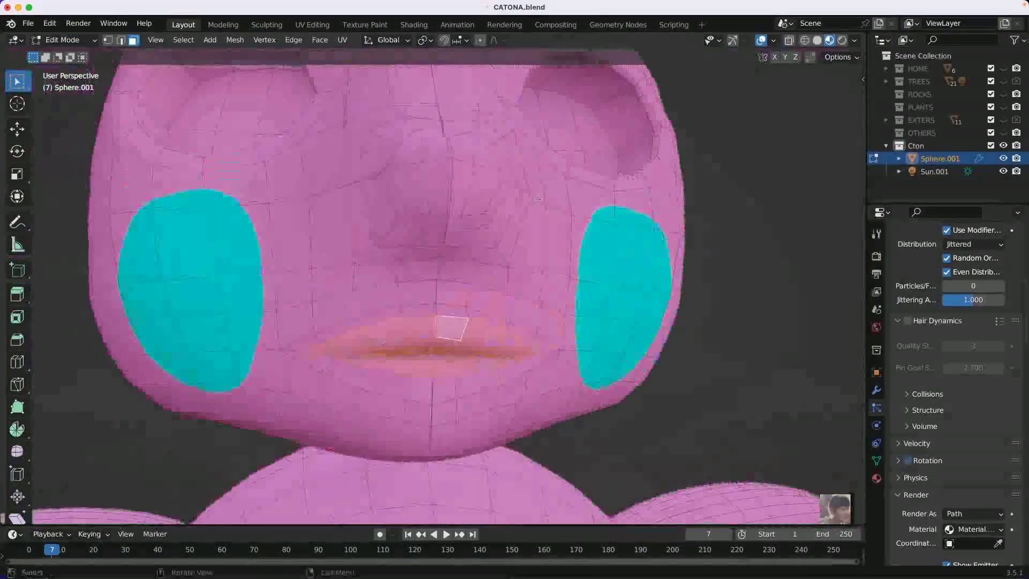
{"action": "scroll", "coordinate": [466, 162], "scroll_direction": "down", "scroll_amount": 4}
{"action": "left_click", "coordinate": [876, 478]}
{"action": "left_click", "coordinate": [973, 421]}
Step: Give the new eye-rim Material.022 a black Base Color and return to Object Mode
{"action": "scroll", "coordinate": [954, 407], "scroll_direction": "up", "scroll_amount": 8}
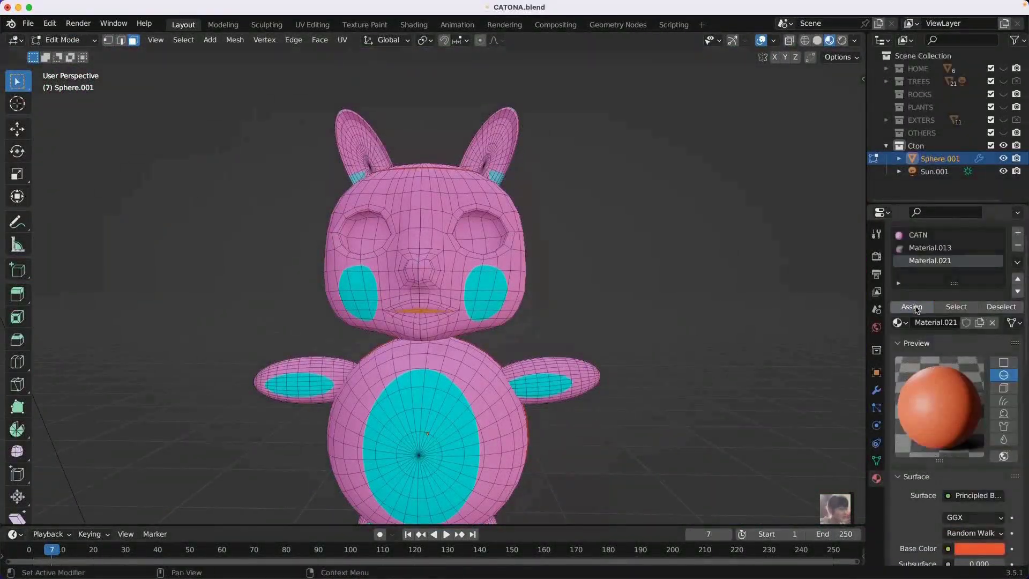
{"action": "scroll", "coordinate": [600, 187], "scroll_direction": "up", "scroll_amount": 4}
{"action": "left_click", "coordinate": [1011, 250]}
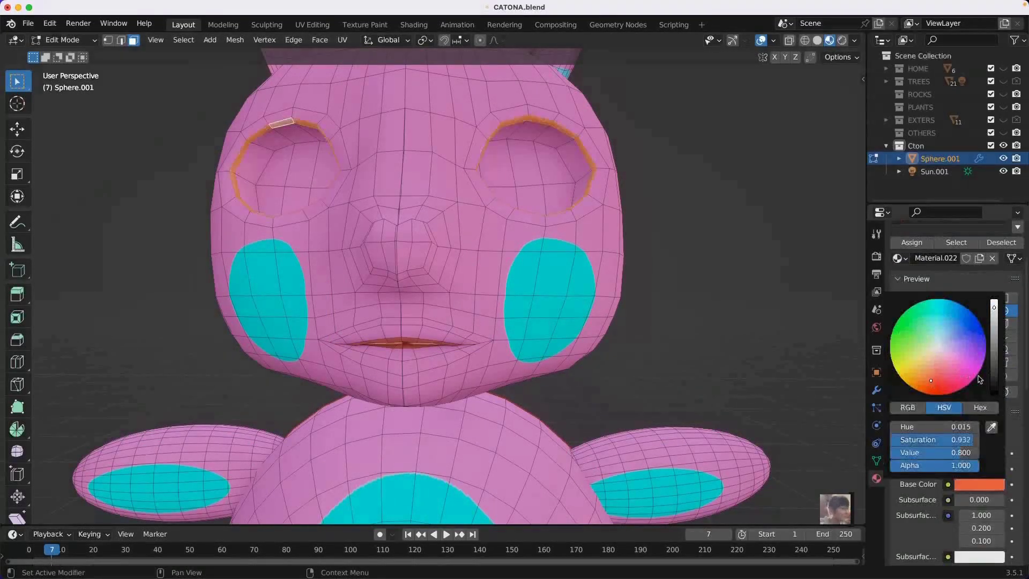
{"action": "key", "text": "Tab"}
{"action": "scroll", "coordinate": [554, 361], "scroll_direction": "down", "scroll_amount": 5}
{"action": "scroll", "coordinate": [793, 327], "scroll_direction": "up", "scroll_amount": 4}
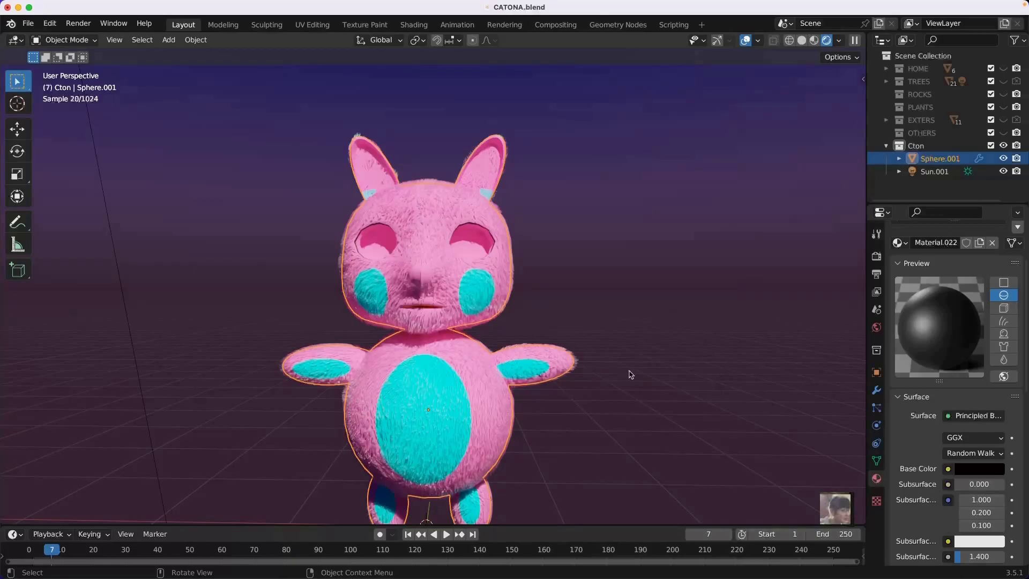
Step: Set material Metallic to 0.347 and Roughness to 1.000, then review the hair particle settings
{"action": "scroll", "coordinate": [901, 464], "scroll_direction": "down", "scroll_amount": 10}
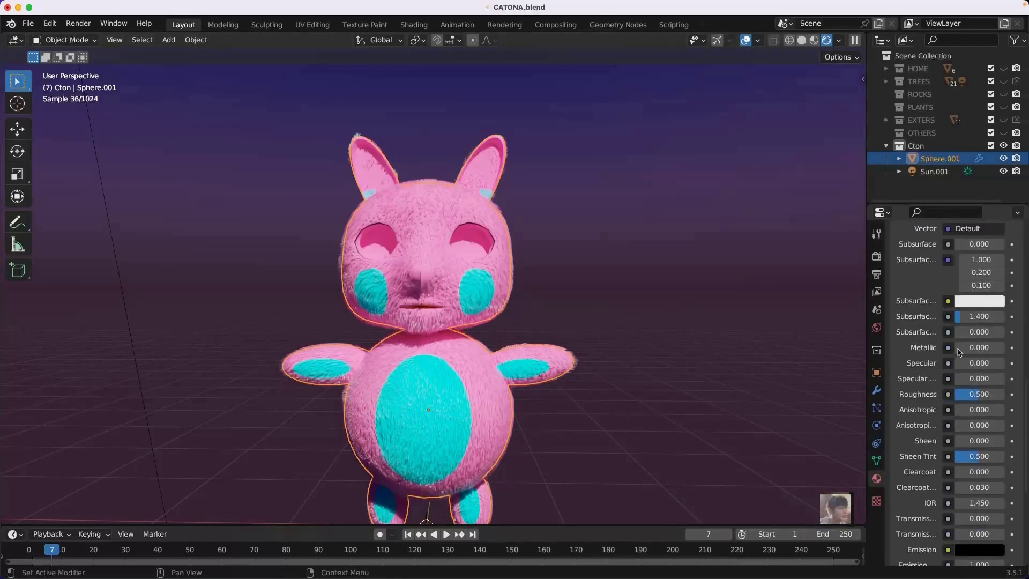
{"action": "left_click_drag", "start_coordinate": [970, 348], "coordinate": [980, 347]}
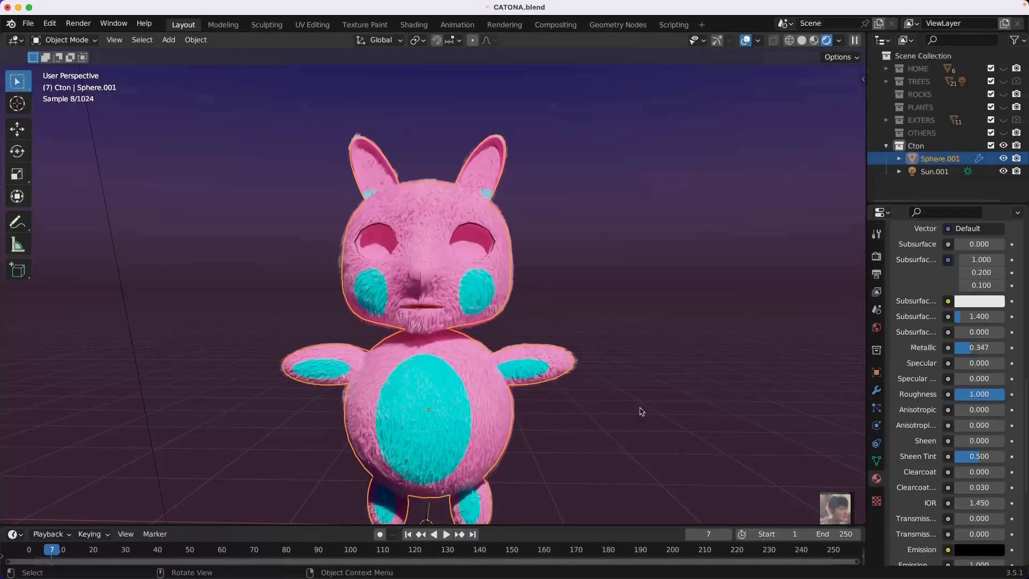
{"action": "left_click", "coordinate": [876, 407]}
{"action": "scroll", "coordinate": [954, 376], "scroll_direction": "down", "scroll_amount": 3}
{"action": "scroll", "coordinate": [965, 348], "scroll_direction": "up", "scroll_amount": 8}
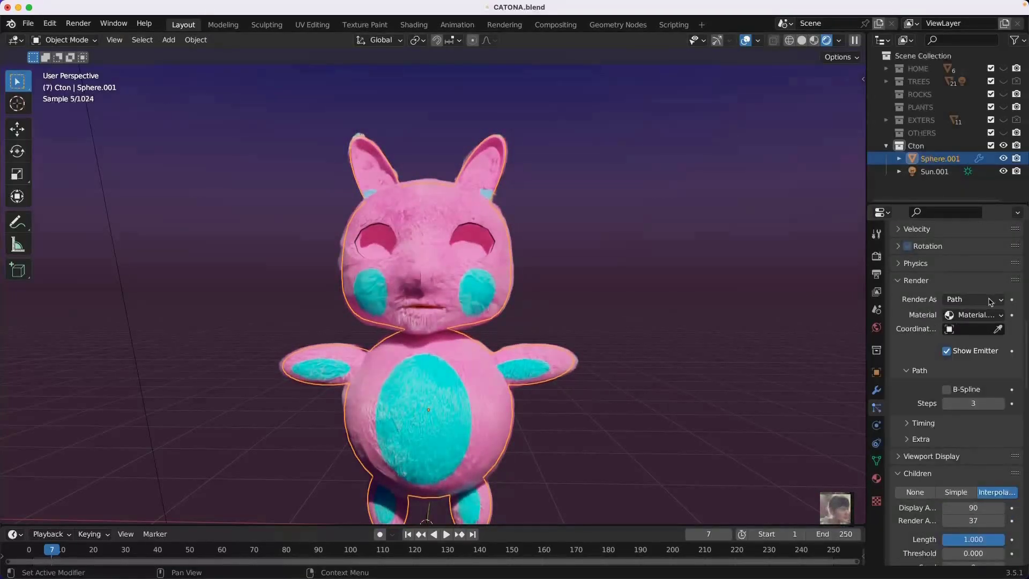
{"action": "scroll", "coordinate": [954, 375], "scroll_direction": "up", "scroll_amount": 5}
{"action": "scroll", "coordinate": [922, 386], "scroll_direction": "up", "scroll_amount": 5}
{"action": "scroll", "coordinate": [892, 407], "scroll_direction": "up", "scroll_amount": 5}
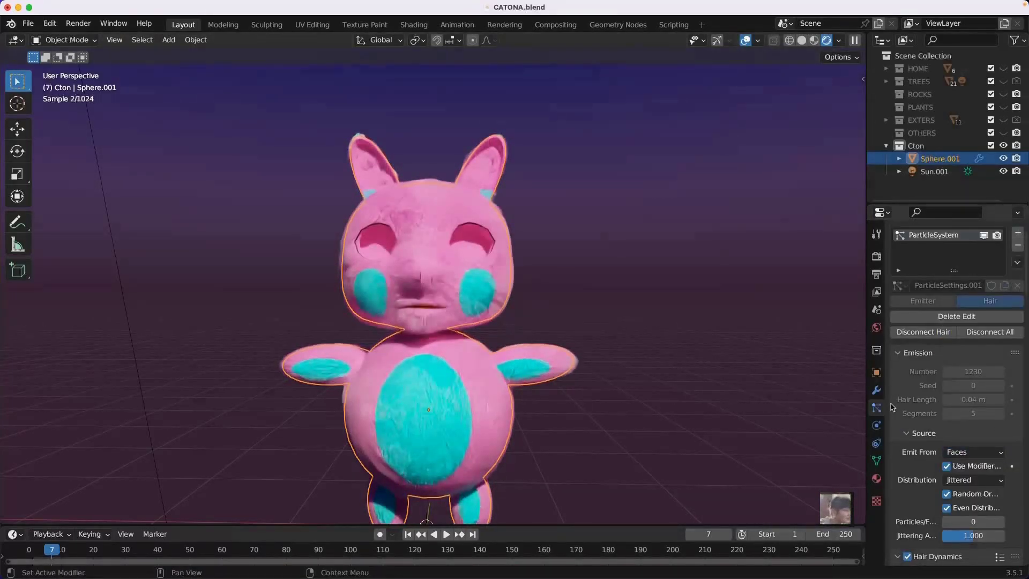
Step: View the Particle and Subdivision modifier stack, then go back into Edit Mode
{"action": "left_click", "coordinate": [877, 390]}
{"action": "left_click", "coordinate": [917, 254]}
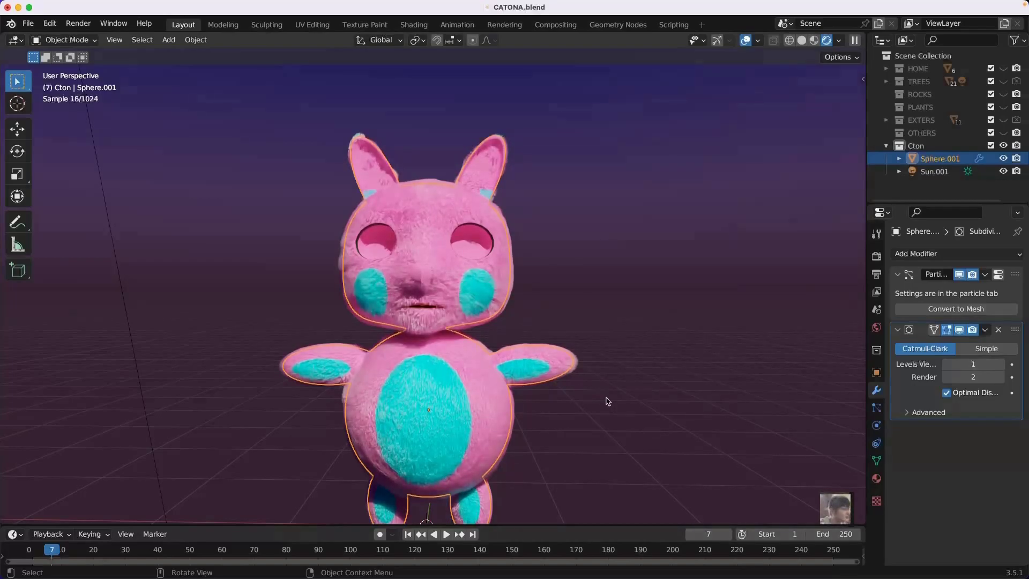
{"action": "key", "text": "Tab"}
Step: Circle-select part of the head, try a first move, and check the hair in Object Mode
{"action": "mouse_move", "coordinate": [533, 223]}
{"action": "middle_mouse_down"}
{"action": "mouse_move", "coordinate": [556, 180]}
{"action": "mouse_move", "coordinate": [604, 244]}
{"action": "middle_mouse_up"}
{"action": "key", "text": "c"}
{"action": "key", "text": "Escape"}
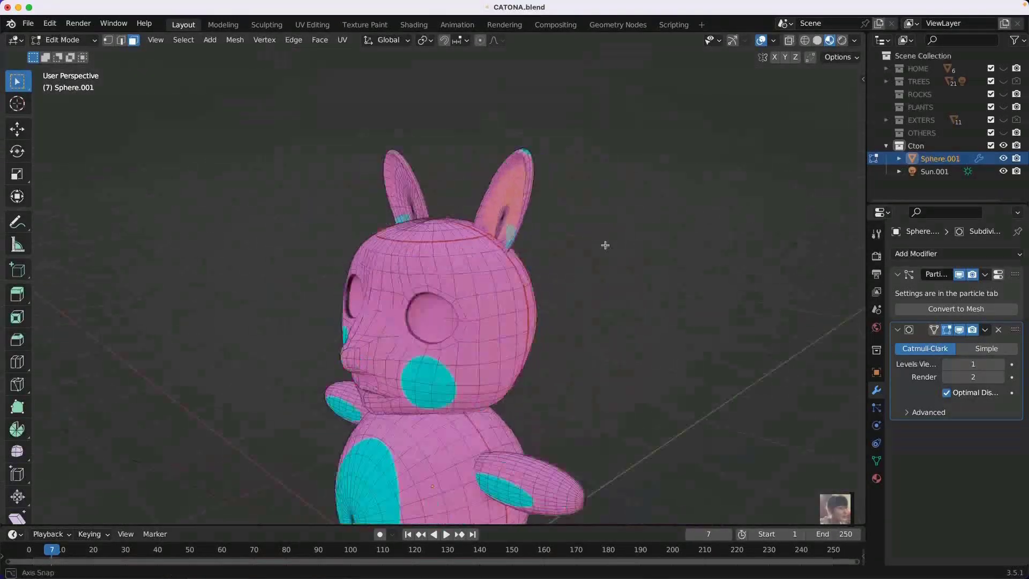
{"action": "key", "text": "g"}
{"action": "key", "text": "Escape"}
{"action": "middle_click_drag", "start_coordinate": [513, 261], "coordinate": [541, 300]}
{"action": "scroll", "coordinate": [542, 300], "scroll_direction": "up", "scroll_amount": 3}
{"action": "scroll", "coordinate": [541, 300], "scroll_direction": "down", "scroll_amount": 5}
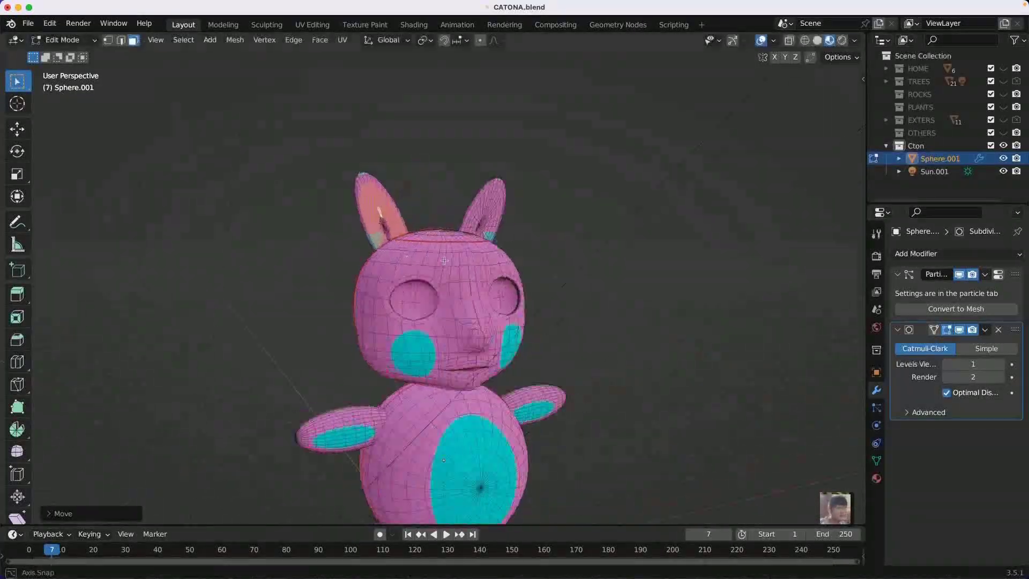
{"action": "key", "text": "Tab"}
{"action": "key", "text": "Tab"}
{"action": "scroll", "coordinate": [562, 339], "scroll_direction": "up", "scroll_amount": 5}
{"action": "mouse_move", "coordinate": [562, 339]}
{"action": "middle_mouse_down"}
{"action": "mouse_move", "coordinate": [536, 322]}
{"action": "mouse_move", "coordinate": [569, 332]}
{"action": "middle_mouse_up"}
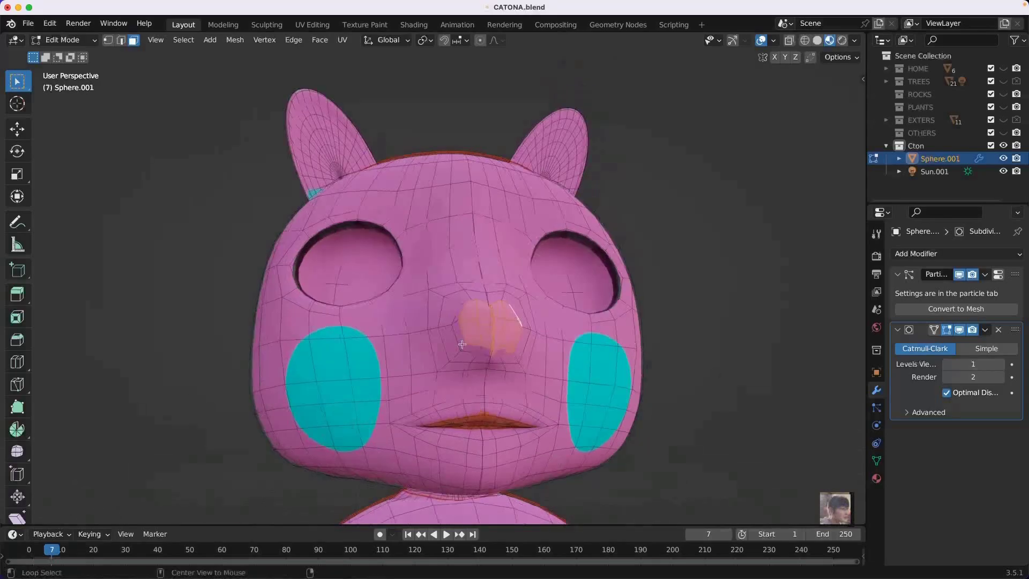
{"action": "left_click", "coordinate": [877, 478]}
{"action": "scroll", "coordinate": [389, 356], "scroll_direction": "down", "scroll_amount": 3}
Step: Turn on proportional editing and push the face vertices forward in vertex mode
{"action": "key", "text": "1"}
{"action": "key", "text": "o"}
{"action": "key", "text": "g"}
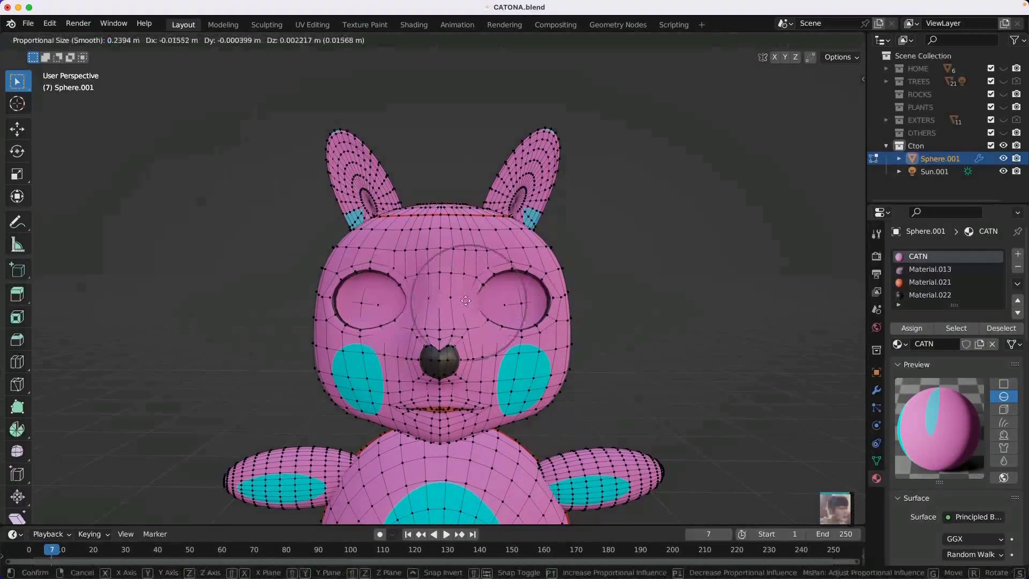
{"action": "key", "text": "Escape"}
{"action": "middle_click_drag", "start_coordinate": [389, 356], "coordinate": [482, 343]}
{"action": "key", "text": "g"}
{"action": "left_click", "coordinate": [545, 372]}
{"action": "key", "text": "g"}
{"action": "mouse_move", "coordinate": [544, 372]}
{"action": "middle_mouse_down"}
{"action": "mouse_move", "coordinate": [515, 322]}
{"action": "mouse_move", "coordinate": [482, 322]}
{"action": "middle_mouse_up"}
{"action": "left_click", "coordinate": [516, 319]}
Step: Pull the cheek and nose vertices into shape with a proportional move
{"action": "scroll", "coordinate": [482, 322], "scroll_direction": "up", "scroll_amount": 3}
{"action": "key", "text": "g"}
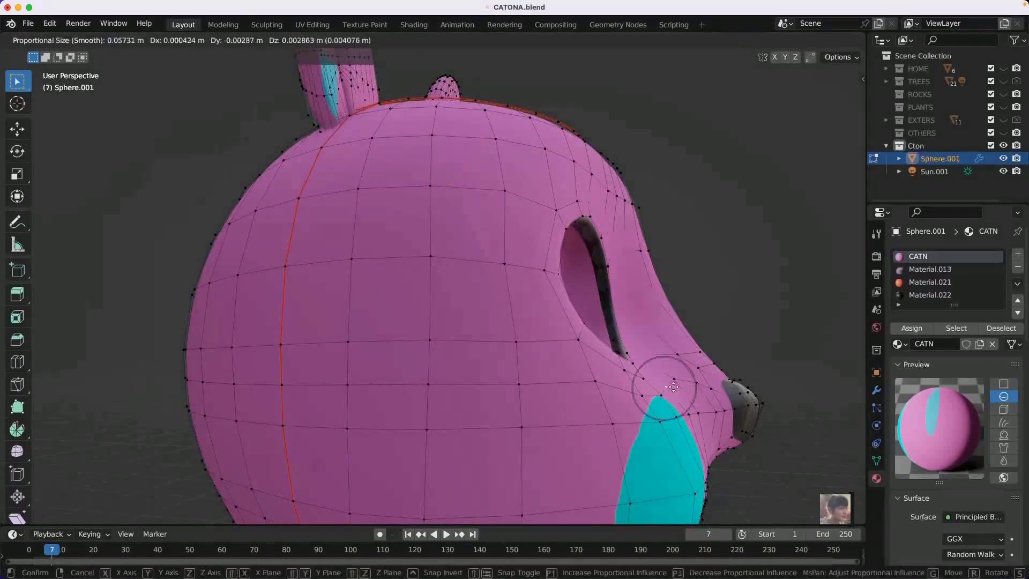
{"action": "left_click", "coordinate": [643, 375]}
{"action": "mouse_move", "coordinate": [643, 375]}
{"action": "middle_mouse_down"}
{"action": "mouse_move", "coordinate": [479, 317]}
{"action": "mouse_move", "coordinate": [499, 402]}
{"action": "middle_mouse_up"}
{"action": "left_click", "coordinate": [489, 319]}
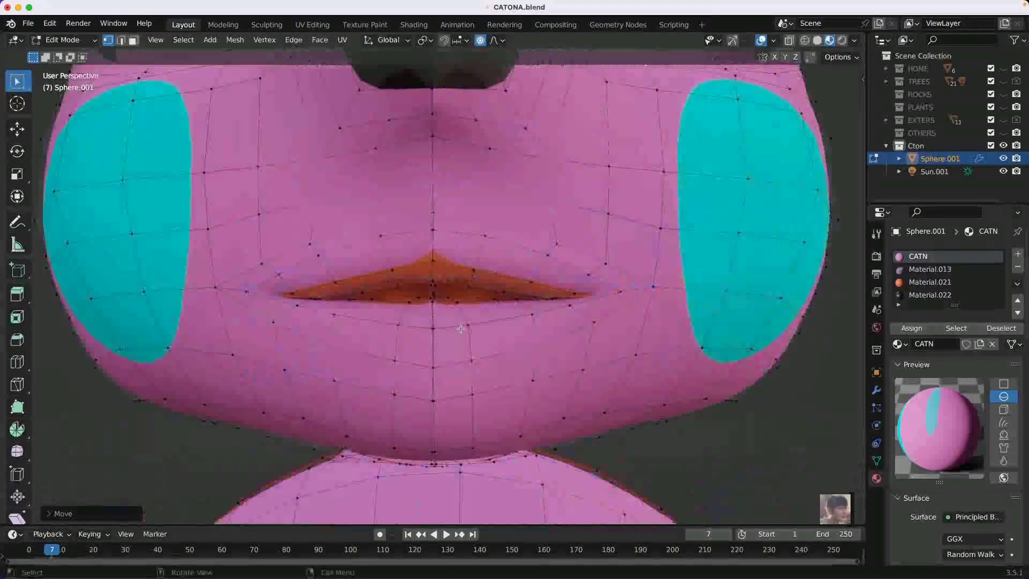
{"action": "scroll", "coordinate": [499, 402], "scroll_direction": "up", "scroll_amount": 3}
{"action": "scroll", "coordinate": [499, 402], "scroll_direction": "down", "scroll_amount": 2}
{"action": "scroll", "coordinate": [499, 402], "scroll_direction": "down", "scroll_amount": 5}
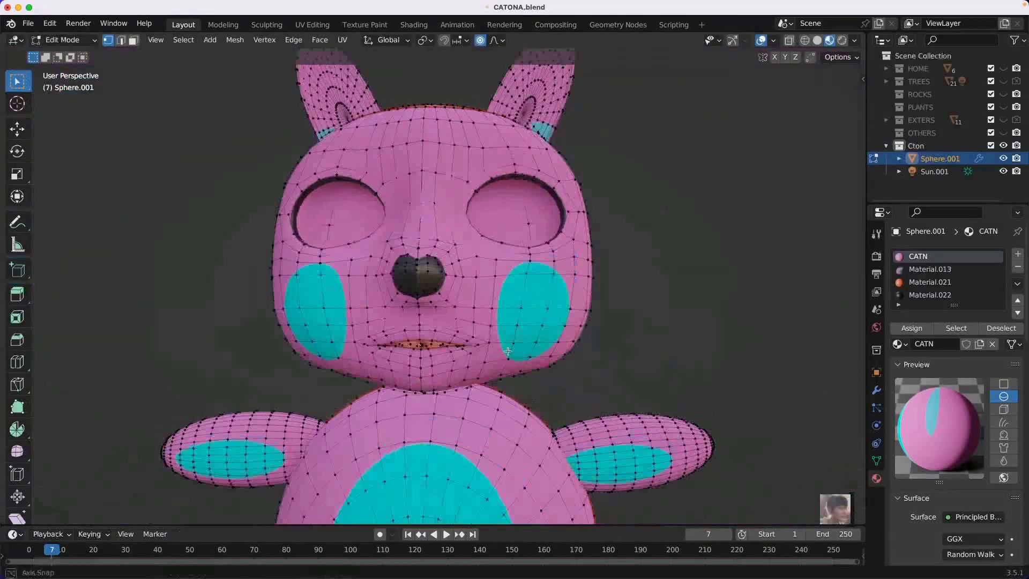
{"action": "scroll", "coordinate": [457, 384], "scroll_direction": "up", "scroll_amount": 3}
Step: Return to Object Mode and add a new UV Sphere beside the character
{"action": "left_click", "coordinate": [651, 416]}
{"action": "left_click", "coordinate": [65, 40]}
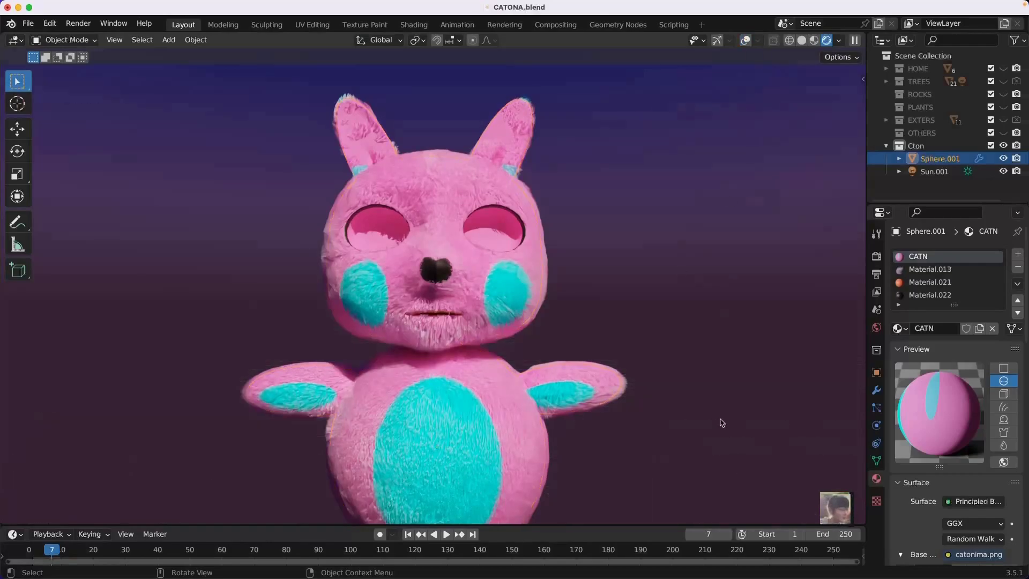
{"action": "left_click", "coordinate": [877, 408]}
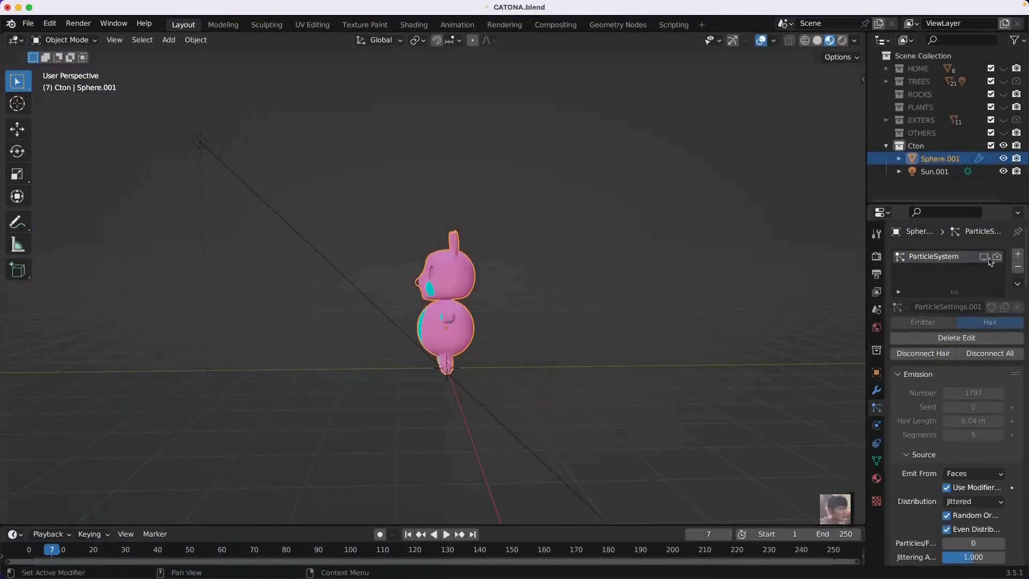
{"action": "key", "text": "shift+a"}
Step: Scale the new UV sphere to eyeball size and rotate it into place on the face
{"action": "left_click", "coordinate": [528, 360]}
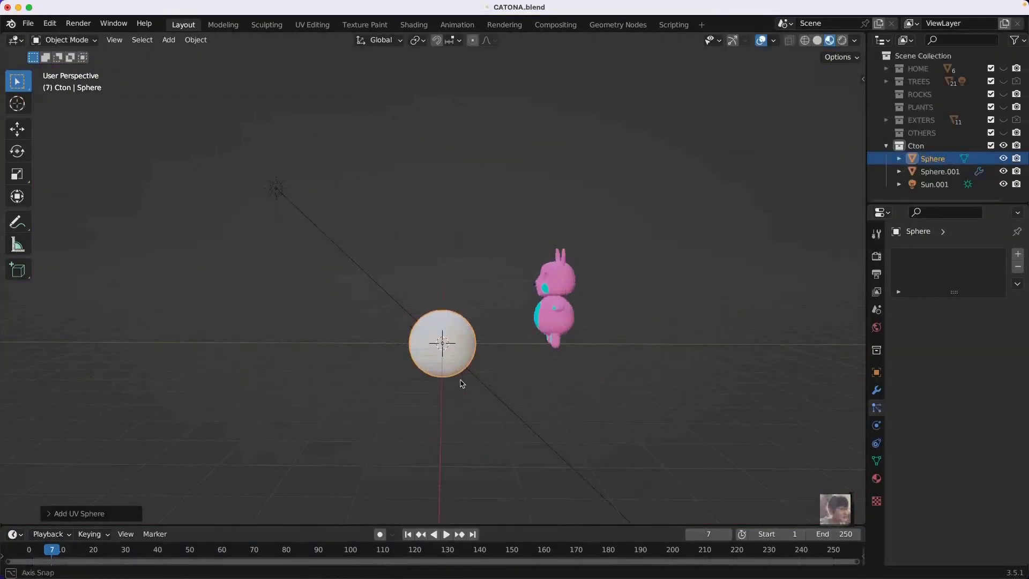
{"action": "scroll", "coordinate": [448, 356], "scroll_direction": "up", "scroll_amount": 3}
{"action": "key", "text": "s"}
{"action": "left_click", "coordinate": [536, 289]}
{"action": "key", "text": "KP_7"}
{"action": "key", "text": "r"}
{"action": "left_click", "coordinate": [576, 291]}
{"action": "mouse_move", "coordinate": [576, 291]}
{"action": "middle_mouse_down"}
{"action": "mouse_move", "coordinate": [480, 233]}
{"action": "mouse_move", "coordinate": [671, 379]}
{"action": "middle_mouse_up"}
Step: In Edit Mode, add a new material slot to the eyeball sphere
{"action": "key", "text": "Tab"}
{"action": "middle_click_drag", "start_coordinate": [497, 291], "coordinate": [536, 301]}
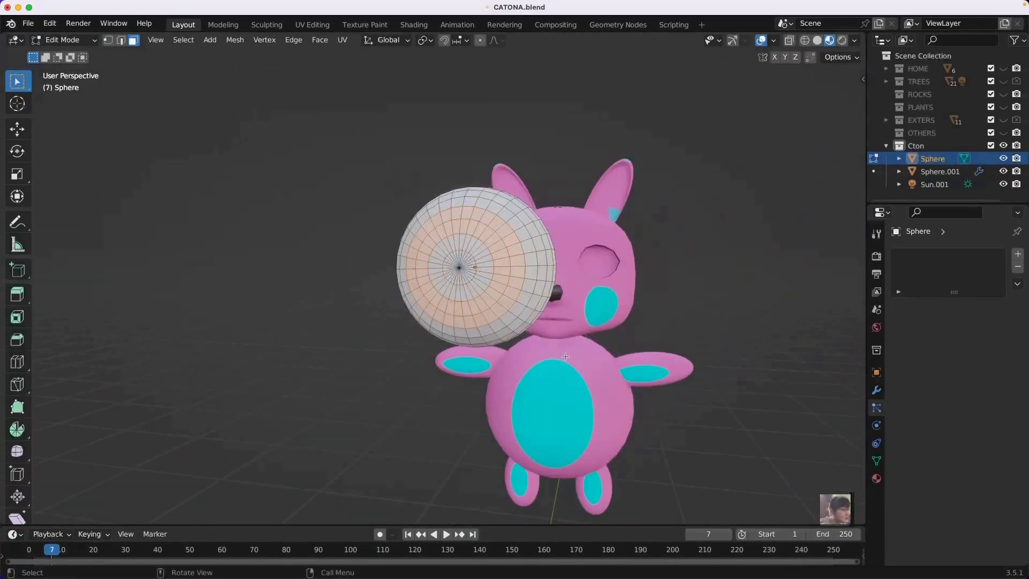
{"action": "scroll", "coordinate": [536, 300], "scroll_direction": "down", "scroll_amount": 2}
{"action": "left_click", "coordinate": [949, 307]}
{"action": "left_click", "coordinate": [938, 343]}
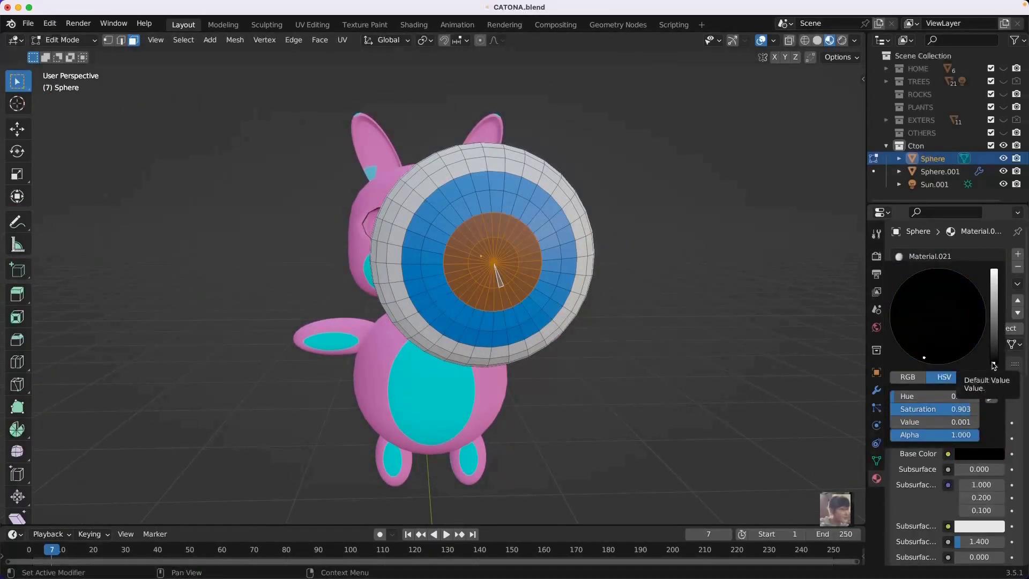
Step: Colour the eyeball's face rings white, blue, brown and dark, then add Sphere.002
{"action": "scroll", "coordinate": [954, 349], "scroll_direction": "down", "scroll_amount": 3}
{"action": "scroll", "coordinate": [954, 348], "scroll_direction": "down", "scroll_amount": 3}
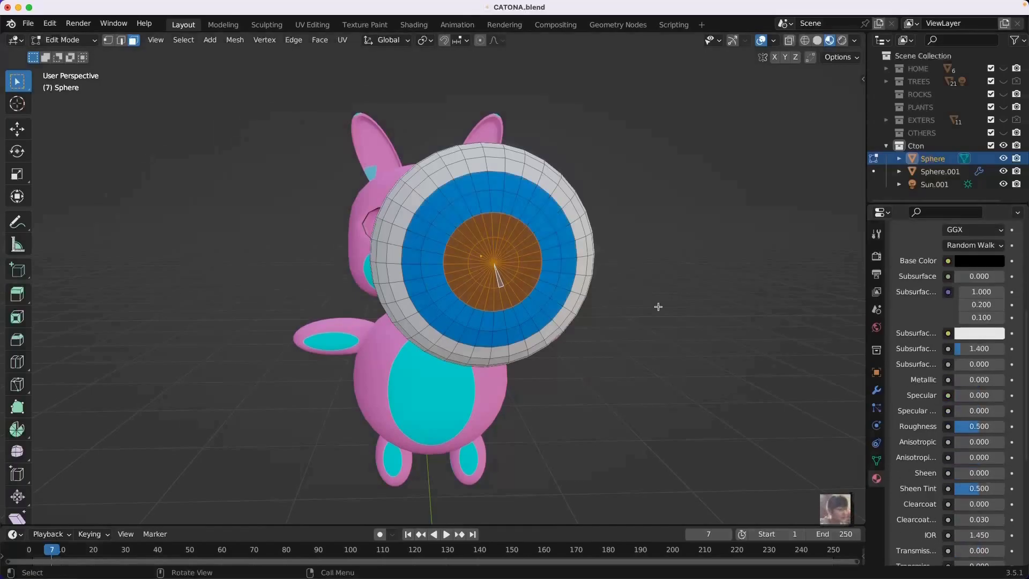
{"action": "mouse_move", "coordinate": [657, 305]}
{"action": "middle_mouse_down"}
{"action": "mouse_move", "coordinate": [669, 350]}
{"action": "mouse_move", "coordinate": [625, 250]}
{"action": "middle_mouse_up"}
{"action": "left_click", "coordinate": [979, 260]}
{"action": "scroll", "coordinate": [954, 348], "scroll_direction": "up", "scroll_amount": 3}
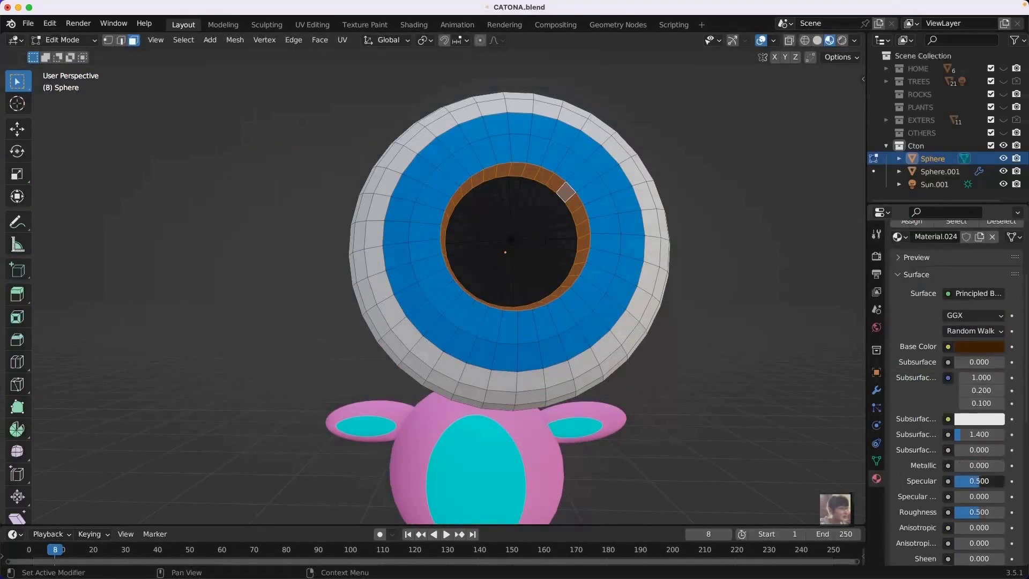
{"action": "scroll", "coordinate": [497, 295], "scroll_direction": "down", "scroll_amount": 3}
{"action": "left_click", "coordinate": [64, 39]}
{"action": "left_click", "coordinate": [65, 72]}
{"action": "key", "text": "shift+a"}
Step: Place Sphere.002 over the character's eye and give it a Glass BSDF material
{"action": "key", "text": "g"}
{"action": "left_click", "coordinate": [727, 395]}
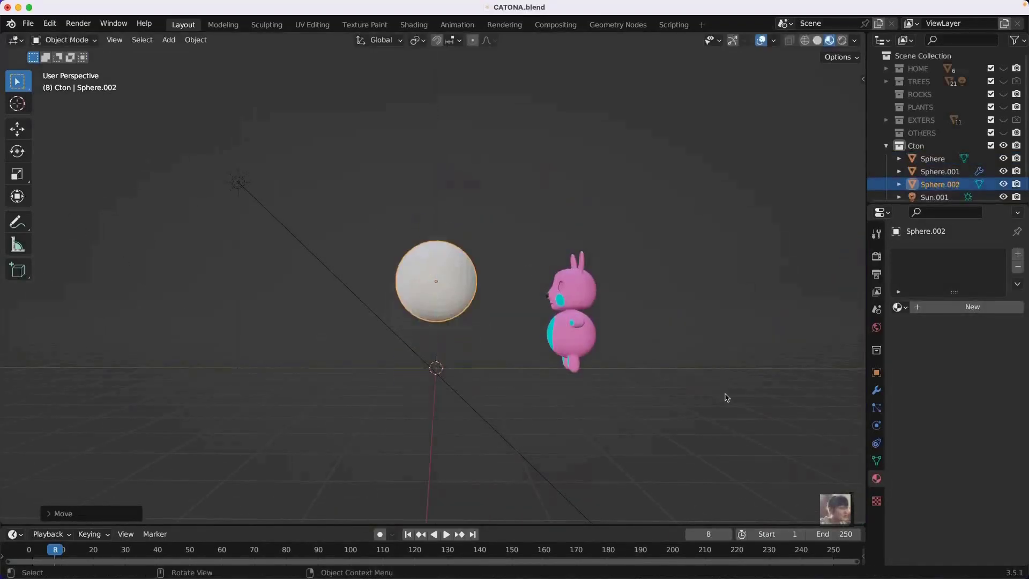
{"action": "middle_click_drag", "start_coordinate": [727, 396], "coordinate": [653, 253]}
{"action": "key", "text": "shift+z"}
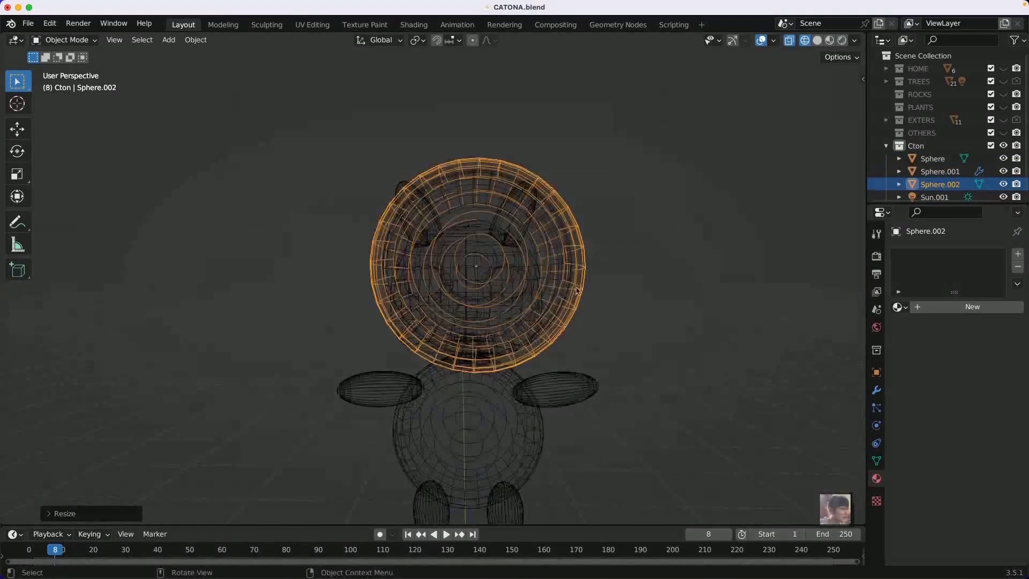
{"action": "left_click", "coordinate": [900, 307]}
{"action": "middle_click_drag", "start_coordinate": [643, 321], "coordinate": [538, 319]}
{"action": "key", "text": "z"}
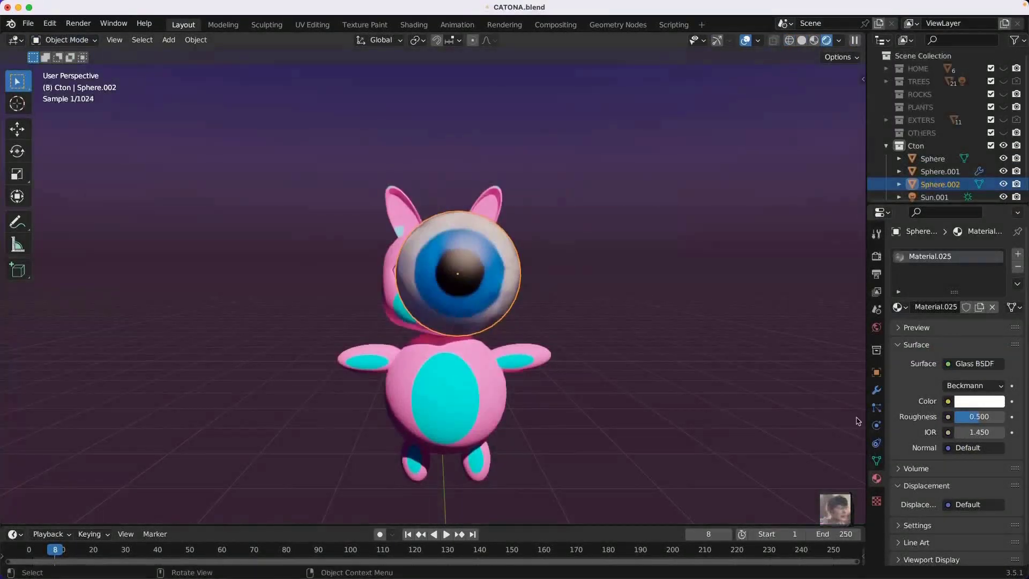
Step: Tint the glass colour slightly and scale the glass sphere to cover the eyeball
{"action": "left_click", "coordinate": [979, 402]}
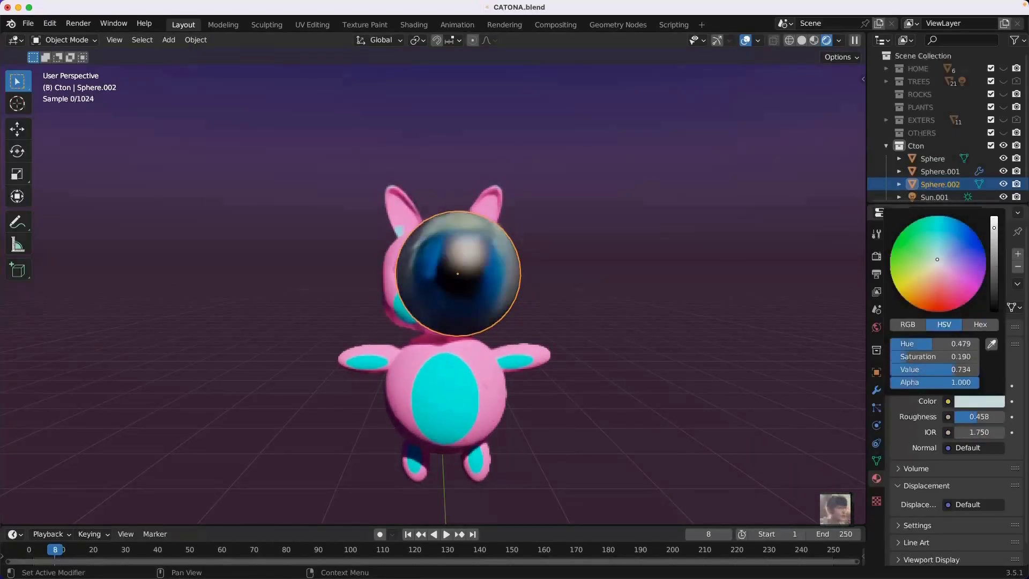
{"action": "key", "text": "KP_Divide"}
{"action": "key", "text": "shift+z"}
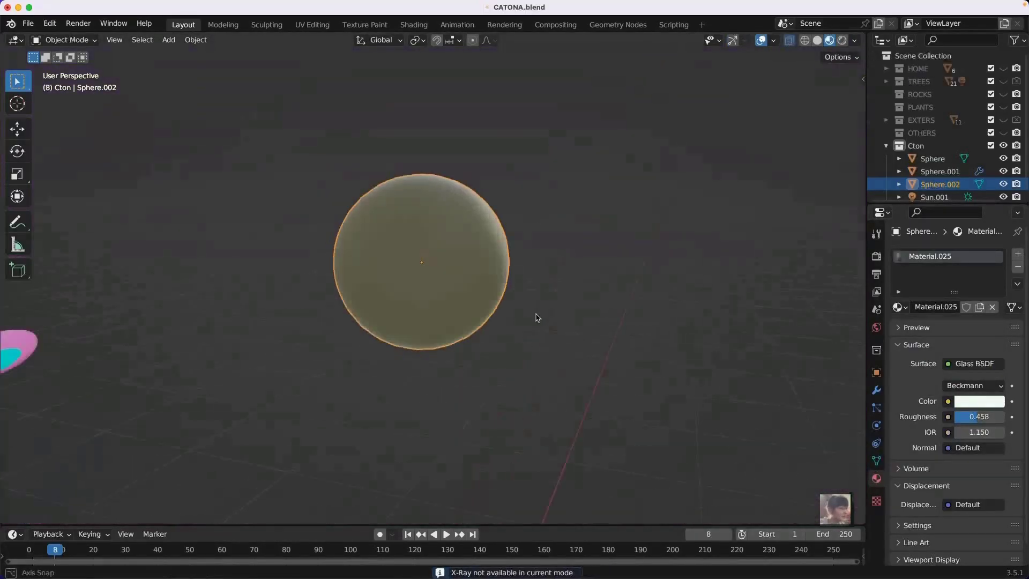
{"action": "key", "text": "s"}
{"action": "left_click", "coordinate": [622, 247]}
{"action": "key", "text": "KP_Divide"}
Step: Merge the eyeball with the glass sphere and check the glass settings (roughness 0.458, IOR 1.150)
{"action": "left_click", "coordinate": [932, 158]}
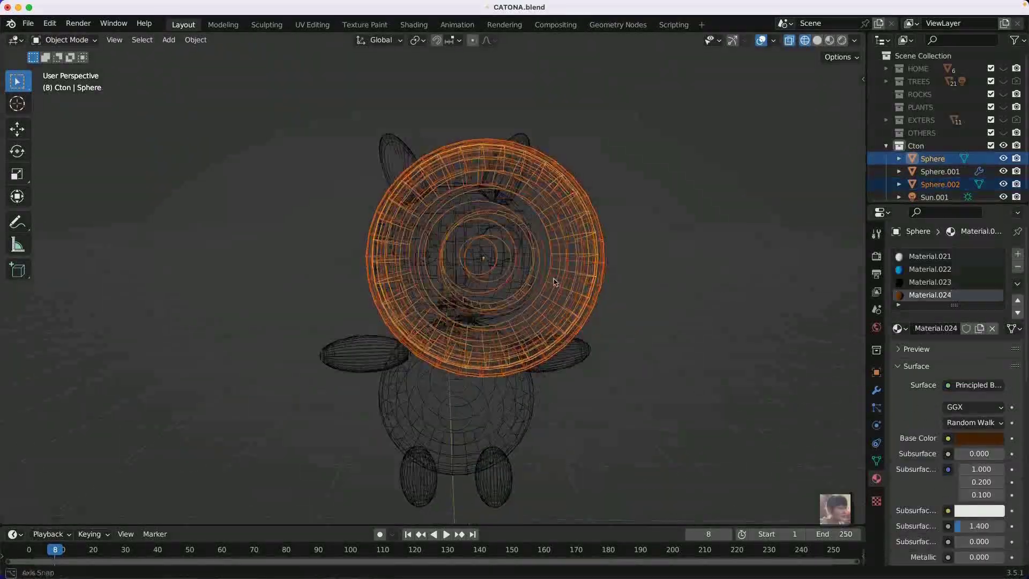
{"action": "key", "text": "KP_Decimal"}
{"action": "left_click", "coordinate": [975, 385]}
{"action": "left_click", "coordinate": [842, 129]}
{"action": "key", "text": "Delete"}
{"action": "left_click", "coordinate": [521, 294]}
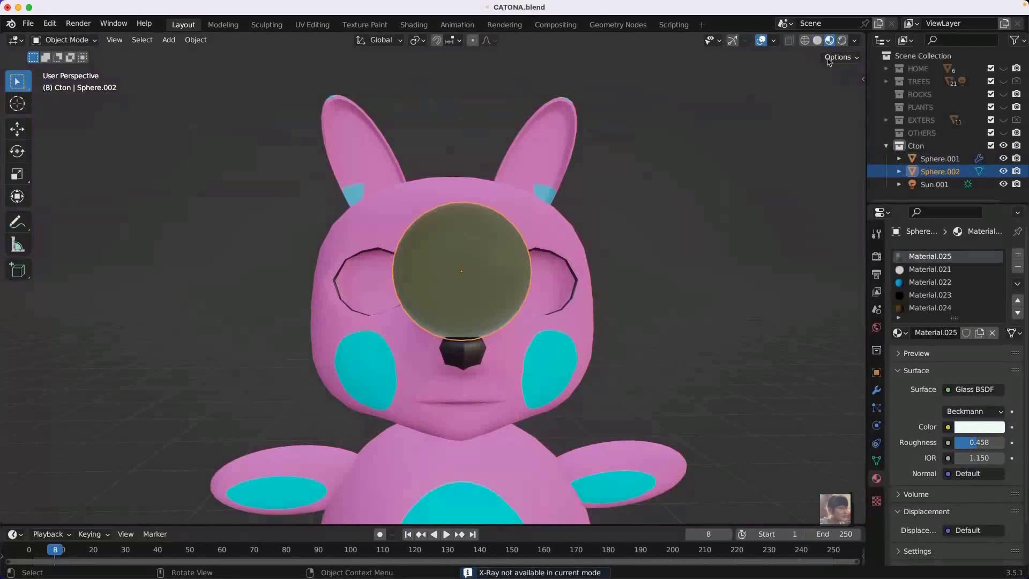
{"action": "left_click", "coordinate": [876, 256]}
{"action": "left_click", "coordinate": [877, 478]}
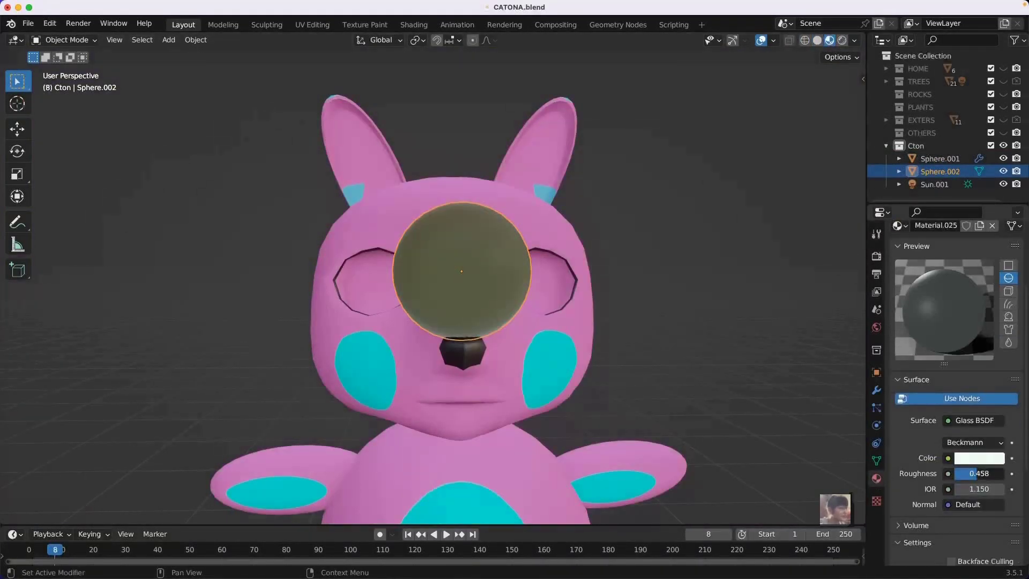
{"action": "left_click", "coordinate": [842, 40]}
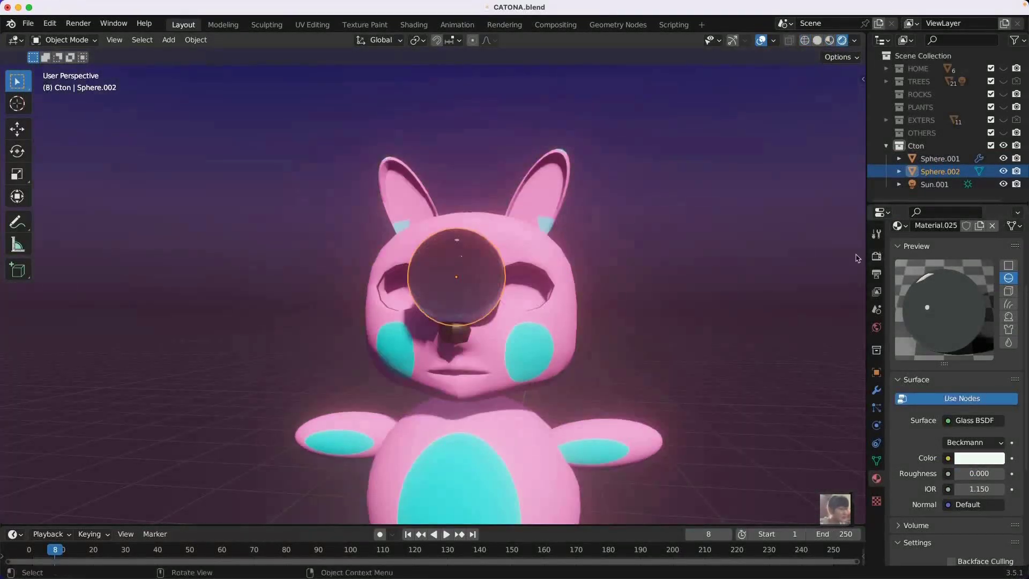
Step: Place the glass eye on the left eye and duplicate it along X onto the right eye
{"action": "left_click", "coordinate": [876, 256]}
{"action": "key", "text": "g"}
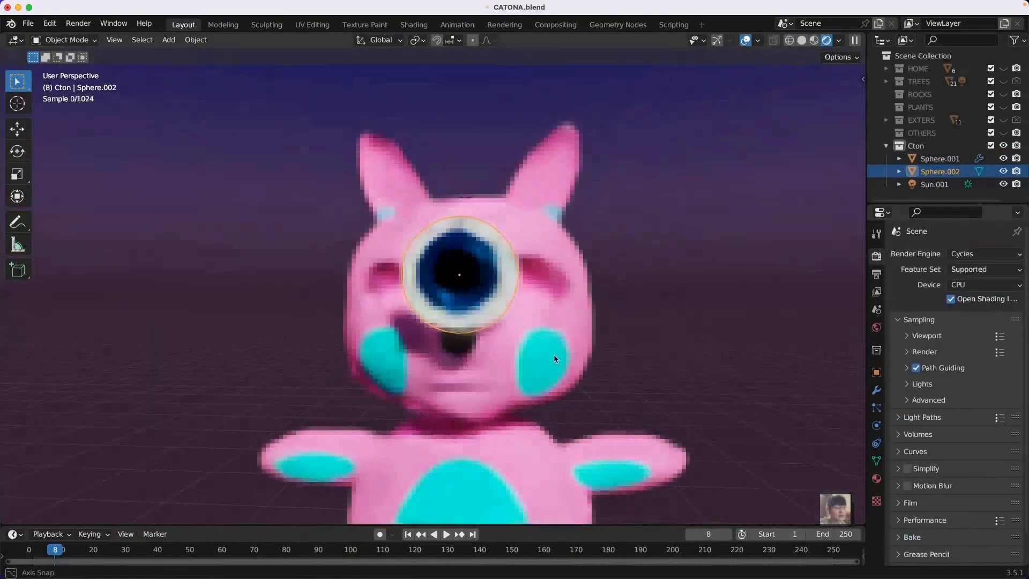
{"action": "left_click", "coordinate": [551, 445]}
{"action": "mouse_move", "coordinate": [560, 305]}
{"action": "middle_mouse_down"}
{"action": "mouse_move", "coordinate": [470, 371]}
{"action": "mouse_move", "coordinate": [472, 249]}
{"action": "mouse_move", "coordinate": [453, 271]}
{"action": "mouse_move", "coordinate": [483, 322]}
{"action": "middle_mouse_up"}
{"action": "key", "text": "shift+d"}
{"action": "key", "text": "x"}
{"action": "left_click", "coordinate": [643, 332]}
{"action": "key", "text": "KP_7"}
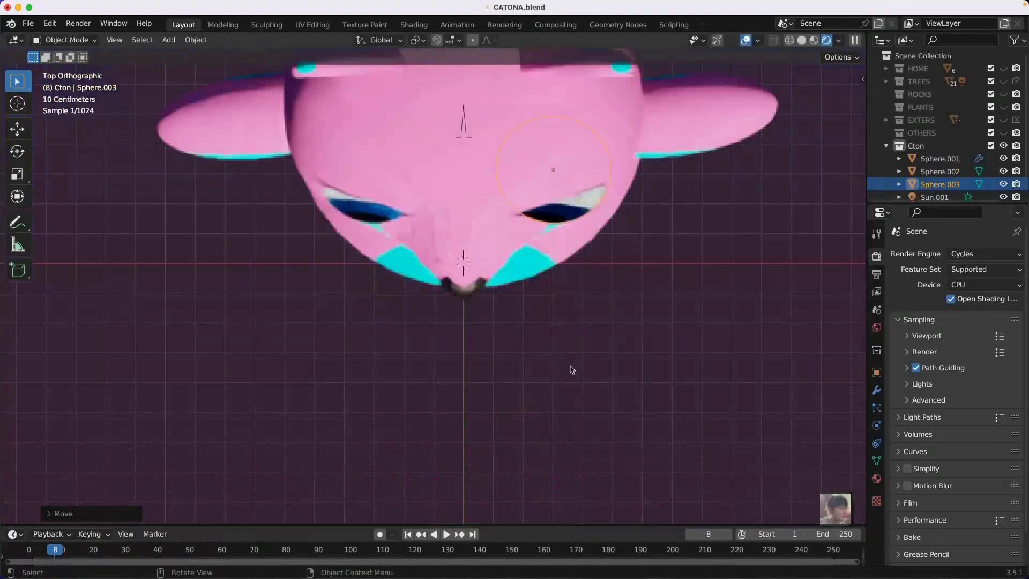
{"action": "key", "text": "Escape"}
{"action": "mouse_move", "coordinate": [665, 332]}
{"action": "middle_mouse_down"}
{"action": "mouse_move", "coordinate": [542, 333]}
{"action": "mouse_move", "coordinate": [725, 236]}
{"action": "middle_mouse_up"}
{"action": "scroll", "coordinate": [542, 333], "scroll_direction": "up", "scroll_amount": 5}
{"action": "scroll", "coordinate": [724, 236], "scroll_direction": "down", "scroll_amount": 2}
Step: Preview the scene with Cycles rendering and turn on Light Tree sampling
{"action": "left_click", "coordinate": [505, 230]}
{"action": "mouse_move", "coordinate": [505, 230]}
{"action": "middle_mouse_down"}
{"action": "mouse_move", "coordinate": [432, 257]}
{"action": "mouse_move", "coordinate": [536, 257]}
{"action": "middle_mouse_up"}
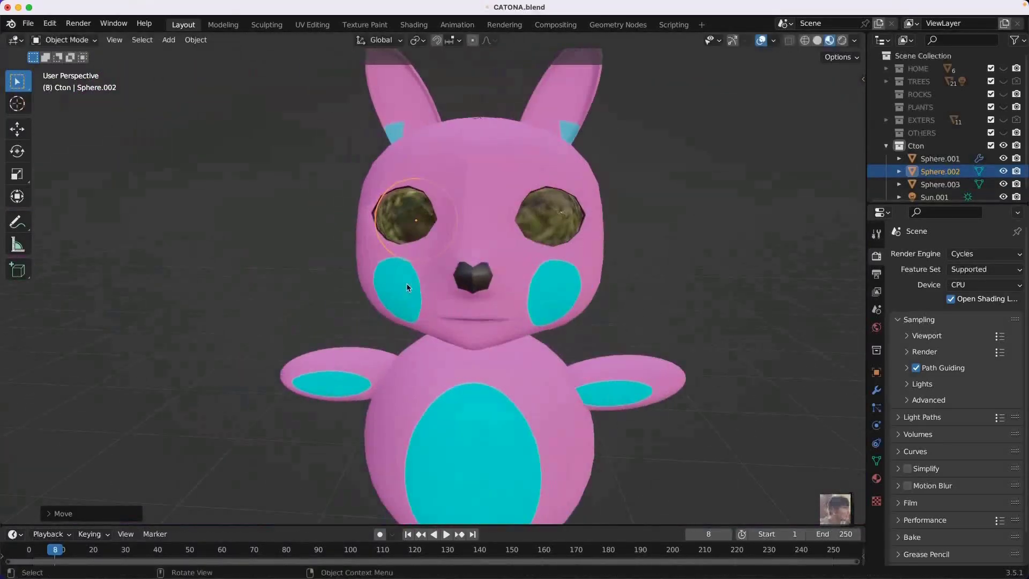
{"action": "scroll", "coordinate": [536, 257], "scroll_direction": "down", "scroll_amount": 2}
{"action": "left_click", "coordinate": [842, 40]}
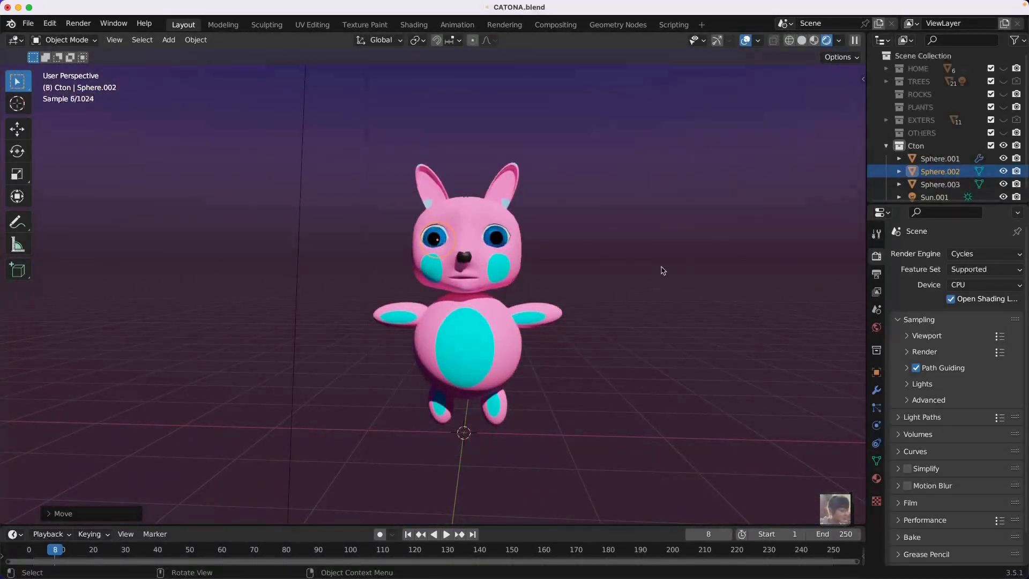
{"action": "scroll", "coordinate": [906, 343], "scroll_direction": "down", "scroll_amount": 2}
{"action": "left_click", "coordinate": [906, 336]}
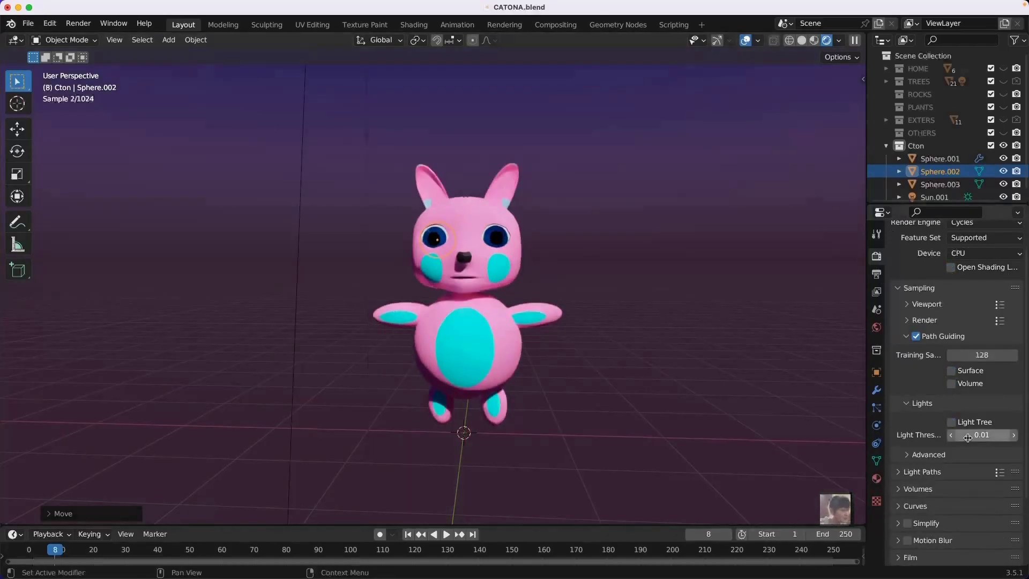
{"action": "scroll", "coordinate": [968, 438], "scroll_direction": "up", "scroll_amount": 2}
{"action": "left_click", "coordinate": [927, 336]}
{"action": "left_click", "coordinate": [927, 336]}
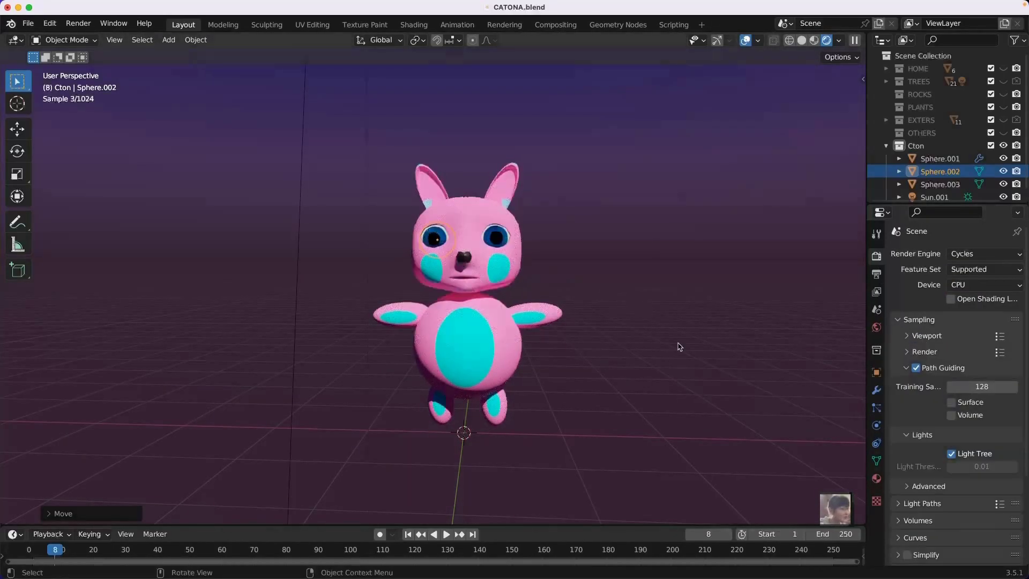
Step: Rotate the sun, set eye glass roughness 0.295 and IOR 1.250, and subdivide the body
{"action": "left_click", "coordinate": [232, 204]}
{"action": "key", "text": "r"}
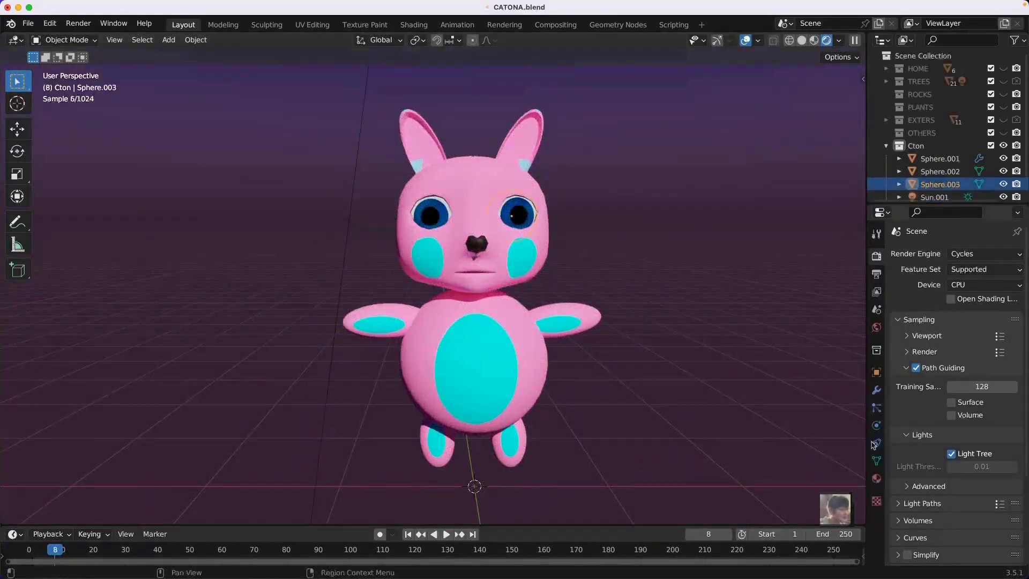
{"action": "left_click", "coordinate": [877, 478]}
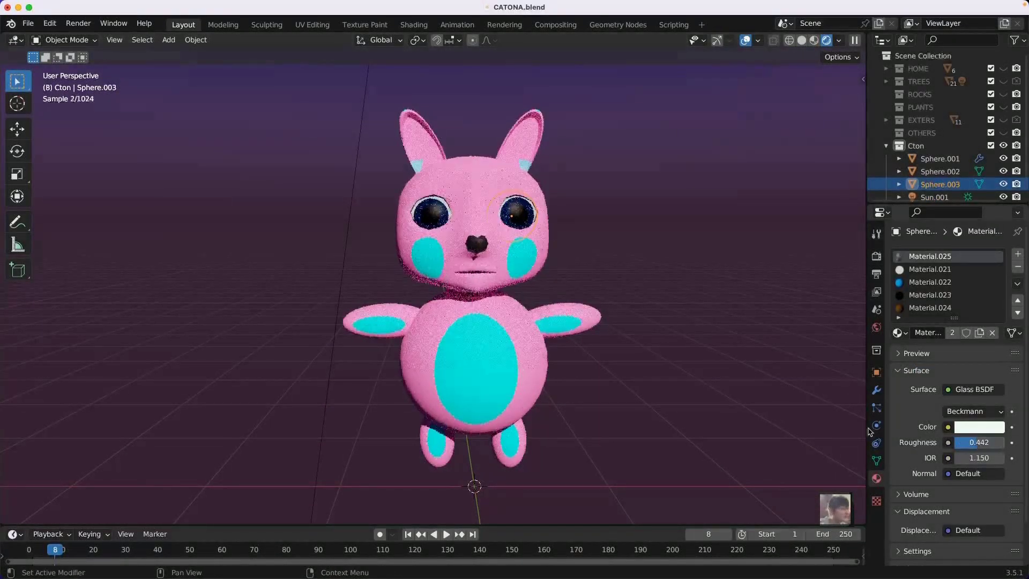
{"action": "left_click_drag", "start_coordinate": [987, 442], "coordinate": [959, 449]}
{"action": "left_click", "coordinate": [1001, 458]}
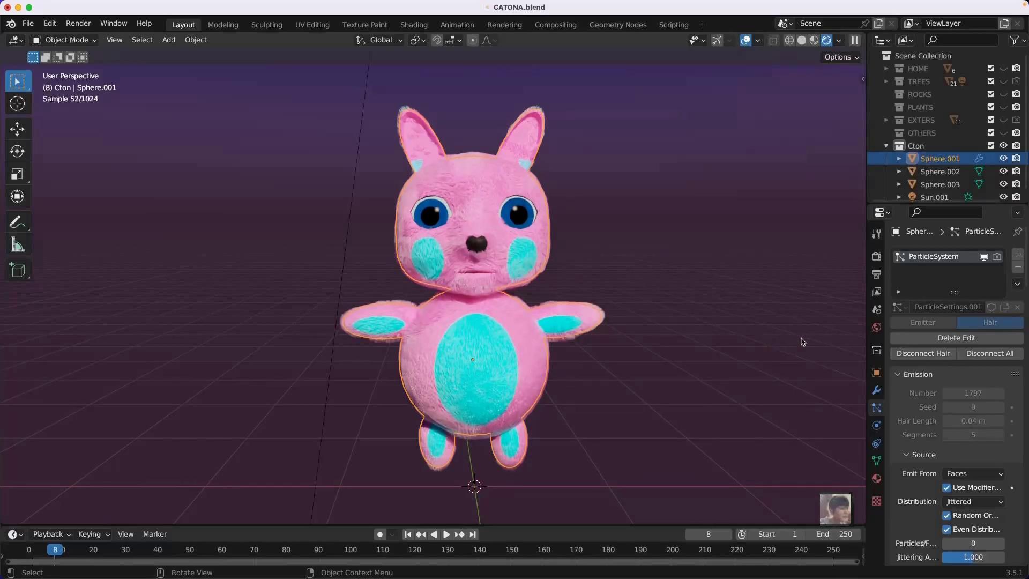
{"action": "left_click", "coordinate": [770, 482]}
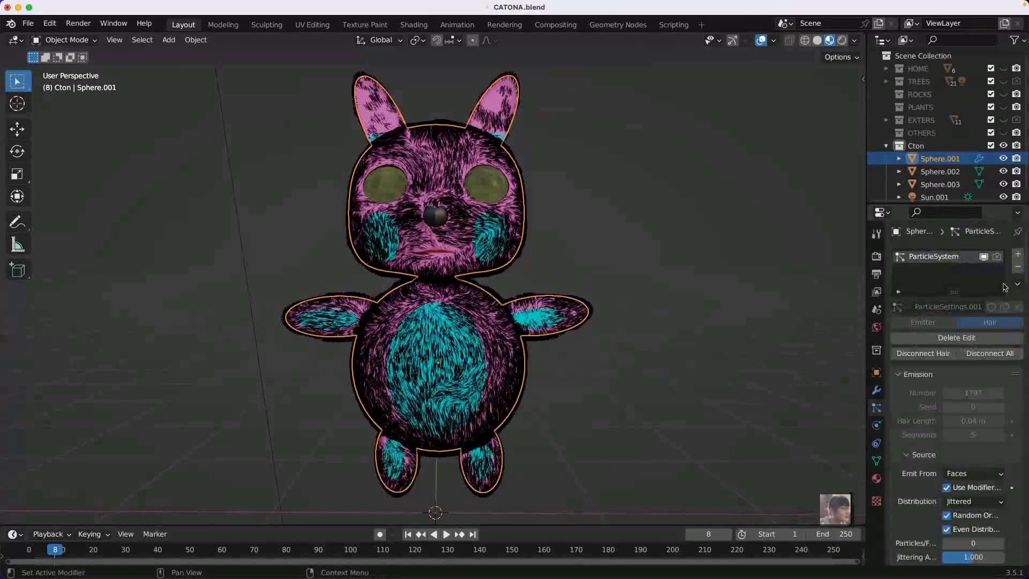
Step: Add a single-bone armature to the character and adjust its viewport display settings
{"action": "key", "text": "shift+a"}
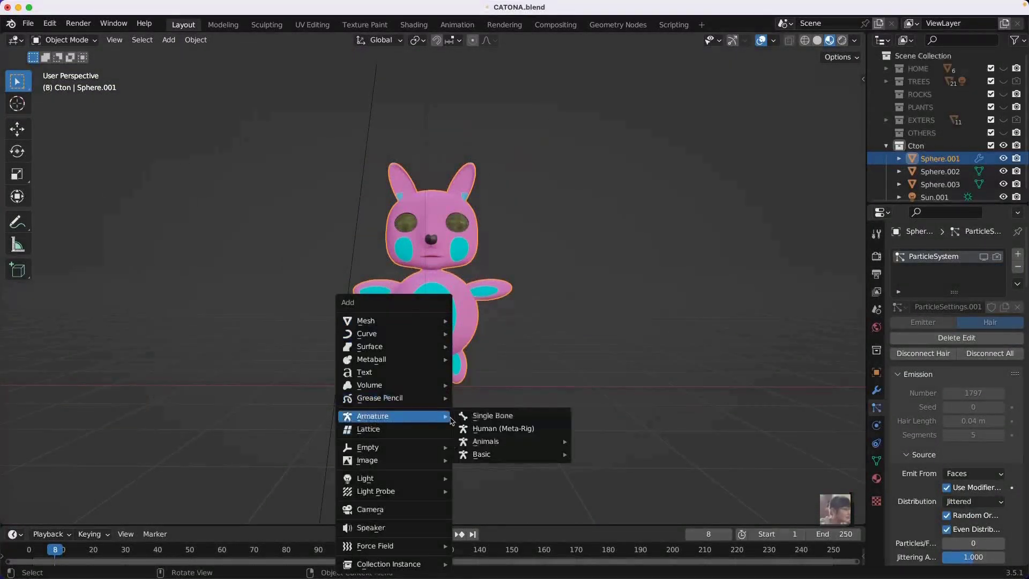
{"action": "left_click", "coordinate": [501, 413]}
{"action": "left_click", "coordinate": [901, 420]}
{"action": "scroll", "coordinate": [579, 433], "scroll_direction": "up", "scroll_amount": 3}
{"action": "middle_click_drag", "start_coordinate": [523, 410], "coordinate": [487, 415]}
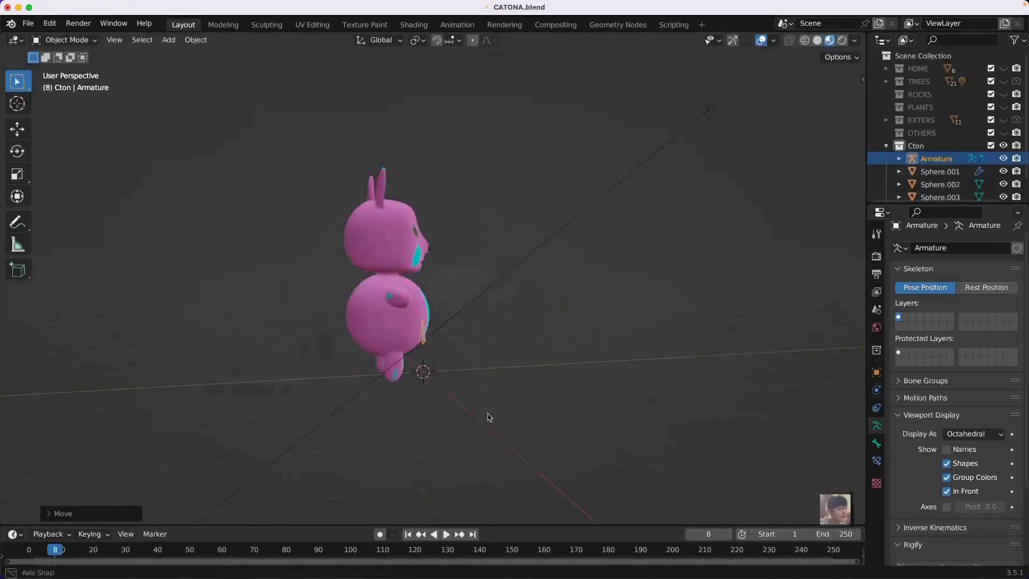
{"action": "left_click", "coordinate": [397, 300]}
{"action": "left_click", "coordinate": [423, 343], "text": "shift"}
{"action": "mouse_move", "coordinate": [569, 382]}
{"action": "middle_mouse_down"}
{"action": "mouse_move", "coordinate": [464, 356]}
{"action": "mouse_move", "coordinate": [145, 152]}
{"action": "middle_mouse_up"}
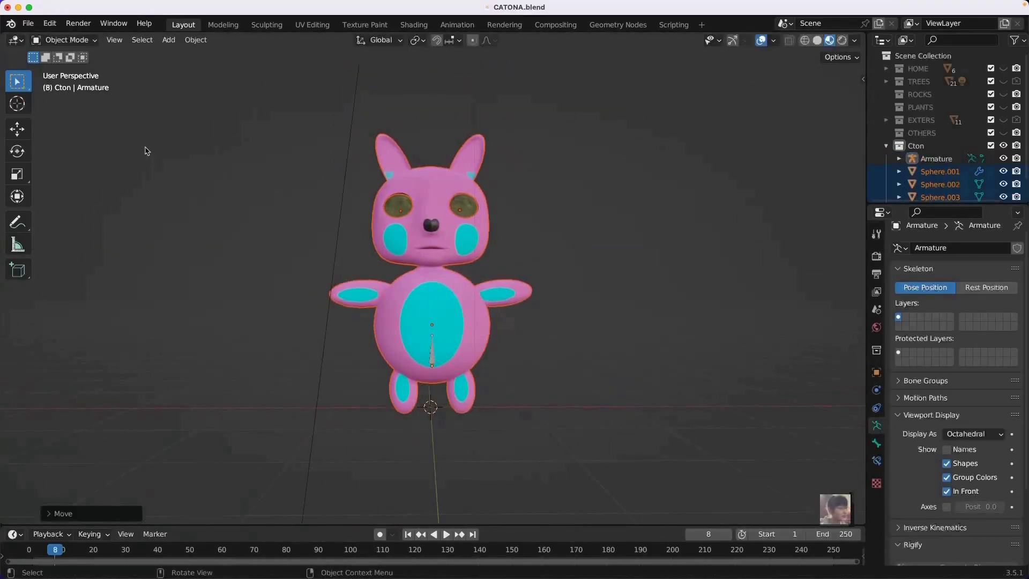
Step: In bone Edit Mode, extrude a new bone up into the head and scale it
{"action": "key", "text": "ctrl+Tab"}
{"action": "scroll", "coordinate": [118, 123], "scroll_direction": "up", "scroll_amount": 2}
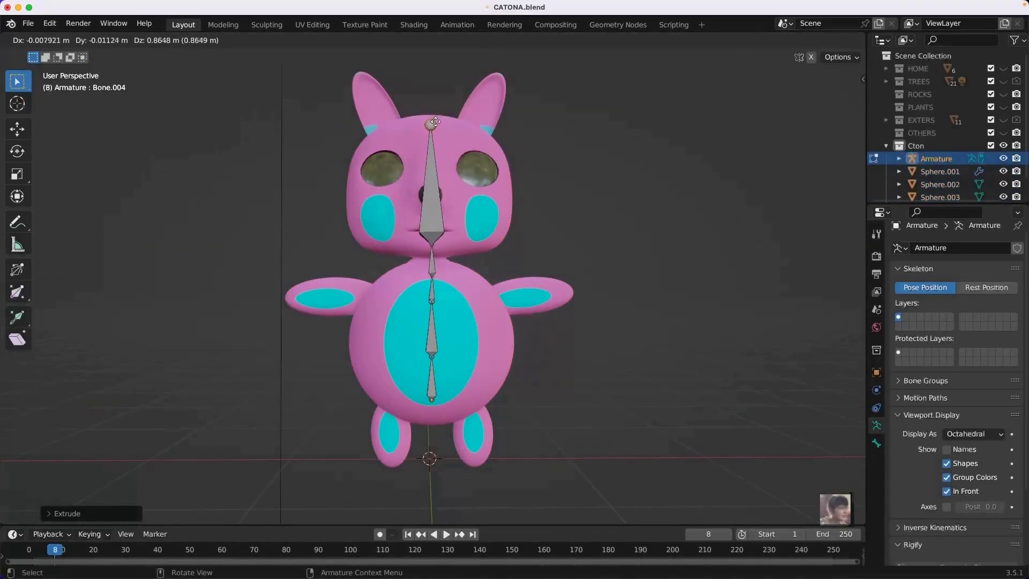
{"action": "scroll", "coordinate": [435, 123], "scroll_direction": "up", "scroll_amount": 3}
{"action": "key", "text": "shift+d"}
{"action": "left_click", "coordinate": [542, 359]}
{"action": "scroll", "coordinate": [542, 359], "scroll_direction": "down", "scroll_amount": 3}
{"action": "key", "text": "s"}
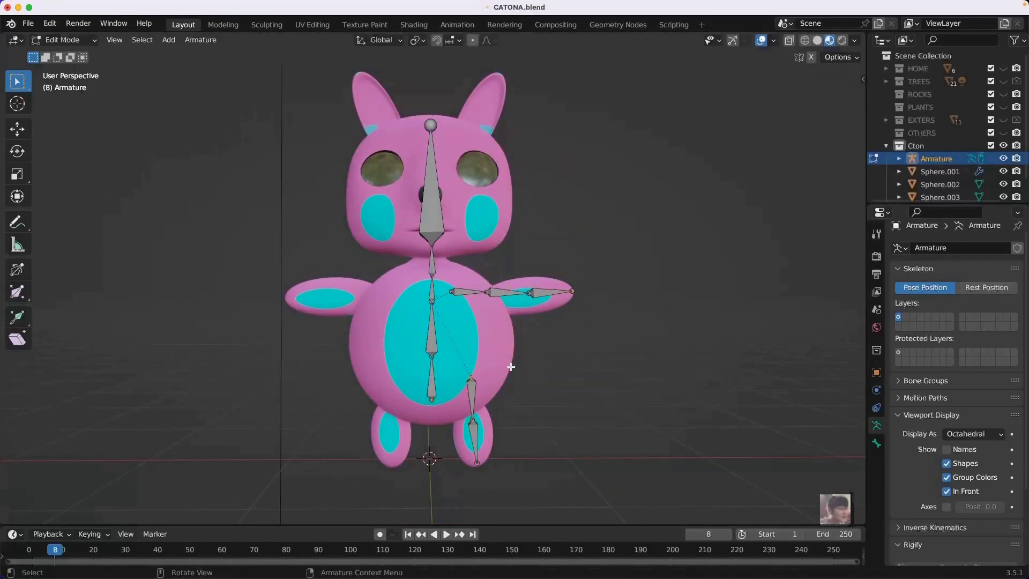
{"action": "left_click", "coordinate": [601, 385]}
{"action": "right_click", "coordinate": [474, 391]}
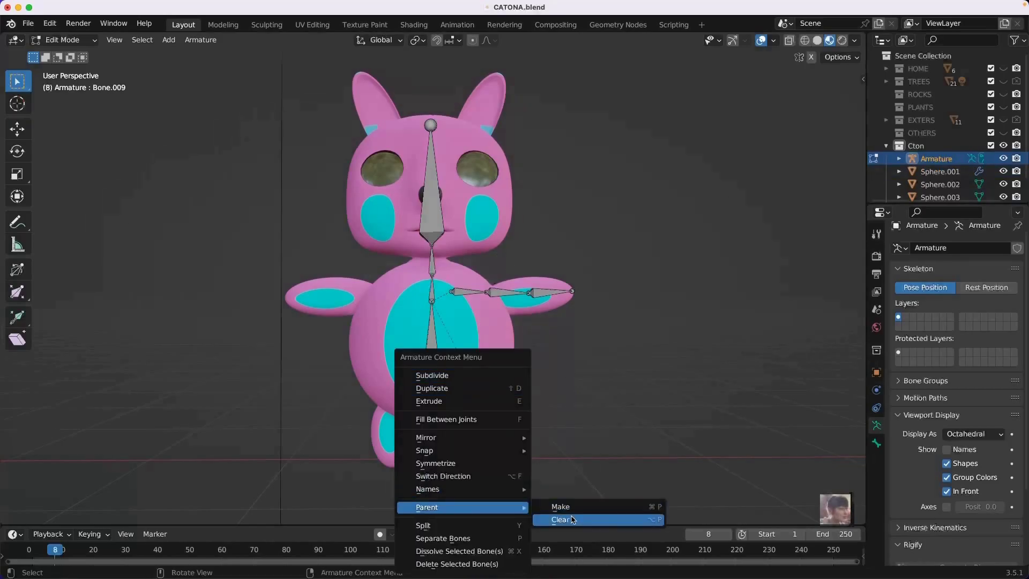
{"action": "key", "text": "ctrl+z"}
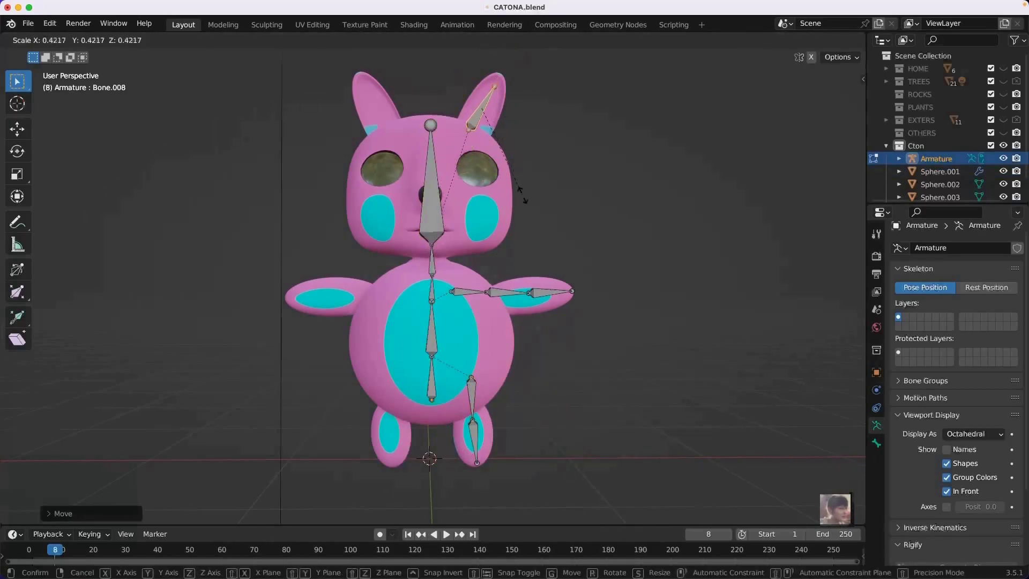
Step: Place the ear bone and mirror the right-side bones onto the left
{"action": "left_click", "coordinate": [491, 115]}
{"action": "scroll", "coordinate": [620, 315], "scroll_direction": "down", "scroll_amount": 3}
{"action": "left_click", "coordinate": [184, 24]}
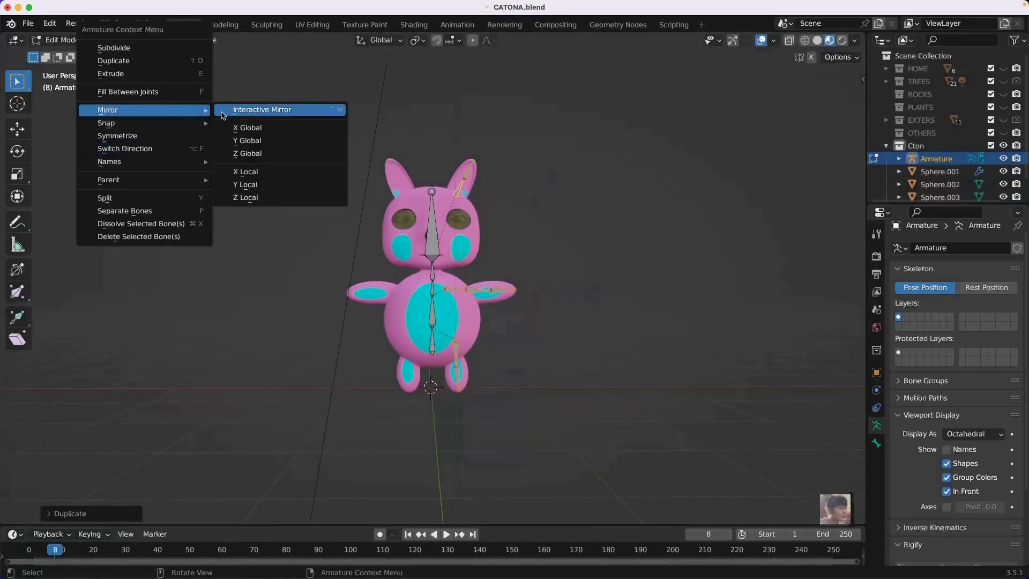
{"action": "left_click", "coordinate": [258, 107]}
{"action": "scroll", "coordinate": [533, 306], "scroll_direction": "up", "scroll_amount": 3}
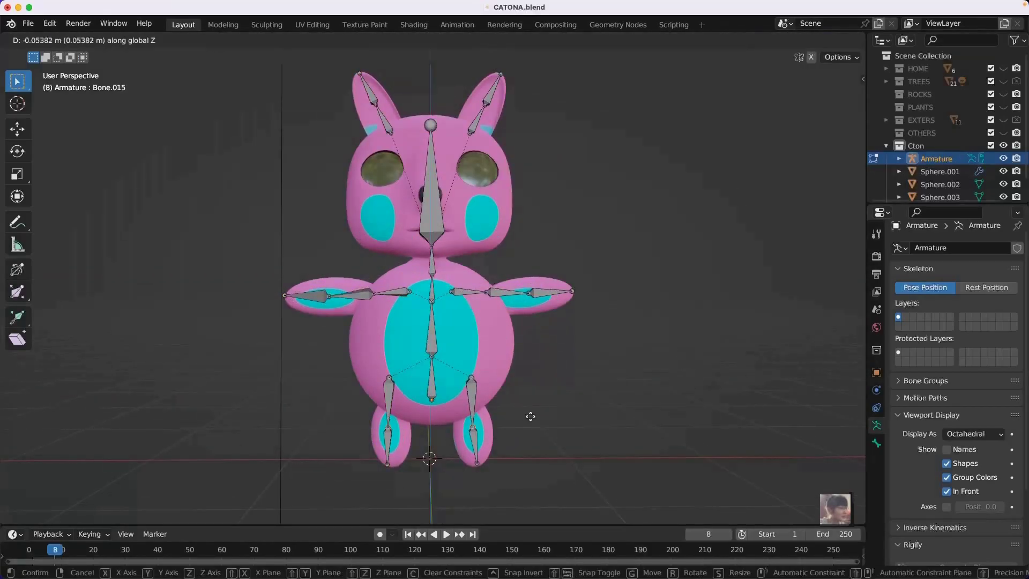
{"action": "left_click", "coordinate": [551, 385]}
{"action": "mouse_move", "coordinate": [551, 385]}
{"action": "middle_mouse_down"}
{"action": "mouse_move", "coordinate": [593, 317]}
{"action": "mouse_move", "coordinate": [517, 322]}
{"action": "middle_mouse_up"}
Step: Clear the eye bone's parent so it stands free and rename it EYECTRL
{"action": "right_click", "coordinate": [568, 269]}
{"action": "left_click", "coordinate": [633, 283]}
{"action": "middle_click_drag", "start_coordinate": [633, 283], "coordinate": [683, 317]}
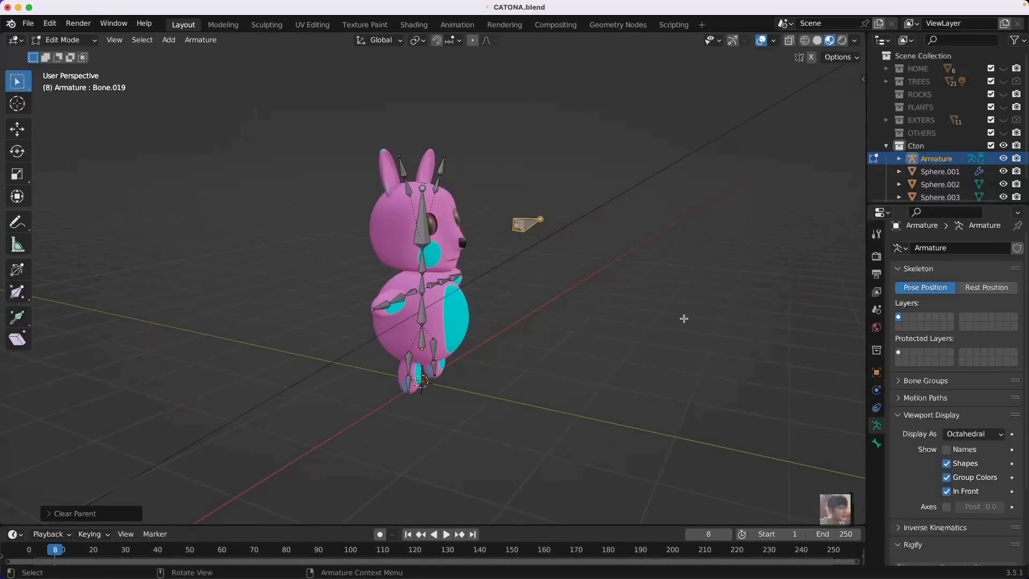
{"action": "key", "text": "ctrl+p"}
{"action": "left_click", "coordinate": [632, 183]}
{"action": "middle_click_drag", "start_coordinate": [632, 184], "coordinate": [808, 402]}
{"action": "left_click", "coordinate": [877, 444]}
{"action": "double_click", "coordinate": [962, 254]}
{"action": "type", "text": "EYECTRL"}
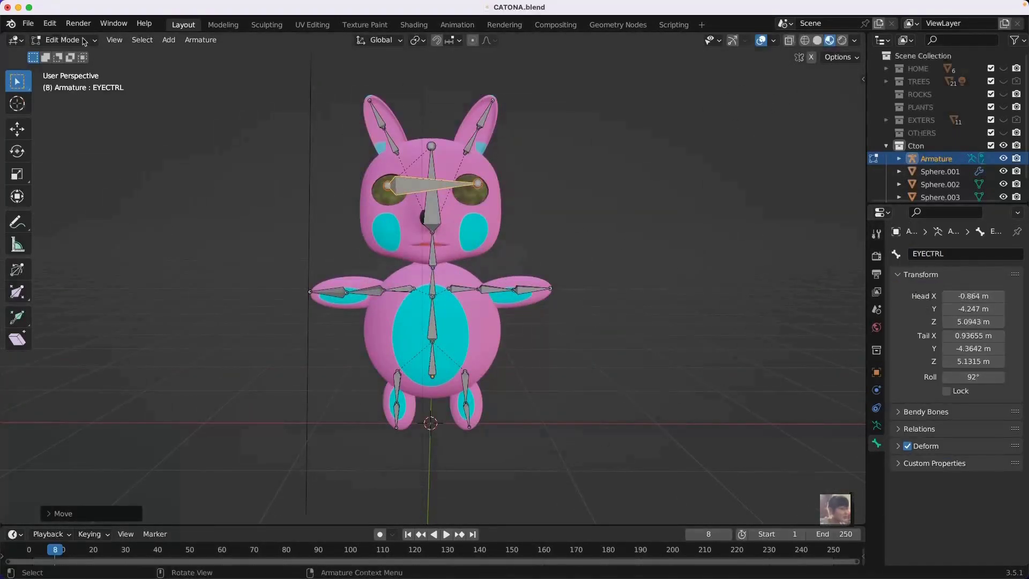
Step: Move the ear bone along Y to sit inside the ear and finish bone editing
{"action": "left_click", "coordinate": [385, 126]}
{"action": "middle_click_drag", "start_coordinate": [385, 126], "coordinate": [606, 272]}
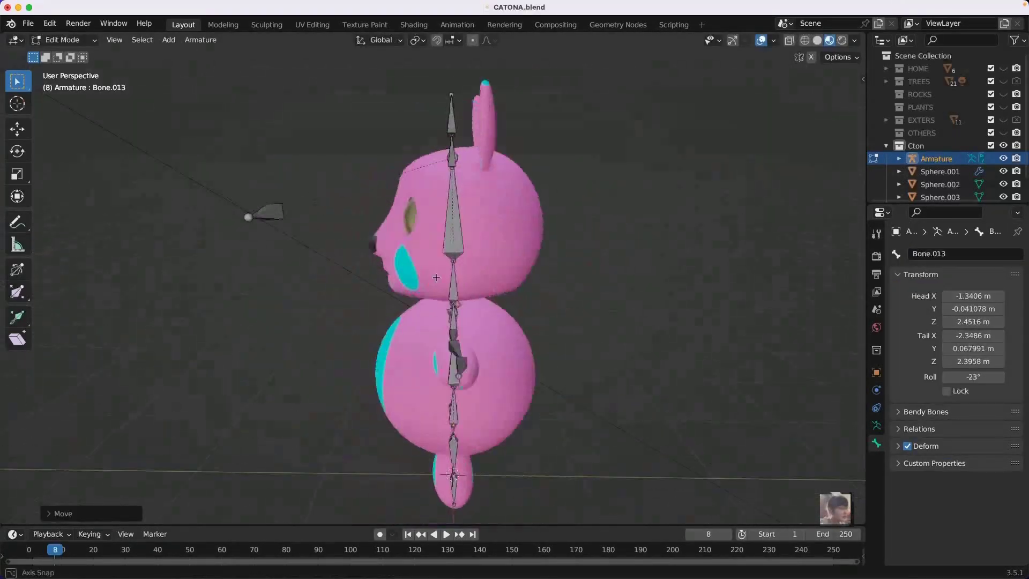
{"action": "scroll", "coordinate": [606, 273], "scroll_direction": "down", "scroll_amount": 3}
{"action": "key", "text": "g"}
{"action": "key", "text": "y"}
{"action": "left_click", "coordinate": [525, 318]}
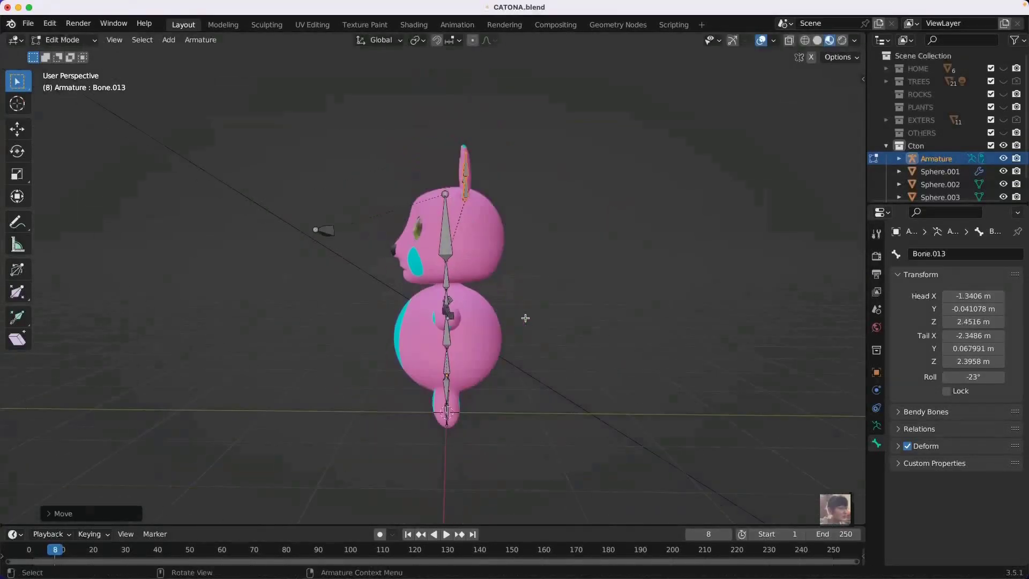
{"action": "mouse_move", "coordinate": [477, 382]}
{"action": "middle_mouse_down"}
{"action": "mouse_move", "coordinate": [324, 214]}
{"action": "mouse_move", "coordinate": [588, 207]}
{"action": "middle_mouse_up"}
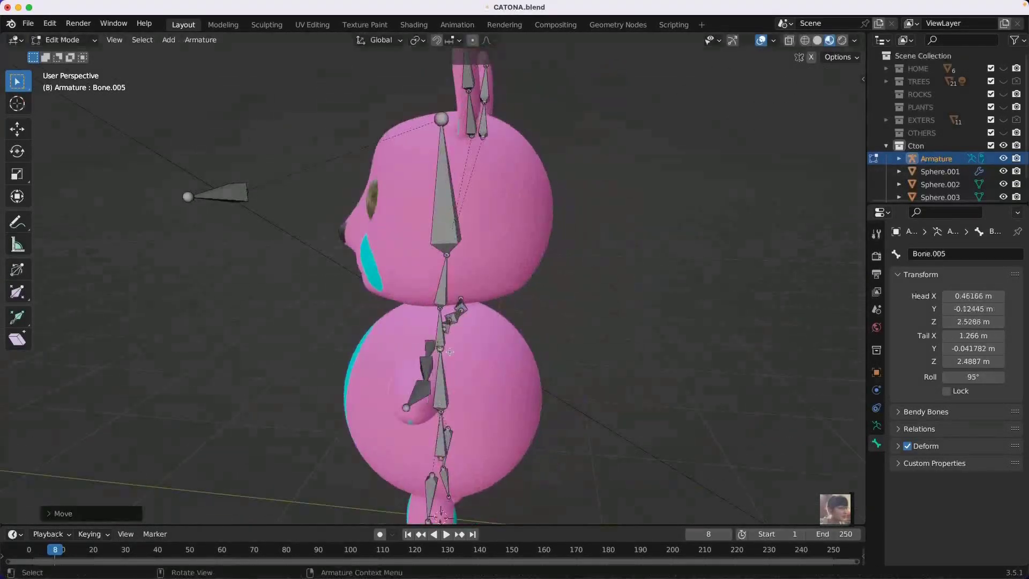
{"action": "left_click", "coordinate": [186, 195]}
{"action": "middle_click_drag", "start_coordinate": [186, 195], "coordinate": [627, 373]}
{"action": "key", "text": "Tab"}
{"action": "left_click", "coordinate": [569, 214]}
Step: Parent the body meshes to the armature with automatic weights
{"action": "key", "text": "ctrl+Tab"}
{"action": "scroll", "coordinate": [629, 326], "scroll_direction": "up", "scroll_amount": 2}
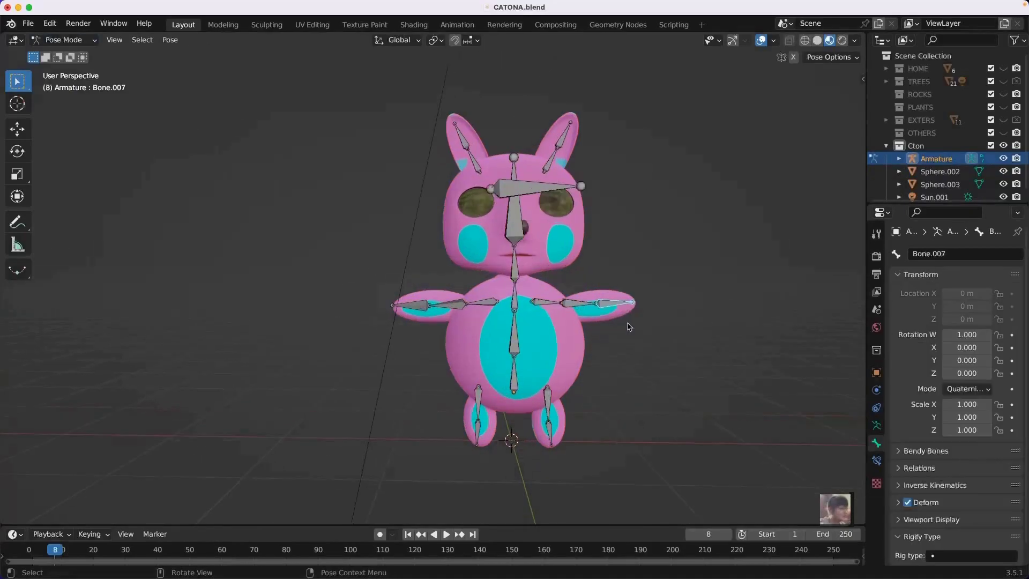
{"action": "left_click", "coordinate": [638, 315]}
{"action": "mouse_move", "coordinate": [545, 437]}
{"action": "middle_mouse_down"}
{"action": "mouse_move", "coordinate": [434, 124]}
{"action": "mouse_move", "coordinate": [643, 225]}
{"action": "middle_mouse_up"}
{"action": "left_click", "coordinate": [434, 116]}
{"action": "key", "text": "ctrl+p"}
{"action": "left_click", "coordinate": [684, 252]}
{"action": "key", "text": "ctrl+Tab"}
Step: Give the right eye sphere a Track To constraint targeting the EYECTRL bone
{"action": "left_click", "coordinate": [509, 185]}
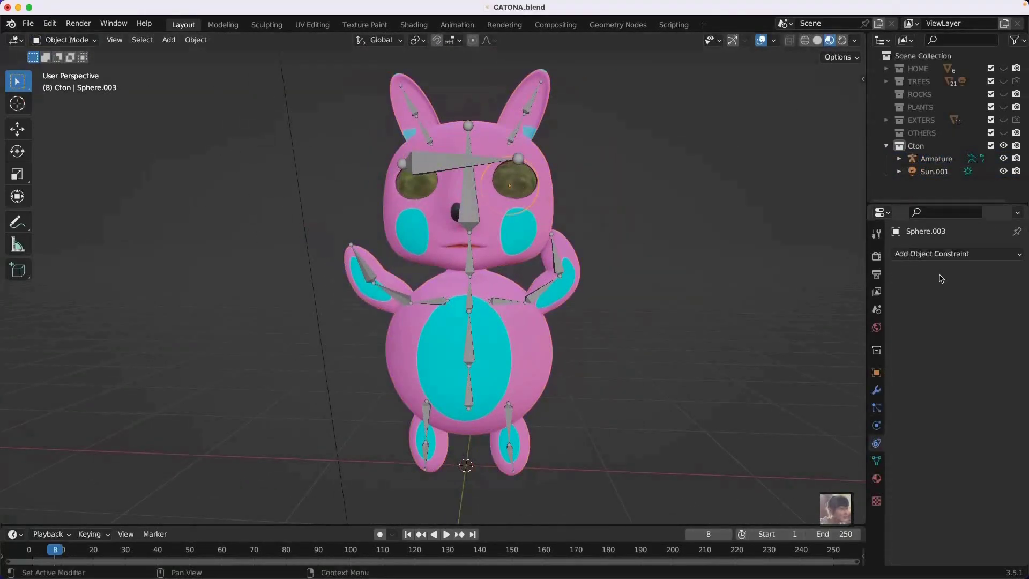
{"action": "left_click", "coordinate": [966, 308]}
{"action": "left_click", "coordinate": [897, 391]}
{"action": "middle_click_drag", "start_coordinate": [617, 268], "coordinate": [579, 265]}
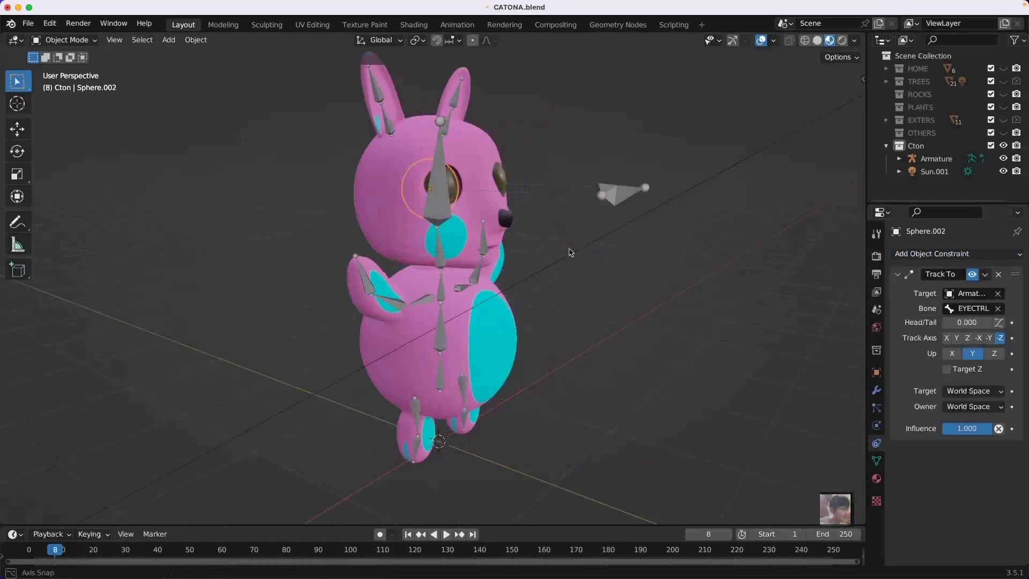
{"action": "left_click", "coordinate": [557, 155]}
{"action": "key", "text": "ctrl+Tab"}
{"action": "key", "text": "z"}
Step: Test the eye tracking in Pose Mode and review the armature and body hair settings
{"action": "left_click", "coordinate": [511, 188]}
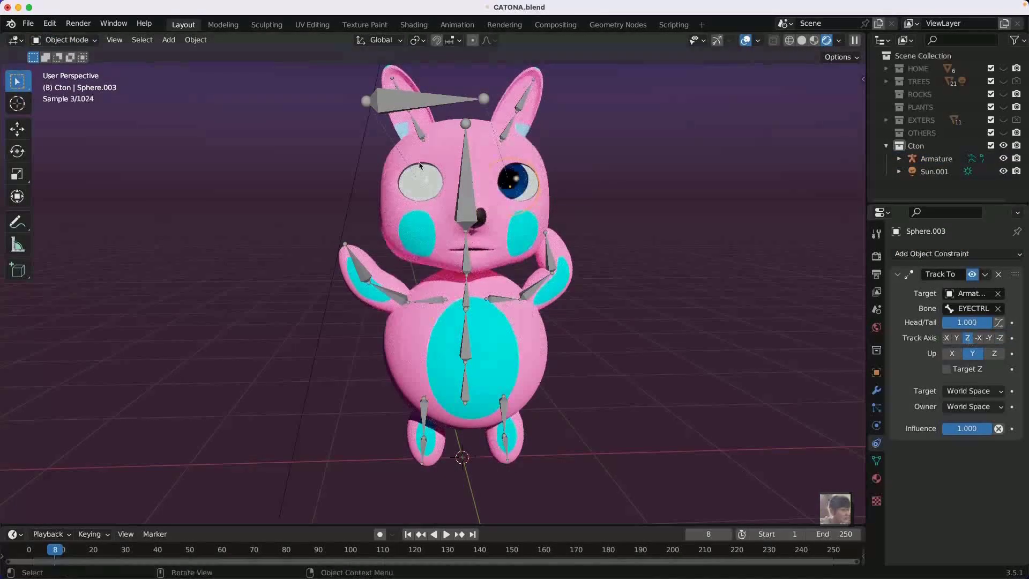
{"action": "left_click", "coordinate": [510, 453]}
{"action": "key", "text": "ctrl+Tab"}
{"action": "mouse_move", "coordinate": [671, 234]}
{"action": "middle_mouse_down"}
{"action": "mouse_move", "coordinate": [317, 180]}
{"action": "mouse_move", "coordinate": [585, 403]}
{"action": "middle_mouse_up"}
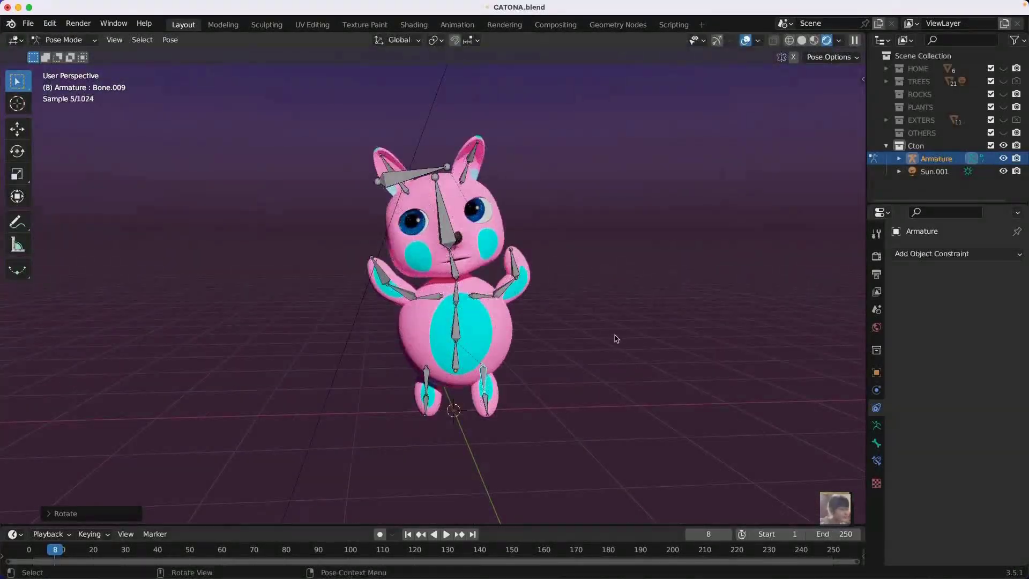
{"action": "left_click", "coordinate": [876, 425]}
{"action": "left_click", "coordinate": [455, 333]}
{"action": "left_click", "coordinate": [876, 407]}
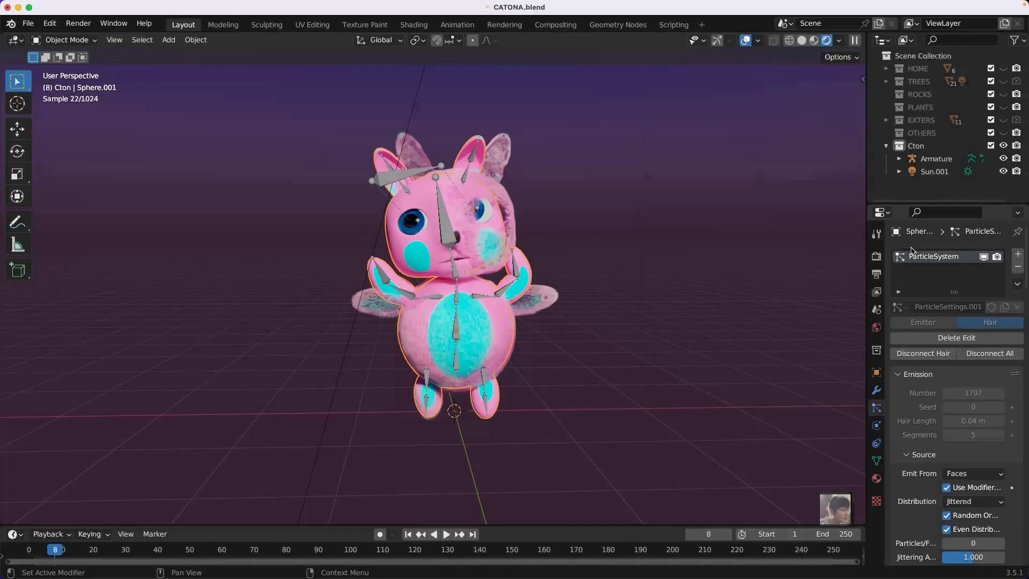
{"action": "left_click", "coordinate": [467, 135]}
Step: In material preview, duplicate the character's body and place the copy between the two characters
{"action": "key", "text": "z"}
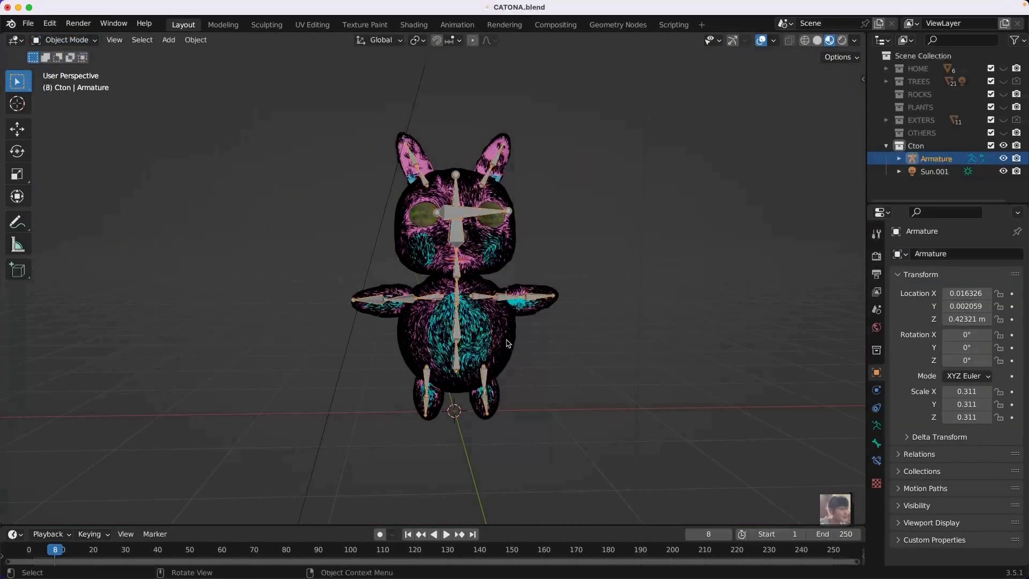
{"action": "left_click", "coordinate": [508, 343]}
{"action": "scroll", "coordinate": [564, 325], "scroll_direction": "down", "scroll_amount": 4}
{"action": "key", "text": "shift+d"}
{"action": "key", "text": "x"}
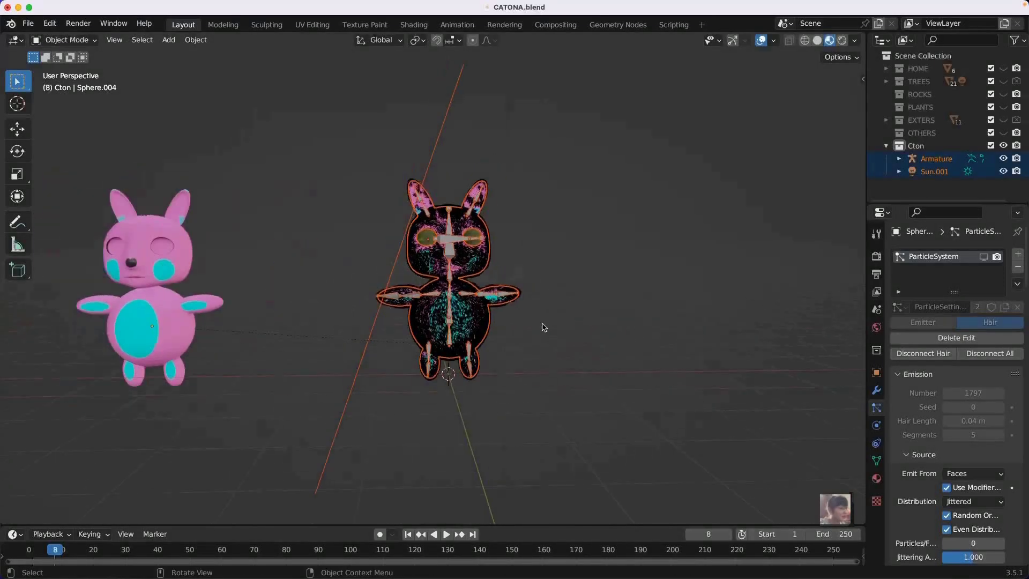
{"action": "left_click", "coordinate": [546, 349]}
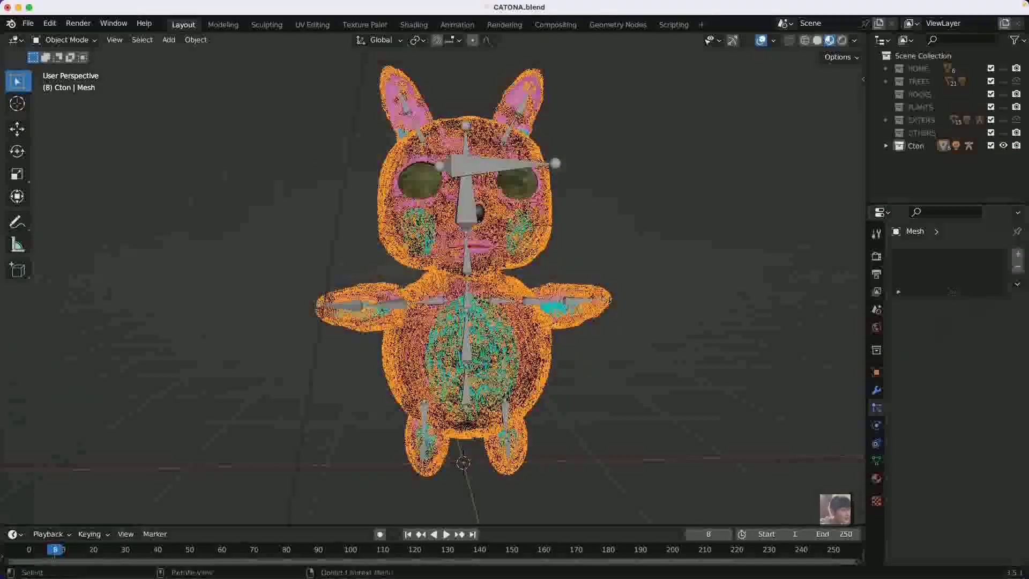
Step: Select the armature in Pose Mode and test-rotate an arm bone, cancelling the rotation
{"action": "mouse_move", "coordinate": [536, 177]}
{"action": "middle_mouse_down"}
{"action": "mouse_move", "coordinate": [615, 172]}
{"action": "mouse_move", "coordinate": [527, 374]}
{"action": "middle_mouse_up"}
{"action": "left_click", "coordinate": [526, 375]}
{"action": "scroll", "coordinate": [526, 375], "scroll_direction": "up", "scroll_amount": 4}
{"action": "scroll", "coordinate": [644, 292], "scroll_direction": "down", "scroll_amount": 4}
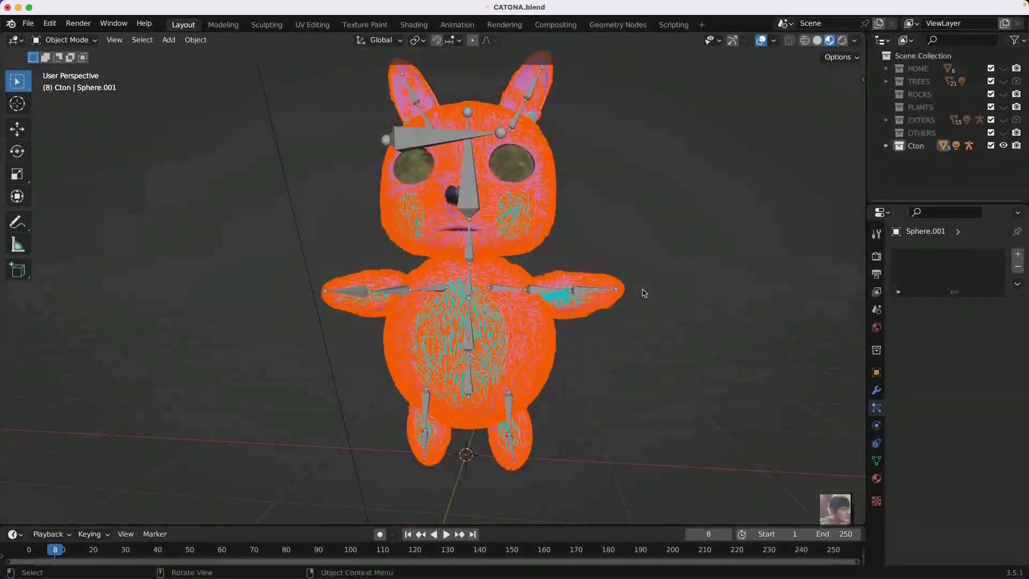
{"action": "left_click", "coordinate": [617, 292]}
{"action": "key", "text": "ctrl+Tab"}
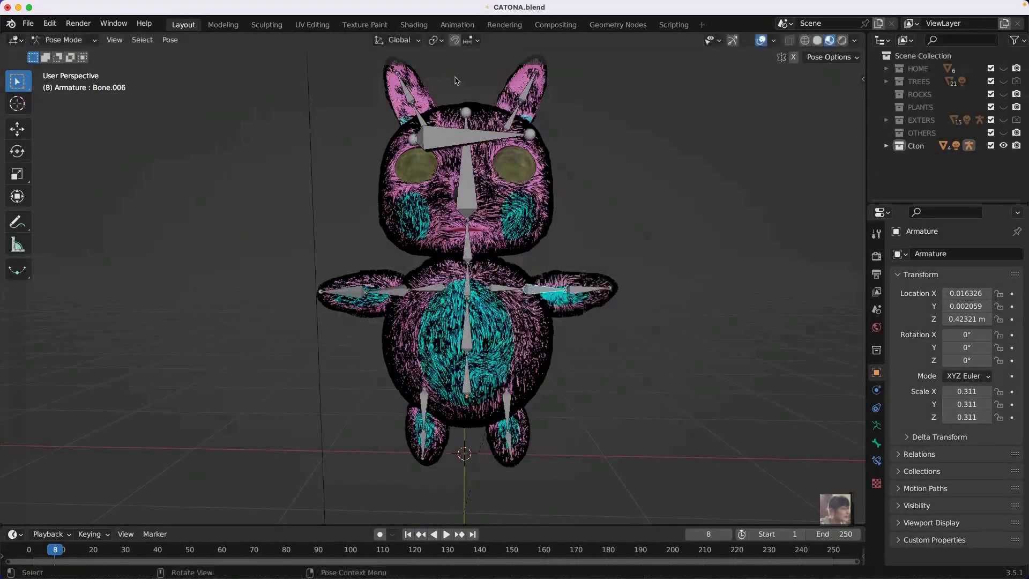
{"action": "key", "text": "r"}
{"action": "key", "text": "Escape"}
Step: Rotate the head bone to test how the mesh deforms
{"action": "left_click", "coordinate": [468, 183]}
{"action": "key", "text": "r"}
{"action": "left_click", "coordinate": [537, 244]}
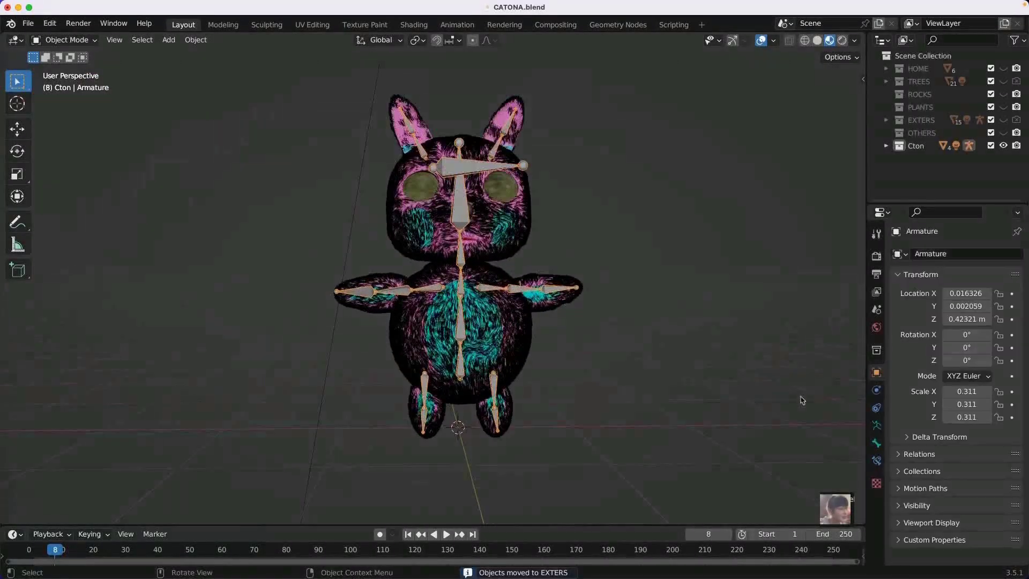
{"action": "scroll", "coordinate": [481, 106], "scroll_direction": "up", "scroll_amount": 5}
{"action": "scroll", "coordinate": [481, 106], "scroll_direction": "up", "scroll_amount": 5}
Step: Enable X-mirror editing, with Auto Merge and Topology Mirror left off
{"action": "key", "text": "g"}
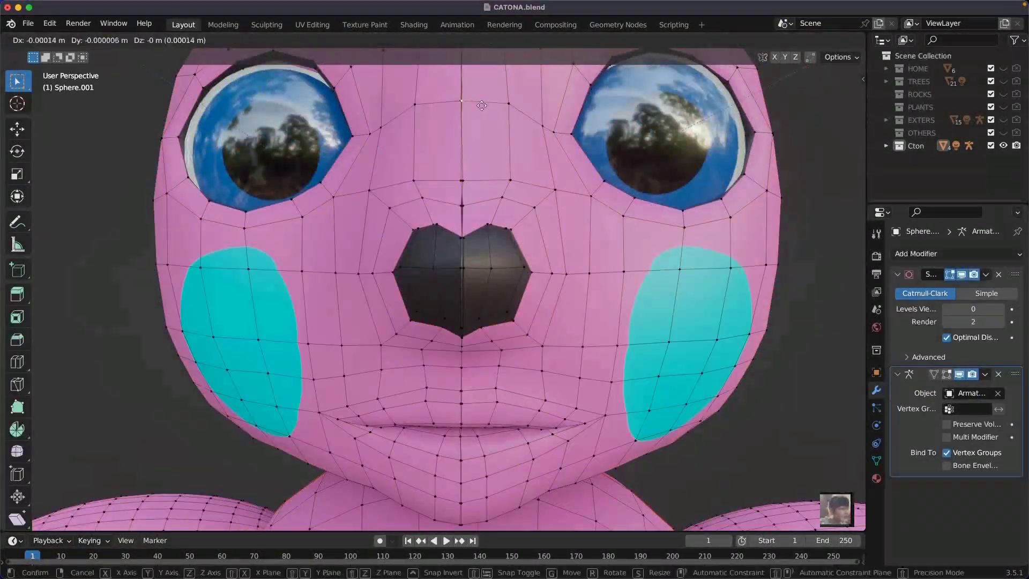
{"action": "left_click", "coordinate": [774, 57]}
{"action": "left_click", "coordinate": [841, 57]}
{"action": "scroll", "coordinate": [515, 287], "scroll_direction": "up", "scroll_amount": 3}
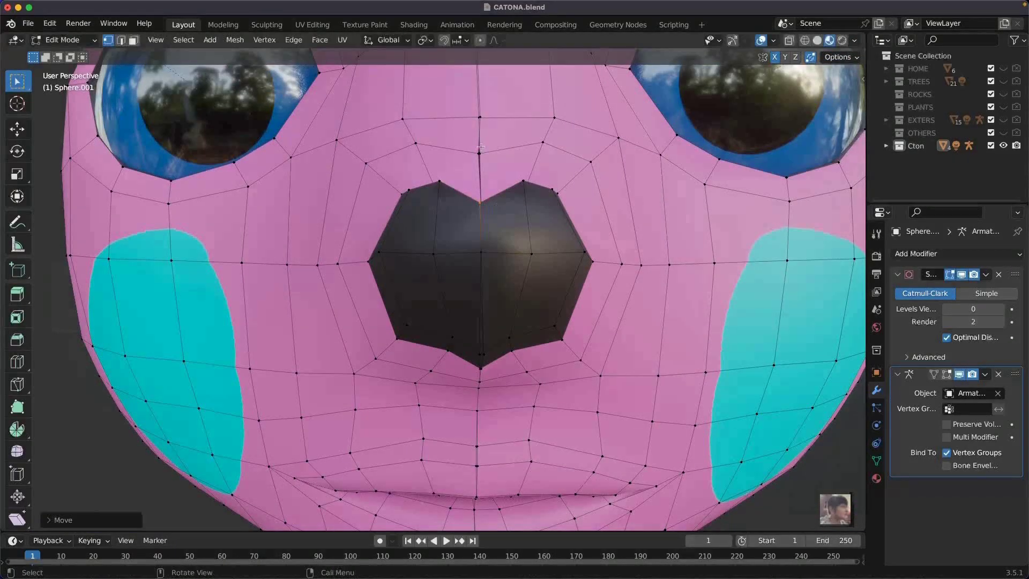
{"action": "scroll", "coordinate": [468, 219], "scroll_direction": "down", "scroll_amount": 6}
{"action": "left_click", "coordinate": [841, 57]}
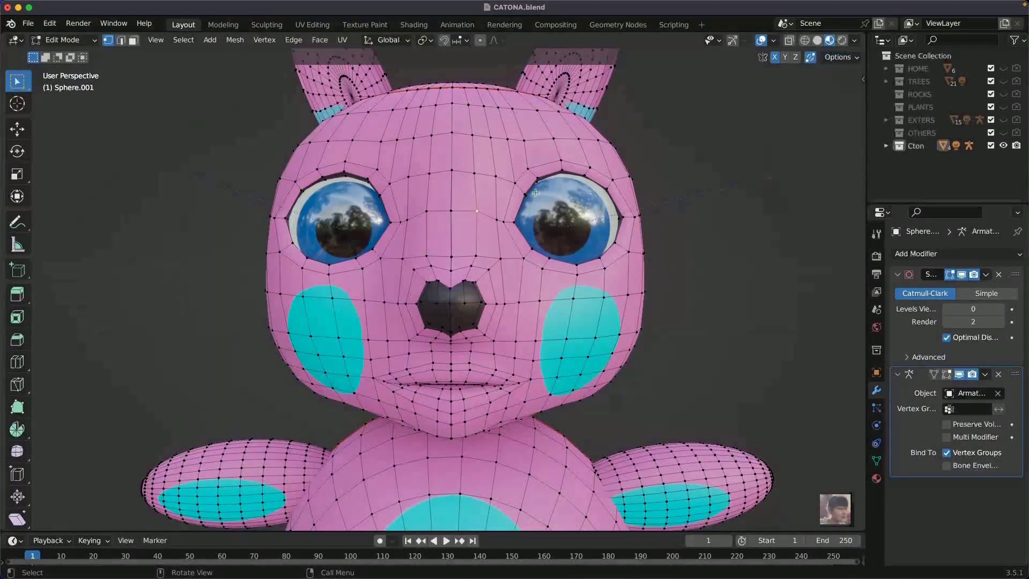
{"action": "left_click", "coordinate": [840, 56]}
{"action": "left_click", "coordinate": [834, 115]}
{"action": "left_click", "coordinate": [837, 57]}
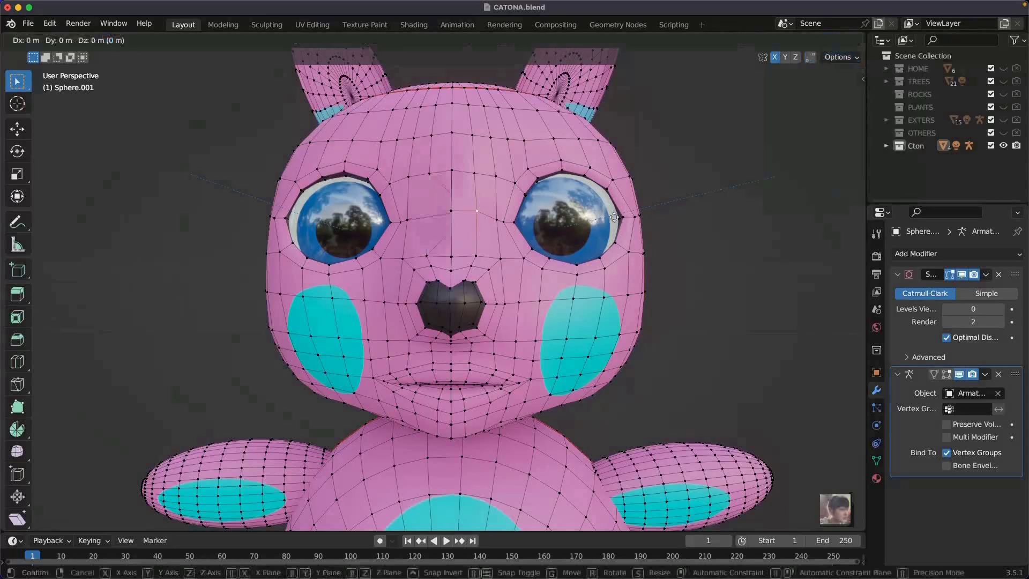
{"action": "left_click", "coordinate": [836, 57]}
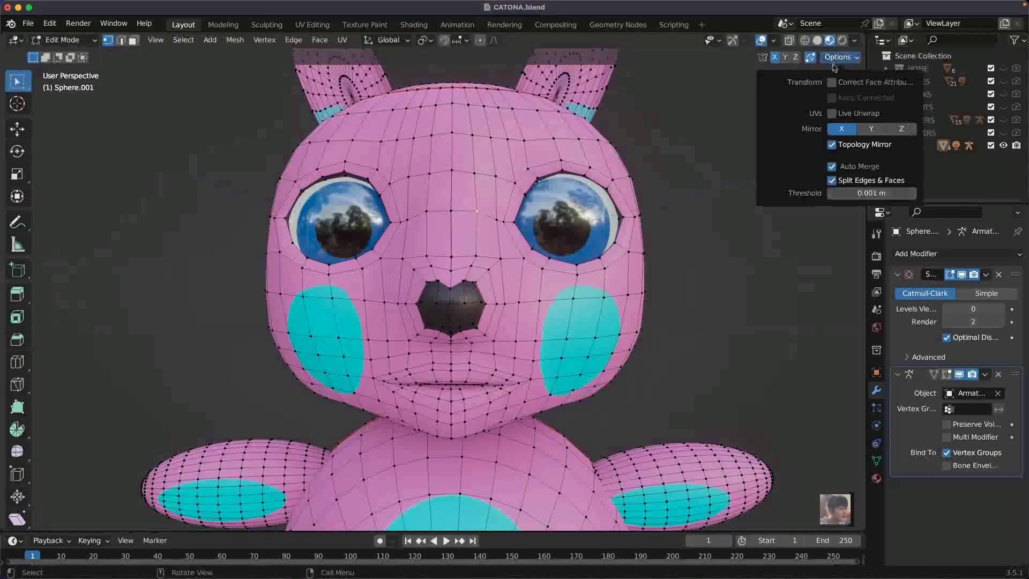
{"action": "left_click", "coordinate": [837, 57]}
{"action": "left_click", "coordinate": [840, 57]}
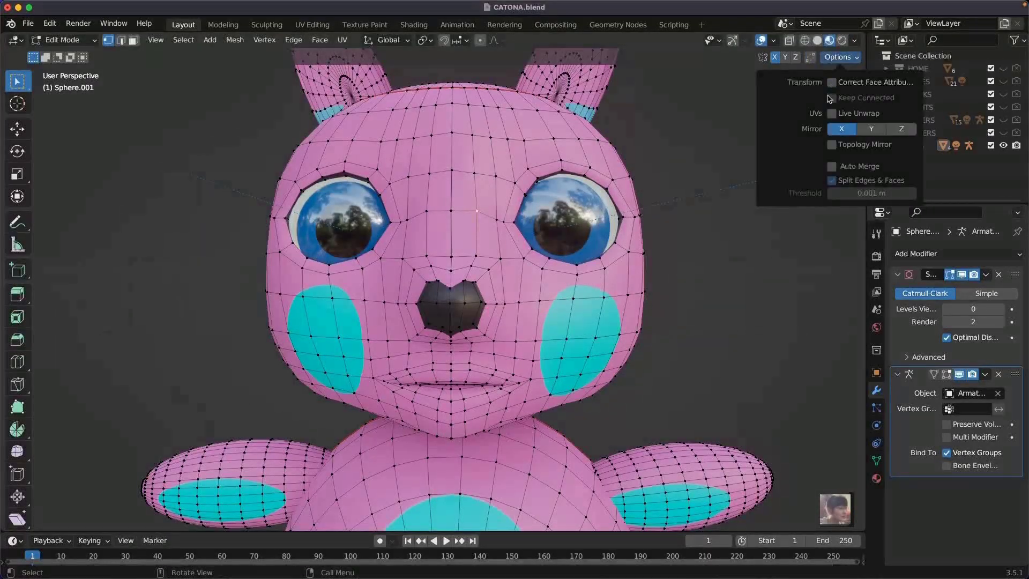
Step: Cancel the vertex move and add a vertex group named Armo for the mouth
{"action": "right_click", "coordinate": [483, 215]}
{"action": "mouse_move", "coordinate": [482, 215]}
{"action": "middle_mouse_down"}
{"action": "mouse_move", "coordinate": [375, 225]}
{"action": "mouse_move", "coordinate": [439, 246]}
{"action": "mouse_move", "coordinate": [536, 246]}
{"action": "mouse_move", "coordinate": [440, 246]}
{"action": "middle_mouse_up"}
{"action": "scroll", "coordinate": [440, 246], "scroll_direction": "up", "scroll_amount": 4}
{"action": "scroll", "coordinate": [439, 246], "scroll_direction": "down", "scroll_amount": 2}
{"action": "left_click", "coordinate": [876, 461]}
{"action": "left_click", "coordinate": [939, 348]}
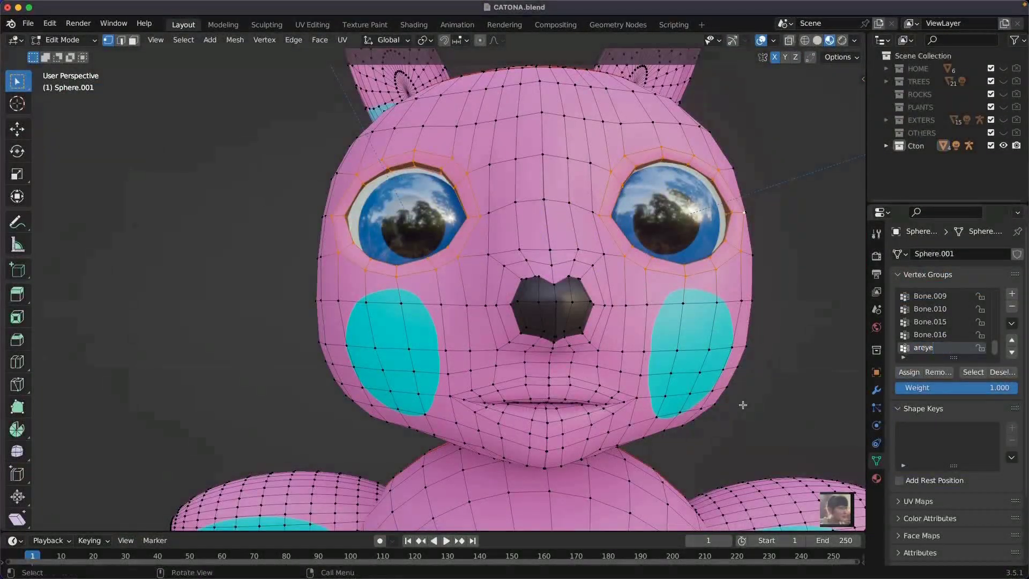
{"action": "scroll", "coordinate": [552, 248], "scroll_direction": "up", "scroll_amount": 4}
{"action": "mouse_move", "coordinate": [570, 285]}
{"action": "middle_mouse_down"}
{"action": "mouse_move", "coordinate": [510, 306]}
{"action": "mouse_move", "coordinate": [566, 246]}
{"action": "middle_mouse_up"}
{"action": "scroll", "coordinate": [566, 246], "scroll_direction": "down", "scroll_amount": 4}
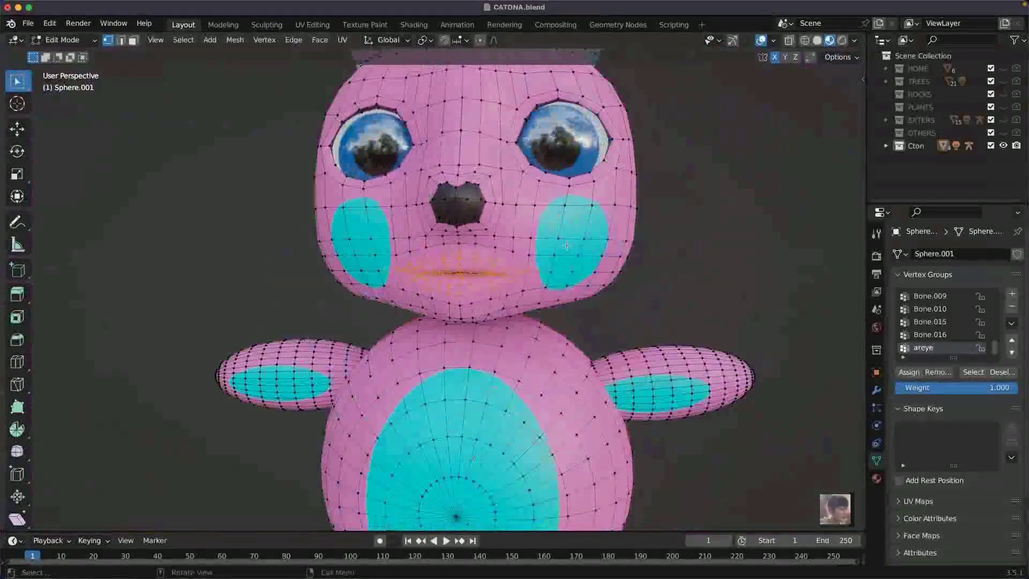
{"action": "type", "text": "Armo"}
{"action": "key", "text": "Return"}
{"action": "scroll", "coordinate": [536, 268], "scroll_direction": "down", "scroll_amount": 2}
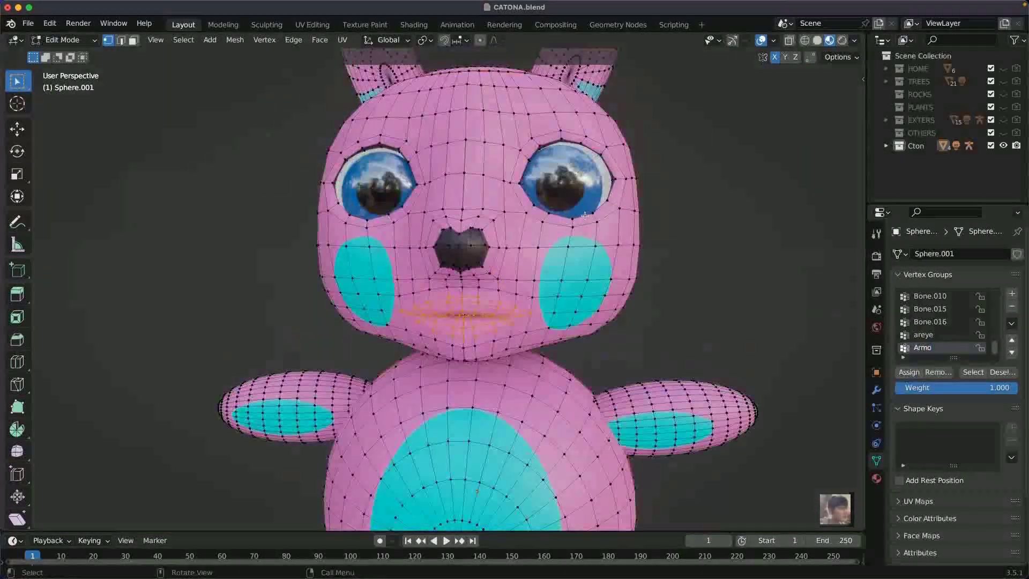
{"action": "mouse_move", "coordinate": [536, 268]}
{"action": "middle_mouse_down"}
{"action": "mouse_move", "coordinate": [689, 291]}
{"action": "mouse_move", "coordinate": [536, 268]}
{"action": "middle_mouse_up"}
Step: Add shape keys to Sphere.001 and go back into Edit Mode
{"action": "key", "text": "3"}
{"action": "key", "text": "Tab"}
{"action": "left_click", "coordinate": [1012, 427]}
{"action": "left_click", "coordinate": [1012, 427]}
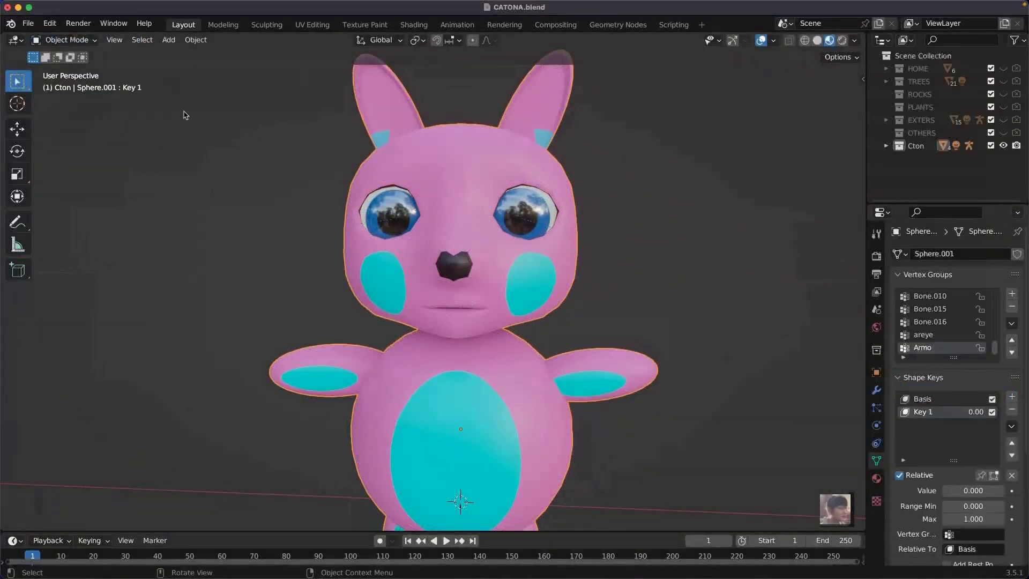
{"action": "scroll", "coordinate": [461, 268], "scroll_direction": "up", "scroll_amount": 2}
{"action": "key", "text": "Tab"}
Step: Scale the eyelid vertices flat and turn on X-ray view
{"action": "key", "text": "s"}
{"action": "left_click", "coordinate": [652, 266]}
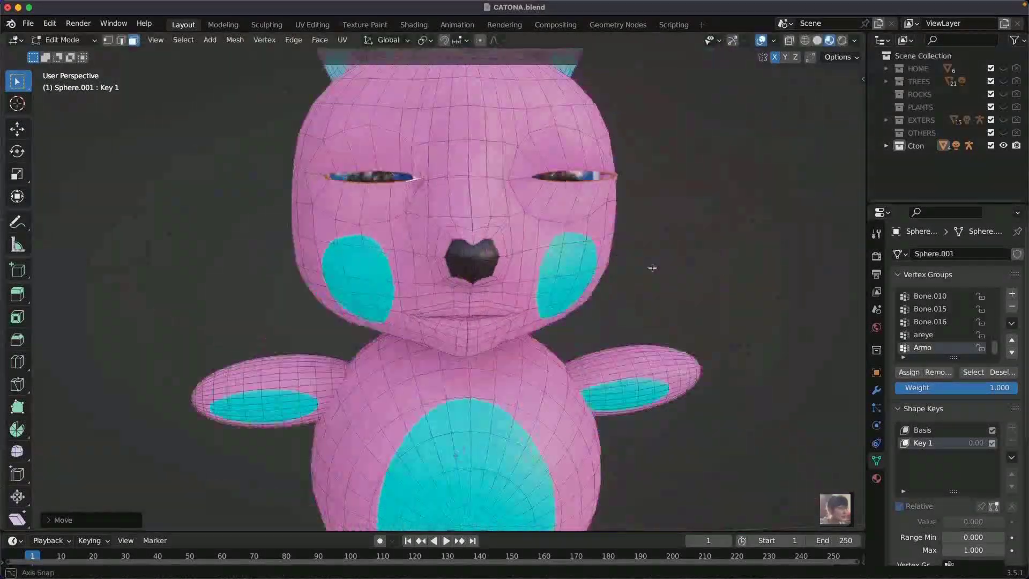
{"action": "mouse_move", "coordinate": [652, 267]}
{"action": "middle_mouse_down"}
{"action": "mouse_move", "coordinate": [650, 252]}
{"action": "mouse_move", "coordinate": [612, 288]}
{"action": "middle_mouse_up"}
{"action": "mouse_move", "coordinate": [351, 164]}
{"action": "middle_mouse_down"}
{"action": "mouse_move", "coordinate": [482, 171]}
{"action": "mouse_move", "coordinate": [387, 164]}
{"action": "mouse_move", "coordinate": [540, 218]}
{"action": "mouse_move", "coordinate": [542, 246]}
{"action": "mouse_move", "coordinate": [328, 126]}
{"action": "mouse_move", "coordinate": [429, 241]}
{"action": "mouse_move", "coordinate": [460, 314]}
{"action": "mouse_move", "coordinate": [600, 311]}
{"action": "mouse_move", "coordinate": [333, 280]}
{"action": "mouse_move", "coordinate": [542, 242]}
{"action": "middle_mouse_up"}
{"action": "key", "text": "alt+z"}
{"action": "scroll", "coordinate": [429, 242], "scroll_direction": "down", "scroll_amount": 4}
{"action": "scroll", "coordinate": [460, 314], "scroll_direction": "up", "scroll_amount": 5}
Step: Move the eyelid edge down so Key 1 shows the eyes closed
{"action": "key", "text": "g"}
{"action": "left_click", "coordinate": [333, 279]}
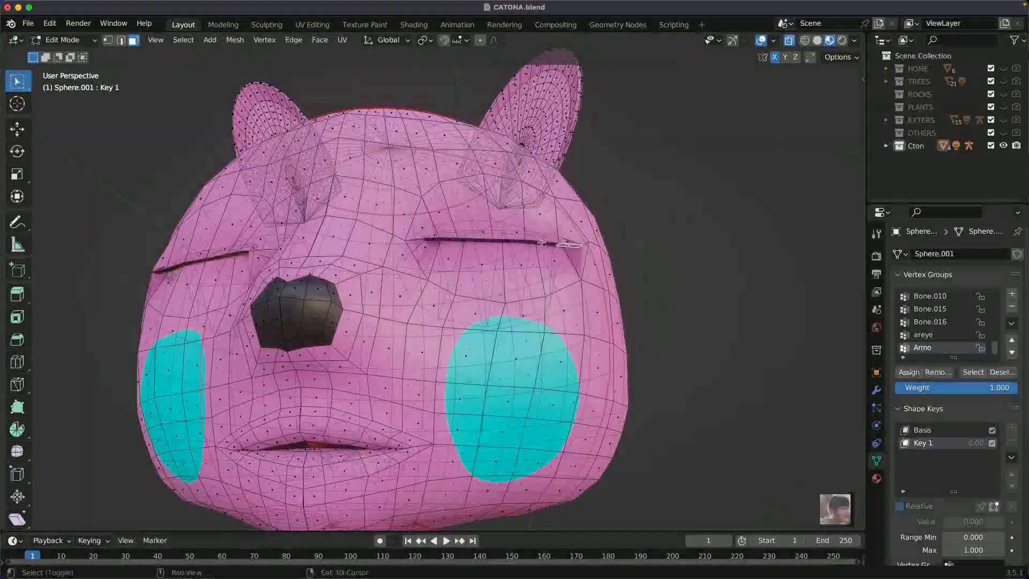
{"action": "left_click", "coordinate": [667, 297]}
{"action": "middle_click_drag", "start_coordinate": [667, 297], "coordinate": [550, 242]}
{"action": "scroll", "coordinate": [550, 242], "scroll_direction": "down", "scroll_amount": 3}
{"action": "scroll", "coordinate": [550, 242], "scroll_direction": "down", "scroll_amount": 2}
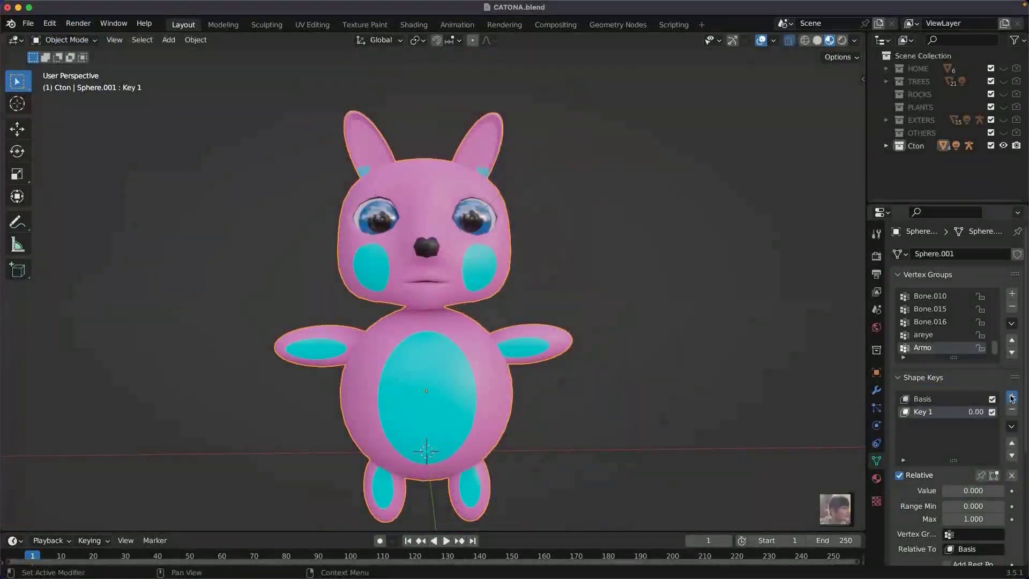
Step: Add shape key Key 2, then scale the lips and raise the upper lip
{"action": "left_click", "coordinate": [1012, 397]}
{"action": "key", "text": "Tab"}
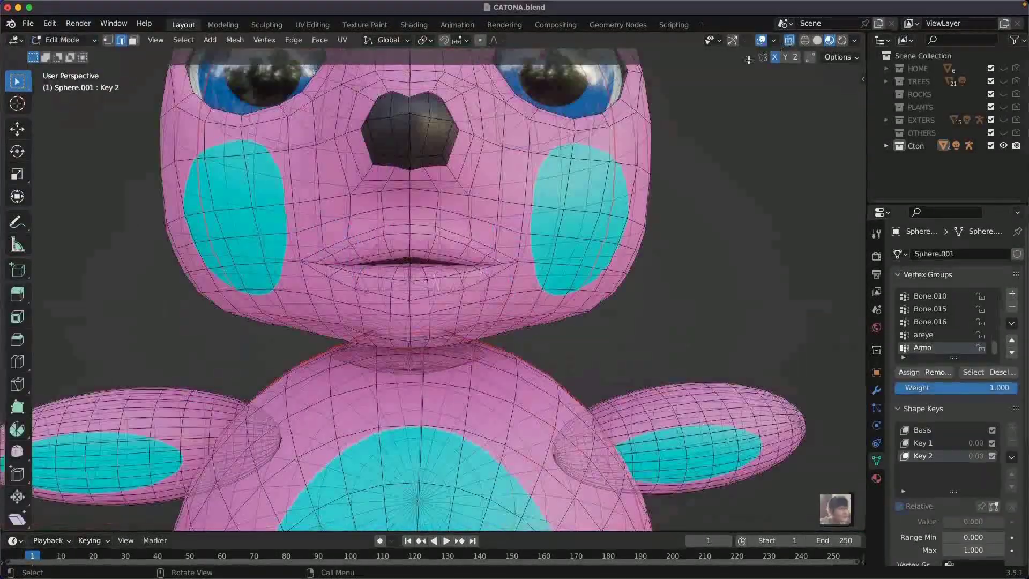
{"action": "scroll", "coordinate": [418, 268], "scroll_direction": "up", "scroll_amount": 3}
{"action": "key", "text": "s"}
{"action": "left_click", "coordinate": [576, 338]}
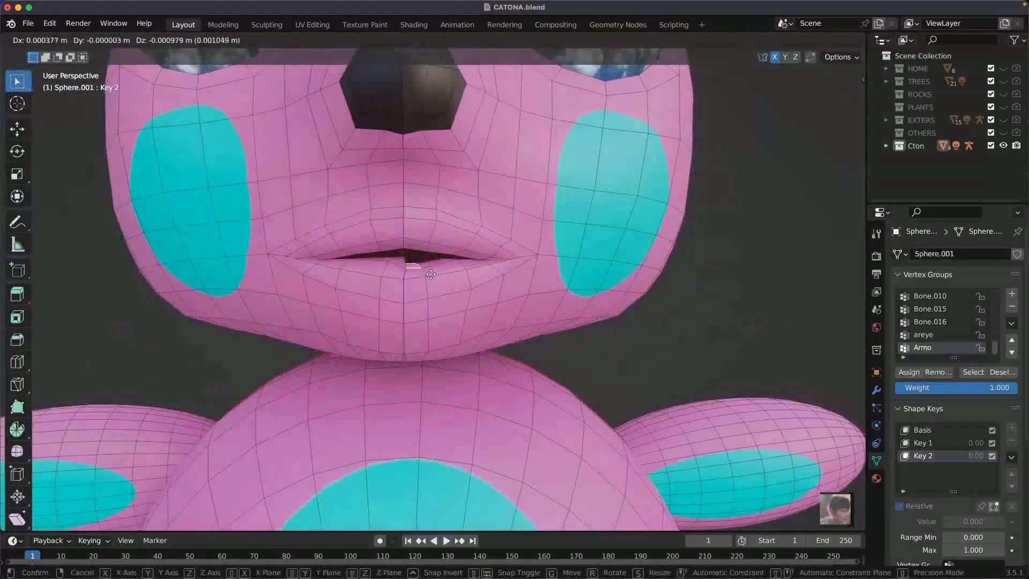
{"action": "scroll", "coordinate": [375, 247], "scroll_direction": "up", "scroll_amount": 4}
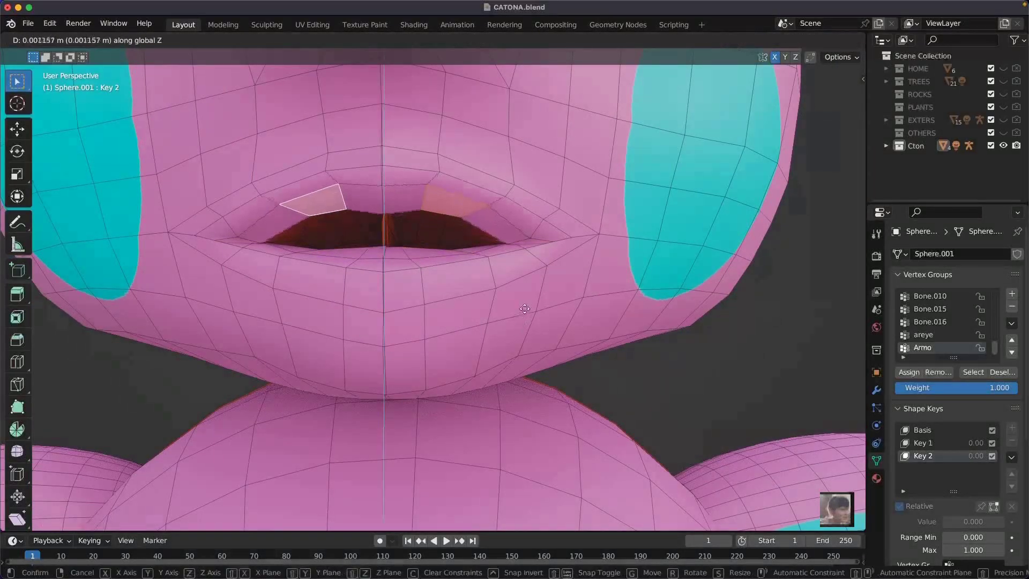
{"action": "left_click", "coordinate": [524, 309]}
Step: Move the mouth vertices into an open smile, then return to Object Mode
{"action": "scroll", "coordinate": [429, 242], "scroll_direction": "up", "scroll_amount": 3}
{"action": "scroll", "coordinate": [391, 200], "scroll_direction": "up", "scroll_amount": 2}
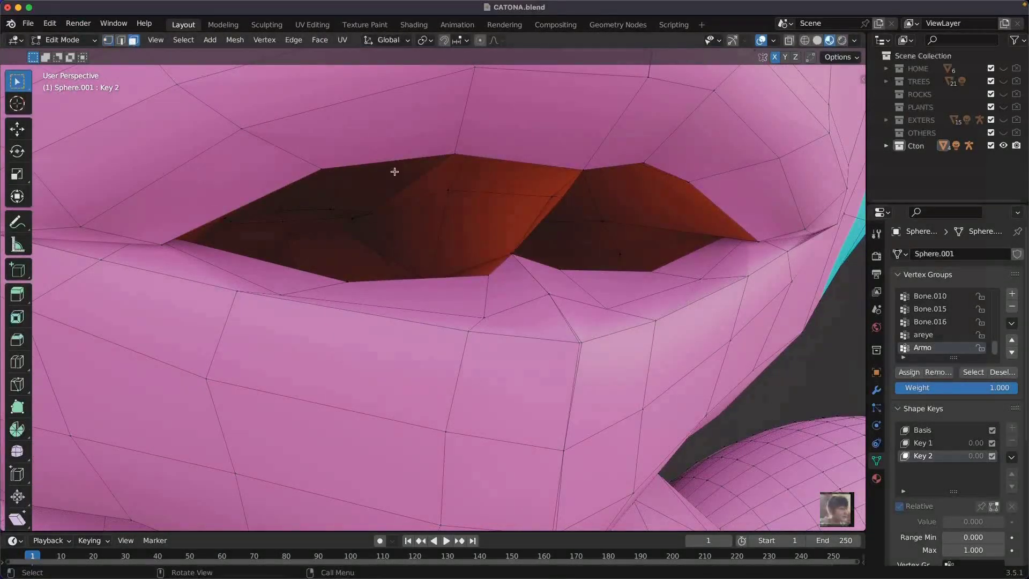
{"action": "middle_click_drag", "start_coordinate": [395, 172], "coordinate": [259, 156]}
{"action": "scroll", "coordinate": [259, 156], "scroll_direction": "down", "scroll_amount": 4}
{"action": "scroll", "coordinate": [404, 210], "scroll_direction": "up", "scroll_amount": 4}
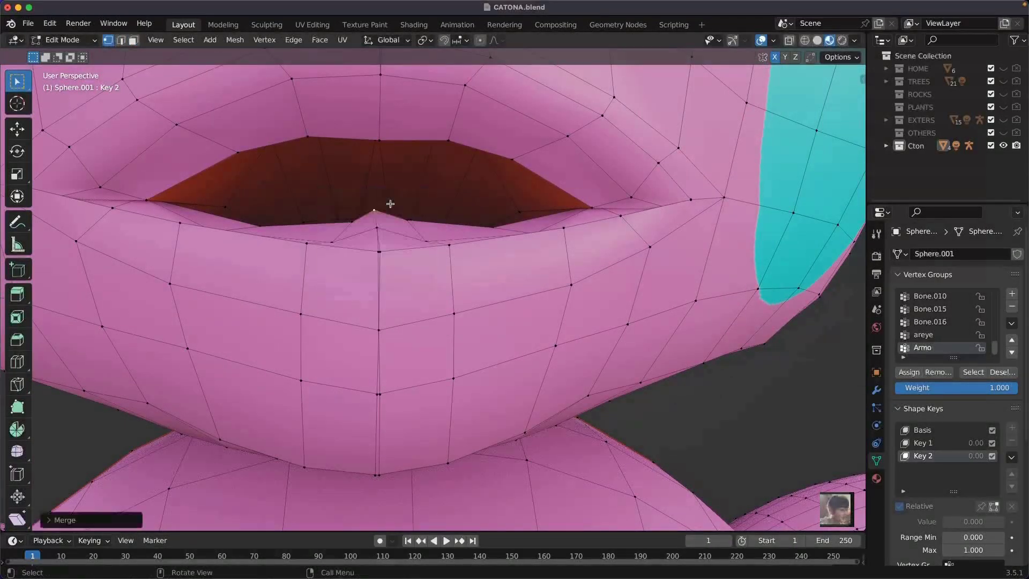
{"action": "scroll", "coordinate": [397, 246], "scroll_direction": "down", "scroll_amount": 3}
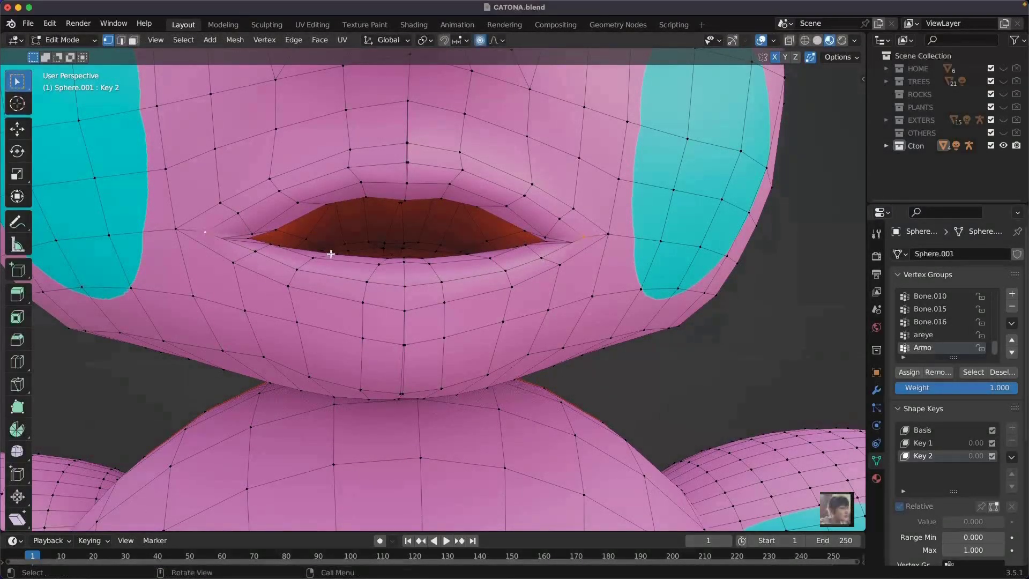
{"action": "key", "text": "g"}
{"action": "left_click", "coordinate": [437, 246]}
{"action": "scroll", "coordinate": [494, 252], "scroll_direction": "down", "scroll_amount": 4}
{"action": "key", "text": "Escape"}
{"action": "scroll", "coordinate": [429, 221], "scroll_direction": "up", "scroll_amount": 3}
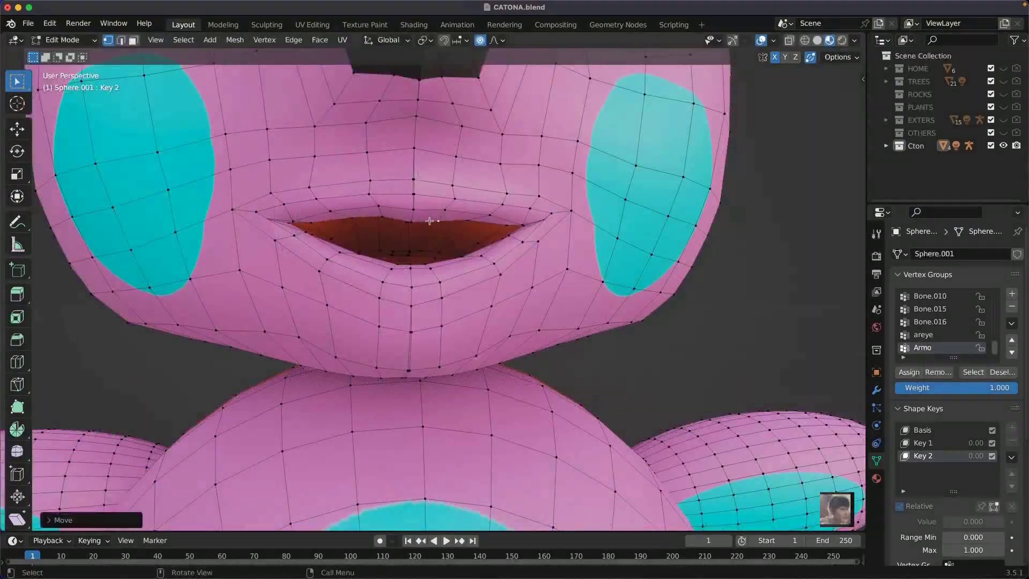
{"action": "scroll", "coordinate": [525, 315], "scroll_direction": "down", "scroll_amount": 6}
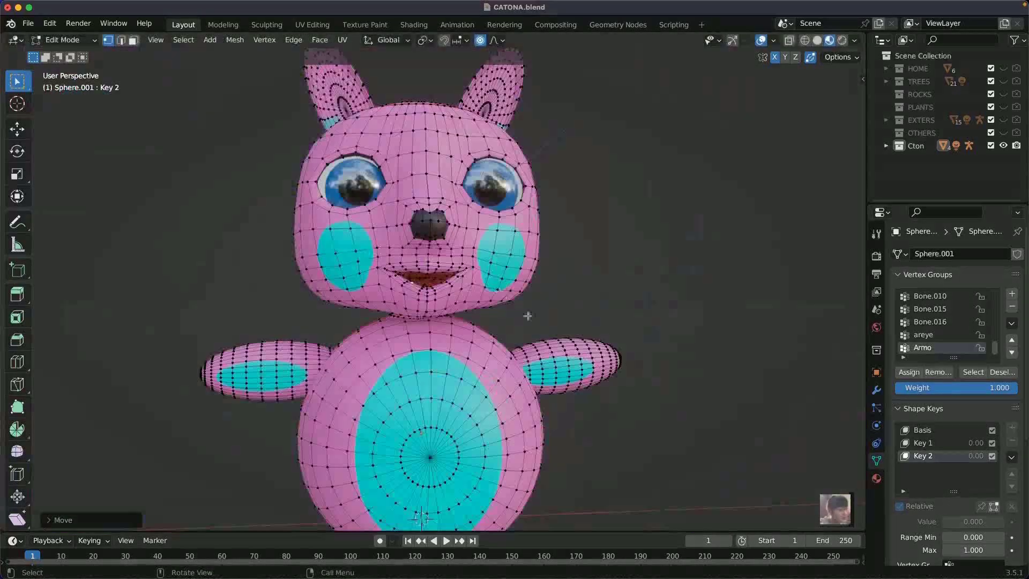
{"action": "key", "text": "Tab"}
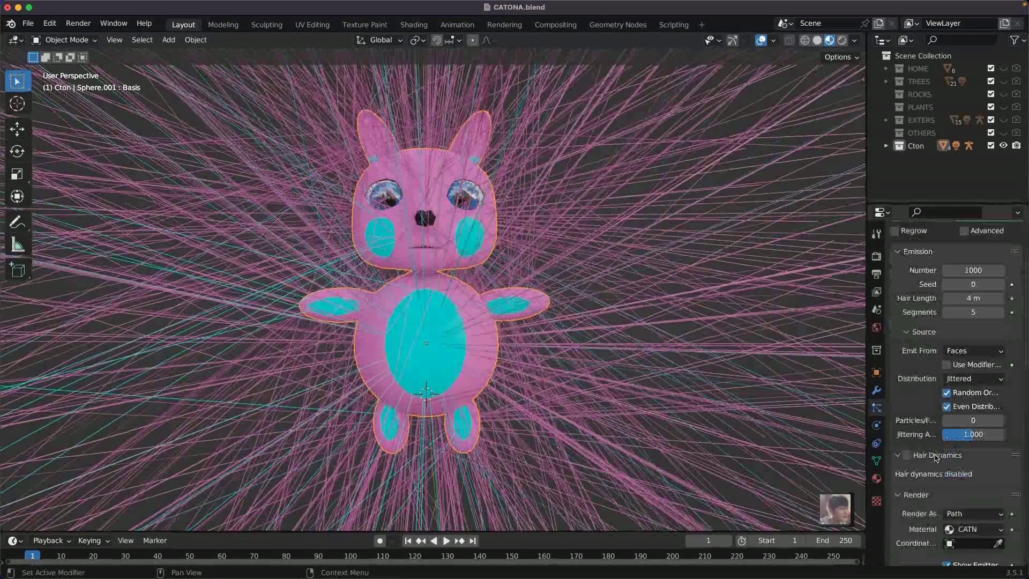
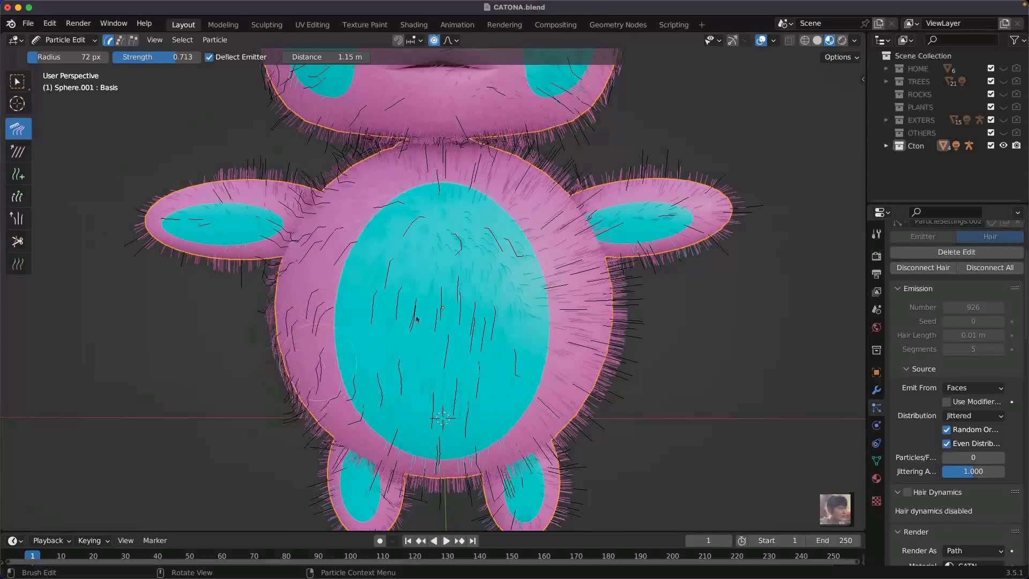
Step: Orbit and zoom around the creature to check the combed fur from side, front, top and behind
{"action": "scroll", "coordinate": [726, 240], "scroll_direction": "down", "scroll_amount": 3}
{"action": "middle_click_drag", "start_coordinate": [726, 239], "coordinate": [501, 324]}
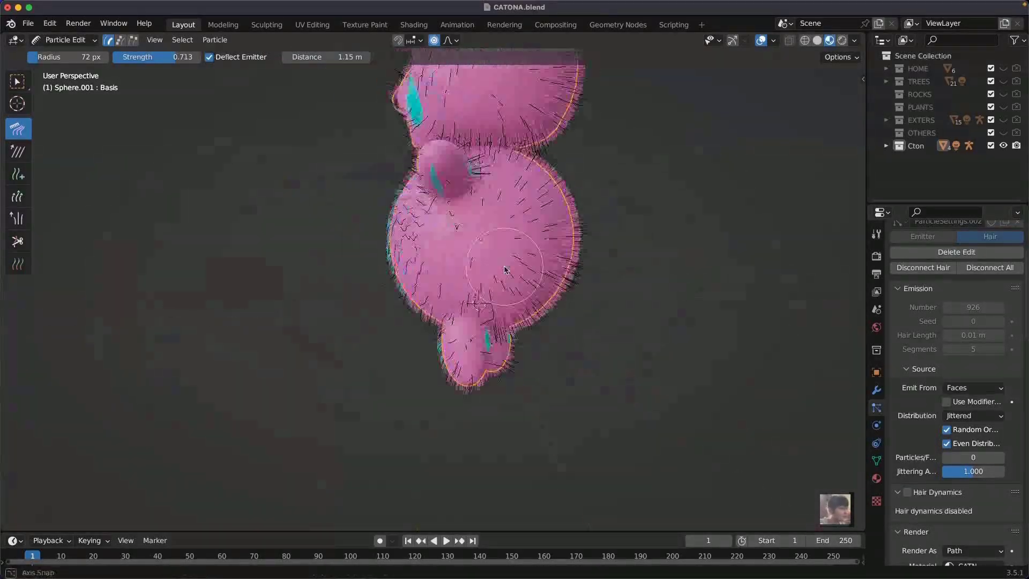
{"action": "middle_click_drag", "start_coordinate": [470, 229], "coordinate": [588, 257]}
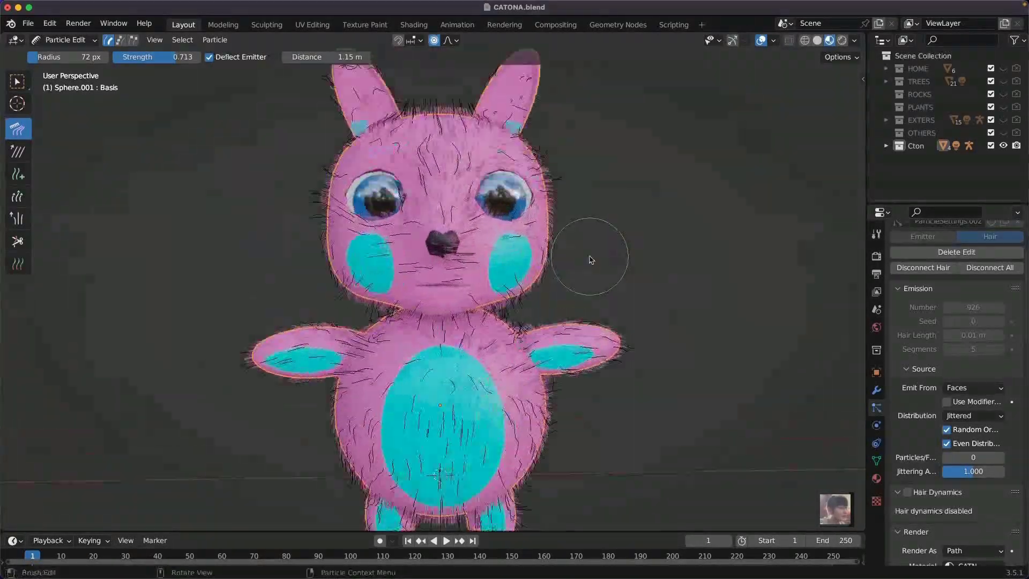
{"action": "scroll", "coordinate": [311, 127], "scroll_direction": "up", "scroll_amount": 5}
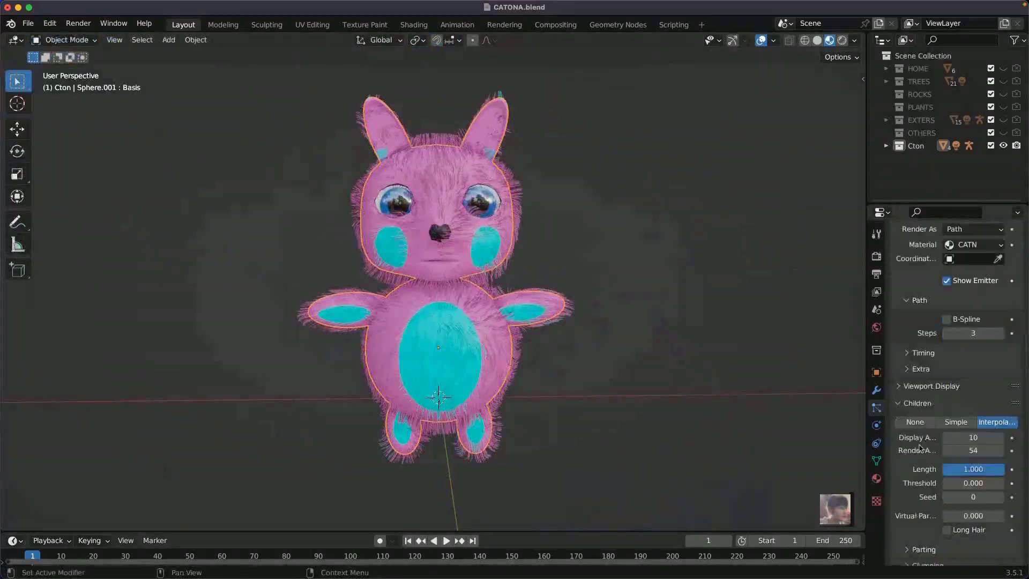
{"action": "scroll", "coordinate": [549, 245], "scroll_direction": "up", "scroll_amount": 4}
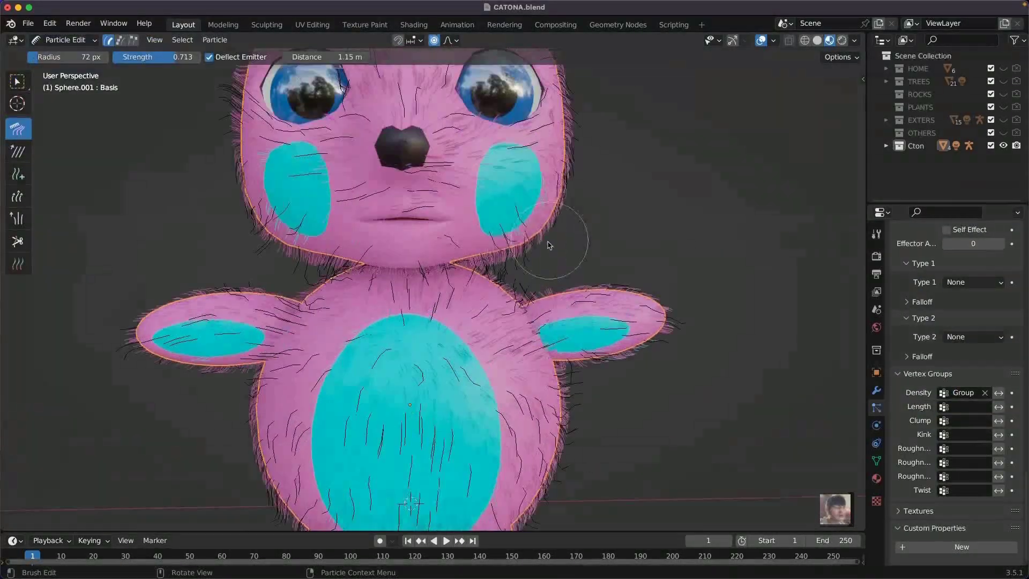
{"action": "scroll", "coordinate": [329, 268], "scroll_direction": "down", "scroll_amount": 4}
{"action": "mouse_move", "coordinate": [524, 161]}
{"action": "middle_mouse_down"}
{"action": "mouse_move", "coordinate": [430, 395]}
{"action": "mouse_move", "coordinate": [632, 256]}
{"action": "middle_mouse_up"}
{"action": "scroll", "coordinate": [260, 301], "scroll_direction": "up", "scroll_amount": 2}
{"action": "middle_click_drag", "start_coordinate": [691, 164], "coordinate": [373, 209]}
{"action": "middle_click_drag", "start_coordinate": [536, 268], "coordinate": [558, 394]}
{"action": "scroll", "coordinate": [536, 301], "scroll_direction": "down", "scroll_amount": 5}
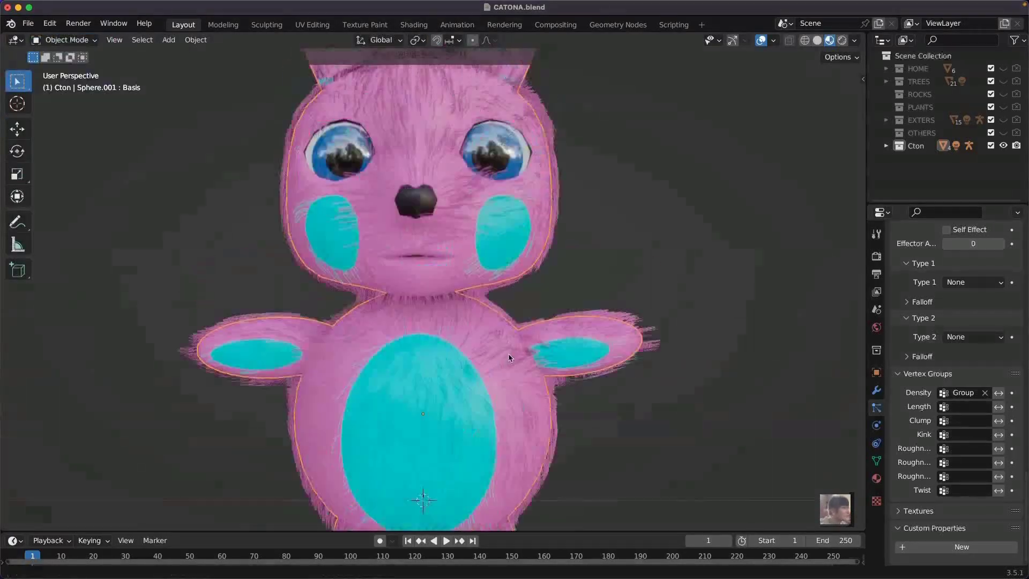
Step: Preview the fur in Object Mode, then return to Particle Edit and zoom over the strands
{"action": "left_click", "coordinate": [59, 39]}
{"action": "left_click", "coordinate": [43, 134]}
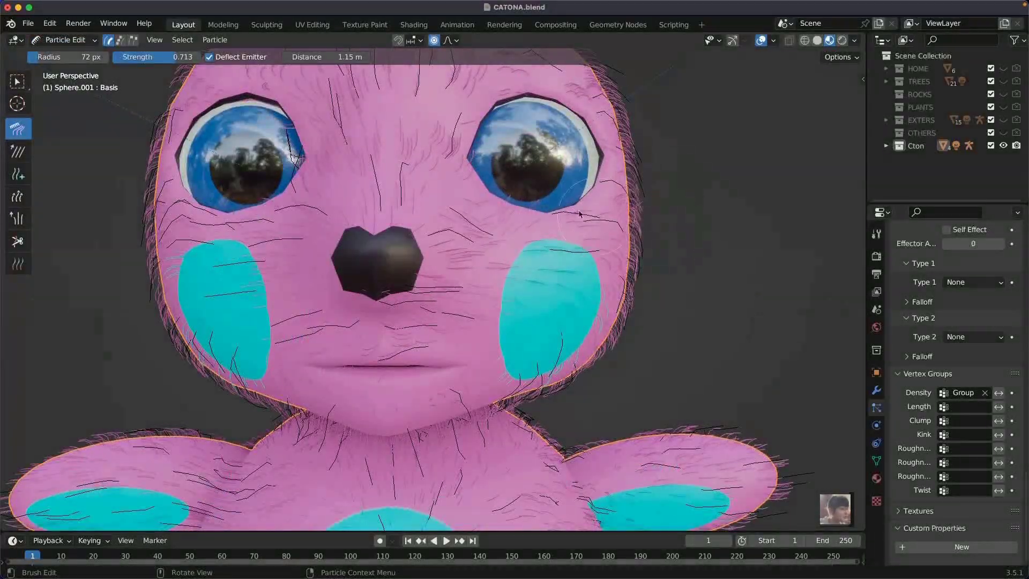
{"action": "scroll", "coordinate": [413, 197], "scroll_direction": "down", "scroll_amount": 2}
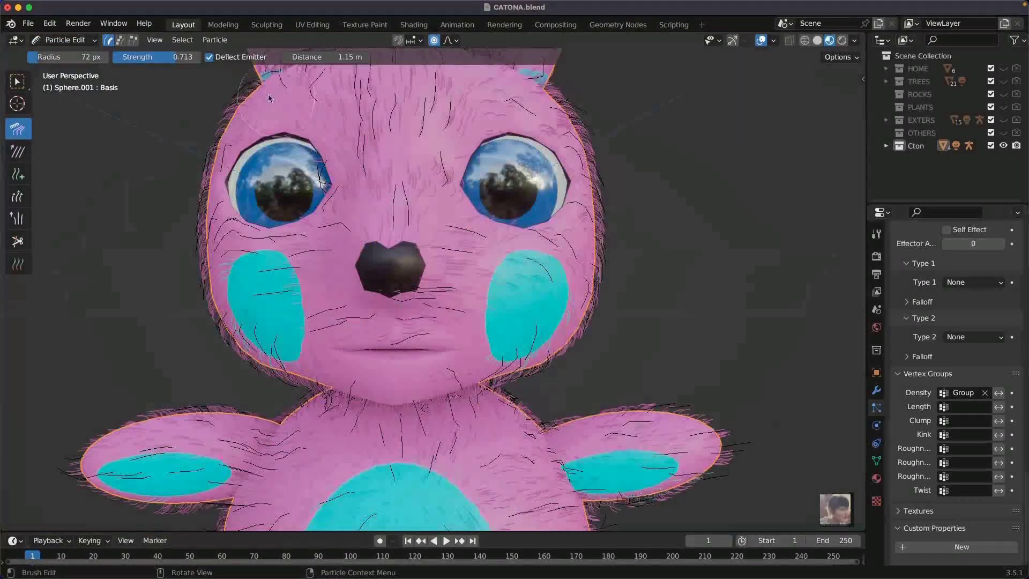
{"action": "scroll", "coordinate": [338, 284], "scroll_direction": "up", "scroll_amount": 6}
{"action": "scroll", "coordinate": [194, 429], "scroll_direction": "down", "scroll_amount": 3}
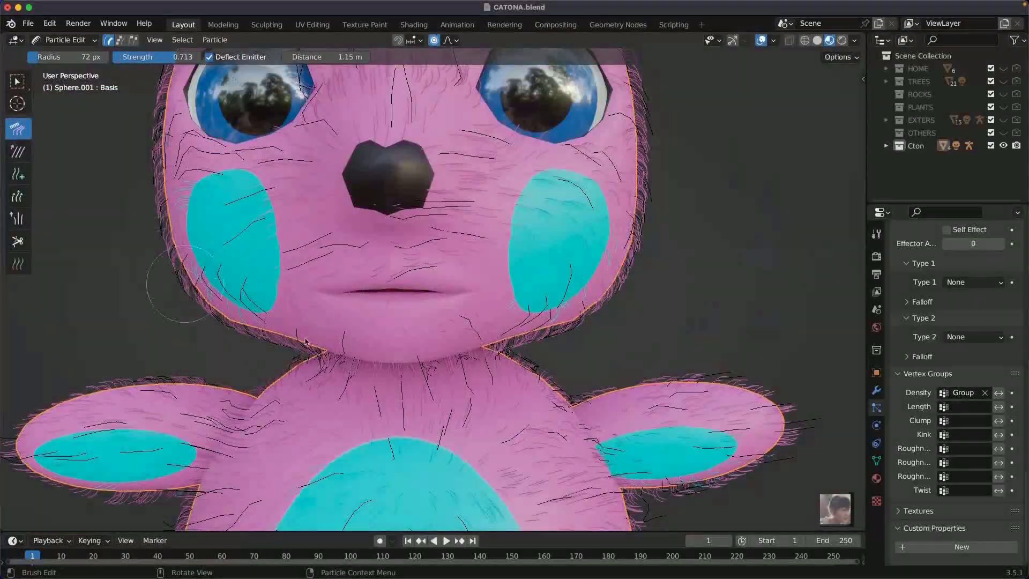
{"action": "scroll", "coordinate": [194, 429], "scroll_direction": "down", "scroll_amount": 3}
{"action": "scroll", "coordinate": [526, 375], "scroll_direction": "up", "scroll_amount": 2}
{"action": "scroll", "coordinate": [327, 125], "scroll_direction": "up", "scroll_amount": 1}
Step: Leave hair editing for Object Mode and zoom to view the full fluffy fur coat
{"action": "key", "text": "Tab"}
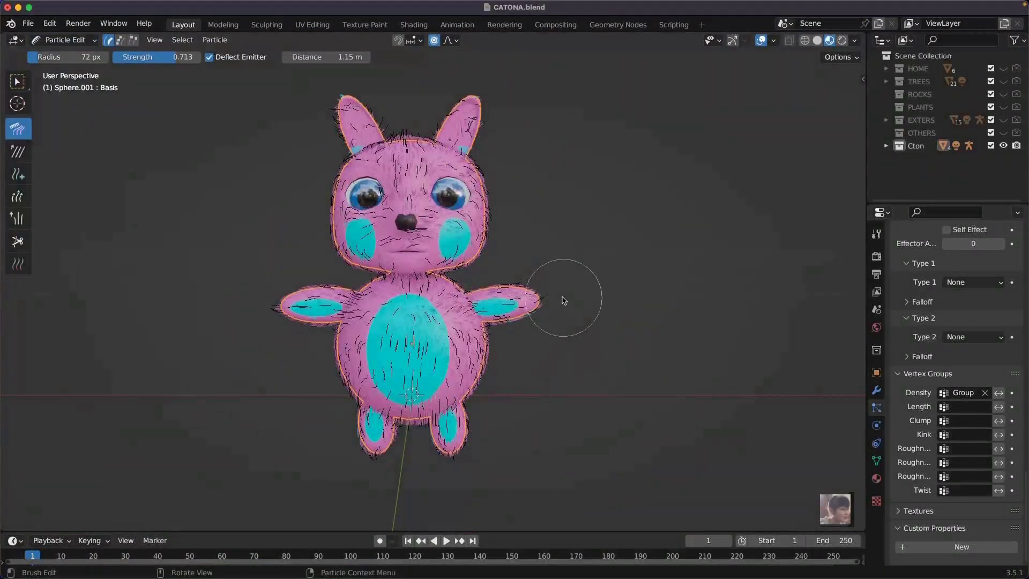
{"action": "scroll", "coordinate": [523, 353], "scroll_direction": "down", "scroll_amount": 2}
{"action": "scroll", "coordinate": [521, 386], "scroll_direction": "up", "scroll_amount": 3}
{"action": "scroll", "coordinate": [954, 349], "scroll_direction": "up", "scroll_amount": 10}
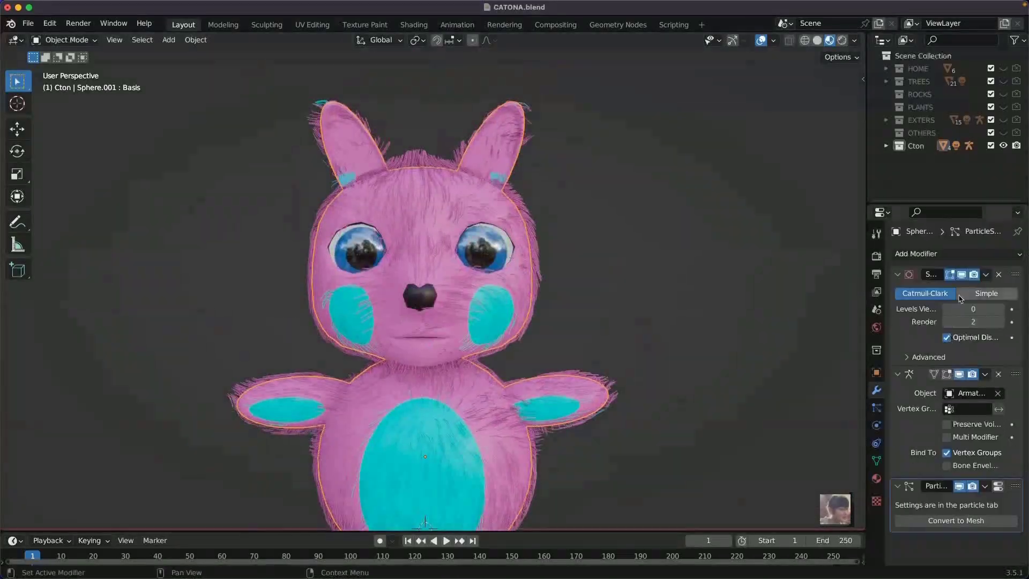
{"action": "scroll", "coordinate": [954, 348], "scroll_direction": "down", "scroll_amount": 4}
{"action": "scroll", "coordinate": [954, 349], "scroll_direction": "down", "scroll_amount": 4}
{"action": "scroll", "coordinate": [466, 300], "scroll_direction": "down", "scroll_amount": 2}
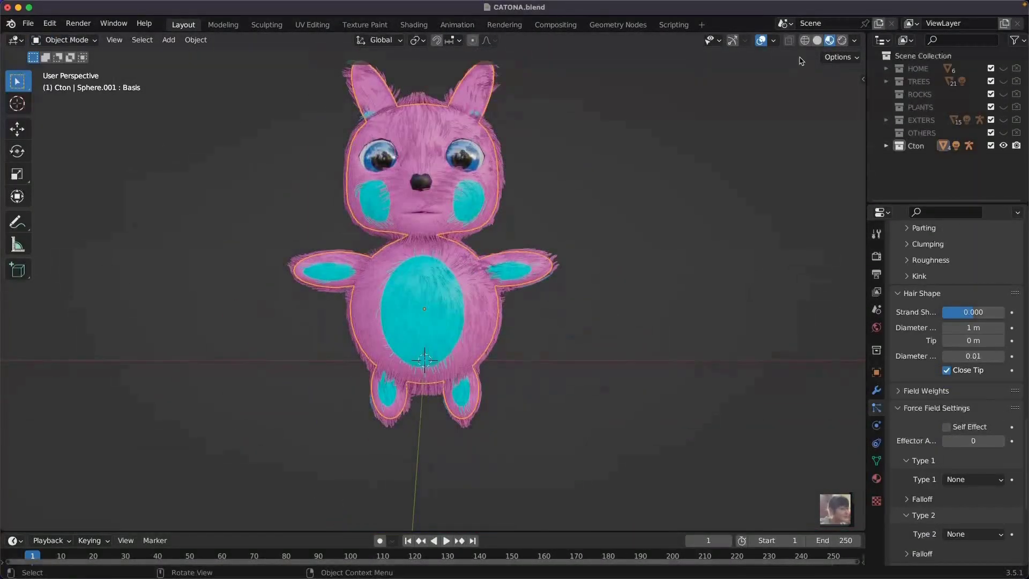
Step: Preview the landscape in rendered and material preview shading, then hide the sidebar
{"action": "left_click", "coordinate": [842, 40]}
{"action": "middle_click_drag", "start_coordinate": [575, 316], "coordinate": [458, 325]}
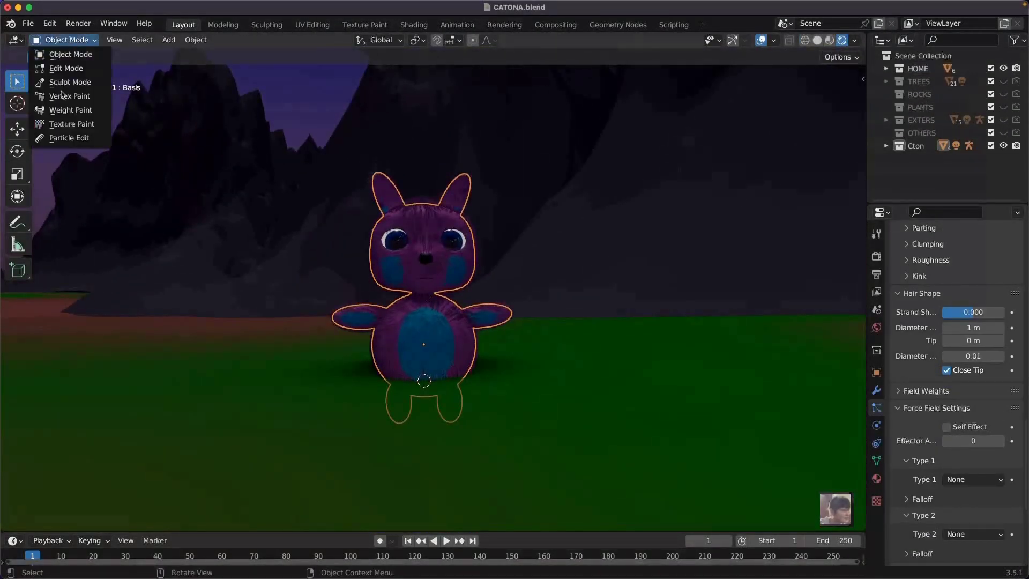
{"action": "left_click", "coordinate": [830, 41]}
{"action": "left_click", "coordinate": [863, 79]}
{"action": "left_click", "coordinate": [720, 111]}
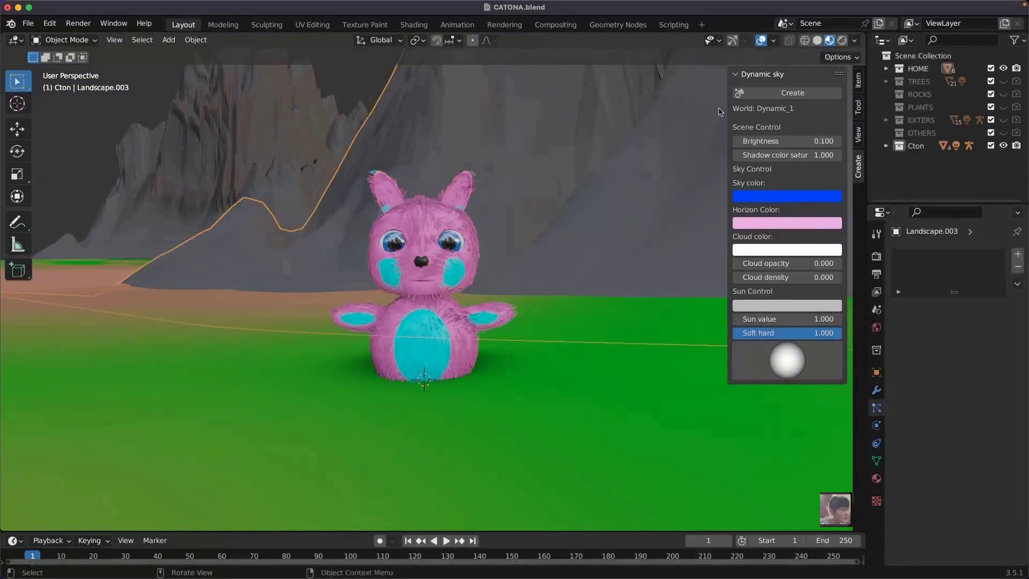
{"action": "key", "text": "n"}
Step: Hide the HOME landscape collection and rotate the armature's arm bone up into a wave
{"action": "left_click", "coordinate": [420, 246]}
{"action": "scroll", "coordinate": [421, 247], "scroll_direction": "up", "scroll_amount": 2}
{"action": "left_click", "coordinate": [65, 40]}
{"action": "left_click", "coordinate": [1004, 69]}
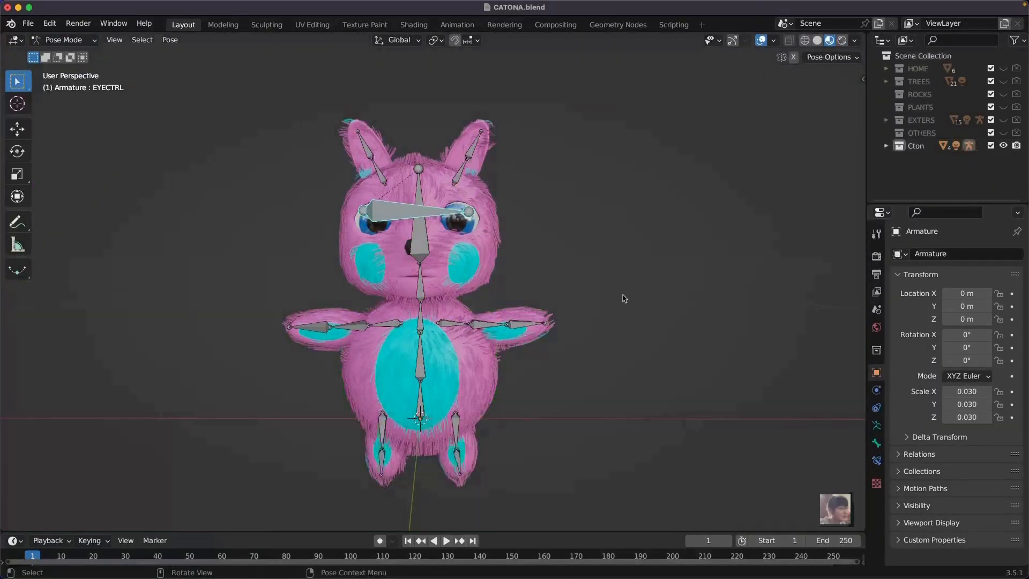
{"action": "left_click", "coordinate": [375, 324]}
{"action": "key", "text": "r"}
Step: Pose a second bone, then leave Pose Mode for Object Mode
{"action": "scroll", "coordinate": [359, 202], "scroll_direction": "up", "scroll_amount": 3}
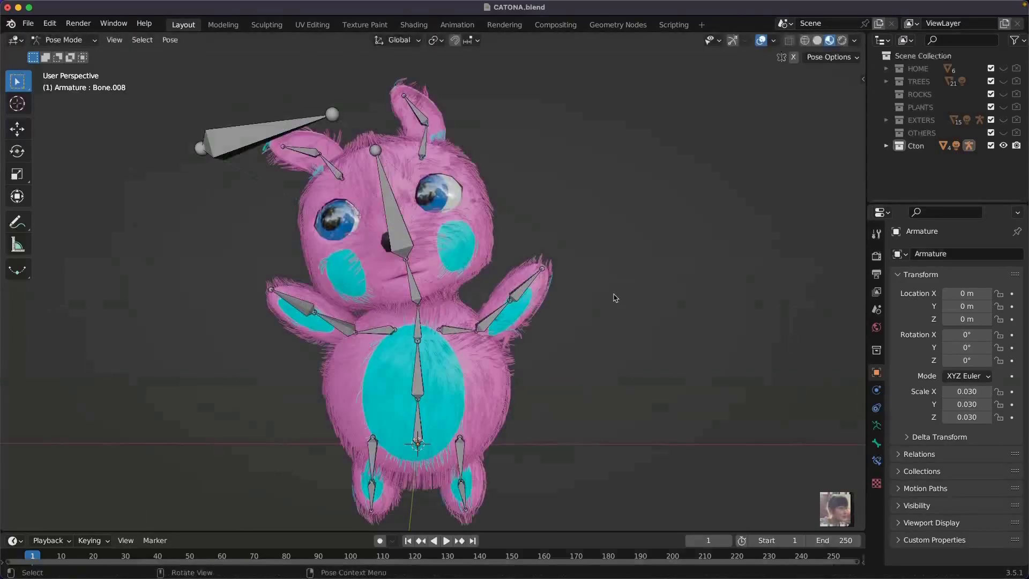
{"action": "scroll", "coordinate": [613, 296], "scroll_direction": "down", "scroll_amount": 2}
{"action": "left_click", "coordinate": [461, 321]}
{"action": "scroll", "coordinate": [379, 319], "scroll_direction": "up", "scroll_amount": 2}
{"action": "key", "text": "ctrl+Tab"}
Step: Give the body mesh a smile with shape keys Key 1 at 0.20 and Key 2 at 0.95
{"action": "left_click", "coordinate": [440, 343]}
{"action": "left_click", "coordinate": [877, 461]}
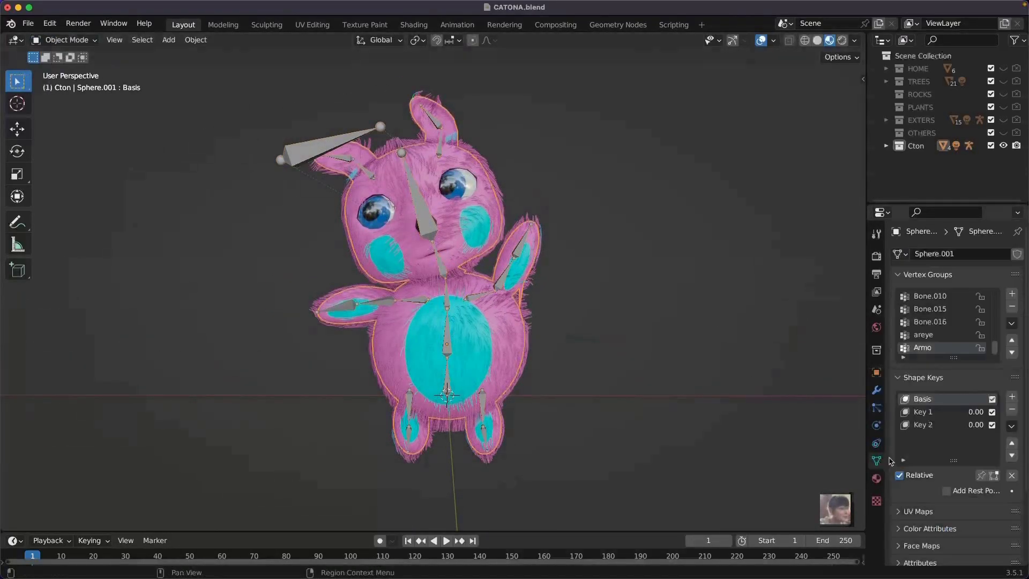
{"action": "scroll", "coordinate": [937, 375], "scroll_direction": "down", "scroll_amount": 4}
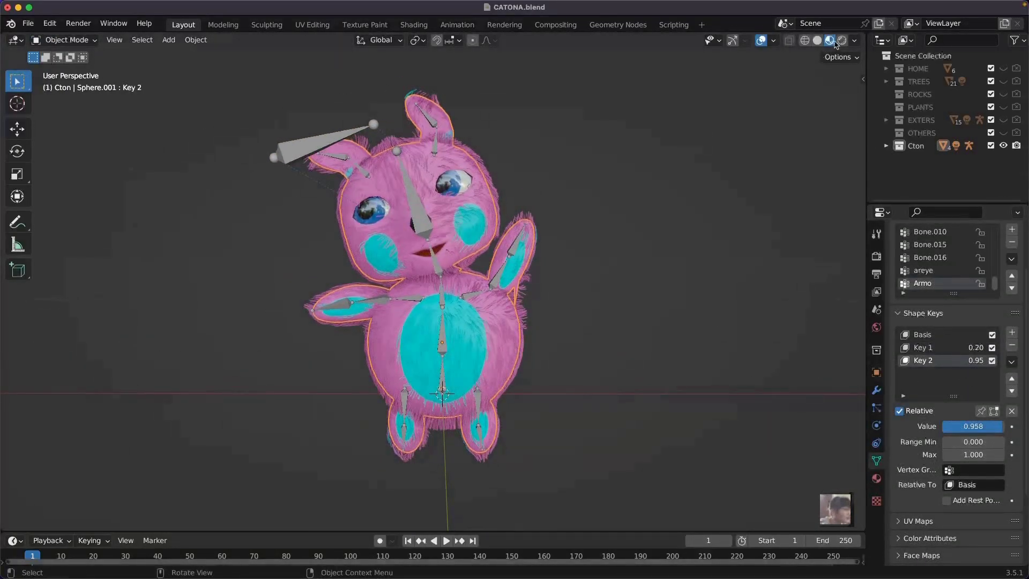
{"action": "left_click", "coordinate": [843, 40]}
{"action": "left_click", "coordinate": [886, 145]}
{"action": "scroll", "coordinate": [590, 384], "scroll_direction": "up", "scroll_amount": 2}
Step: Look over the body's material settings
{"action": "left_click", "coordinate": [877, 478]}
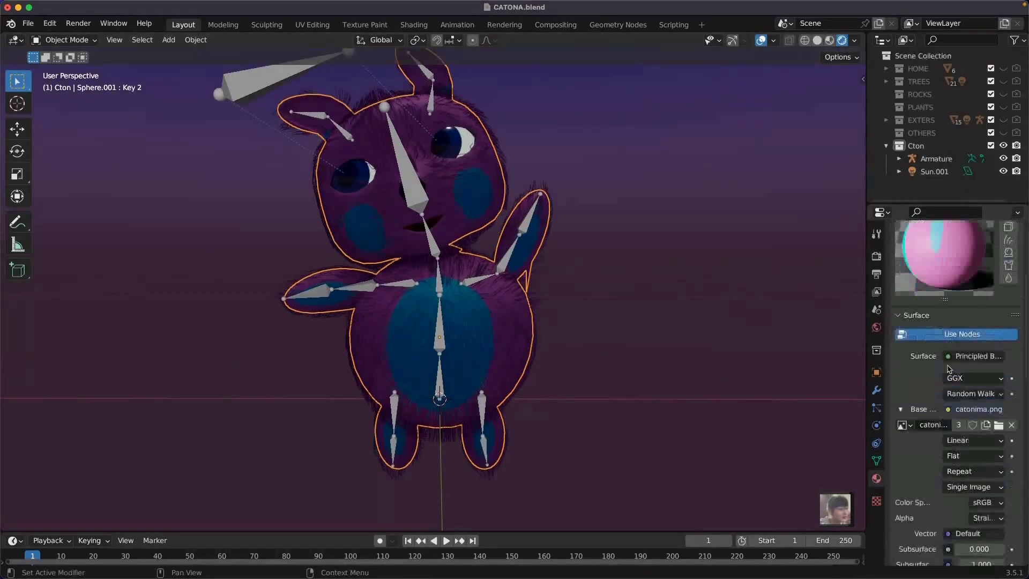
{"action": "scroll", "coordinate": [609, 375], "scroll_direction": "down", "scroll_amount": 2}
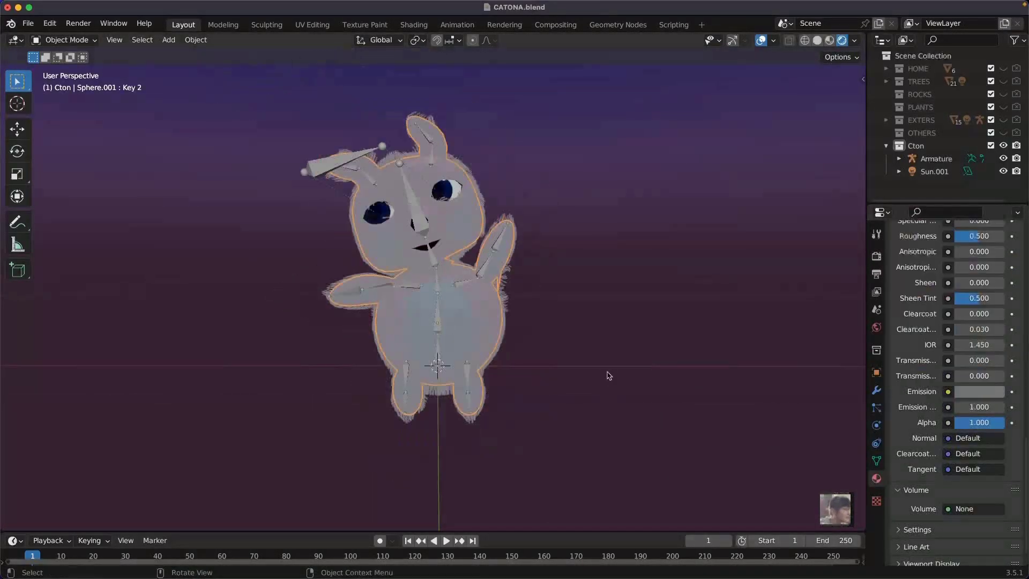
{"action": "scroll", "coordinate": [891, 354], "scroll_direction": "down", "scroll_amount": 5}
{"action": "scroll", "coordinate": [891, 353], "scroll_direction": "up", "scroll_amount": 6}
{"action": "scroll", "coordinate": [891, 353], "scroll_direction": "up", "scroll_amount": 6}
Step: Check the Sun.001 light and body in solid shading, then select the Armature
{"action": "left_click", "coordinate": [934, 171]}
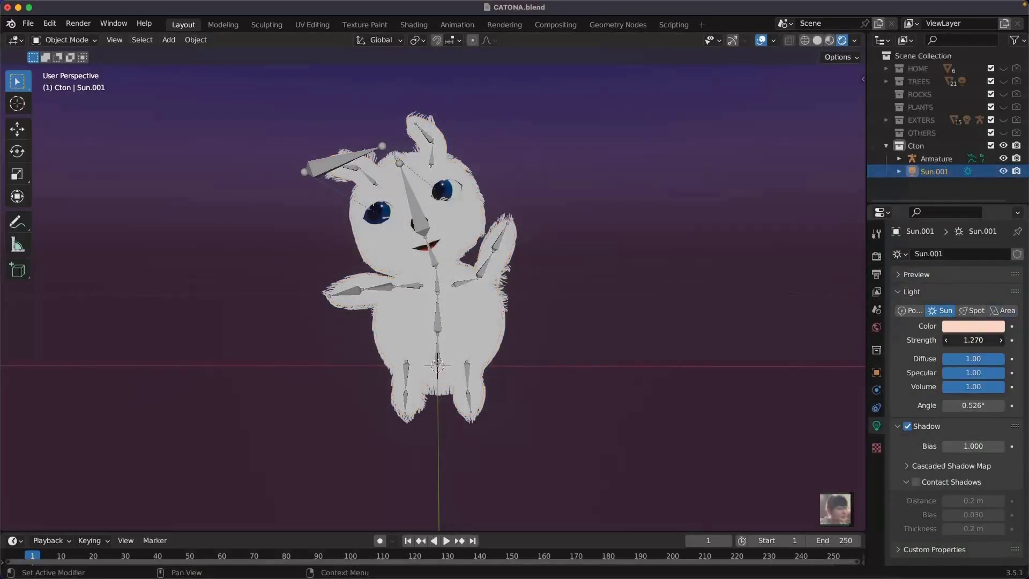
{"action": "mouse_move", "coordinate": [483, 225]}
{"action": "middle_mouse_down"}
{"action": "mouse_move", "coordinate": [296, 236]}
{"action": "mouse_move", "coordinate": [418, 252]}
{"action": "middle_mouse_up"}
{"action": "left_click", "coordinate": [436, 300]}
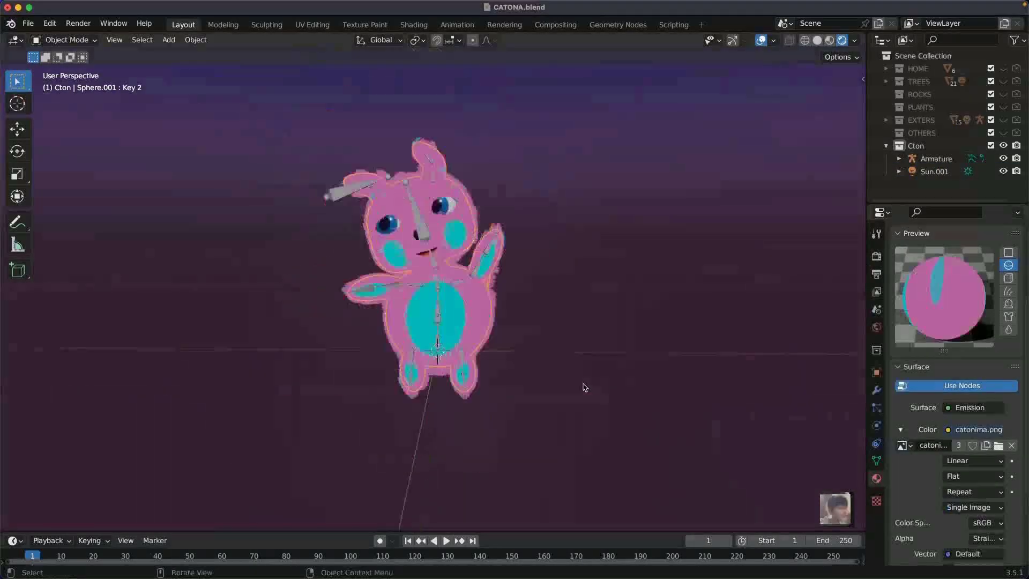
{"action": "left_click", "coordinate": [817, 43]}
{"action": "left_click", "coordinate": [936, 158]}
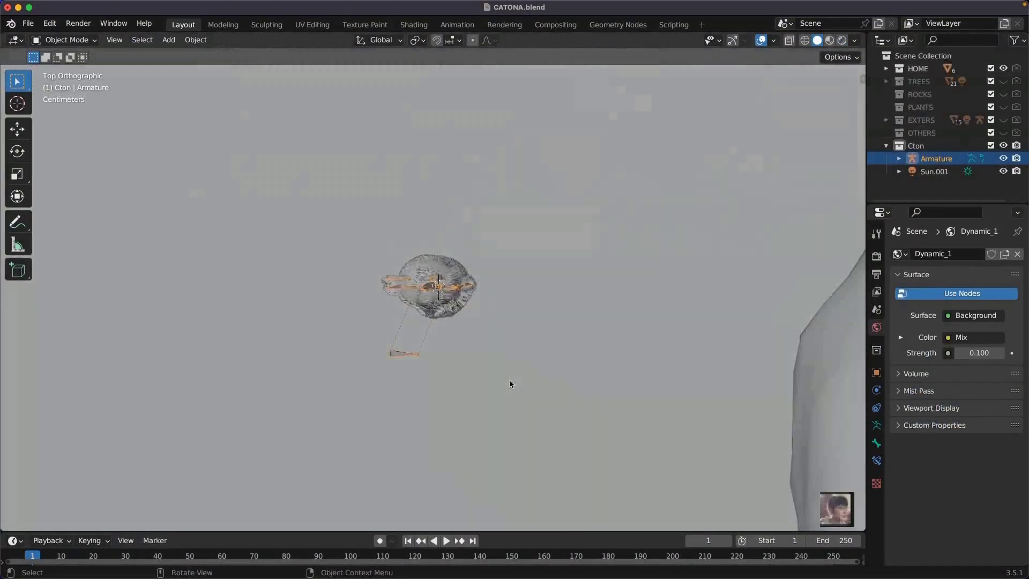
Step: Make the TREES, ROCKS and PLANTS collections visible and view the forest in rendered shading
{"action": "scroll", "coordinate": [576, 359], "scroll_direction": "down", "scroll_amount": 8}
{"action": "left_click_drag", "start_coordinate": [1003, 81], "coordinate": [1003, 106]}
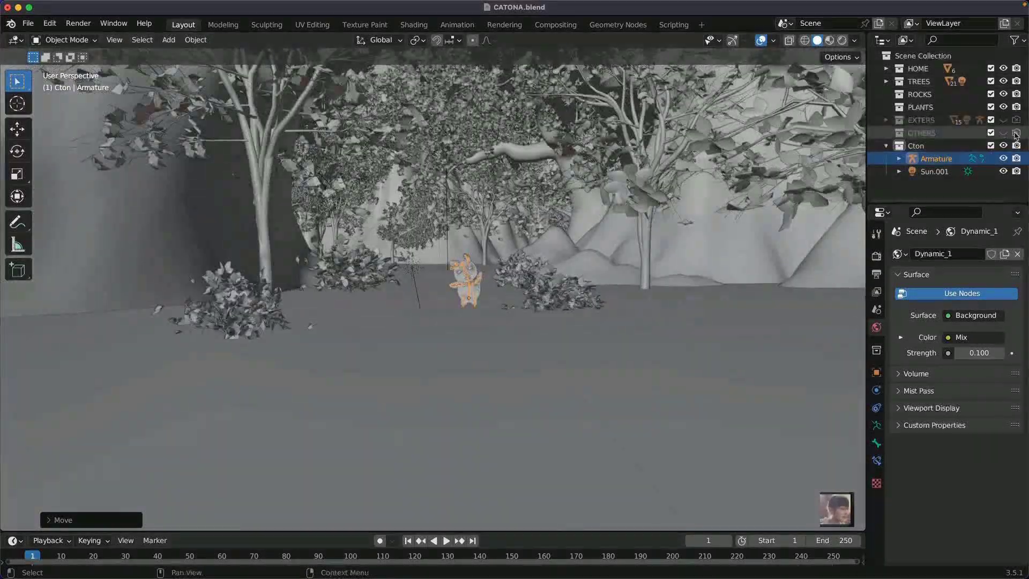
{"action": "middle_click_drag", "start_coordinate": [482, 279], "coordinate": [479, 317]}
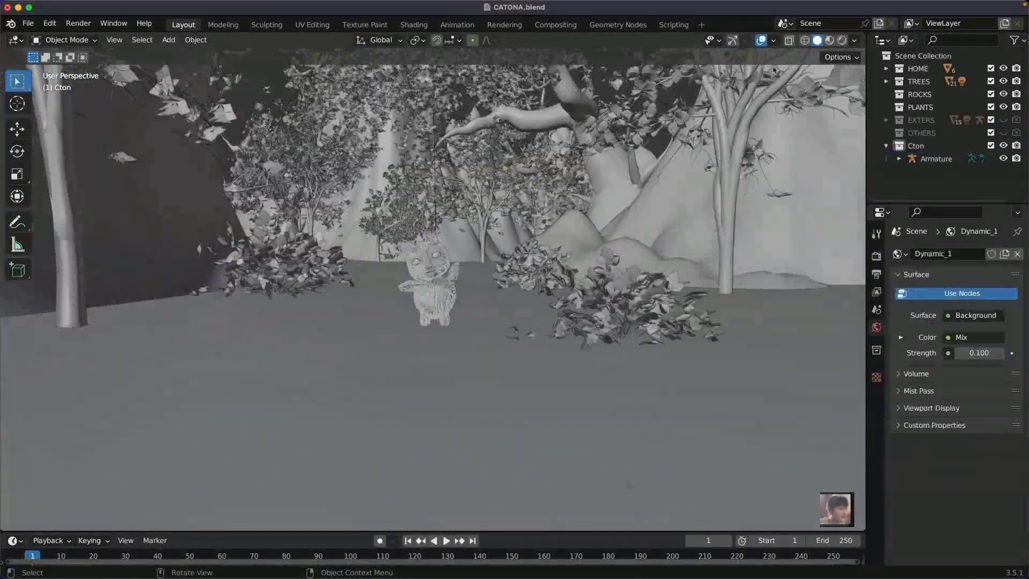
{"action": "key", "text": "z"}
{"action": "scroll", "coordinate": [494, 354], "scroll_direction": "up", "scroll_amount": 3}
{"action": "scroll", "coordinate": [482, 343], "scroll_direction": "down", "scroll_amount": 1}
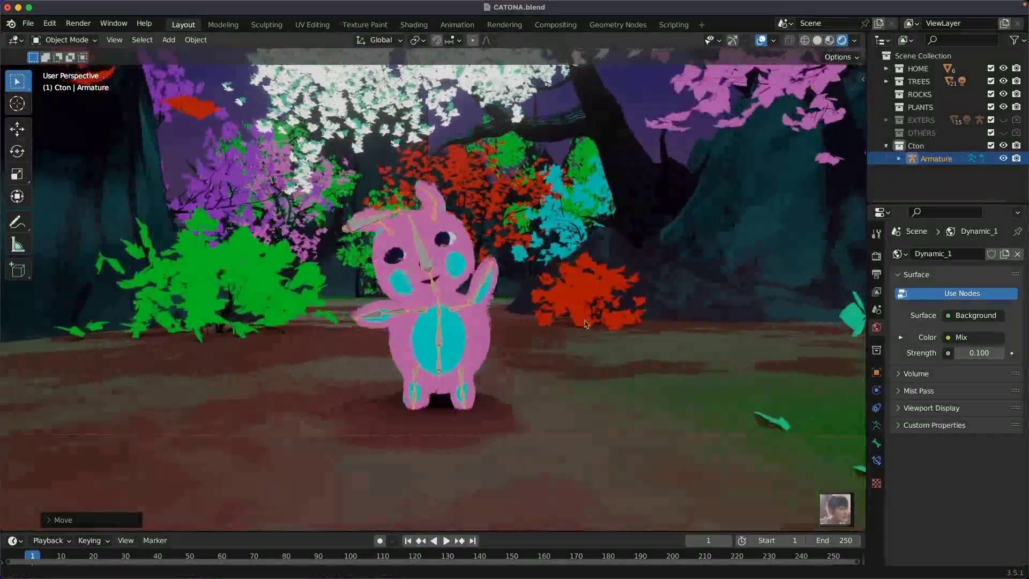
Step: Select the body, undo the last edit, and settle the creature in the forest clearing
{"action": "left_click", "coordinate": [440, 321]}
{"action": "left_click", "coordinate": [877, 478]}
{"action": "key", "text": "ctrl+z"}
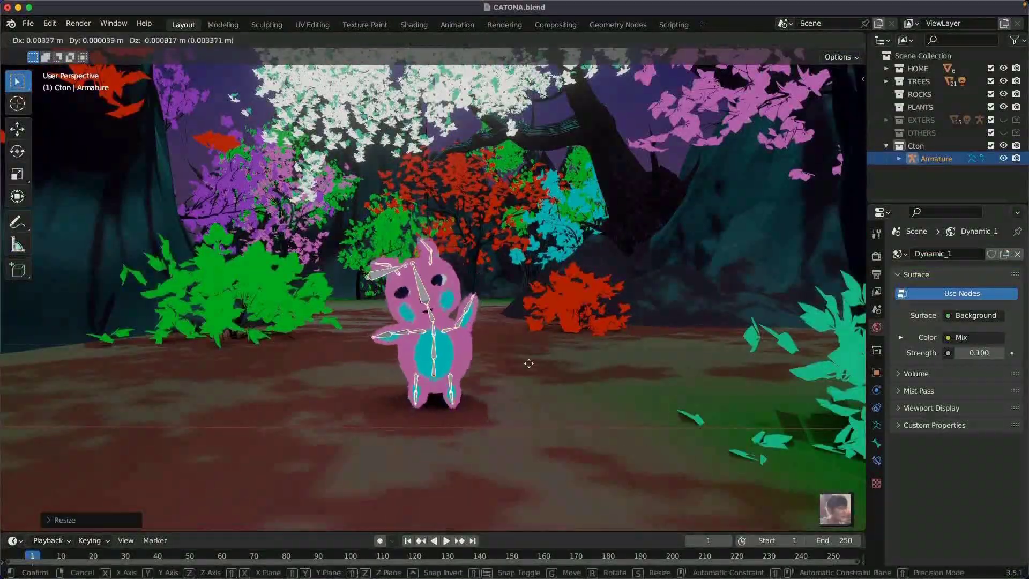
{"action": "left_click", "coordinate": [575, 342]}
{"action": "scroll", "coordinate": [575, 342], "scroll_direction": "up", "scroll_amount": 2}
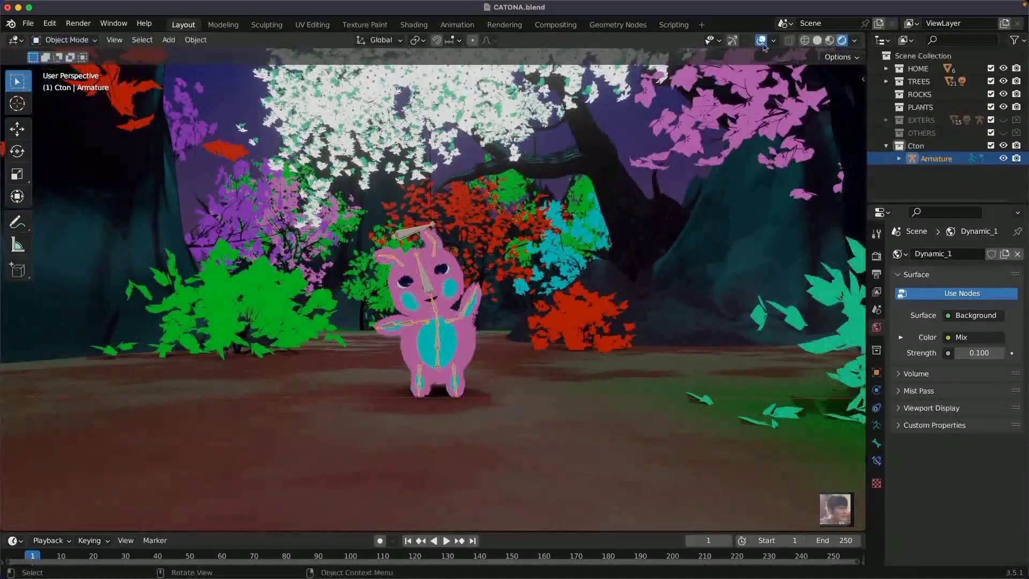
Step: Hide bones and overlays, then check the body's shape keys: Key 1 at 0.00, Key 2 at 0.95
{"action": "left_click", "coordinate": [762, 40]}
{"action": "scroll", "coordinate": [482, 322], "scroll_direction": "down", "scroll_amount": 3}
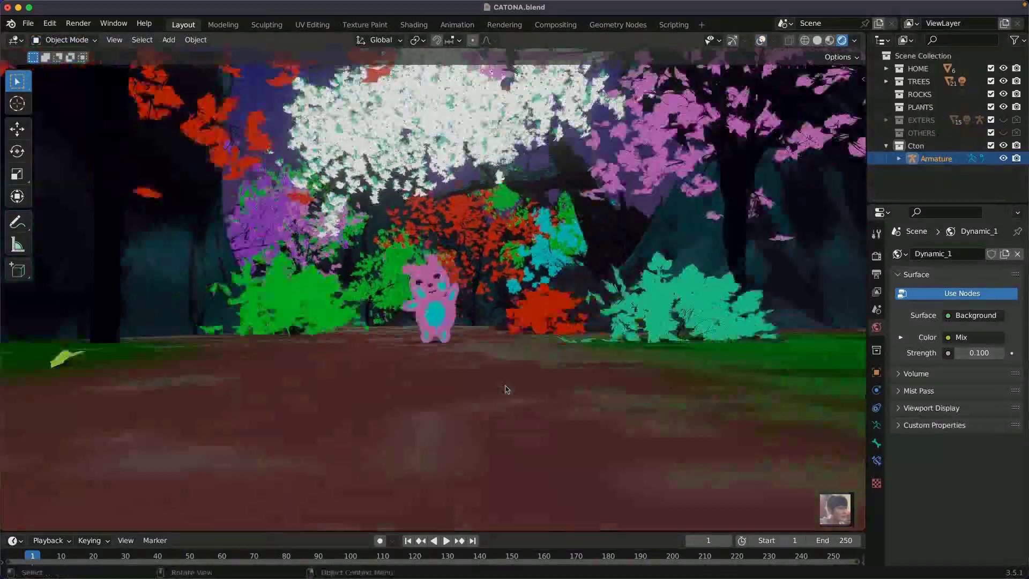
{"action": "scroll", "coordinate": [483, 322], "scroll_direction": "up", "scroll_amount": 3}
{"action": "left_click", "coordinate": [429, 321]}
{"action": "left_click", "coordinate": [877, 478]}
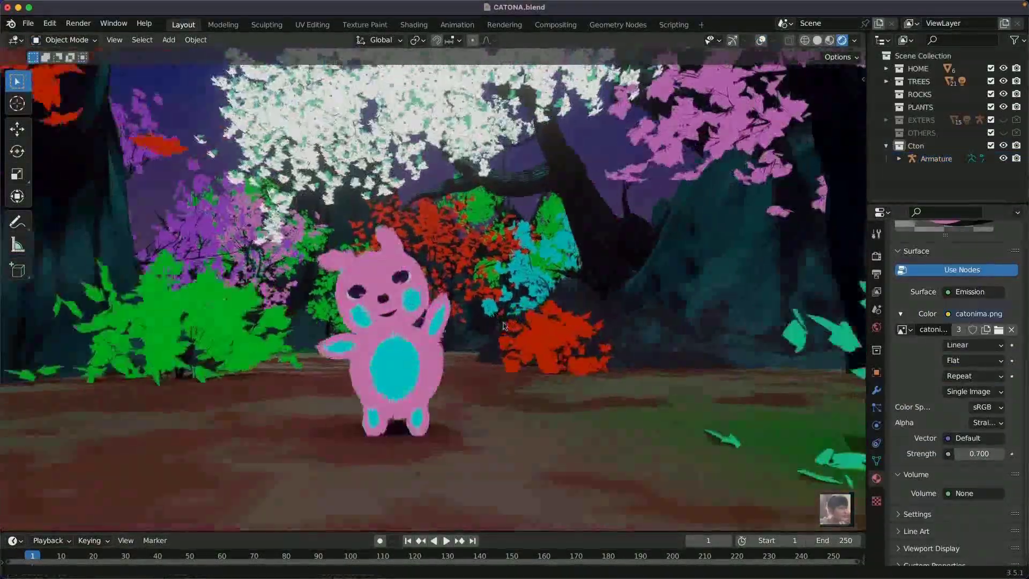
{"action": "left_click", "coordinate": [877, 461]}
{"action": "scroll", "coordinate": [450, 399], "scroll_direction": "up", "scroll_amount": 3}
{"action": "scroll", "coordinate": [450, 399], "scroll_direction": "down", "scroll_amount": 2}
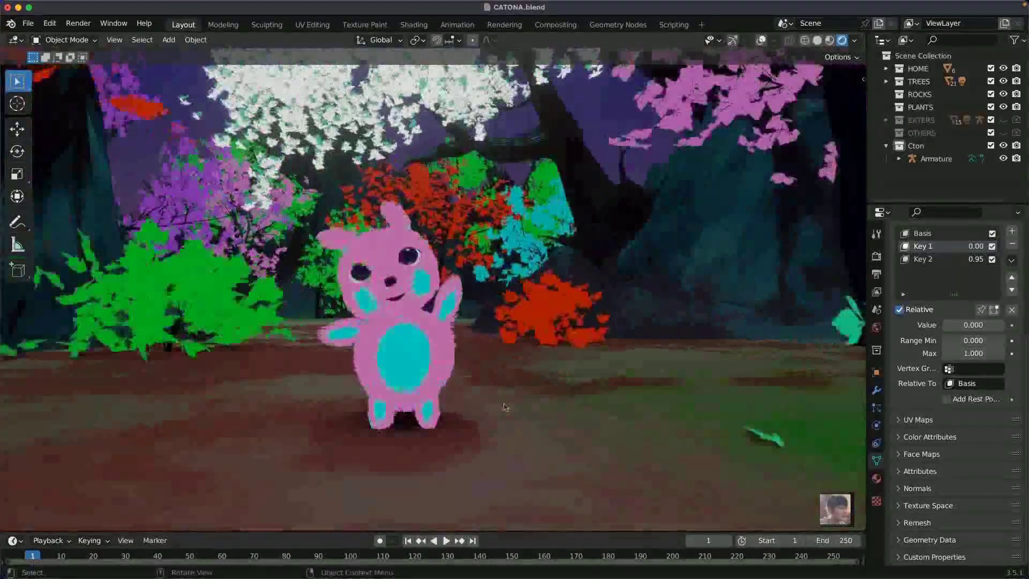